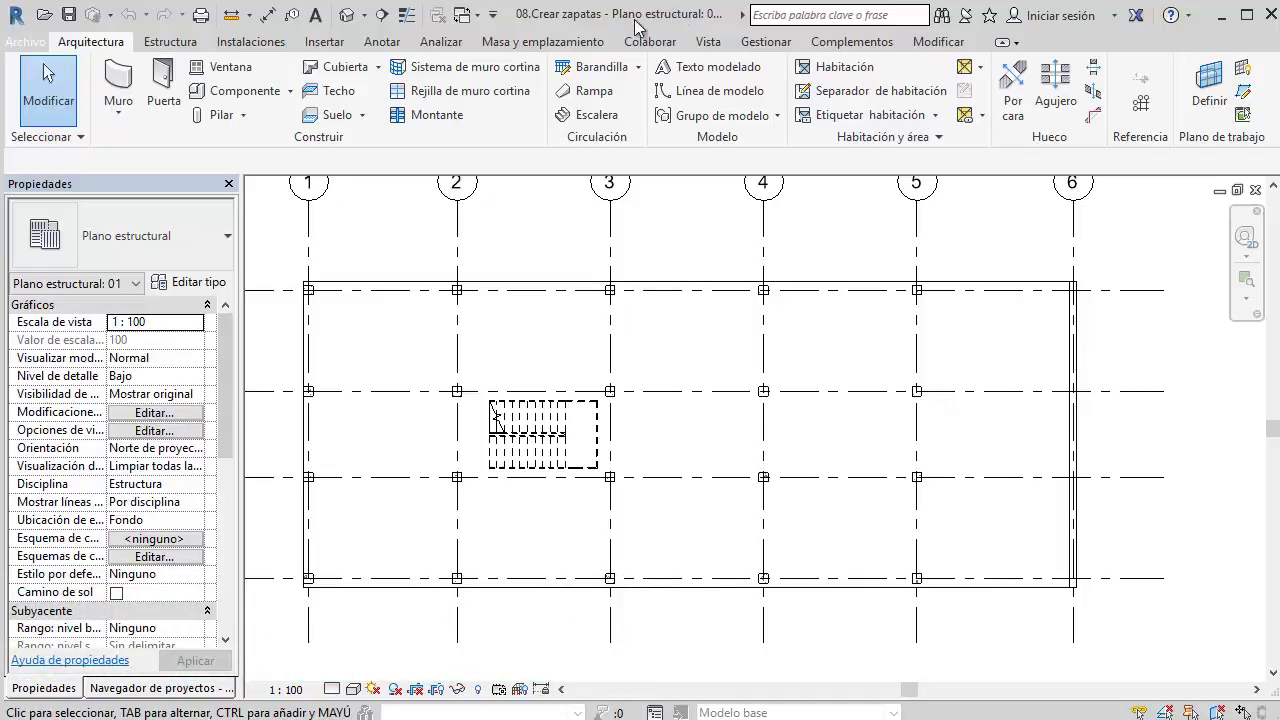
# Step: Open the 00 - Cimentación foundation plan, fit all grids in view, and show the Estructura tools
pyautogui.click(160, 688)
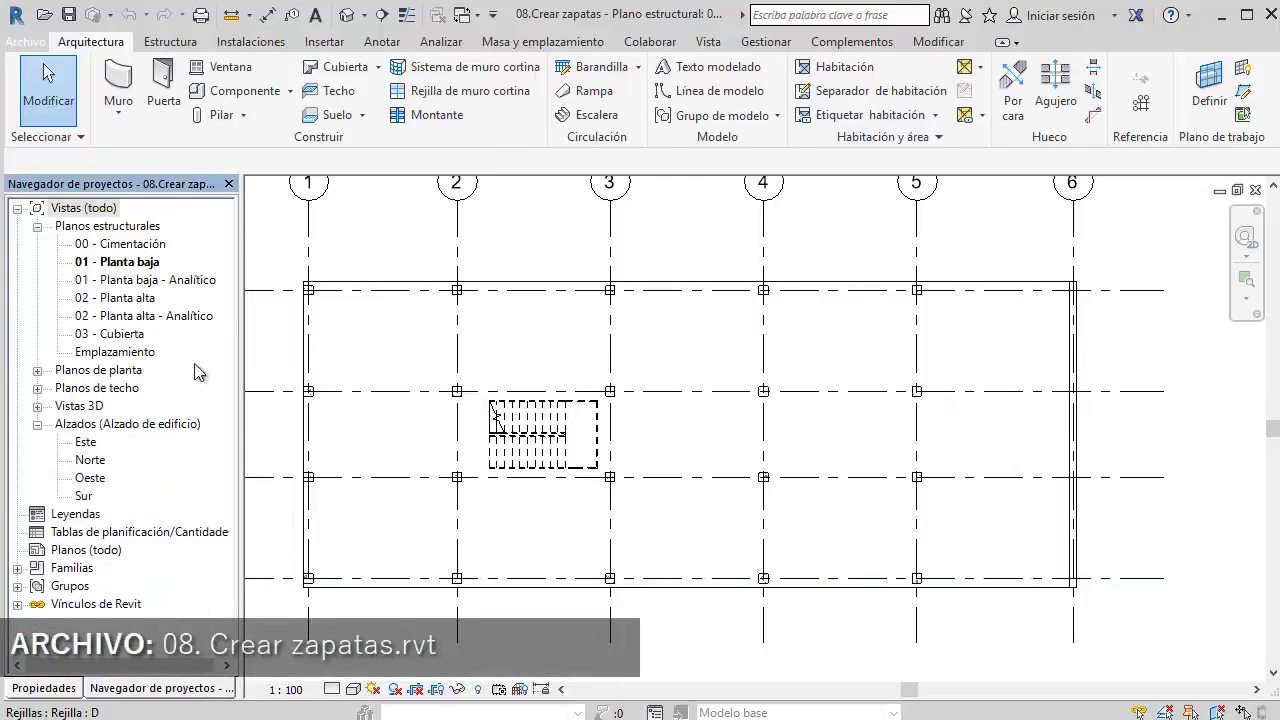
pyautogui.doubleClick(140, 244)
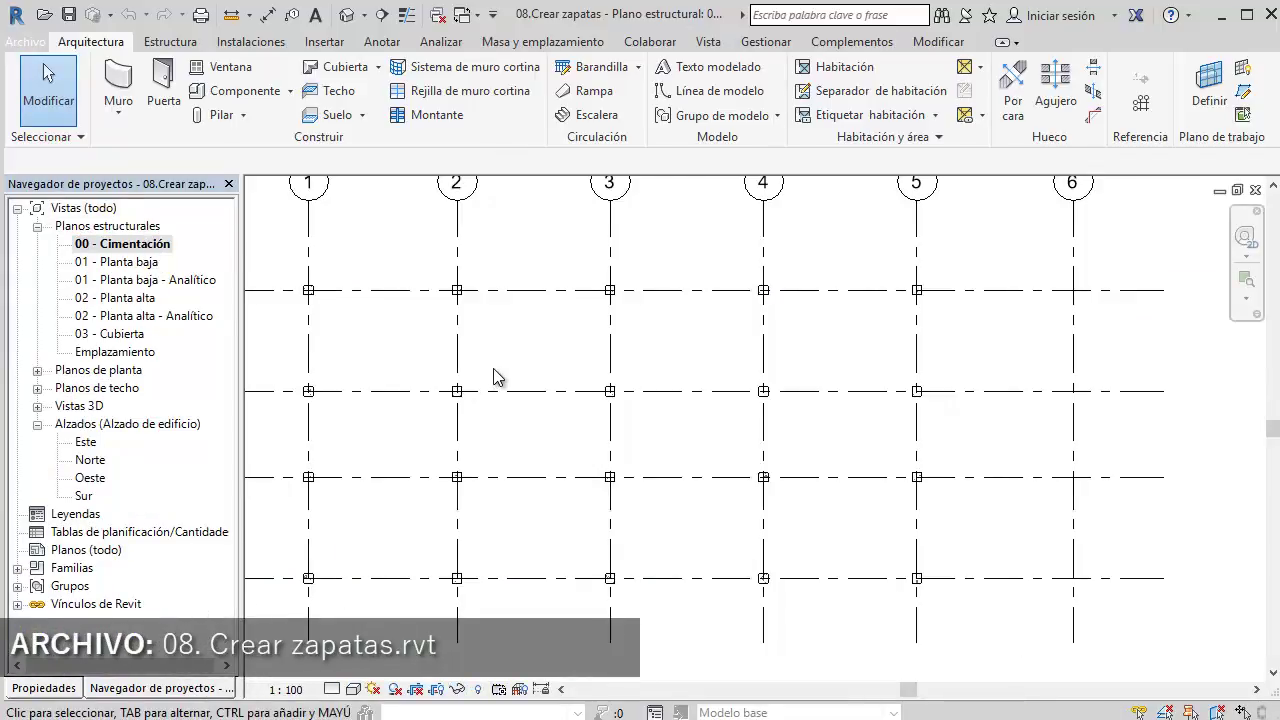
pyautogui.middleClick(540, 372)
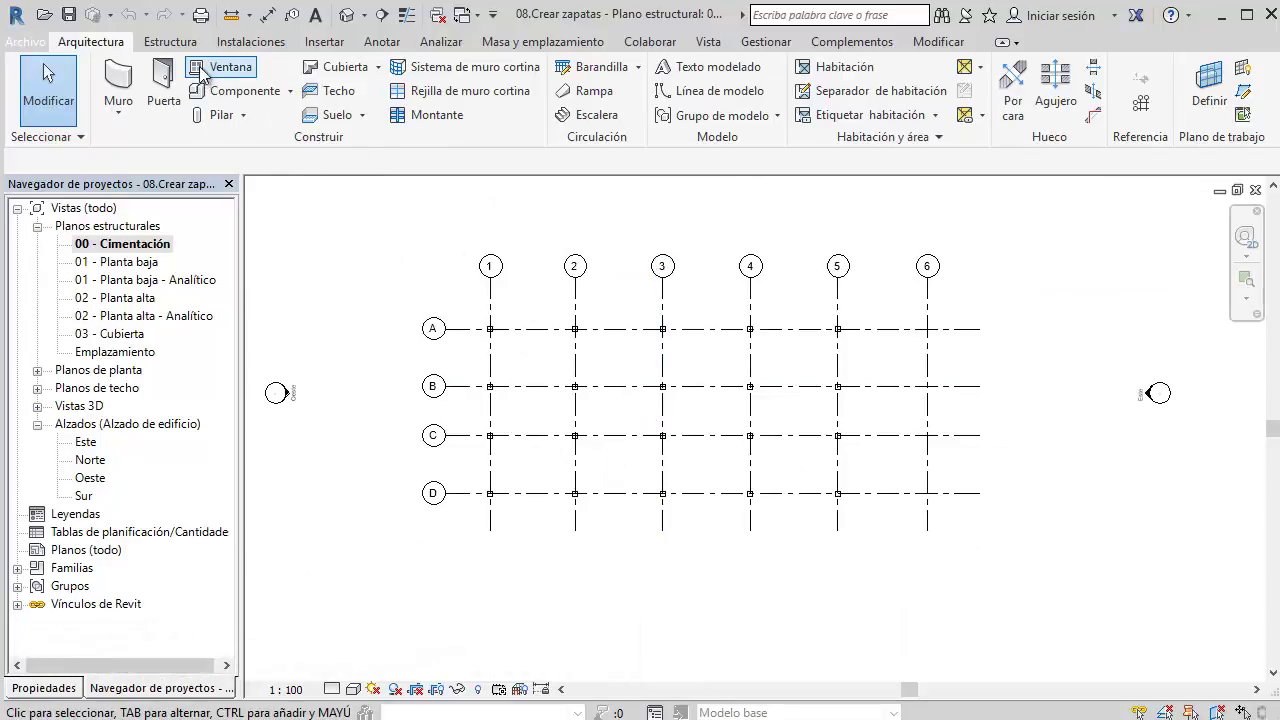
pyautogui.click(170, 42)
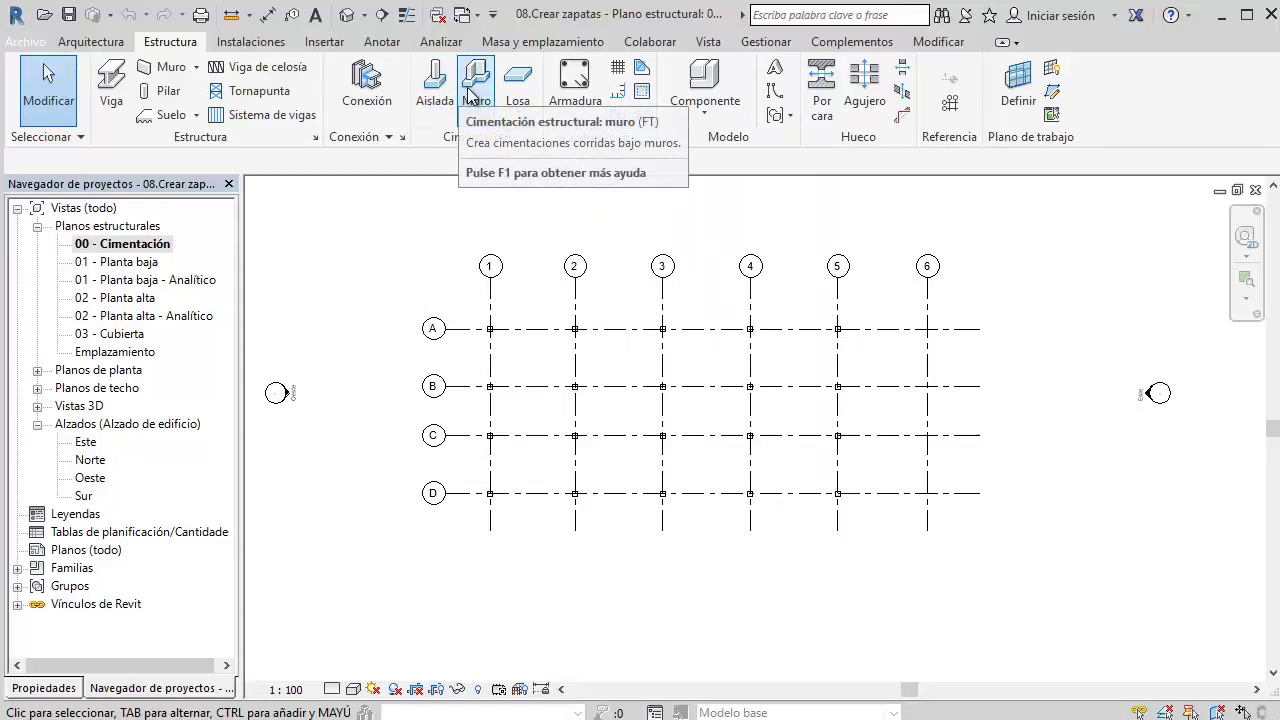
pyautogui.moveTo(435, 92)
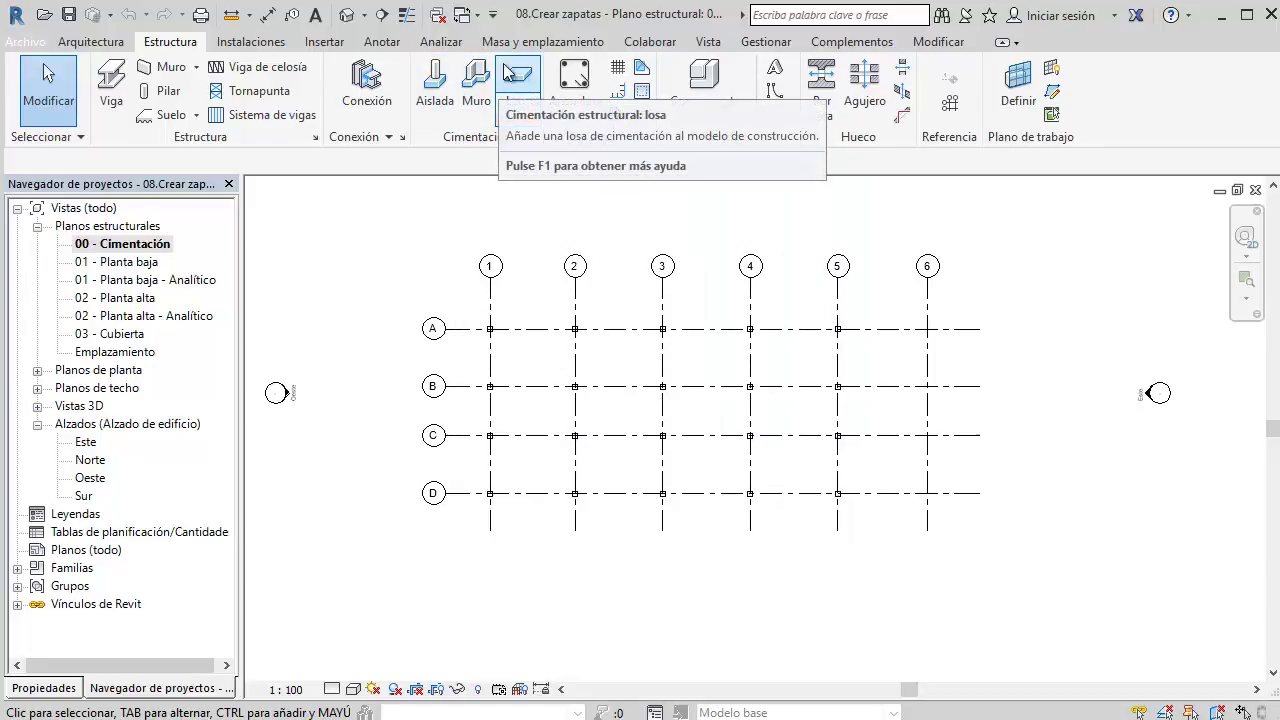
# Step: Place trial 1800 x 1200 x 450mm isolated footings at several points between grids 1–4 and A–D
pyautogui.click(435, 88)
pyautogui.click(78, 687)
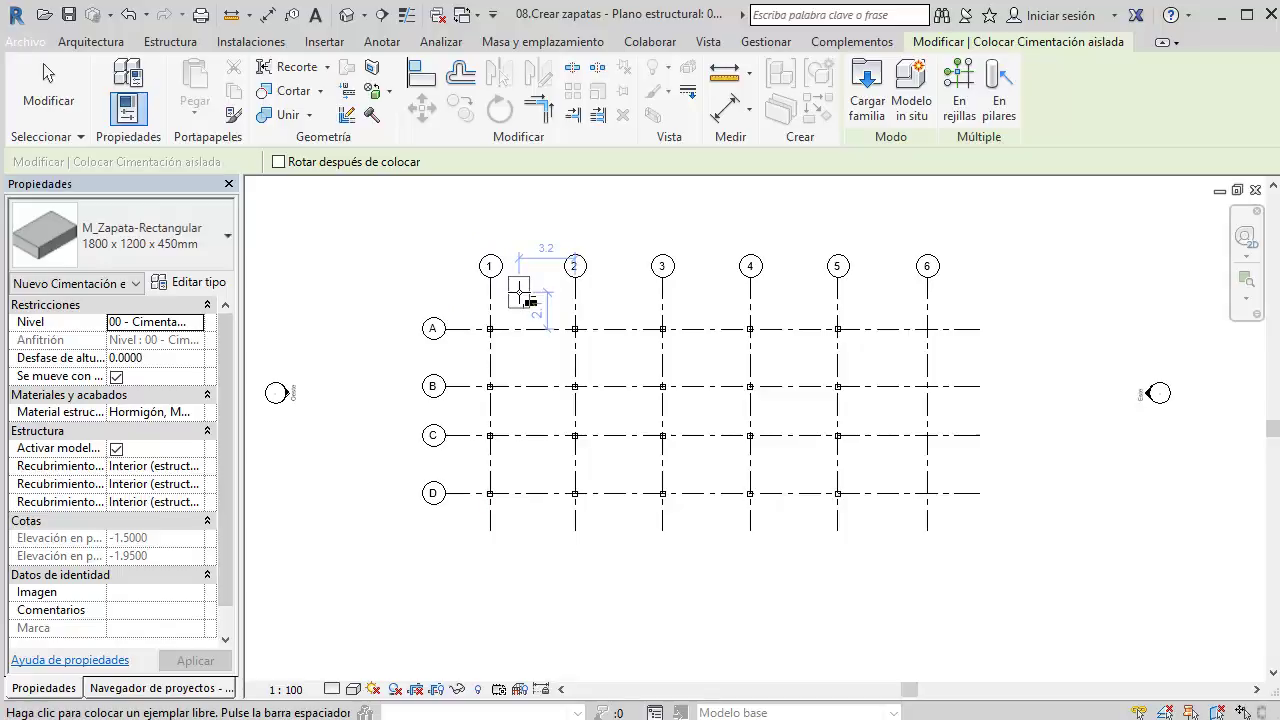
pyautogui.scroll(2, 508, 322)
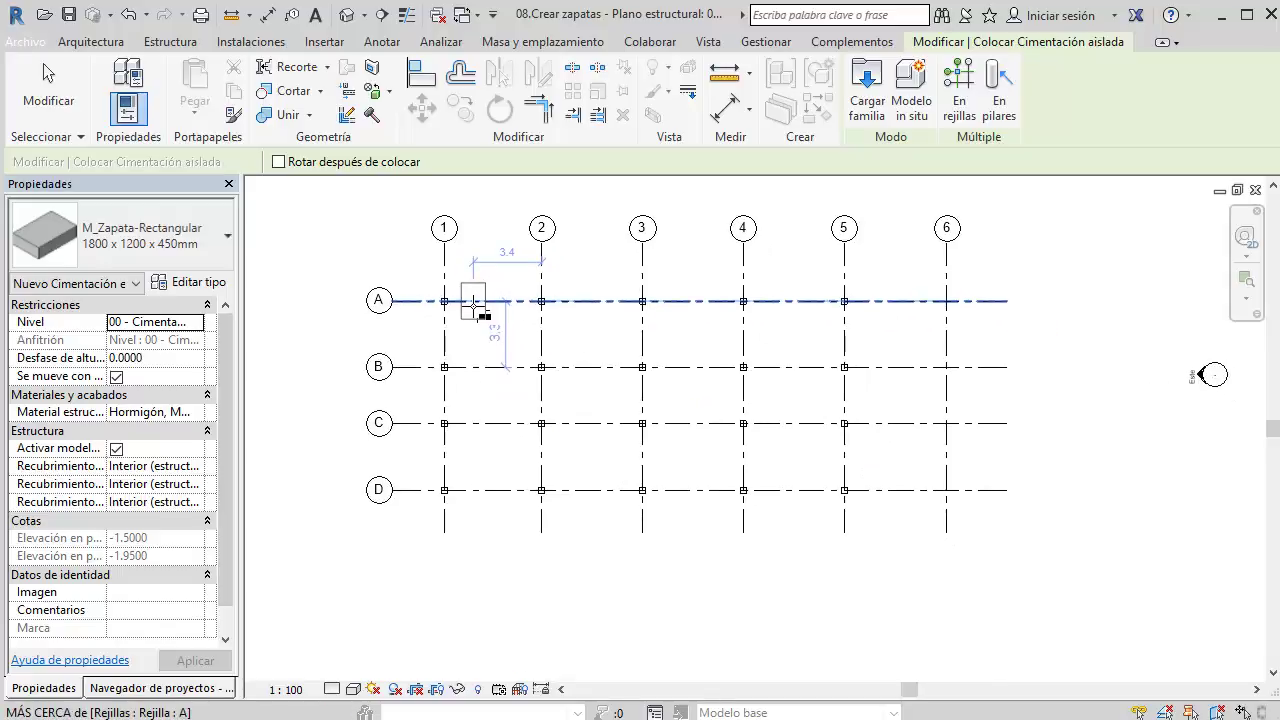
pyautogui.scroll(1, 473, 300)
pyautogui.moveTo(506, 323); pyautogui.dragTo(518, 329, button='middle')
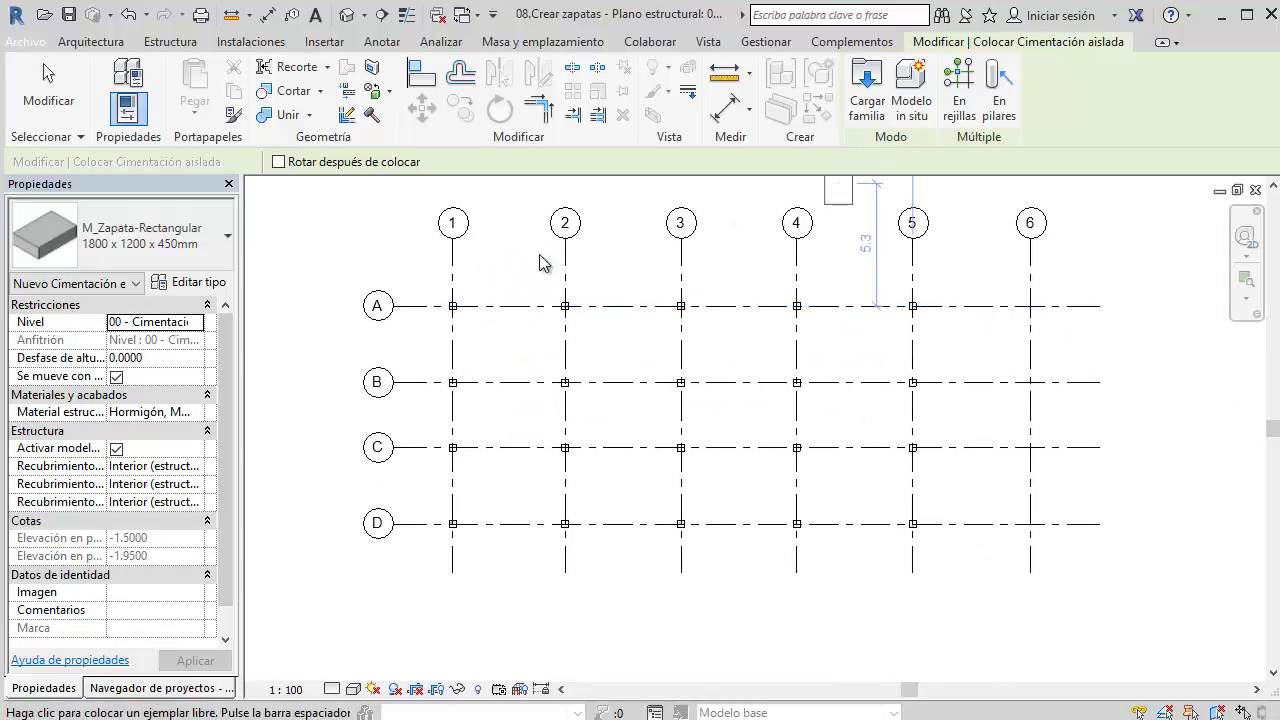
pyautogui.scroll(2, 453, 305)
pyautogui.click(524, 342)
pyautogui.click(665, 342)
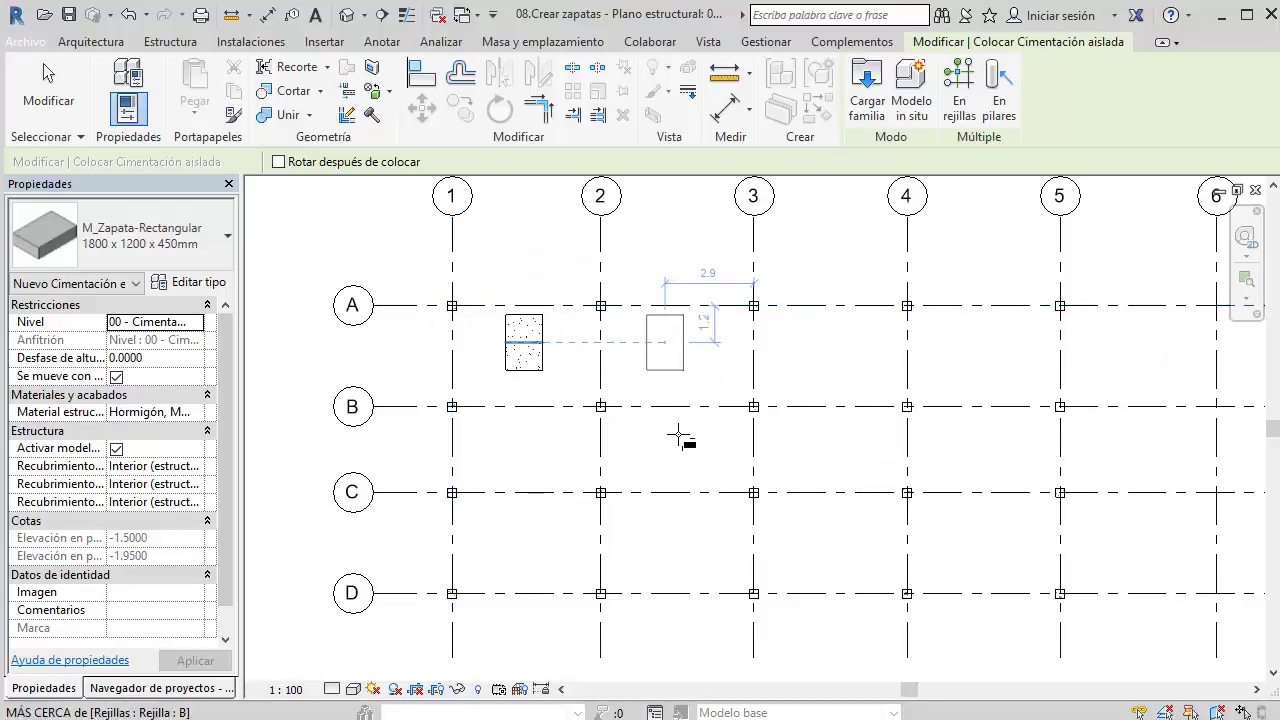
pyautogui.click(785, 437)
pyautogui.click(811, 529)
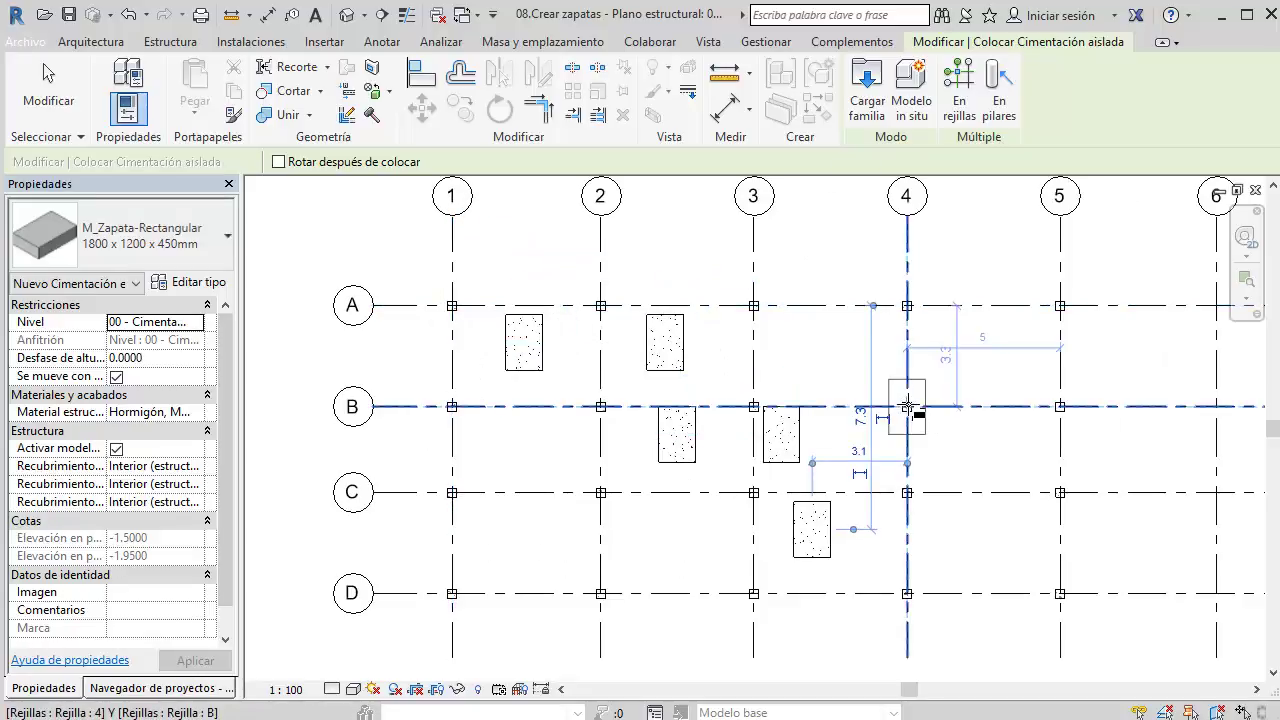
pyautogui.click(906, 406)
# Step: Undo the most recent trial footings
pyautogui.moveTo(854, 380); pyautogui.dragTo(722, 415, button='middle')
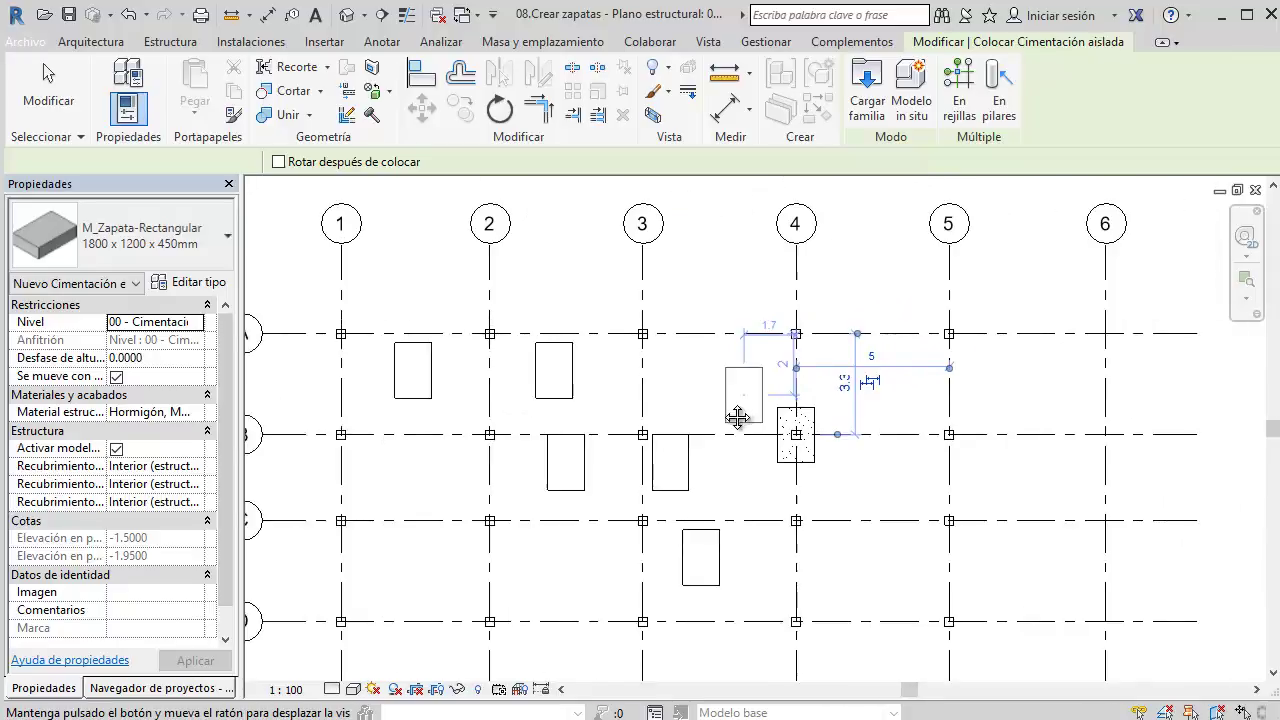
pyautogui.scroll(2, 865, 345)
pyautogui.scroll(-2, 855, 344)
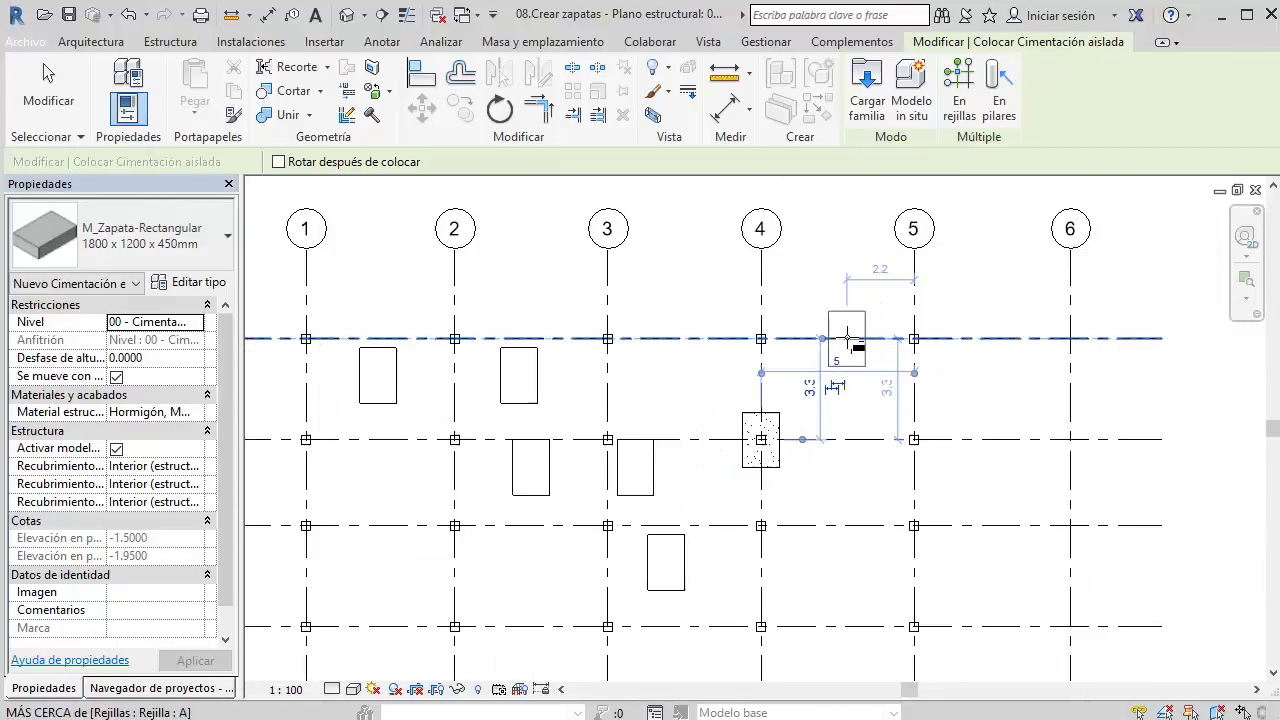
pyautogui.hotkey('ctrl', 'z')
pyautogui.hotkey('ctrl', 'z')
pyautogui.hotkey('ctrl', 'z')
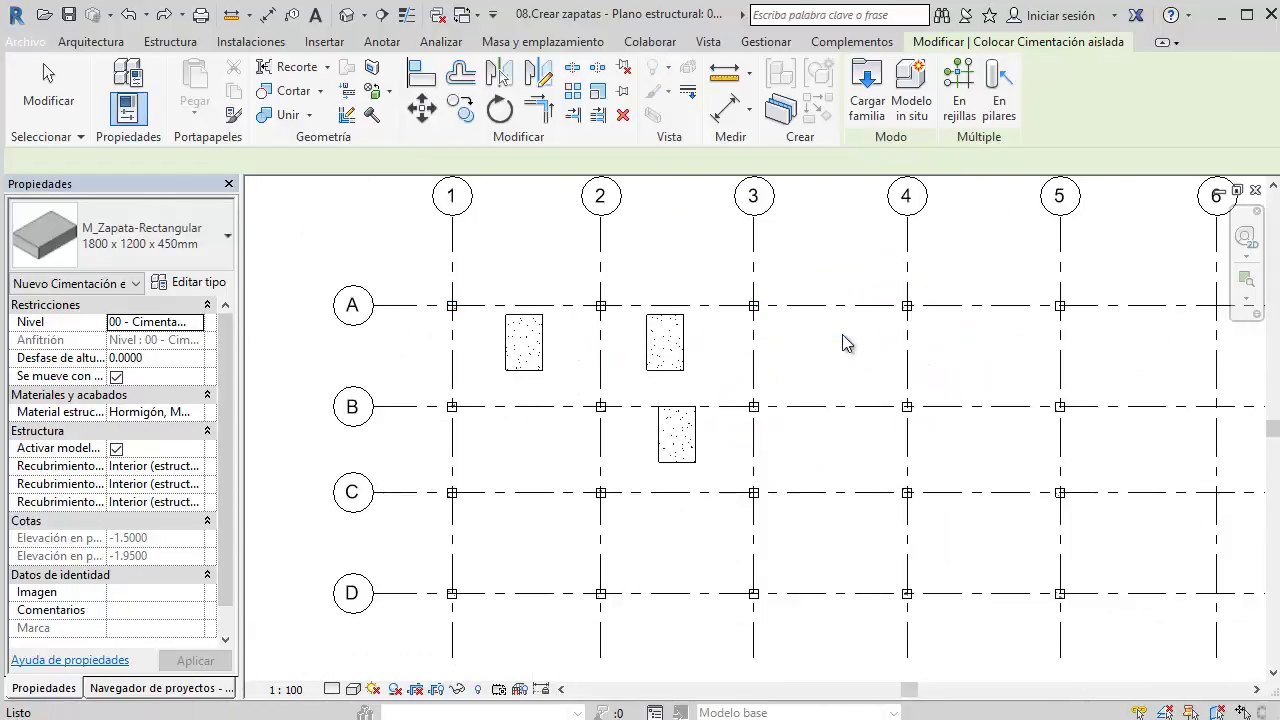
pyautogui.hotkey('ctrl', 'z')
pyautogui.hotkey('ctrl', 'z')
pyautogui.hotkey('ctrl', 'z')
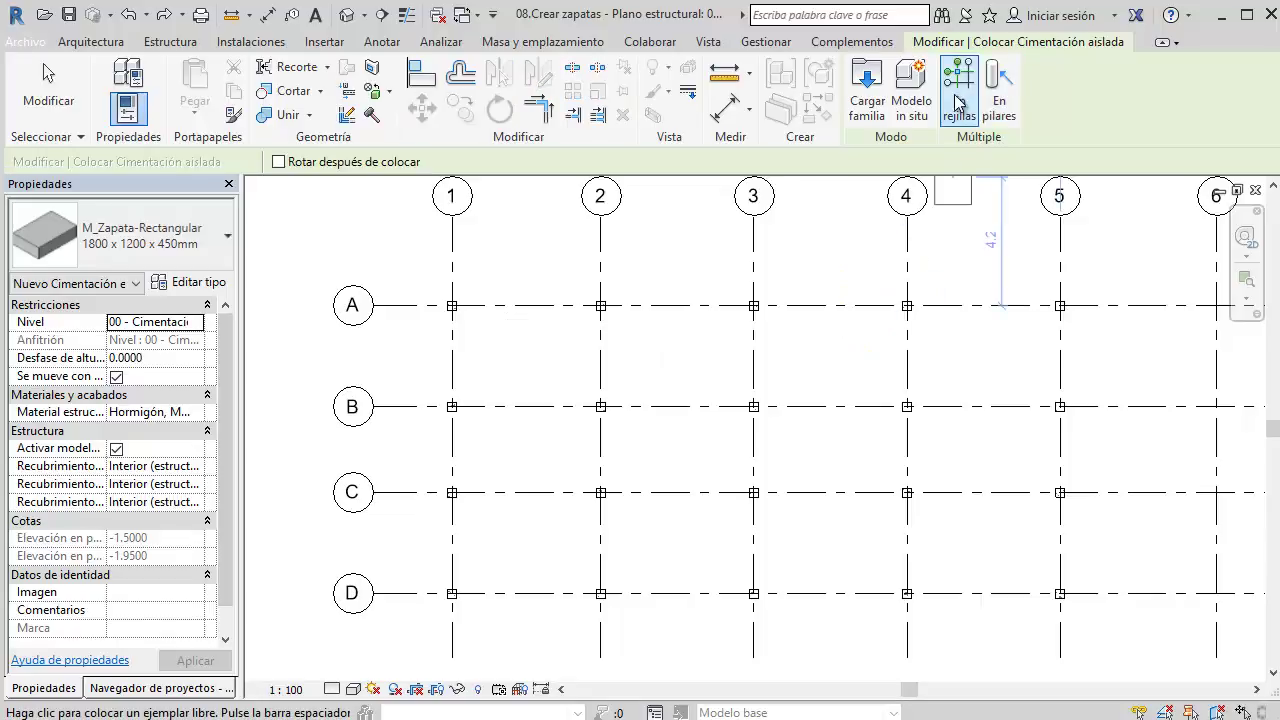
# Step: Switch footing placement to At Grids mode, leaving and restarting it once
pyautogui.click(958, 95)
pyautogui.moveTo(881, 229); pyautogui.dragTo(710, 297, button='middle')
pyautogui.scroll(-1, 735, 285)
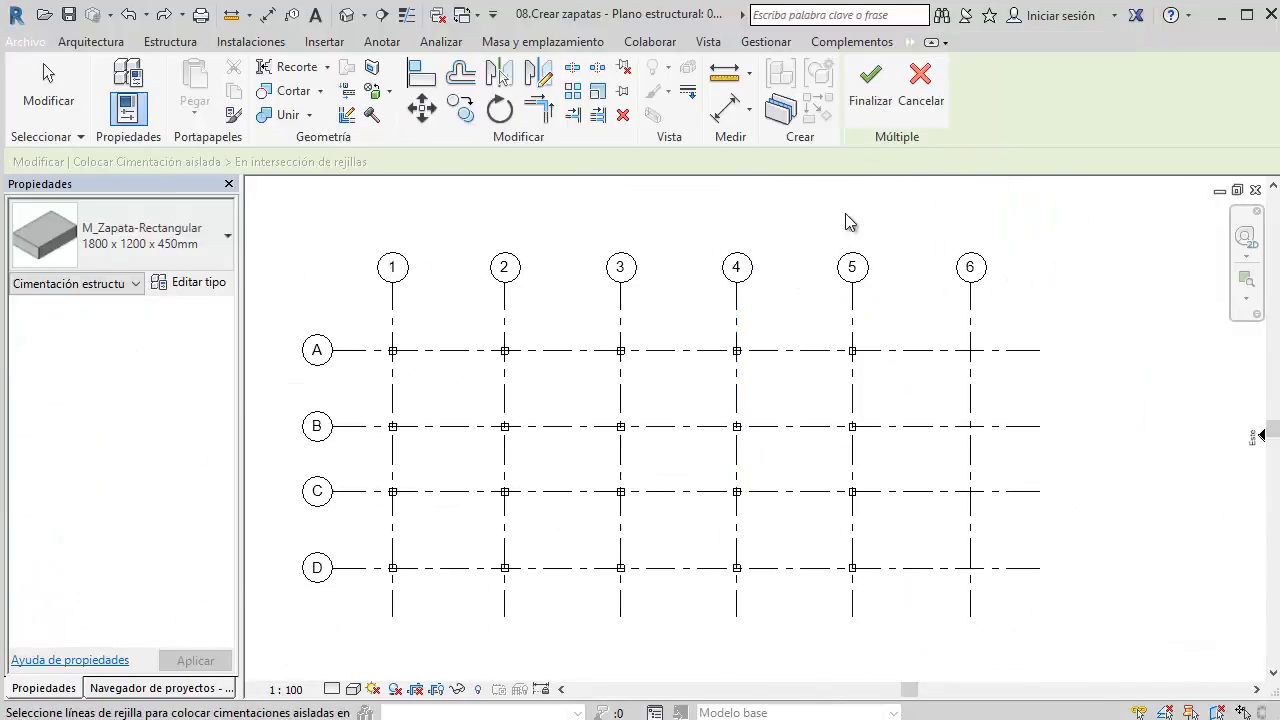
pyautogui.click(870, 90)
pyautogui.click(800, 396)
pyautogui.click(920, 95)
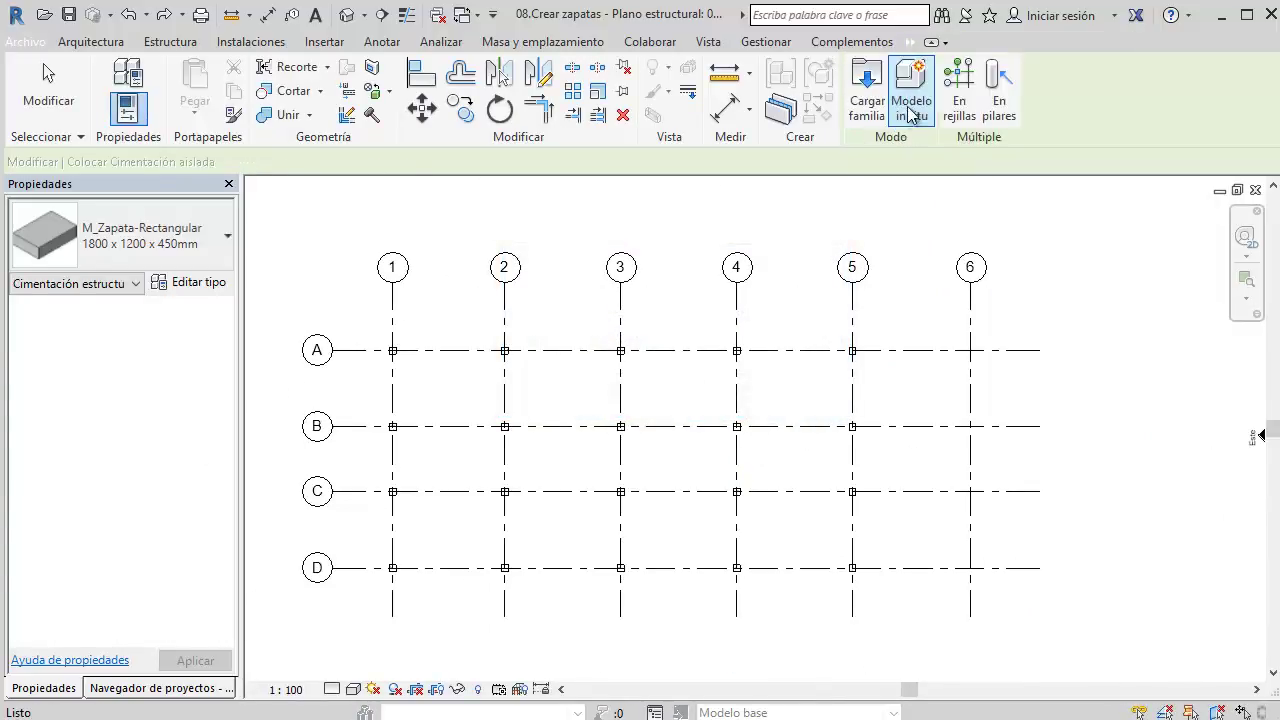
pyautogui.click(955, 95)
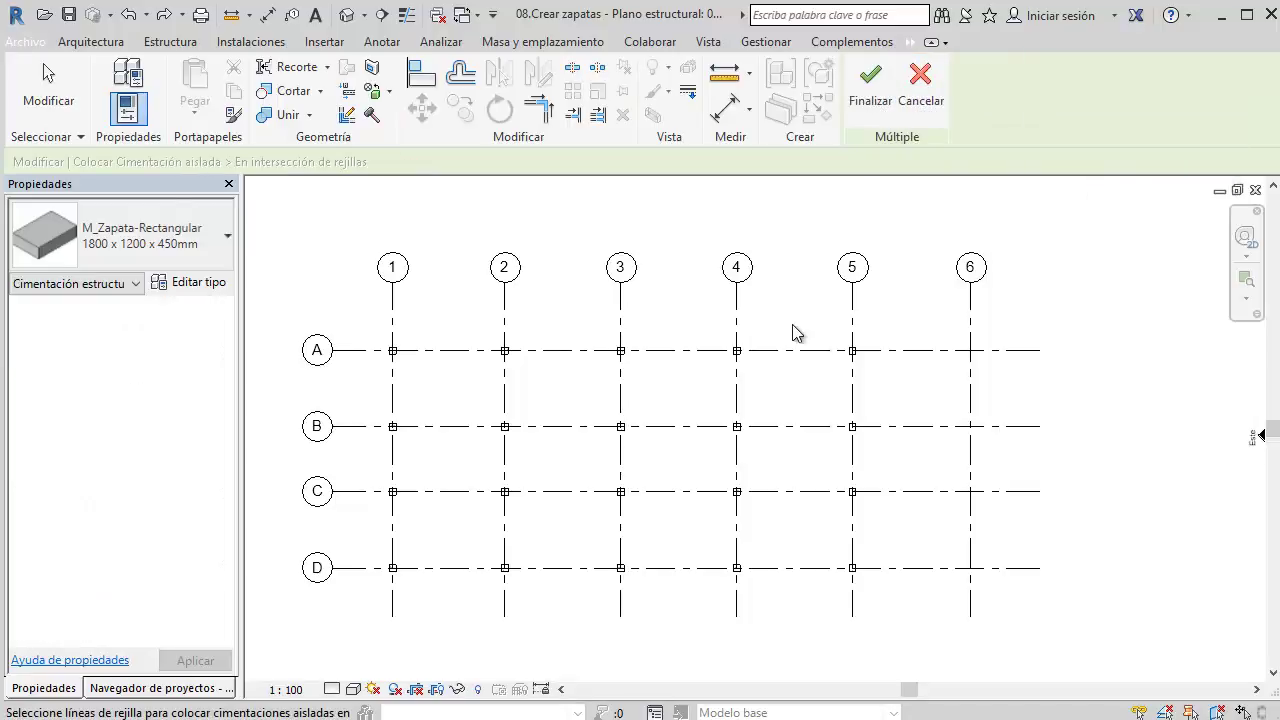
pyautogui.moveTo(794, 331)
pyautogui.mouseDown(button='middle')
pyautogui.moveTo(880, 254)
pyautogui.moveTo(930, 233)
pyautogui.mouseUp(button='middle')
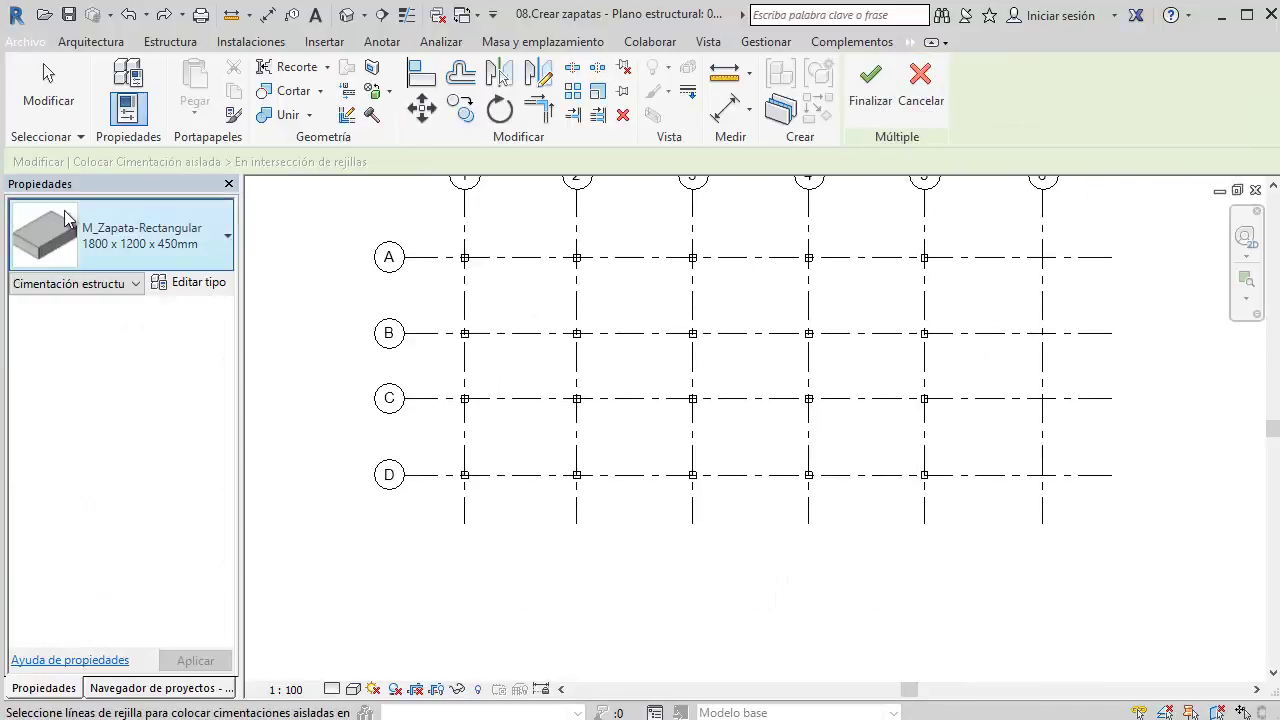
pyautogui.moveTo(306, 256); pyautogui.dragTo(336, 284, button='middle')
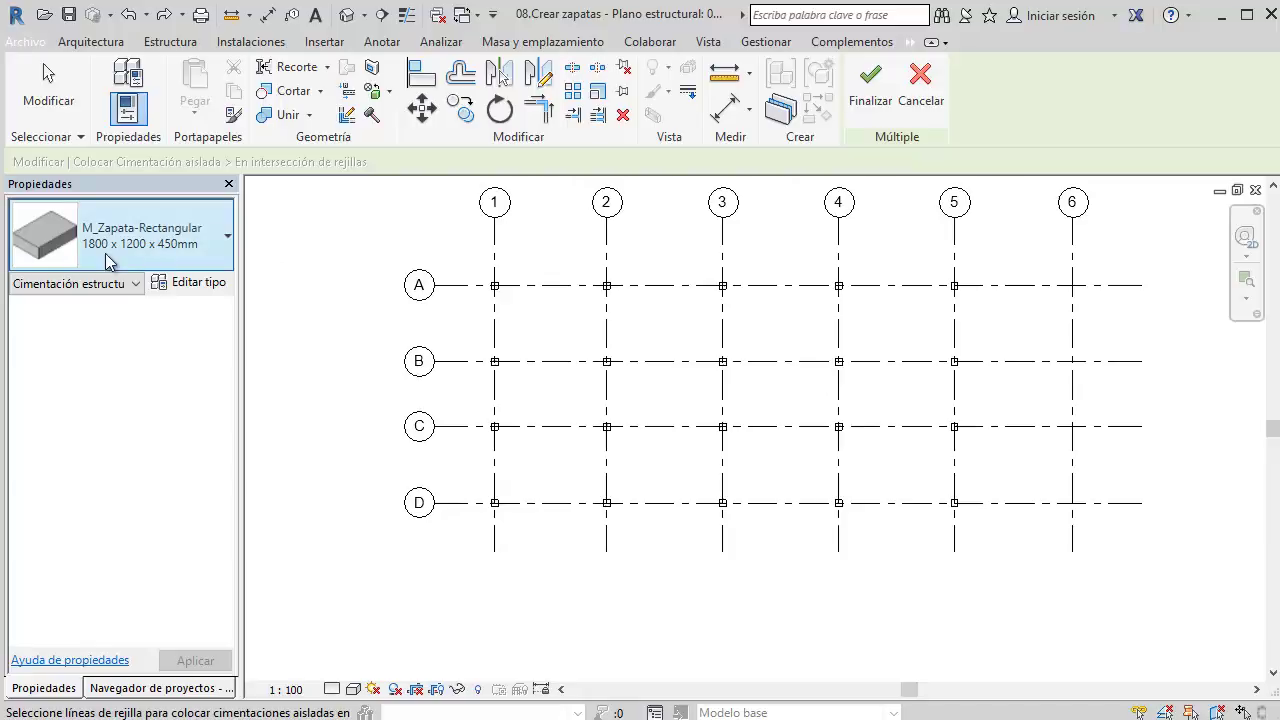
# Step: Open the footing's Type Properties, abandon a first duplicate attempt, then reopen Type Properties
pyautogui.click(200, 285)
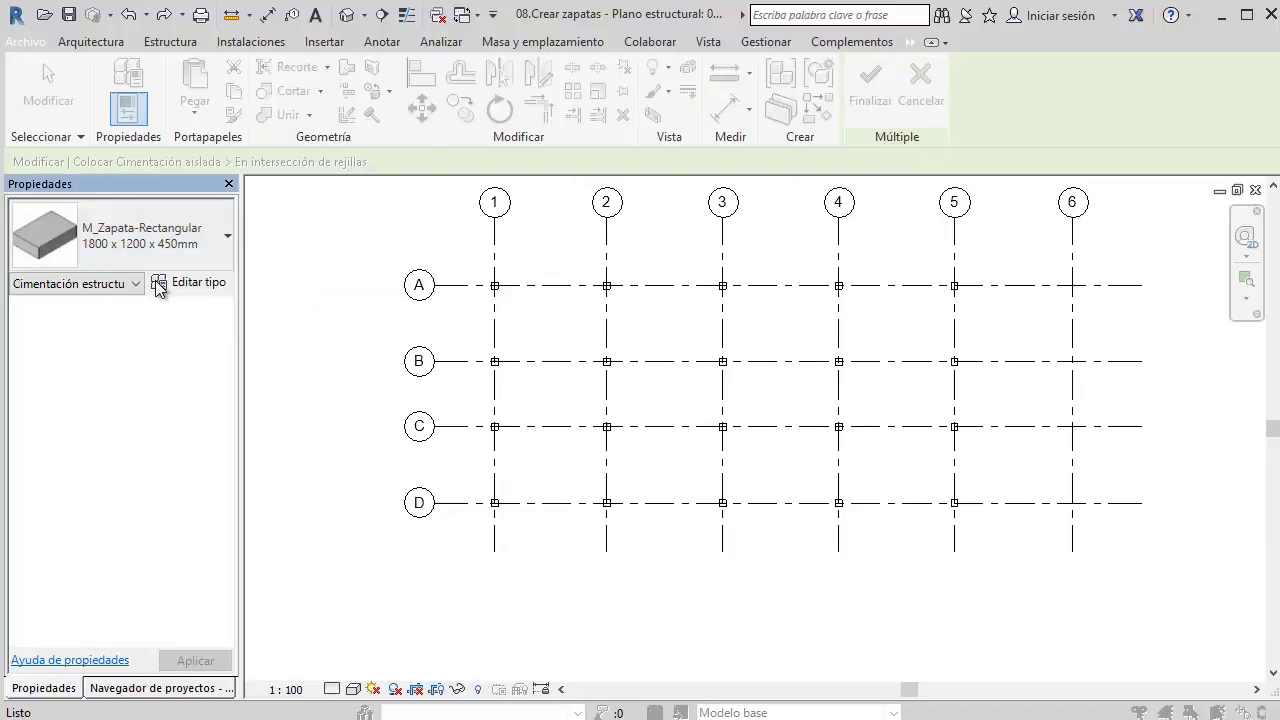
pyautogui.click(794, 145)
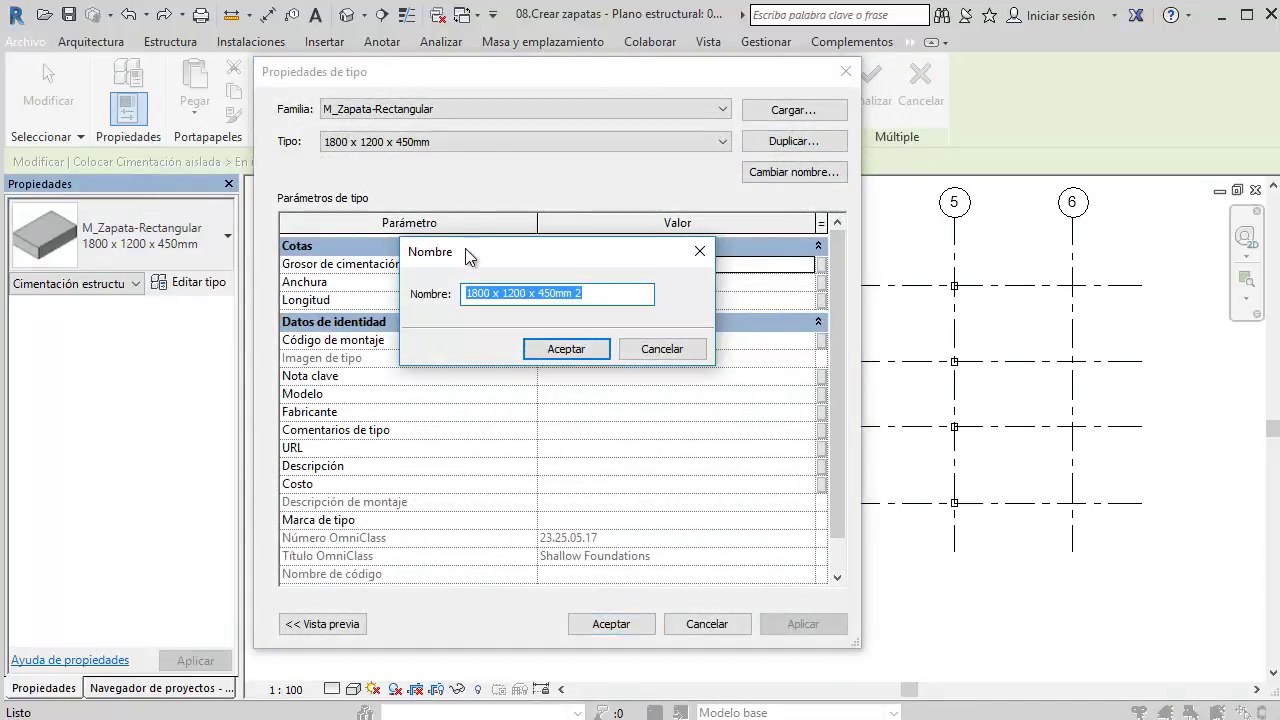
pyautogui.moveTo(467, 253); pyautogui.dragTo(501, 251)
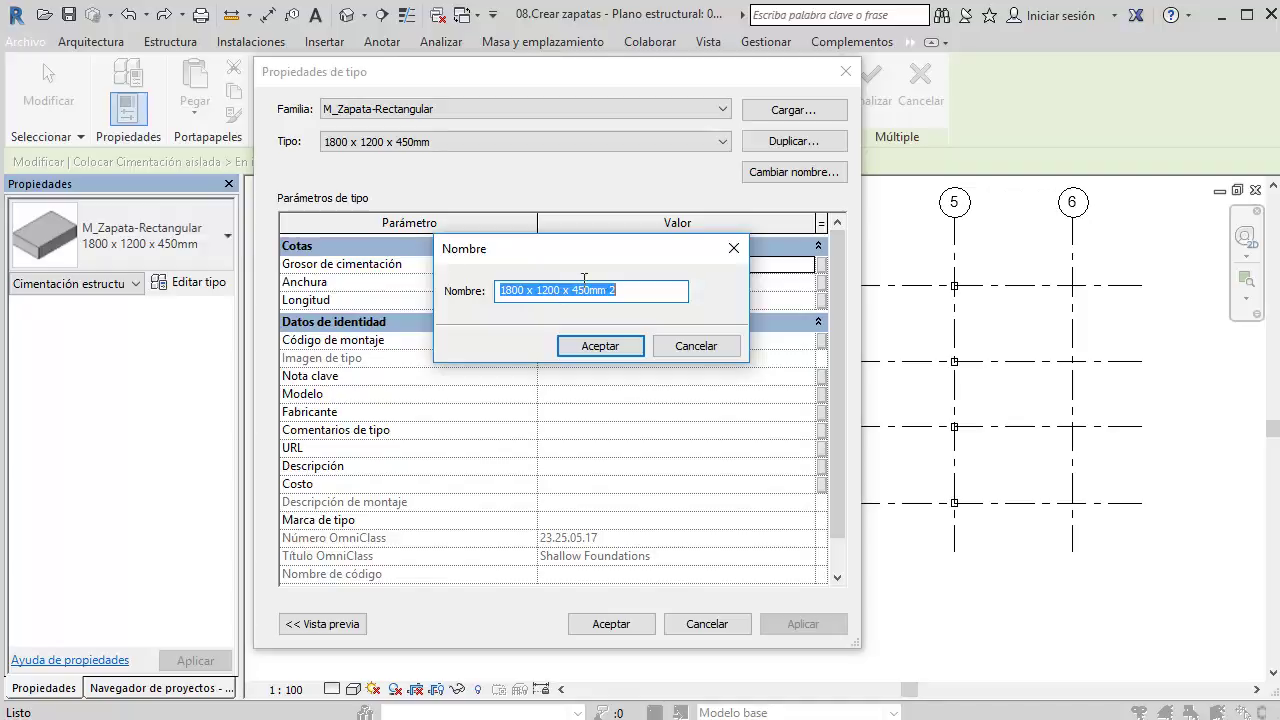
pyautogui.click(735, 257)
pyautogui.click(845, 72)
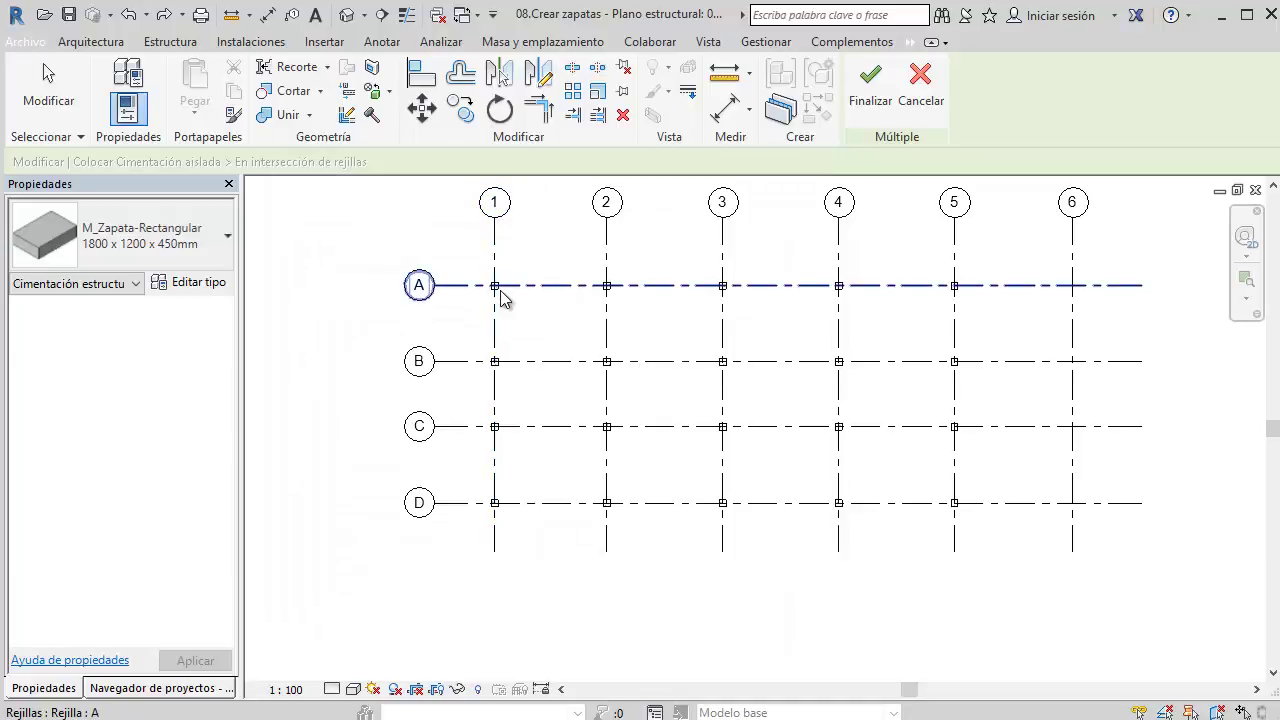
pyautogui.scroll(2, 505, 290)
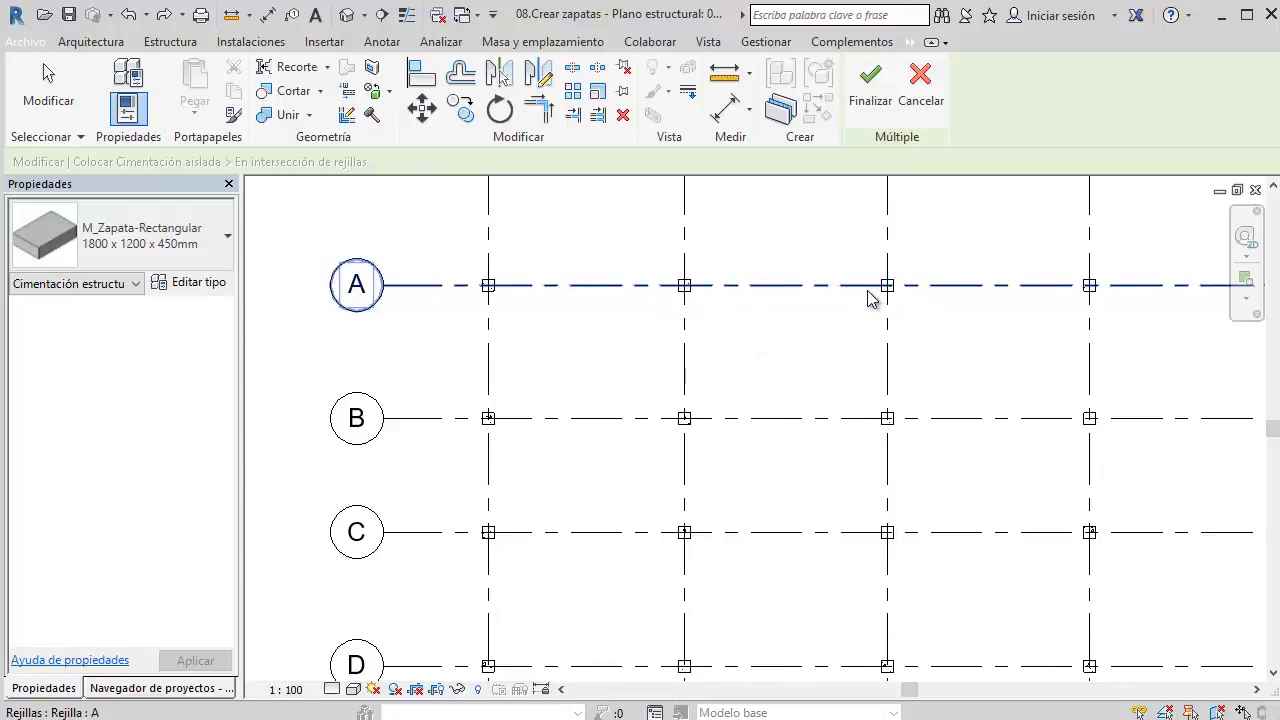
pyautogui.moveTo(871, 289); pyautogui.dragTo(794, 272, button='middle')
pyautogui.click(200, 283)
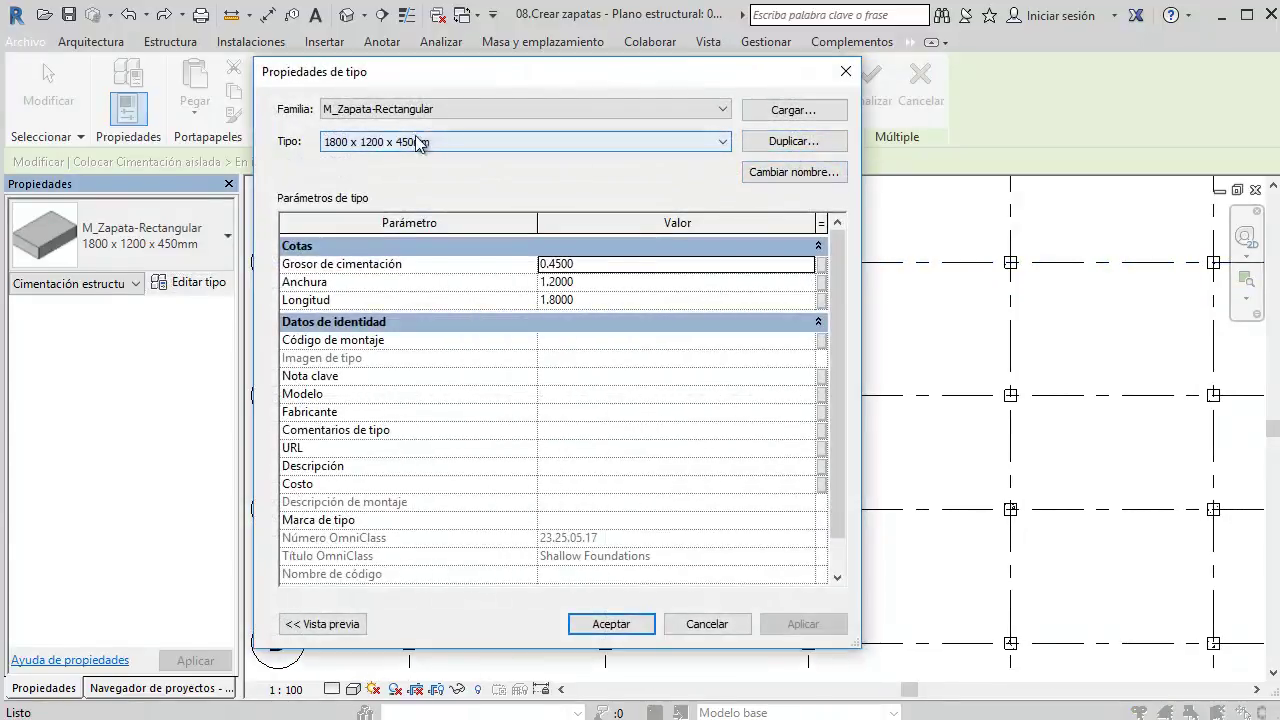
# Step: Duplicate the footing as type Z1 with 0.5 thickness, 1.2 width and 1.2 length, and apply it
pyautogui.click(793, 141)
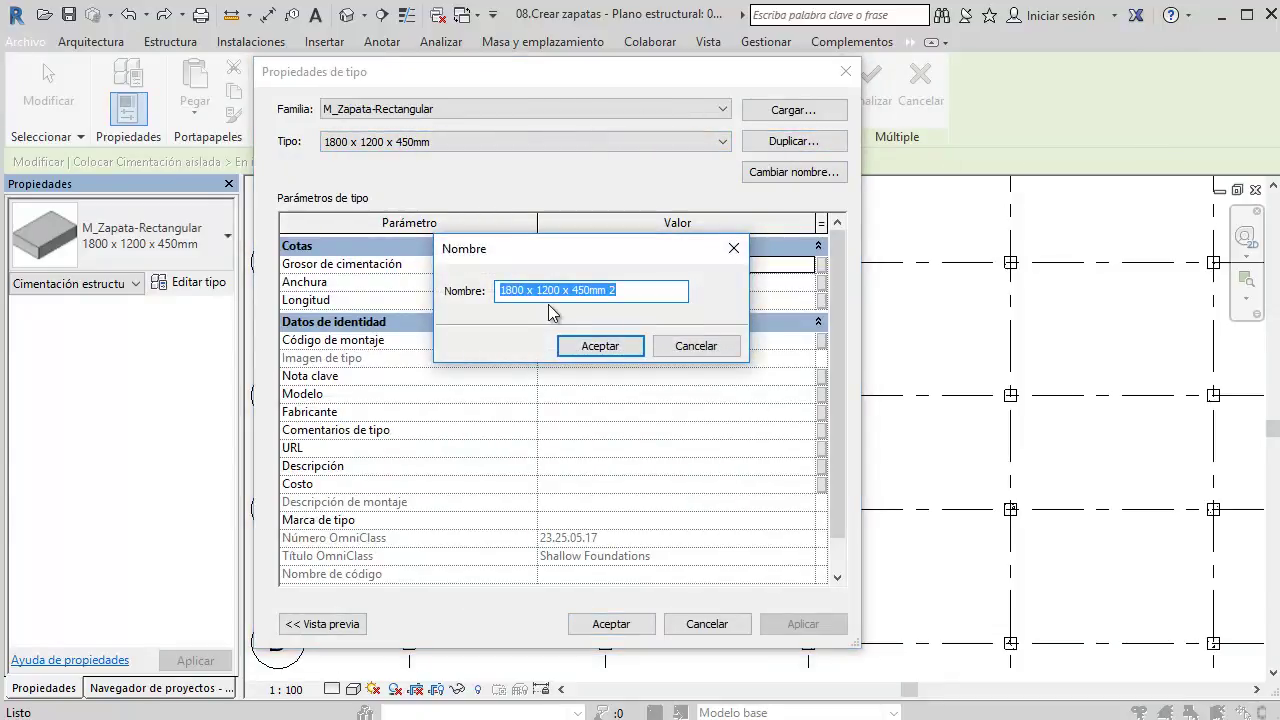
pyautogui.write('Z1')
pyautogui.press('Return')
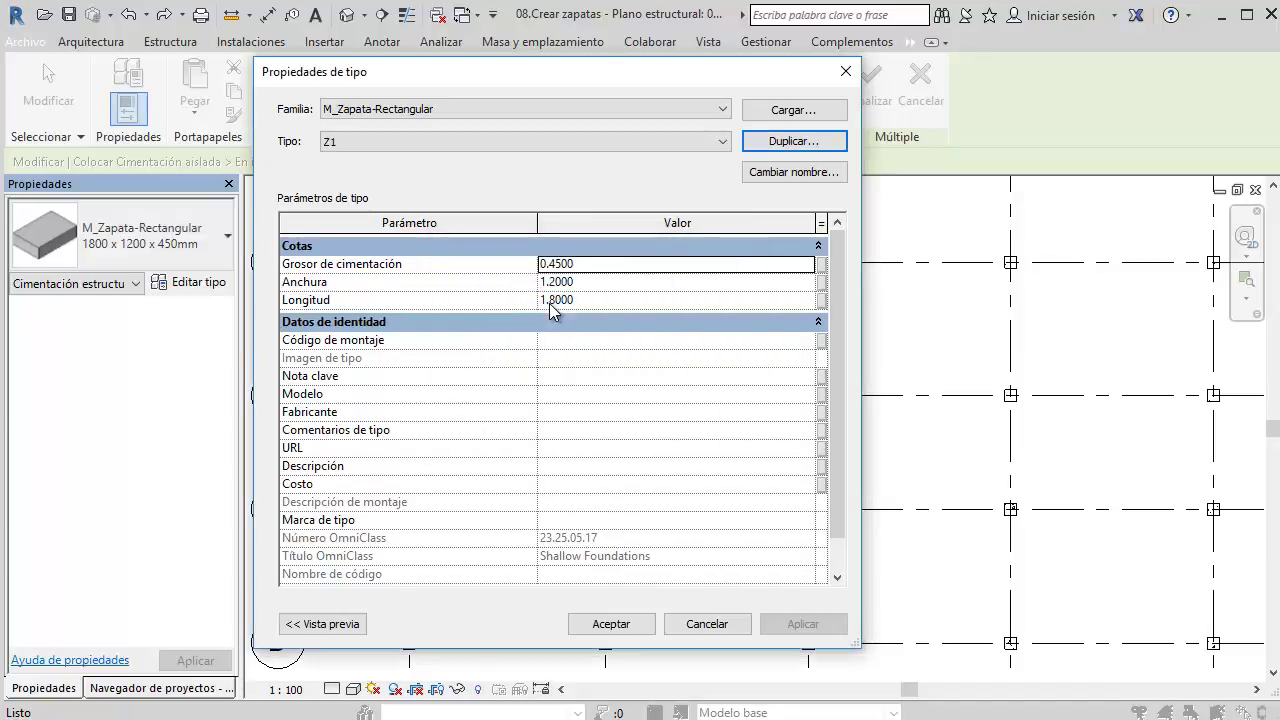
pyautogui.click(624, 265)
pyautogui.write('0.5000')
pyautogui.press('Return')
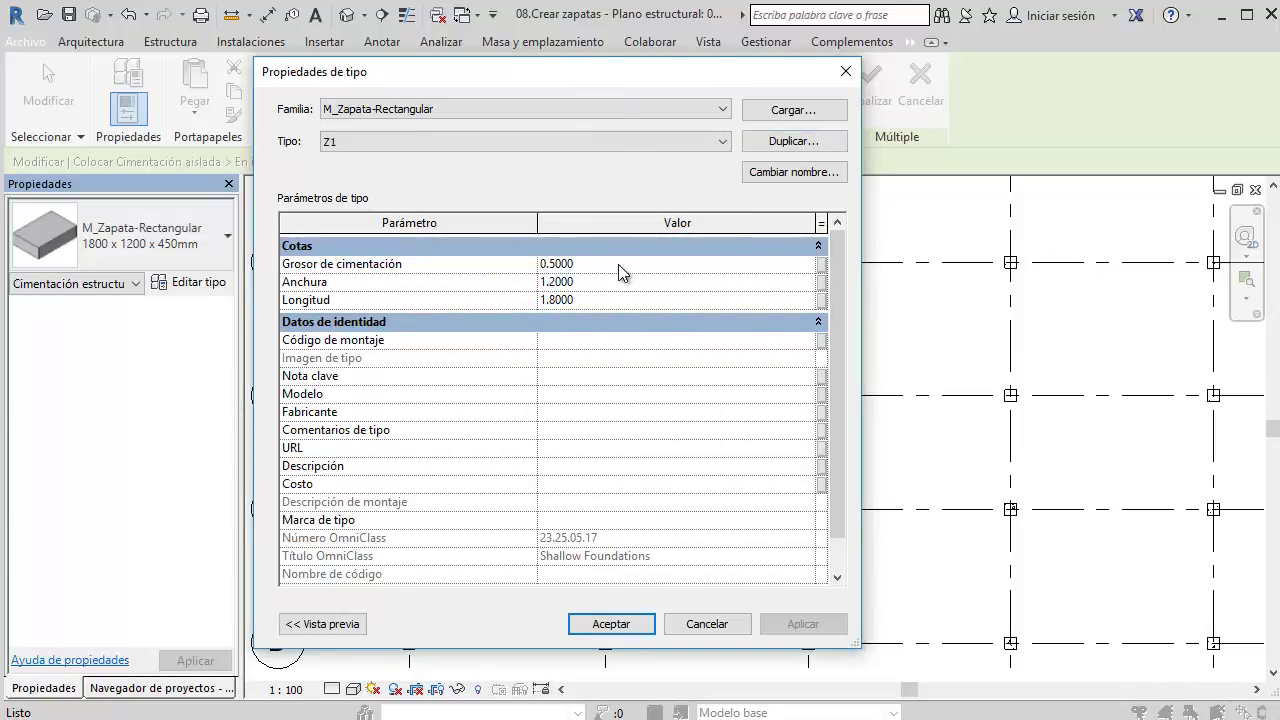
pyautogui.click(599, 297)
pyautogui.write('2')
pyautogui.press('Return')
pyautogui.click(600, 289)
pyautogui.press('Return')
pyautogui.click(610, 620)
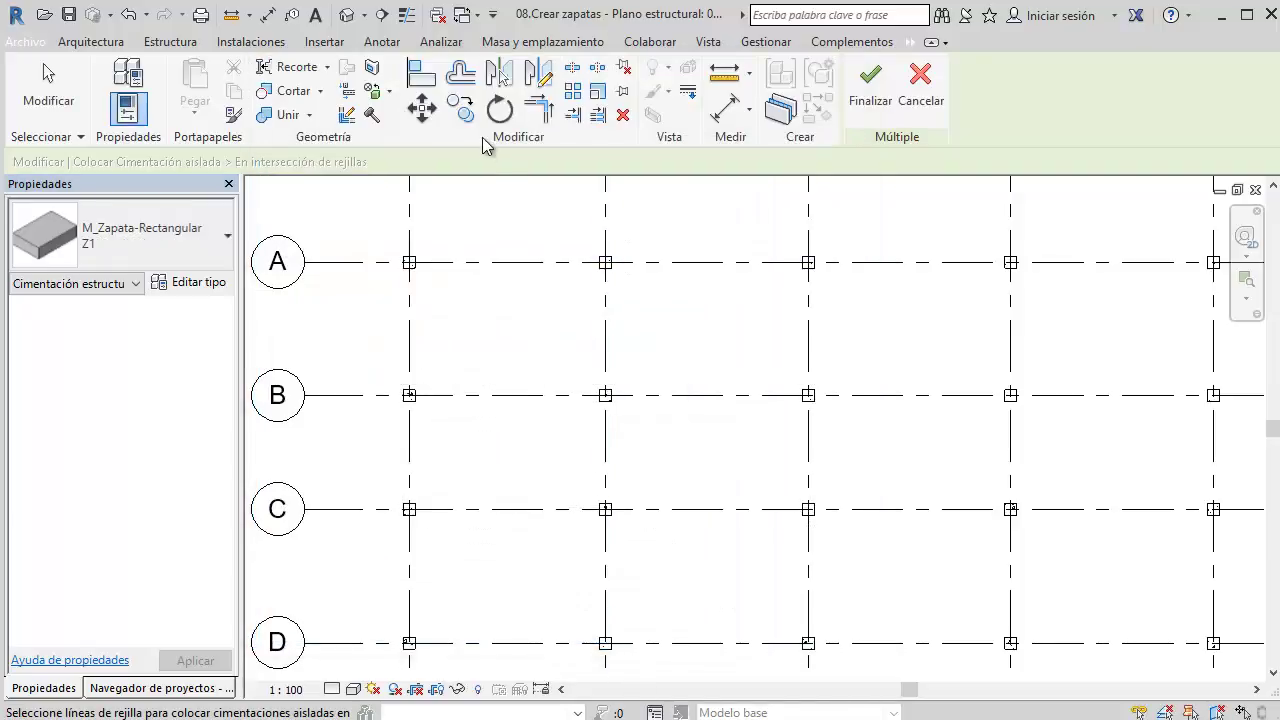
# Step: Crossing-select grids 1–5 and A–D and finish, placing twenty Z1 footings at their intersections
pyautogui.moveTo(486, 263); pyautogui.dragTo(517, 314, button='middle')
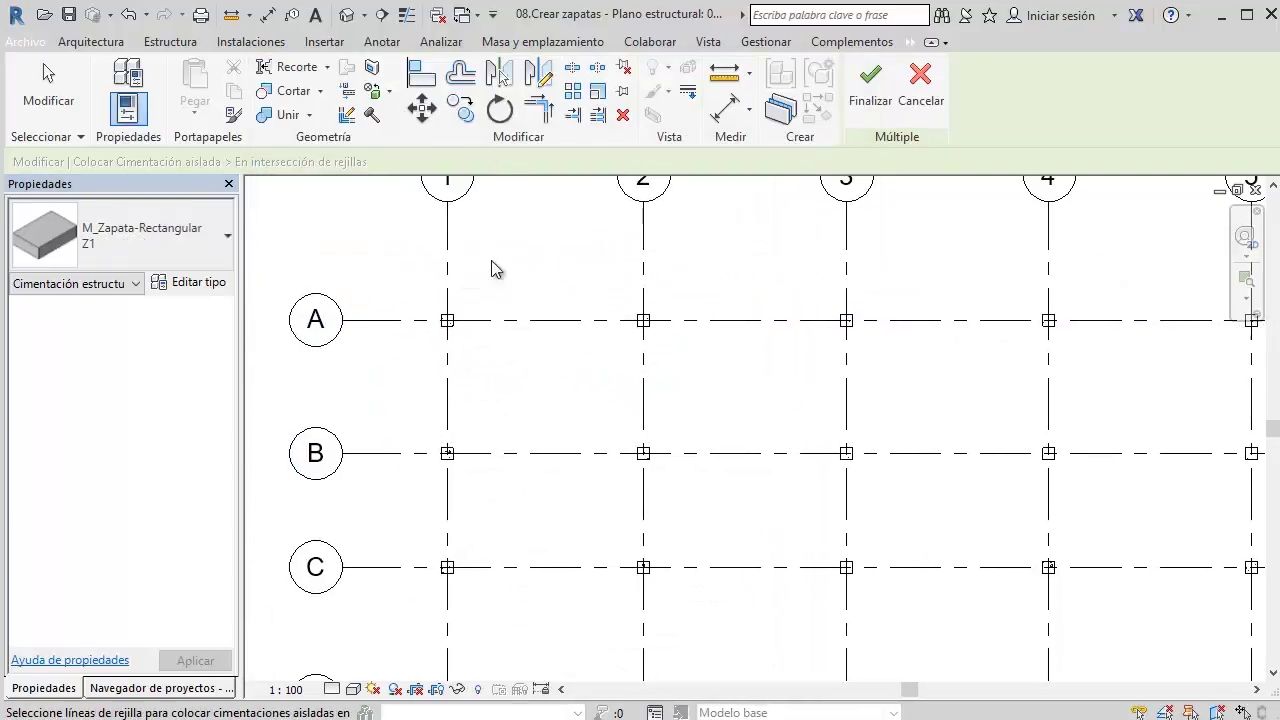
pyautogui.scroll(1, 491, 266)
pyautogui.scroll(-2, 614, 309)
pyautogui.moveTo(740, 280); pyautogui.dragTo(603, 234, button='middle')
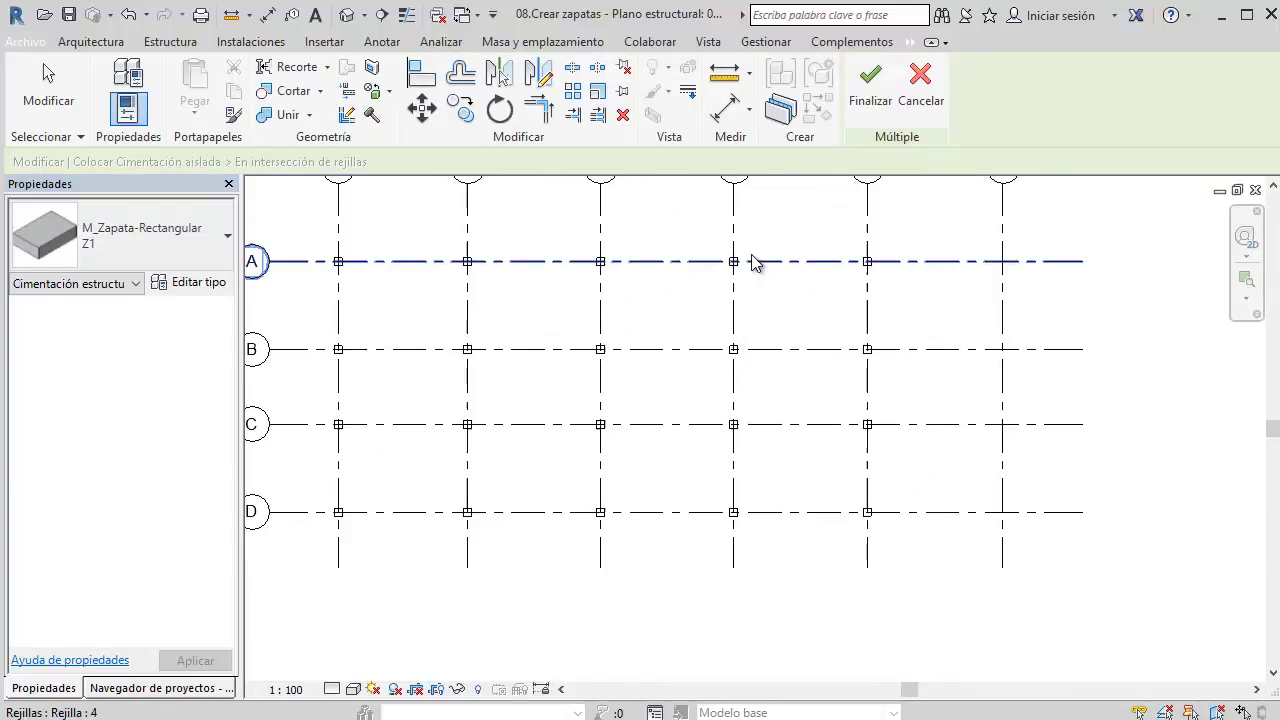
pyautogui.moveTo(751, 260); pyautogui.dragTo(913, 302, button='middle')
pyautogui.moveTo(1034, 251); pyautogui.dragTo(428, 576)
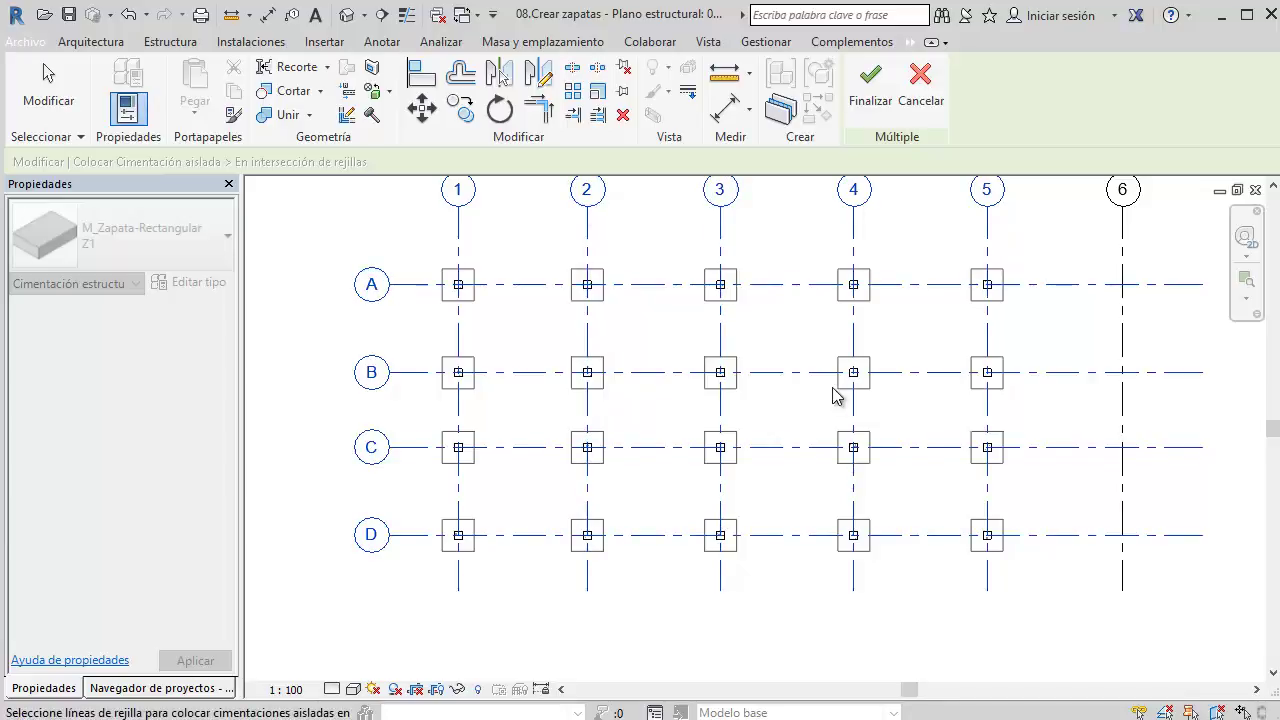
pyautogui.moveTo(835, 395); pyautogui.dragTo(777, 414, button='middle')
pyautogui.scroll(1, 777, 410)
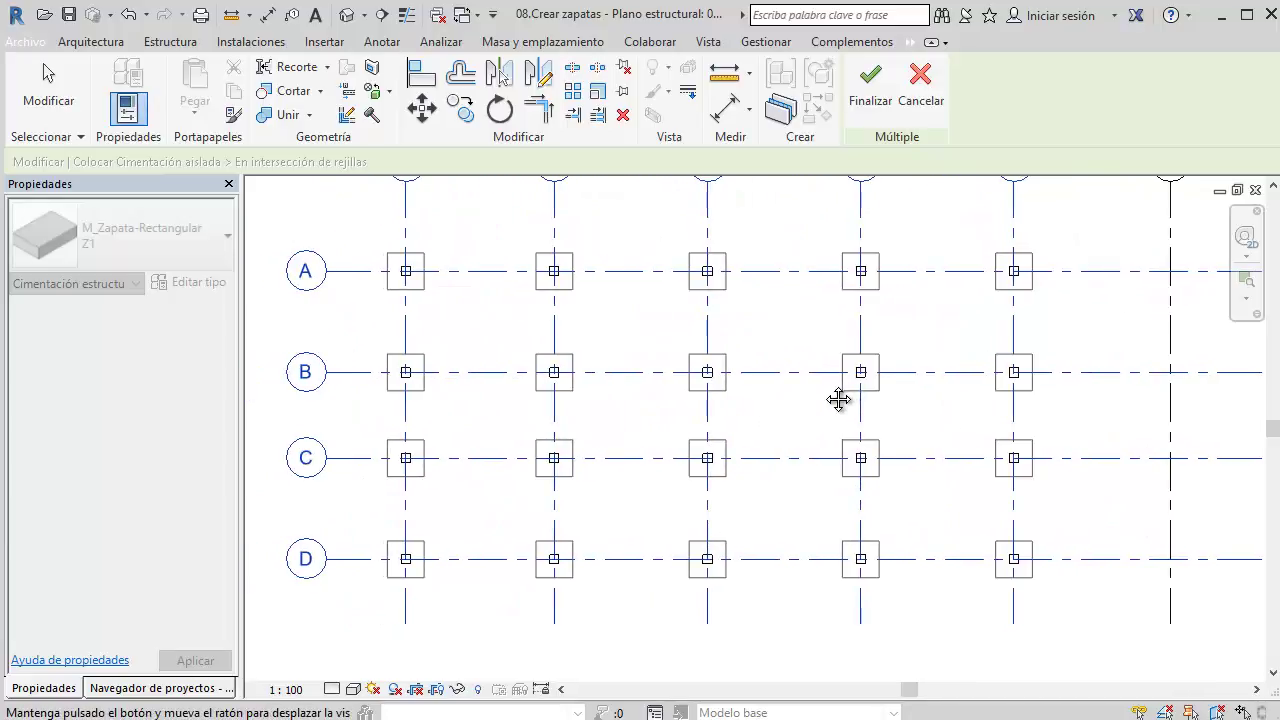
pyautogui.click(868, 85)
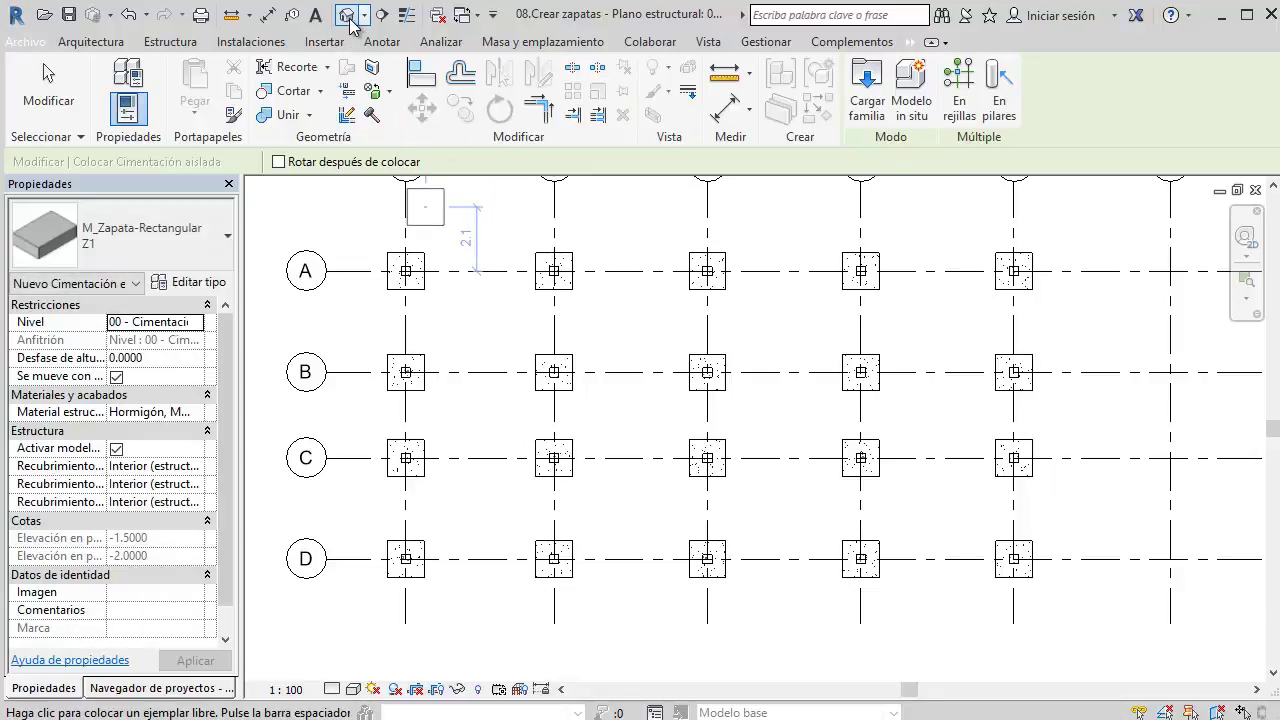
# Step: Switch to the 3D view and select a column and its footing to check they align
pyautogui.click(350, 19)
pyautogui.press('Escape')
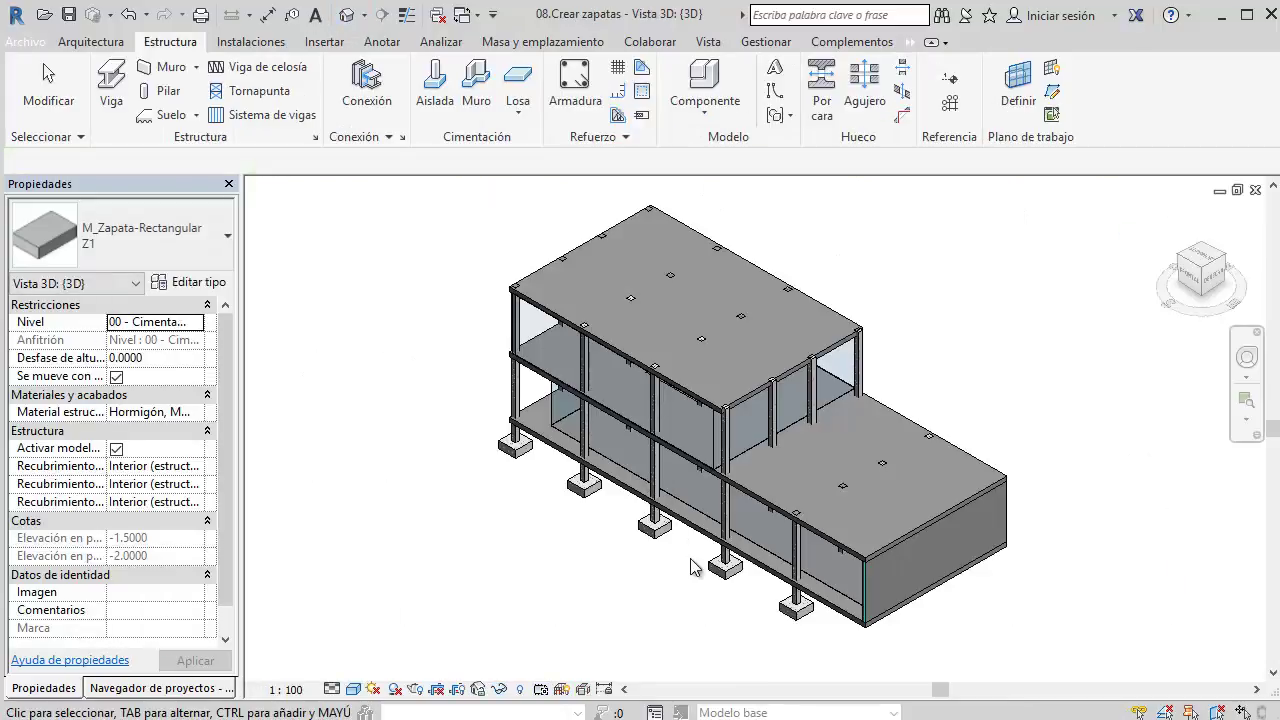
pyautogui.scroll(3, 690, 567)
pyautogui.scroll(2, 686, 566)
pyautogui.click(795, 555)
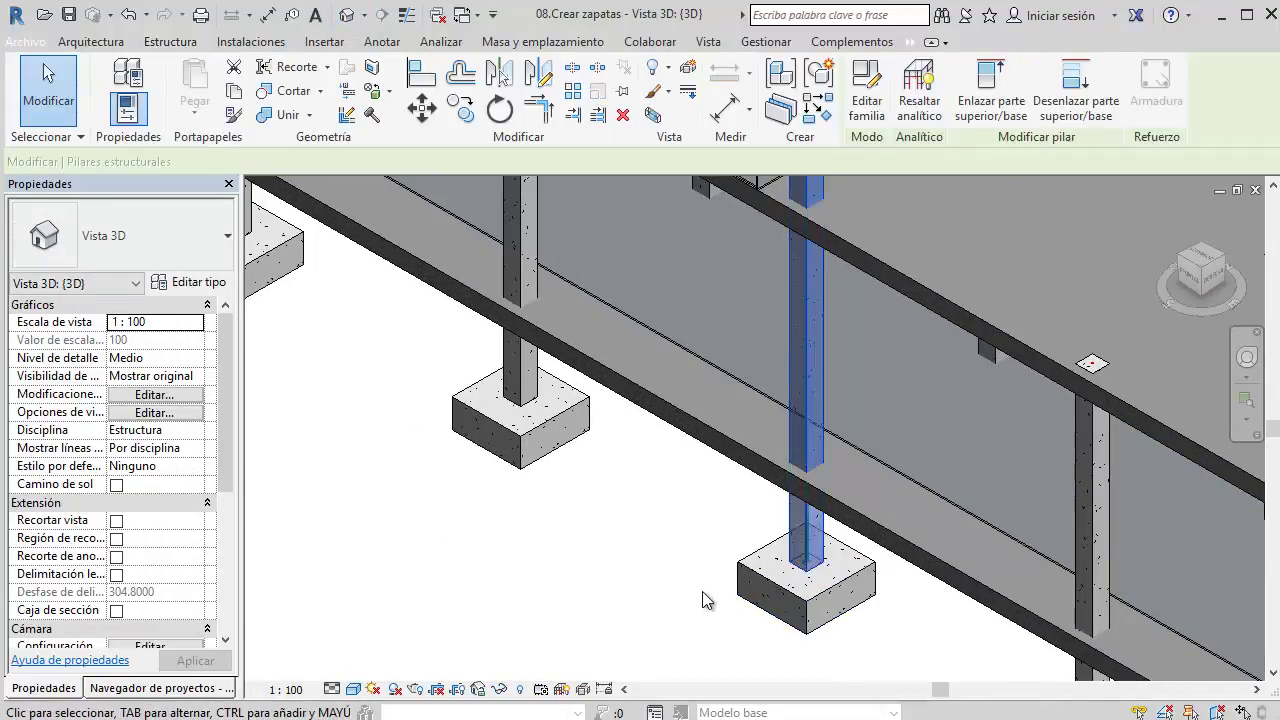
pyautogui.scroll(-3, 706, 600)
pyautogui.click(723, 582)
pyautogui.moveTo(723, 590)
pyautogui.mouseDown(button='middle')
pyautogui.moveTo(725, 549)
pyautogui.moveTo(706, 519)
pyautogui.mouseUp(button='middle')
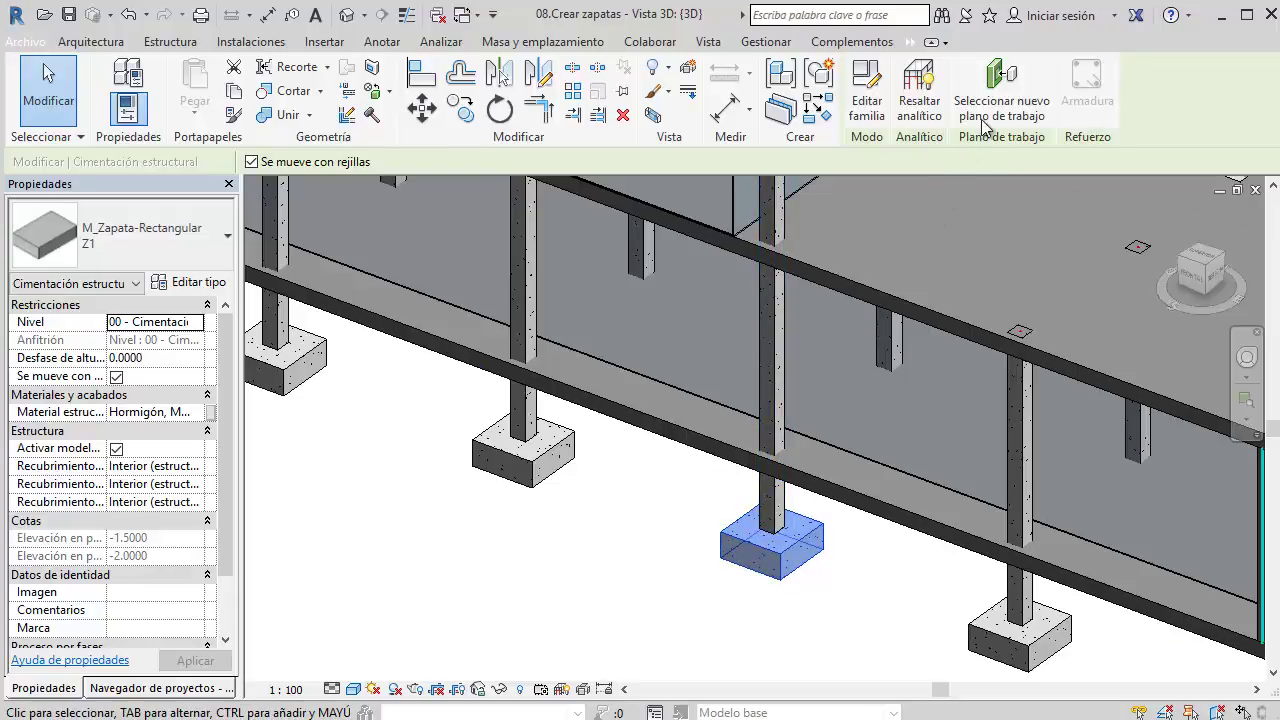
# Step: Test-move a column together with its footing, then undo the move
pyautogui.click(785, 505)
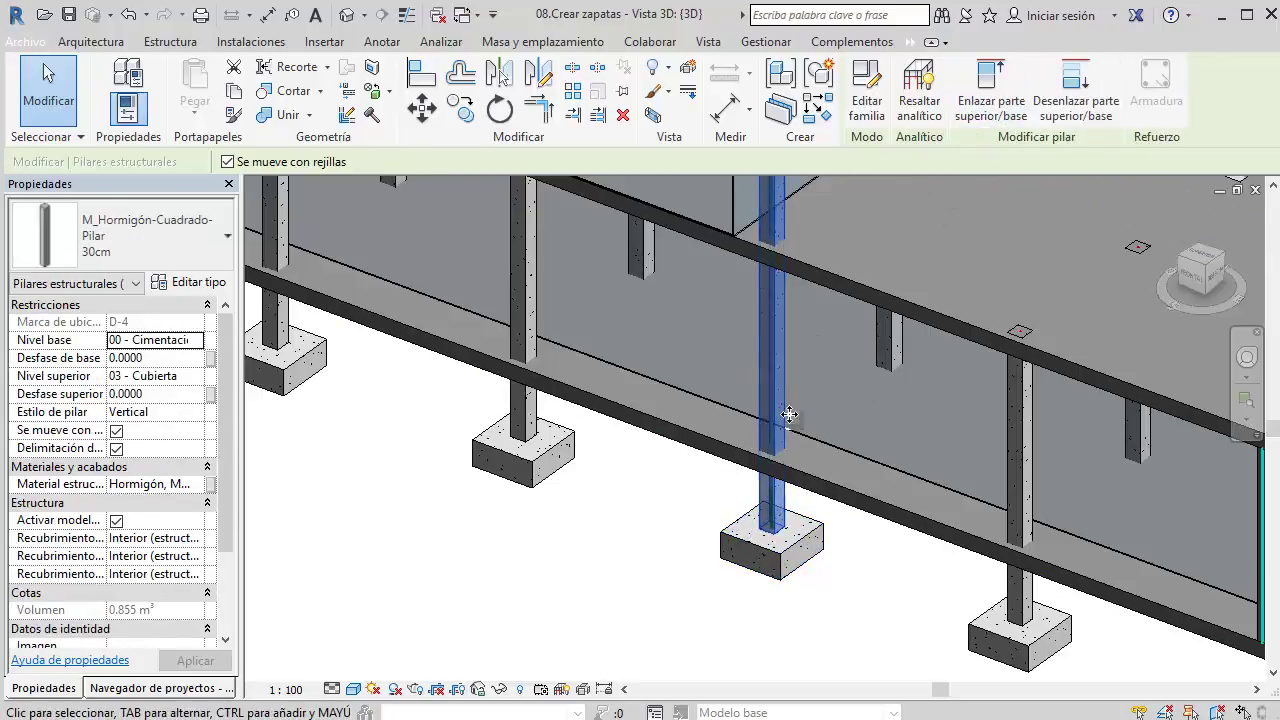
pyautogui.moveTo(789, 414); pyautogui.dragTo(723, 498)
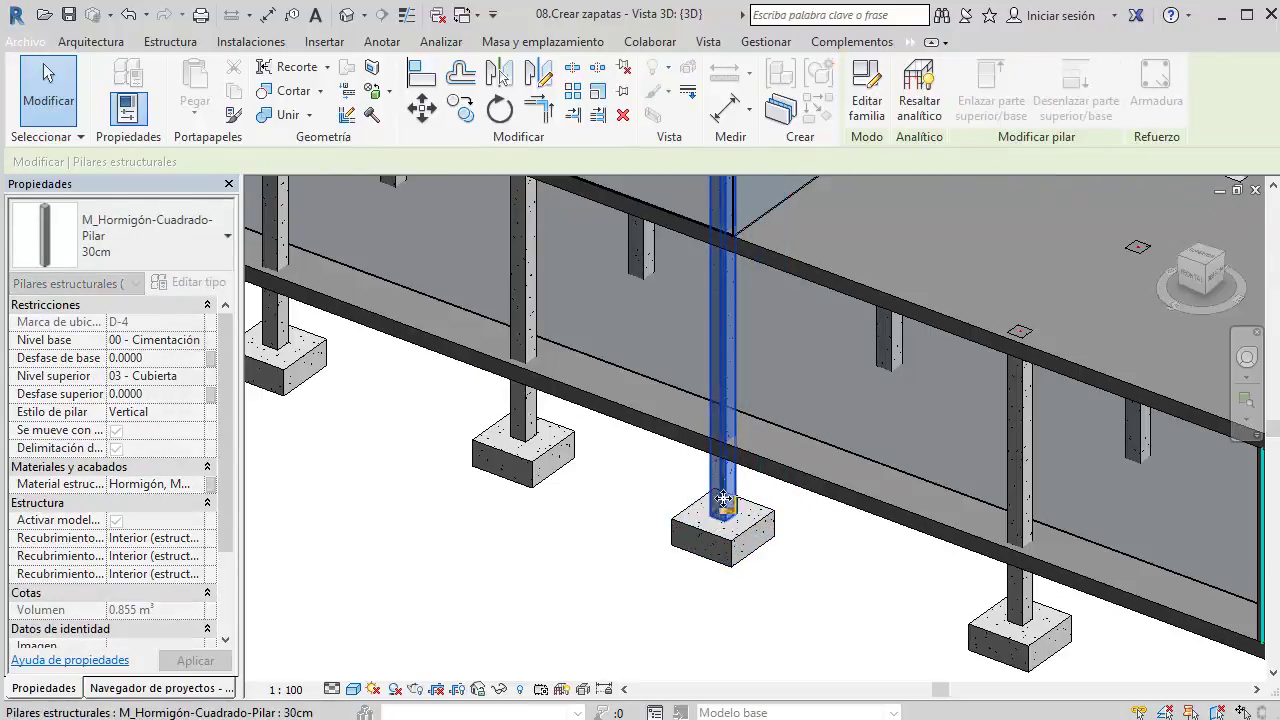
pyautogui.hotkey('ctrl', 'z')
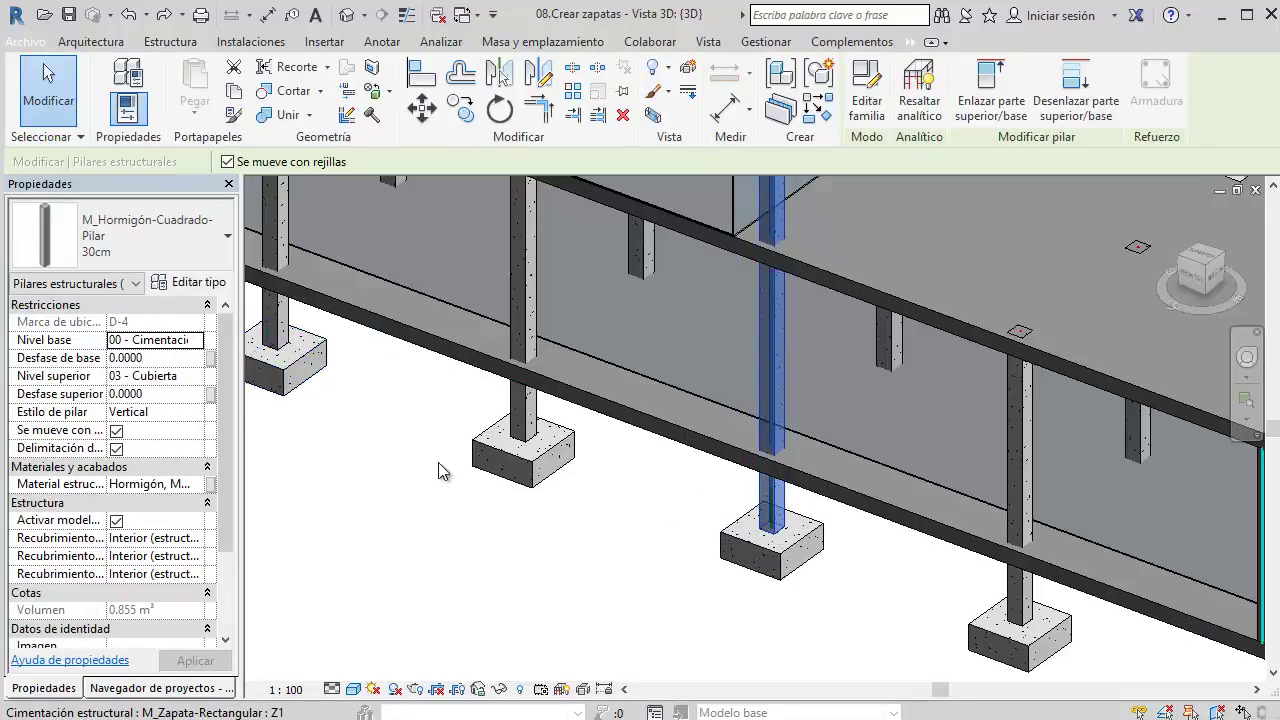
pyautogui.moveTo(730, 581); pyautogui.dragTo(663, 531, button='middle')
pyautogui.click(108, 688)
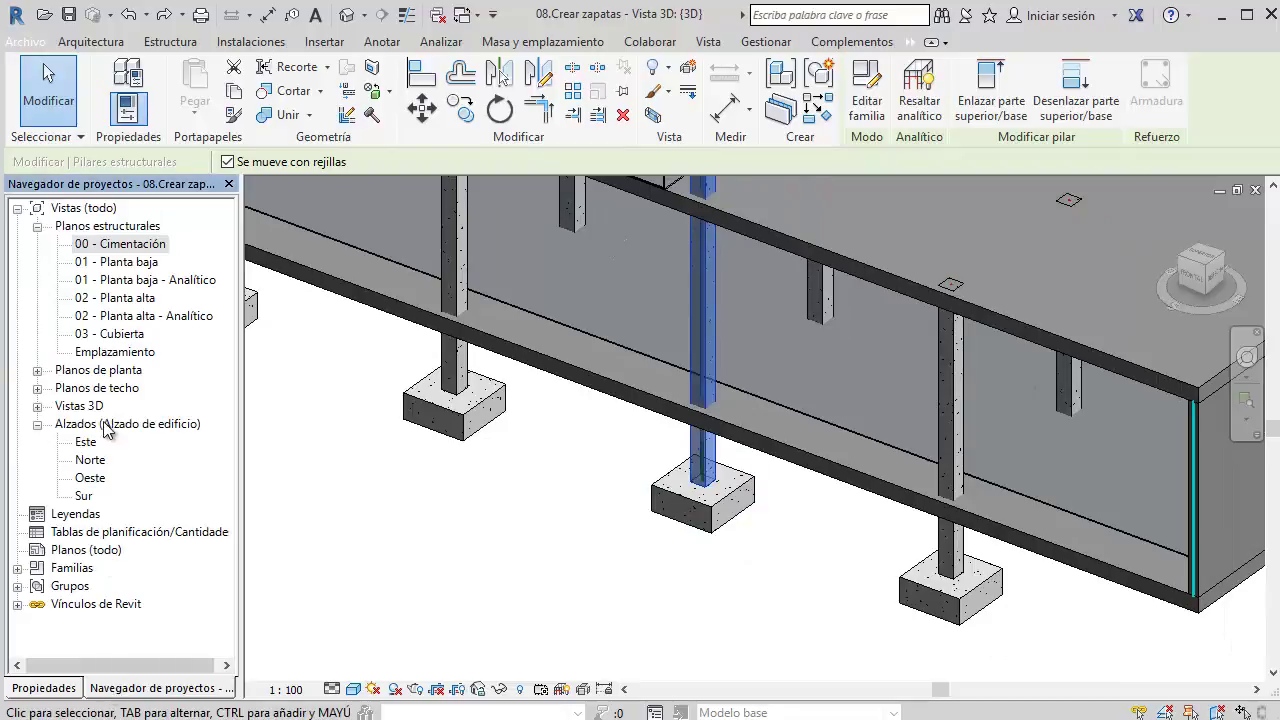
# Step: In the Sur elevation, set the grid 4 column's Base Offset to -5 and accept the linked-footing warning
pyautogui.doubleClick(85, 497)
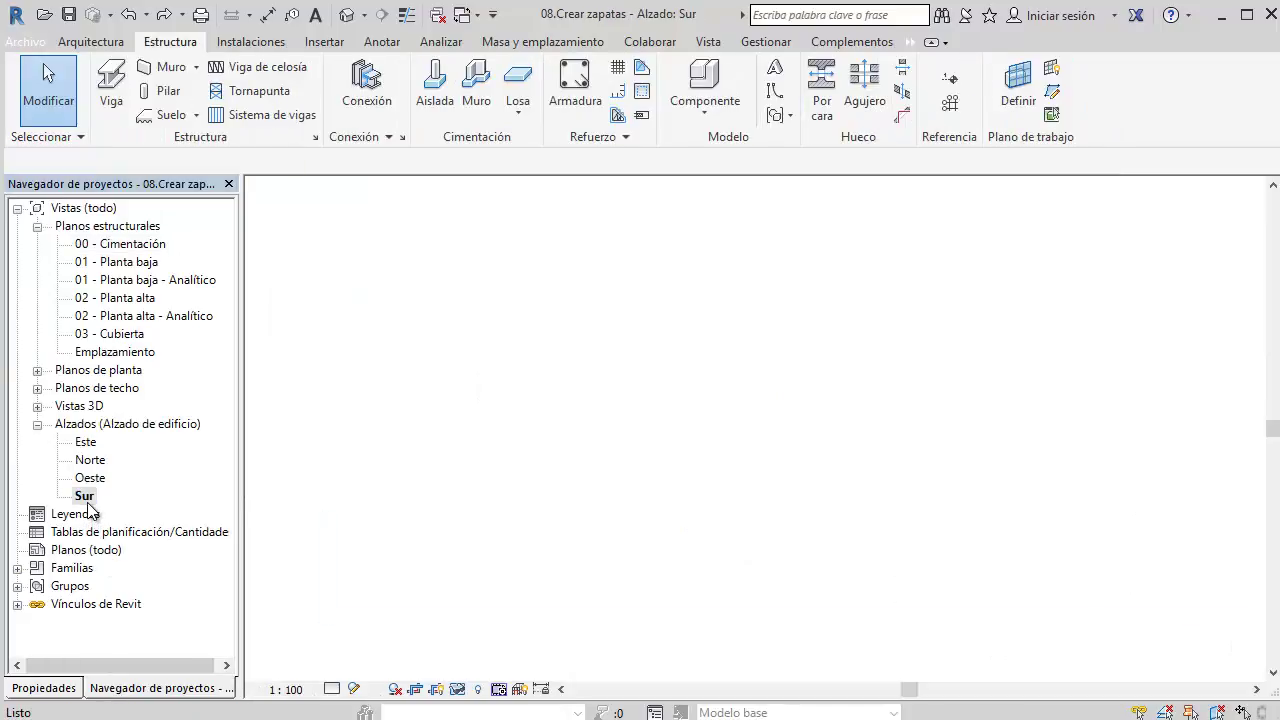
pyautogui.scroll(3, 826, 550)
pyautogui.moveTo(603, 400); pyautogui.dragTo(571, 417, button='middle')
pyautogui.press('Escape')
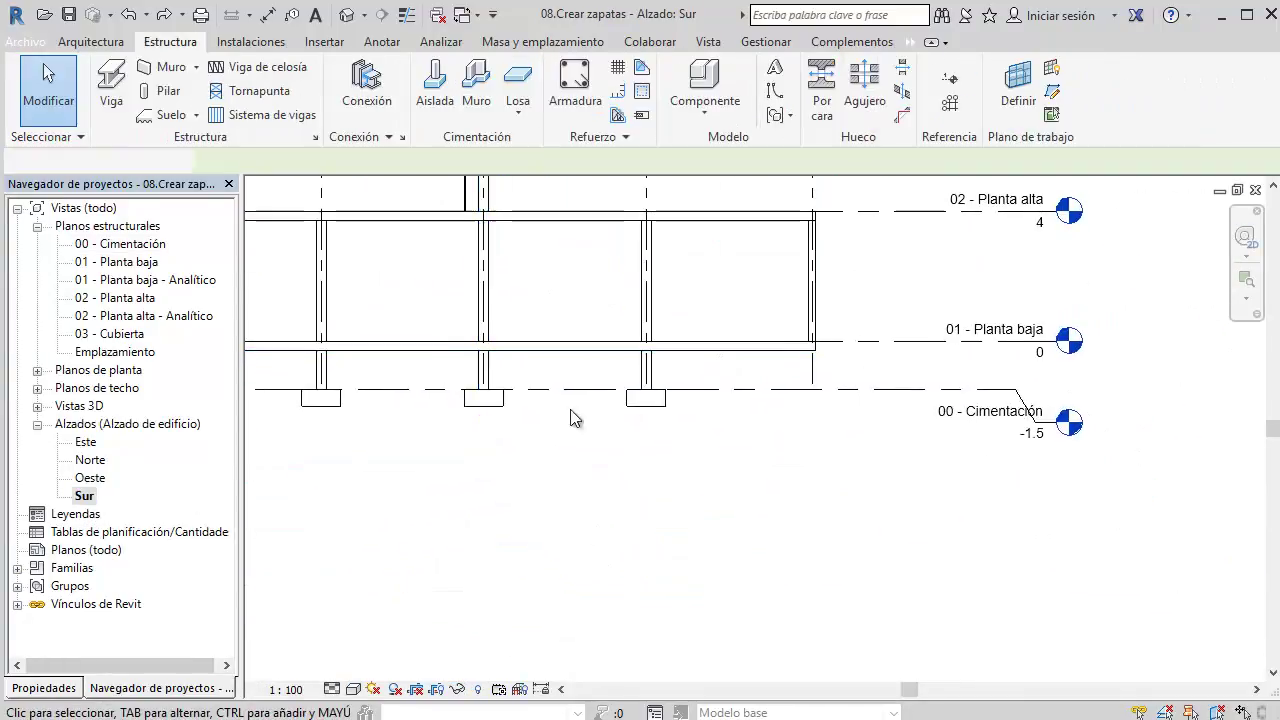
pyautogui.click(497, 380)
pyautogui.click(43, 688)
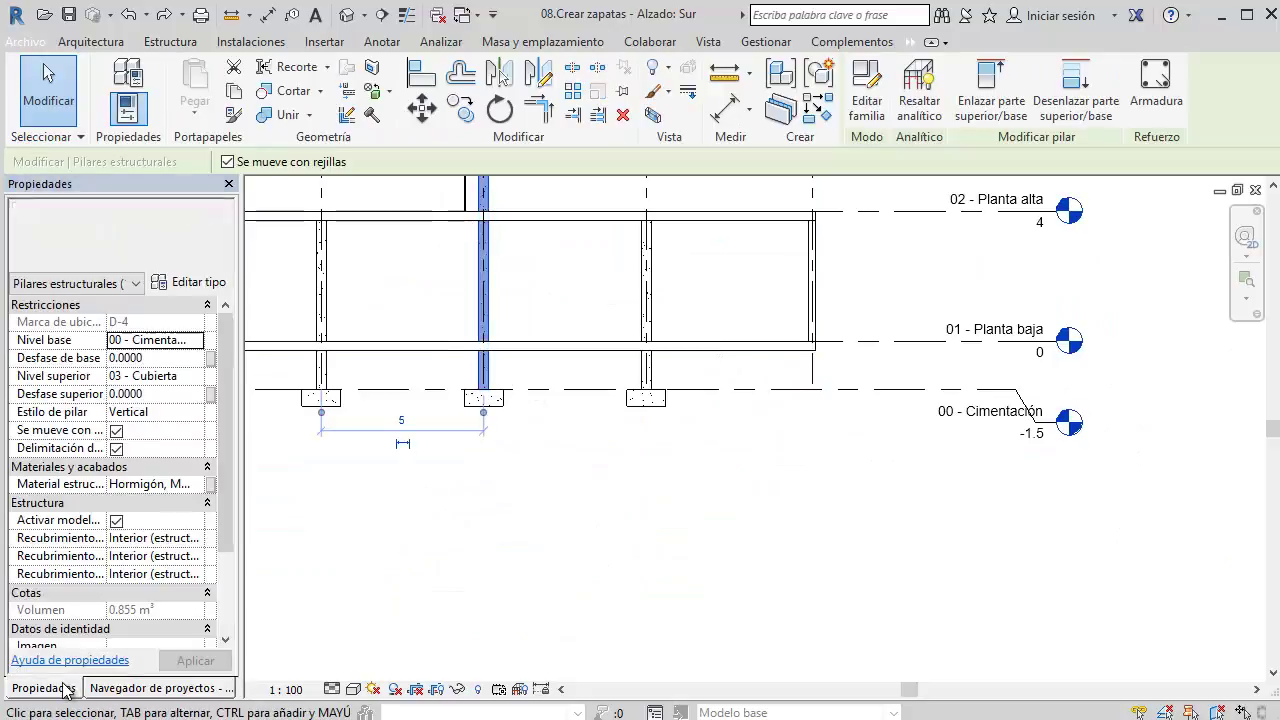
pyautogui.click(157, 357)
pyautogui.write('-5.0000')
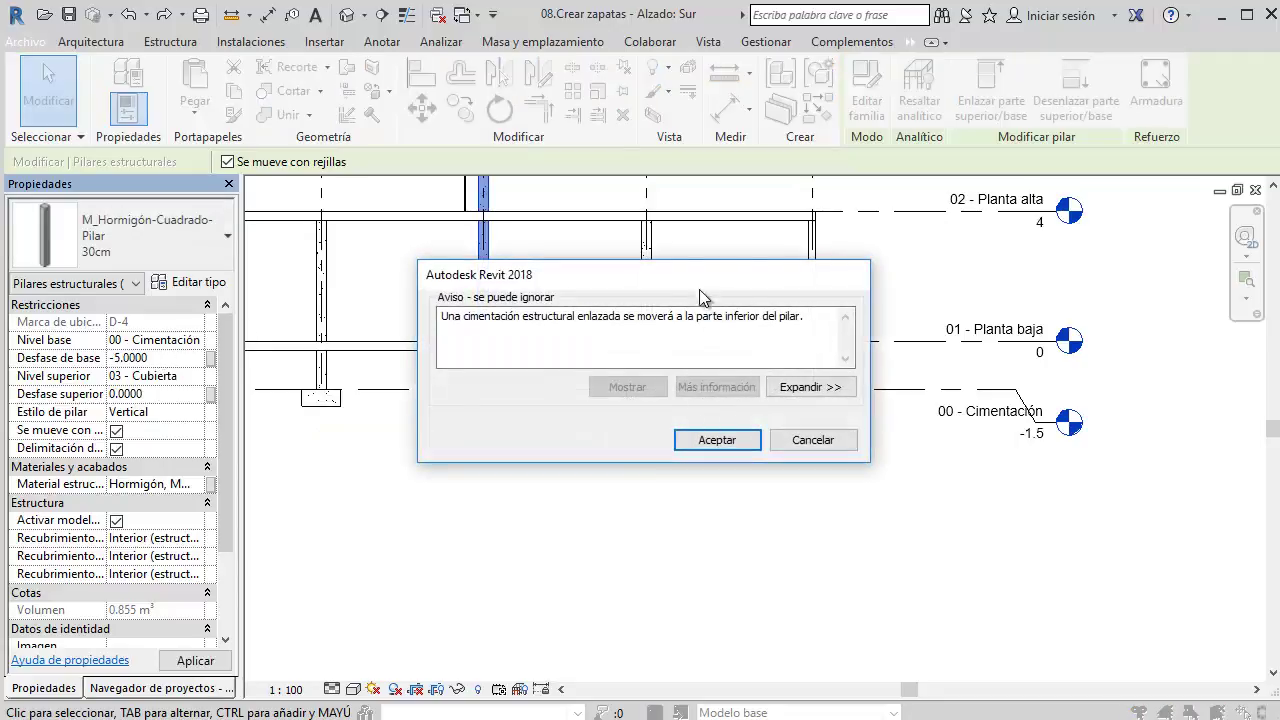
pyautogui.moveTo(696, 280); pyautogui.dragTo(938, 228)
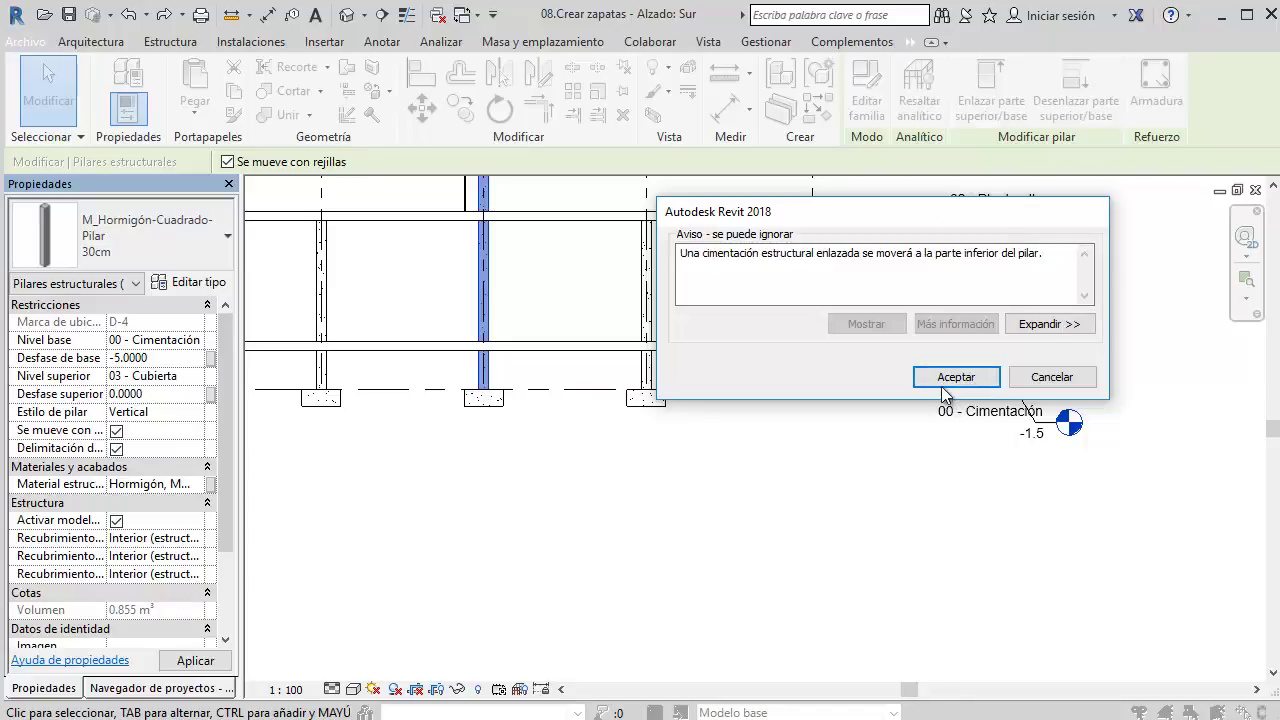
pyautogui.press('Return')
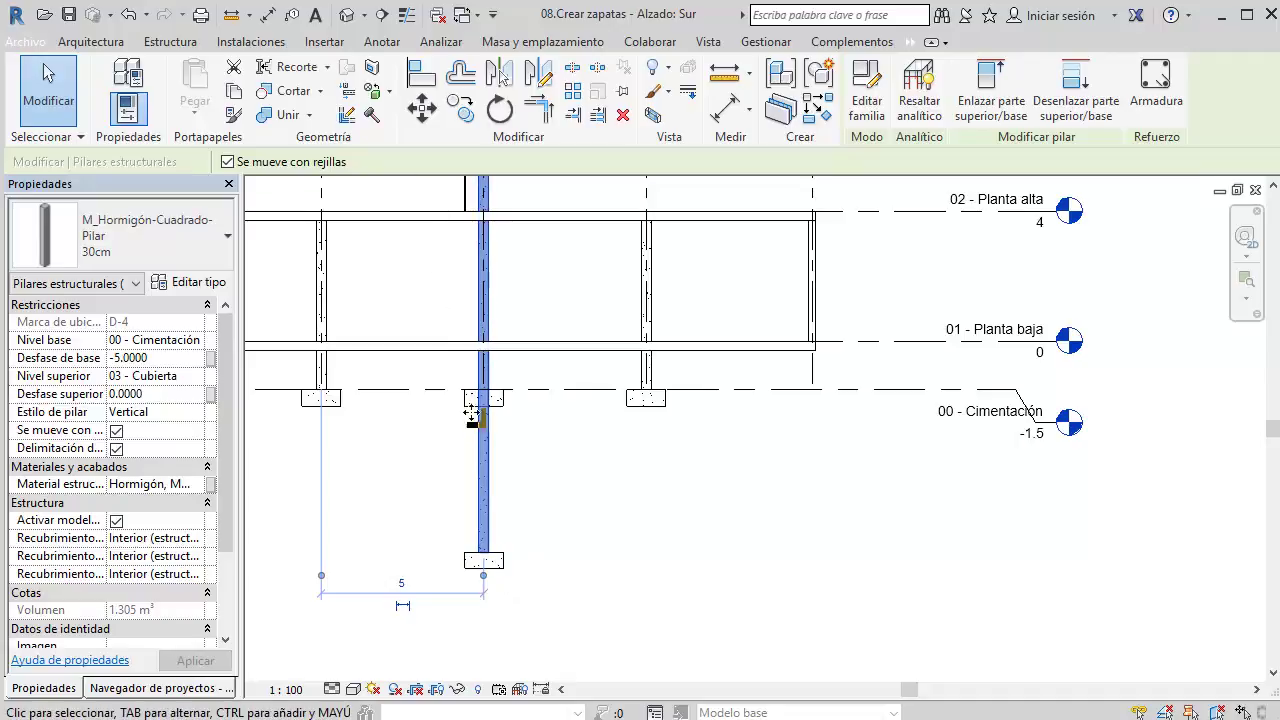
# Step: Return to the 3D view and orbit around the building to inspect the grid 4 column and footing
pyautogui.click(346, 14)
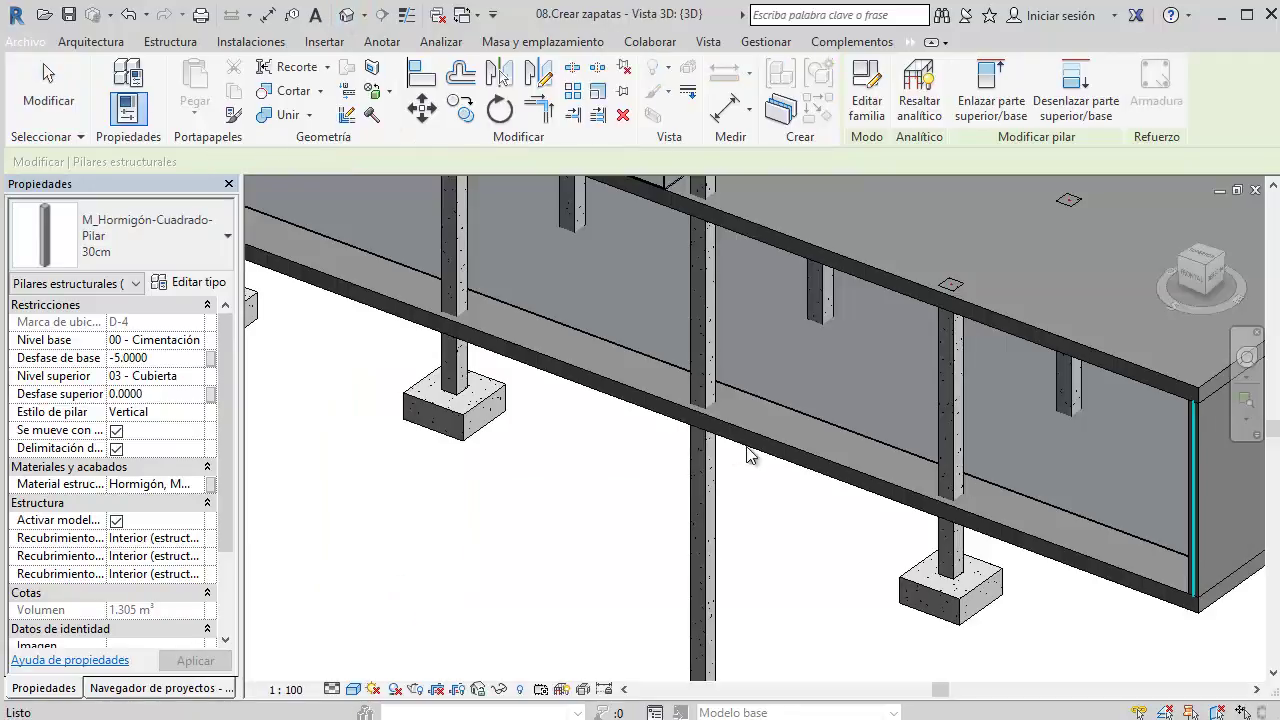
pyautogui.press('Escape')
pyautogui.moveTo(763, 469)
pyautogui.keyDown('shift'); pyautogui.mouseDown(button='middle')
pyautogui.moveTo(803, 509)
pyautogui.moveTo(806, 445)
pyautogui.moveTo(789, 466)
pyautogui.mouseUp(button='middle'); pyautogui.keyUp('shift')
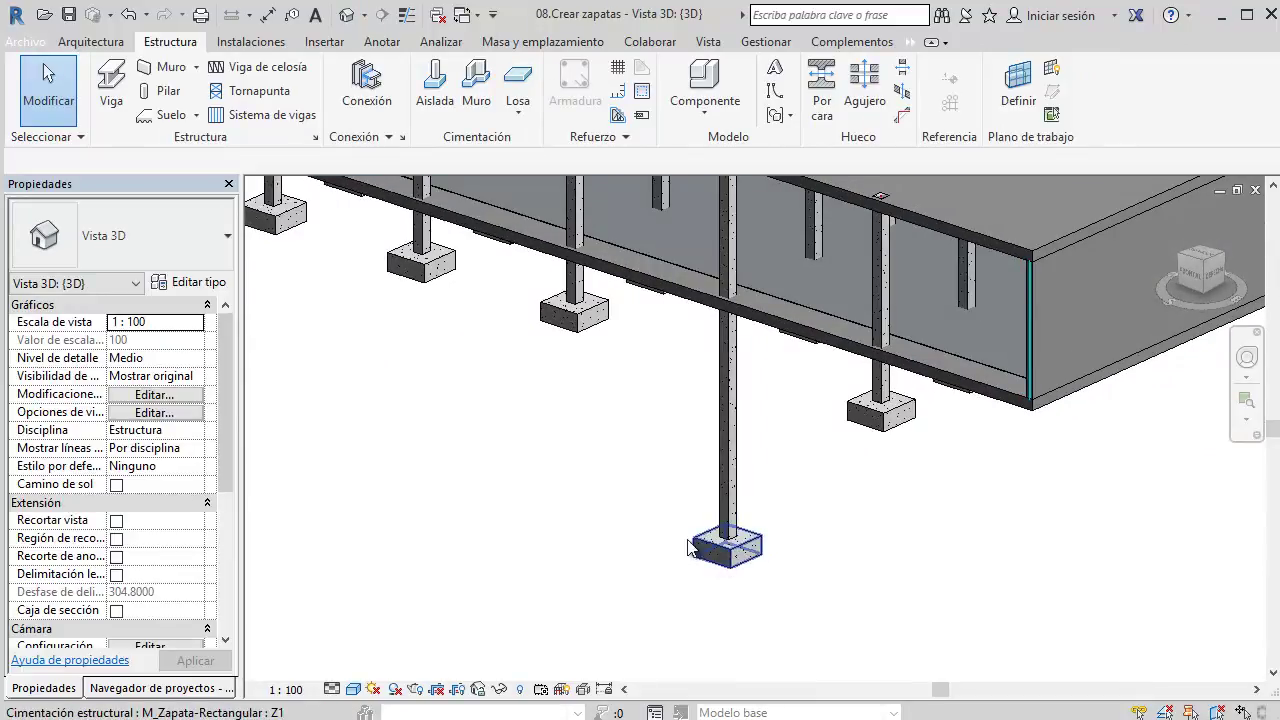
pyautogui.keyDown('shift'); pyautogui.moveTo(748, 528); pyautogui.dragTo(712, 440, button='middle'); pyautogui.keyUp('shift')
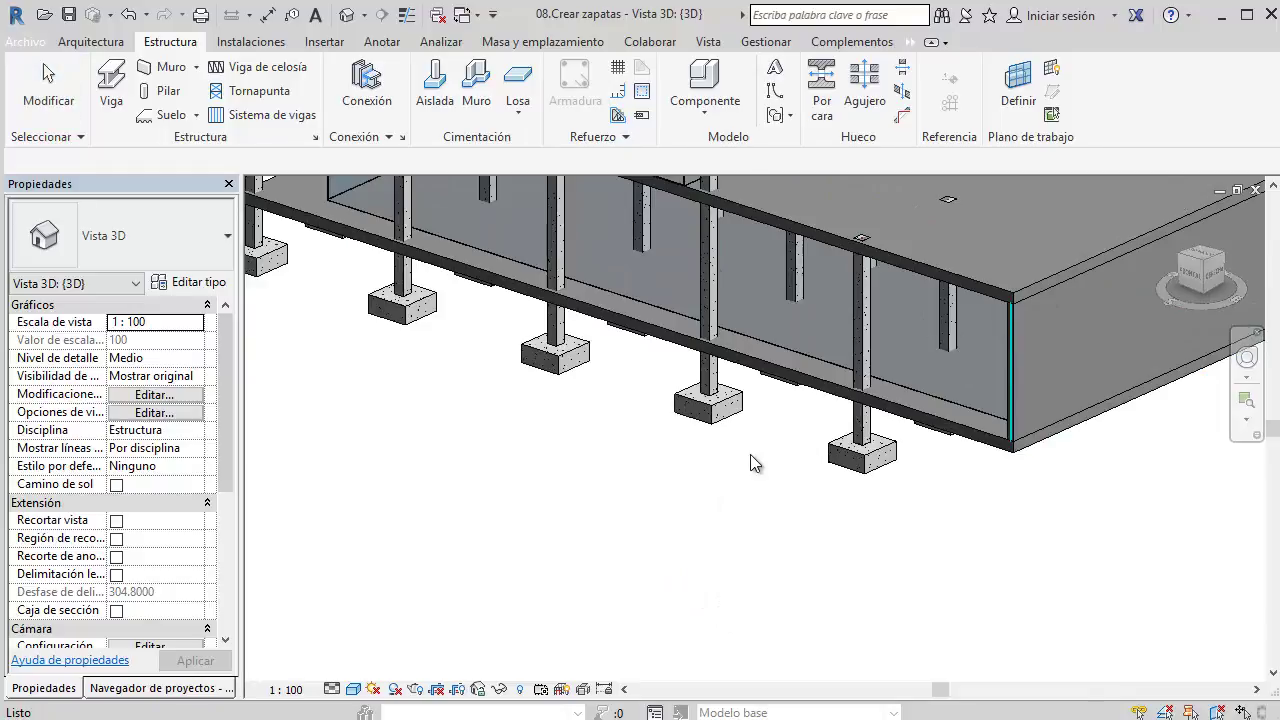
pyautogui.keyDown('shift'); pyautogui.moveTo(771, 477); pyautogui.dragTo(1233, 205, button='middle'); pyautogui.keyUp('shift')
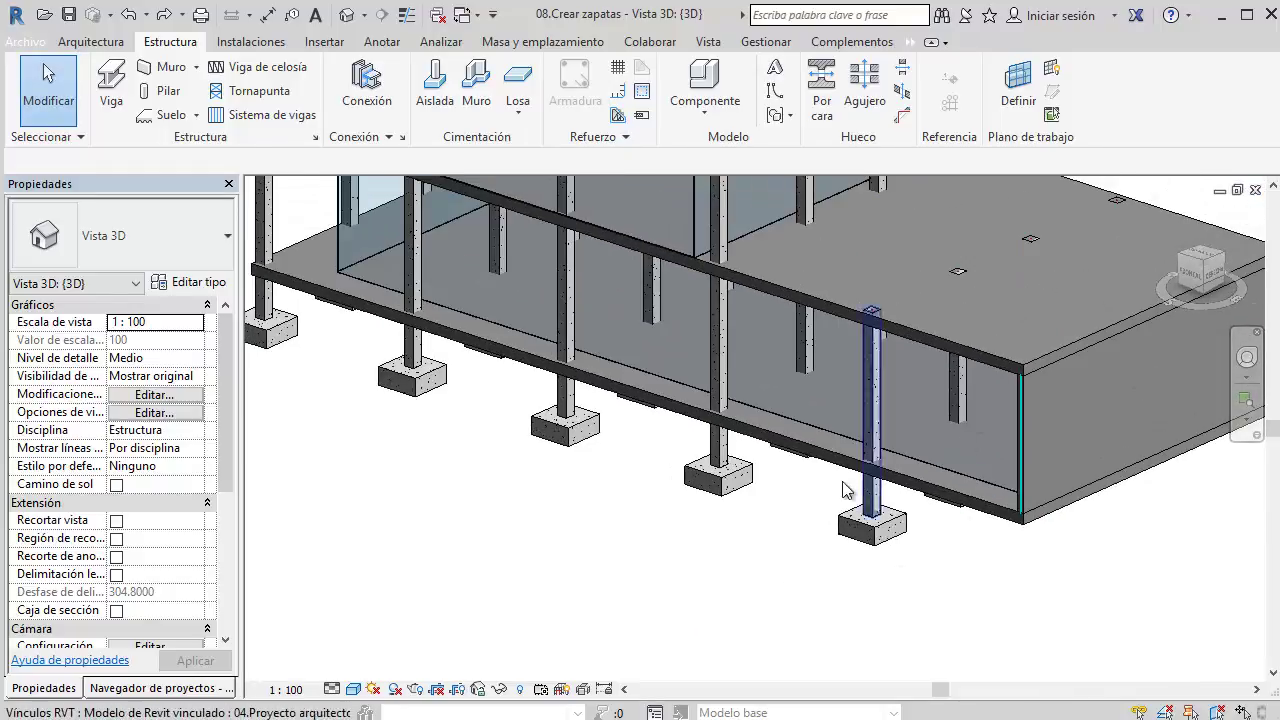
pyautogui.click(145, 686)
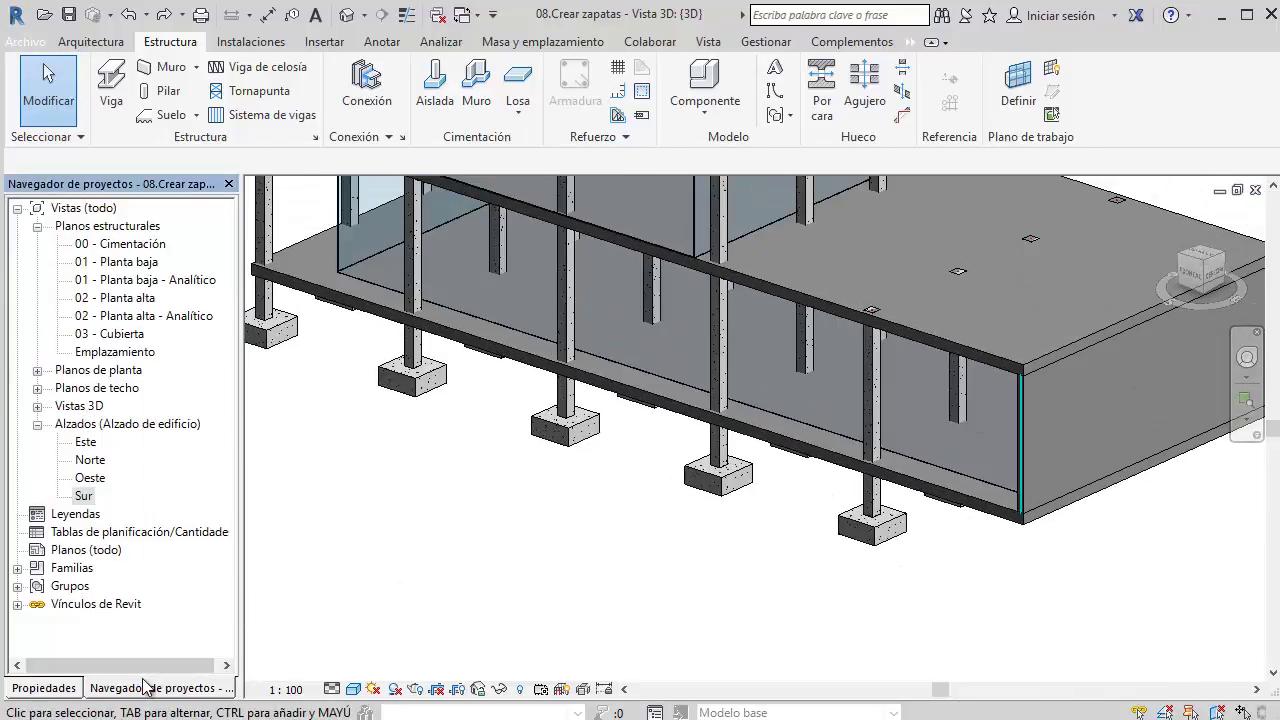
# Step: Reopen the 00 - Cimentación plan and zoom in on the Z1 footings along grid A
pyautogui.doubleClick(145, 248)
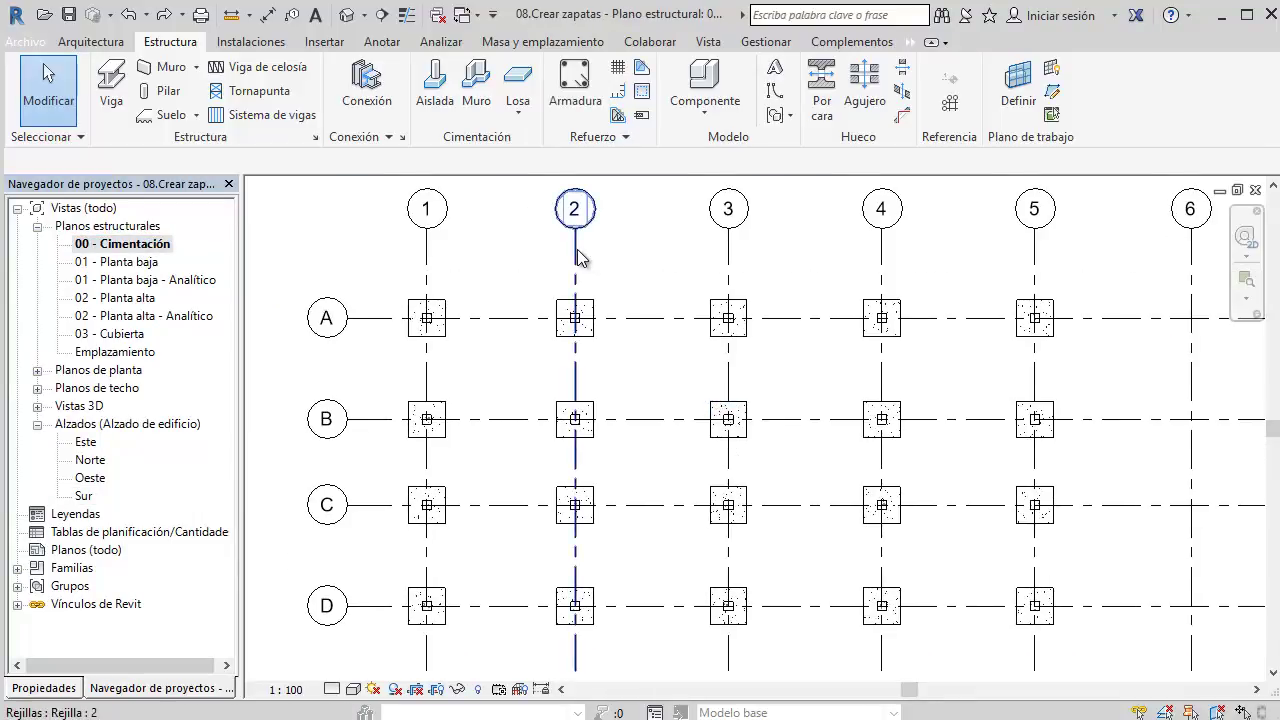
pyautogui.click(45, 688)
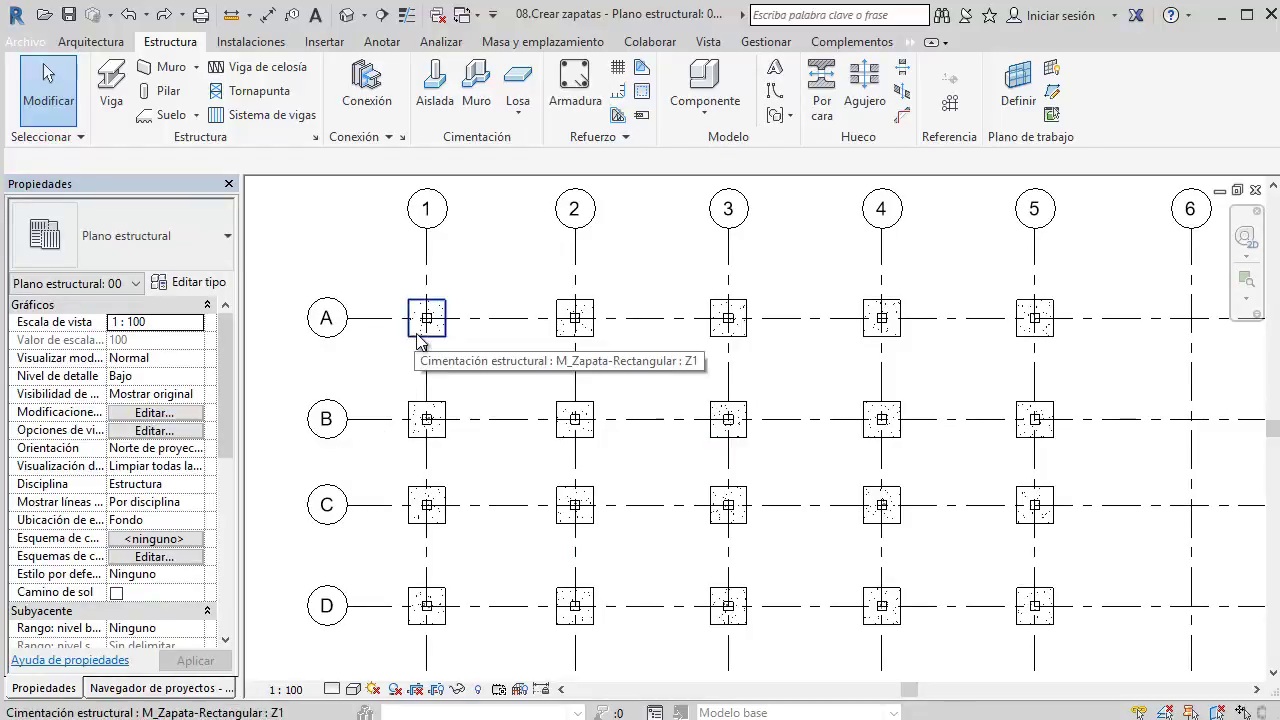
pyautogui.moveTo(505, 267)
pyautogui.mouseDown(button='middle')
pyautogui.moveTo(491, 206)
pyautogui.moveTo(551, 251)
pyautogui.mouseUp(button='middle')
pyautogui.scroll(2, 500, 212)
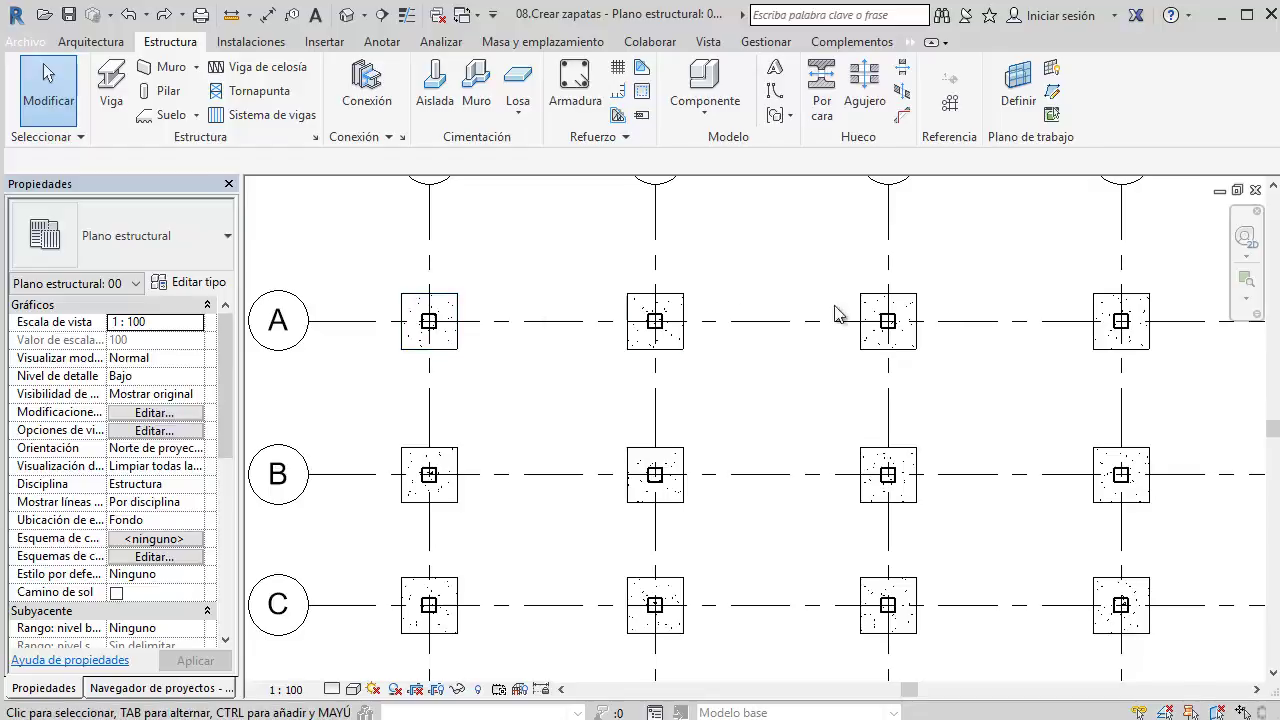
pyautogui.moveTo(1178, 320); pyautogui.dragTo(1123, 313, button='middle')
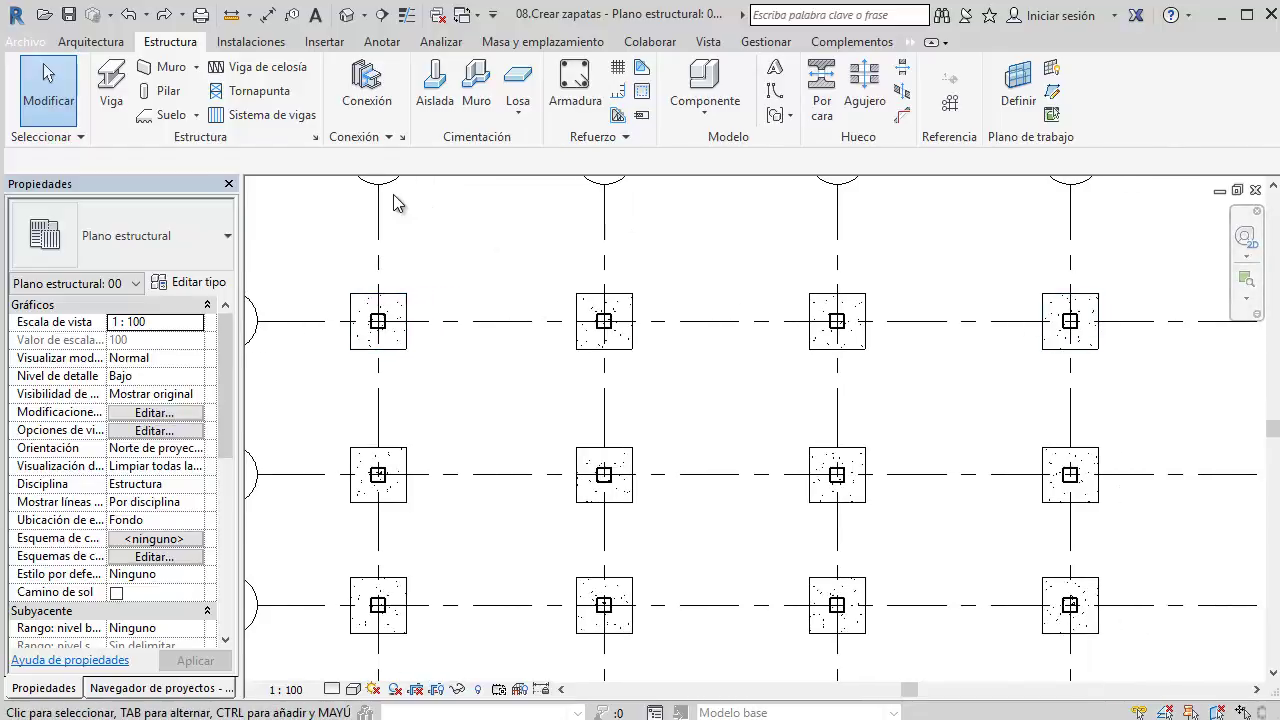
pyautogui.scroll(-1, 393, 194)
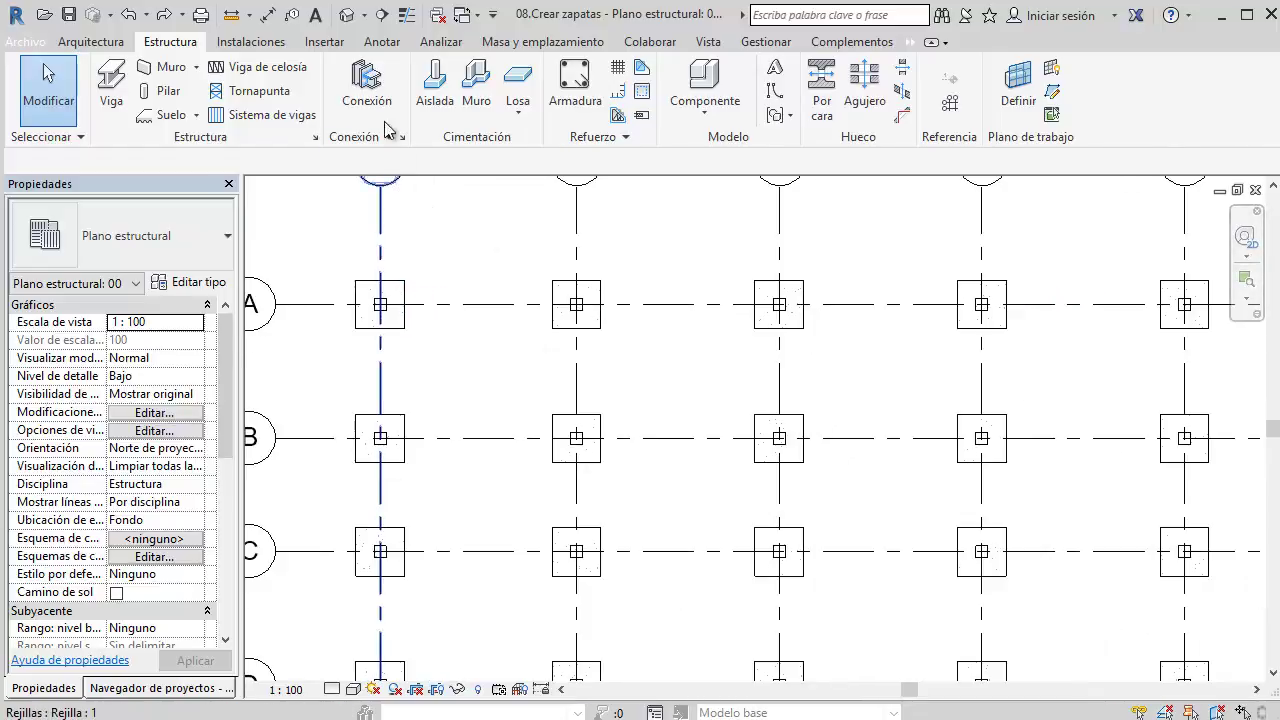
# Step: Start Tag by Category with a Free End leader and zoom onto the footing to receive the Z1 tag
pyautogui.click(295, 15)
pyautogui.scroll(3, 390, 292)
pyautogui.scroll(2, 400, 305)
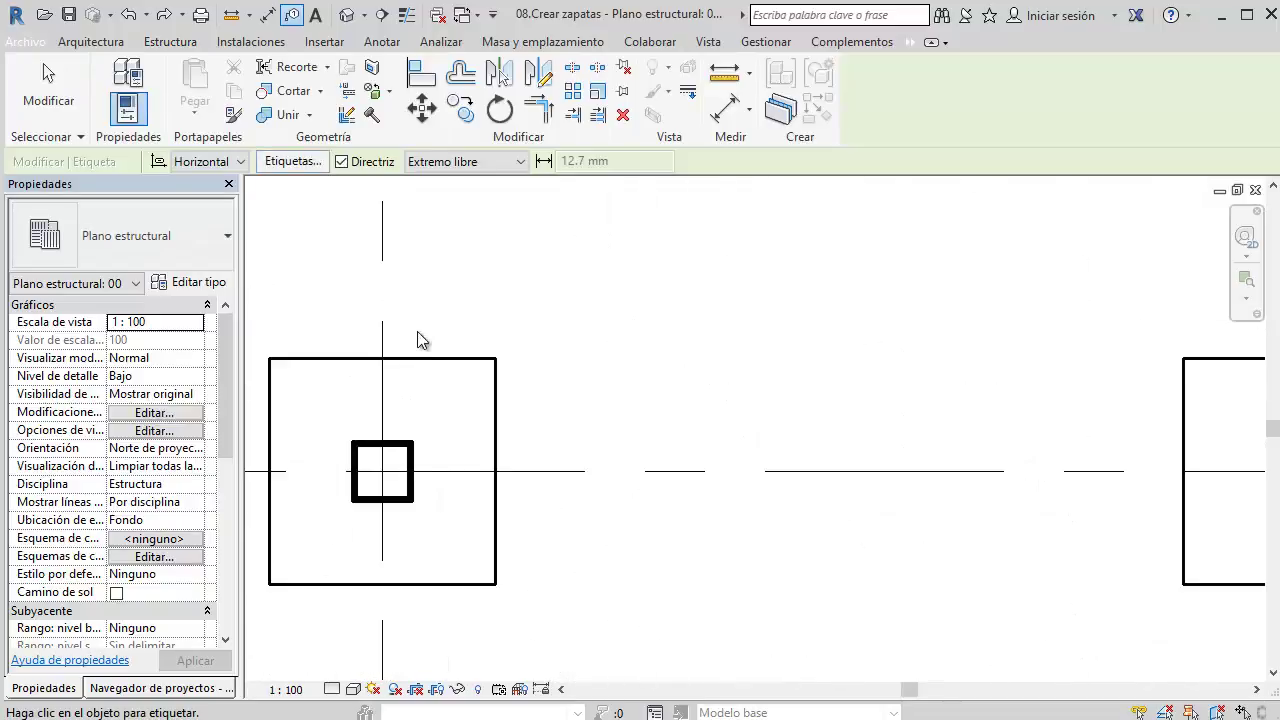
pyautogui.click(378, 168)
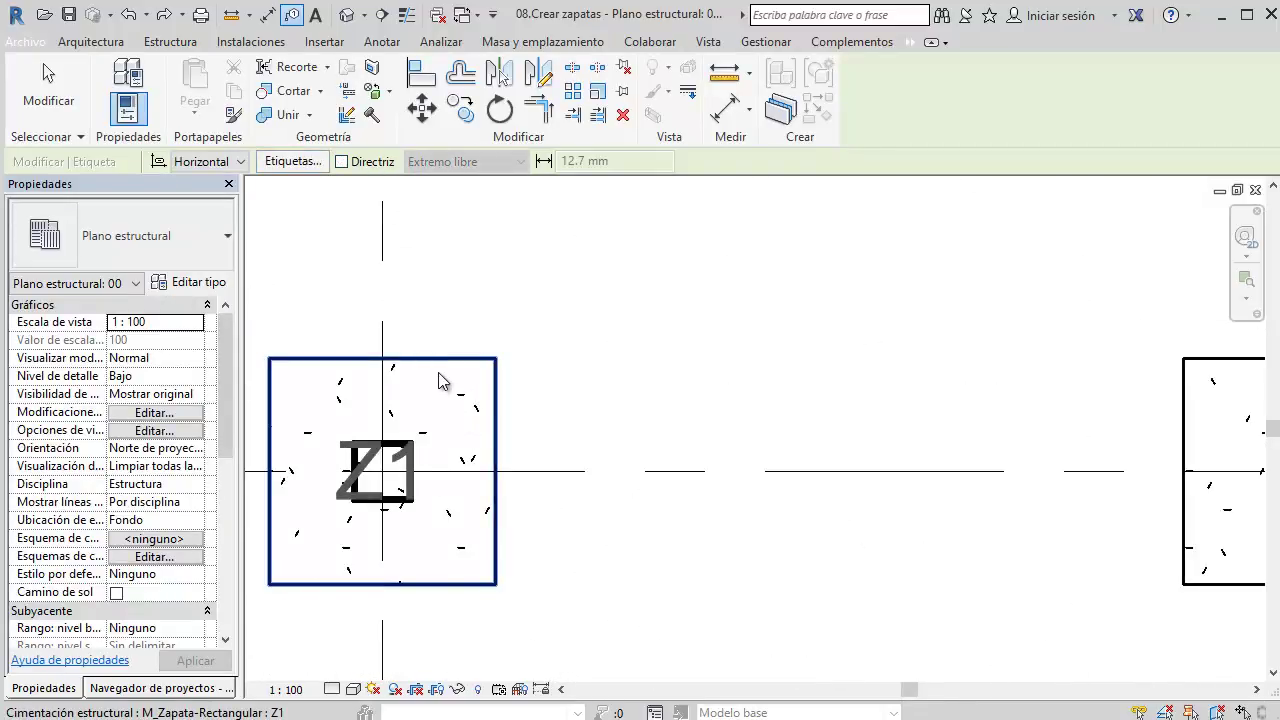
pyautogui.click(341, 161)
pyautogui.click(413, 163)
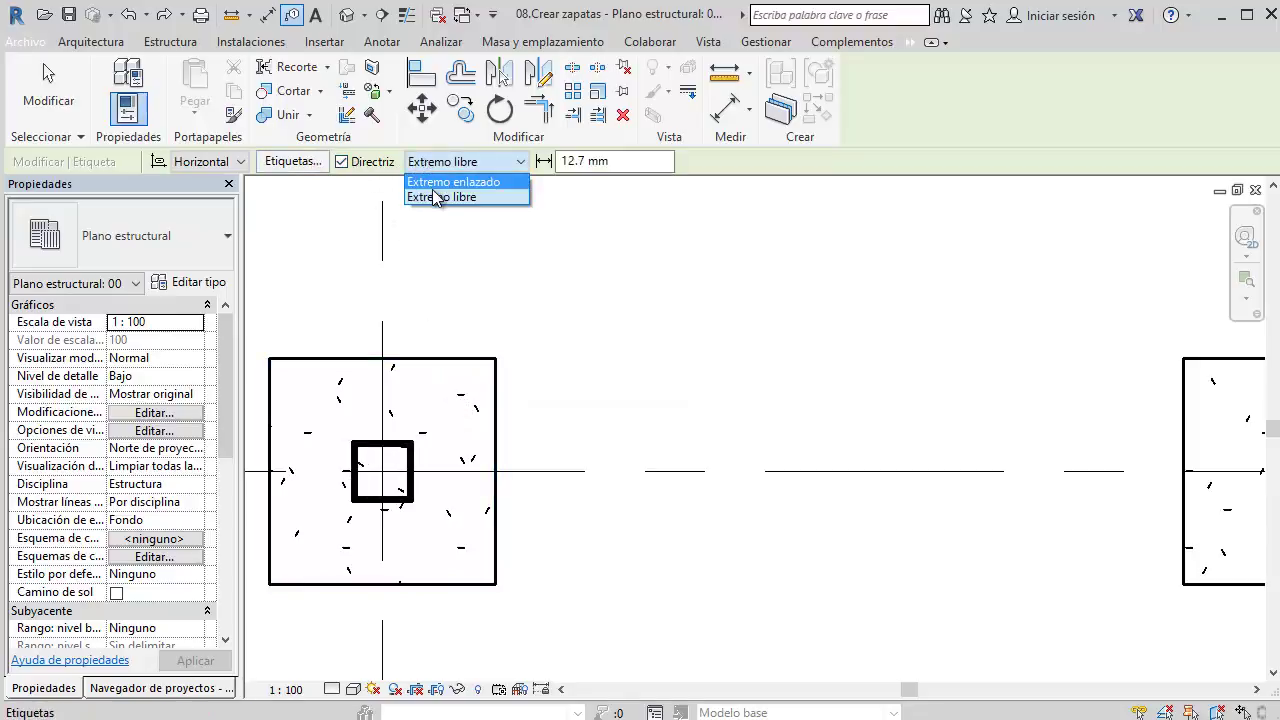
pyautogui.click(433, 196)
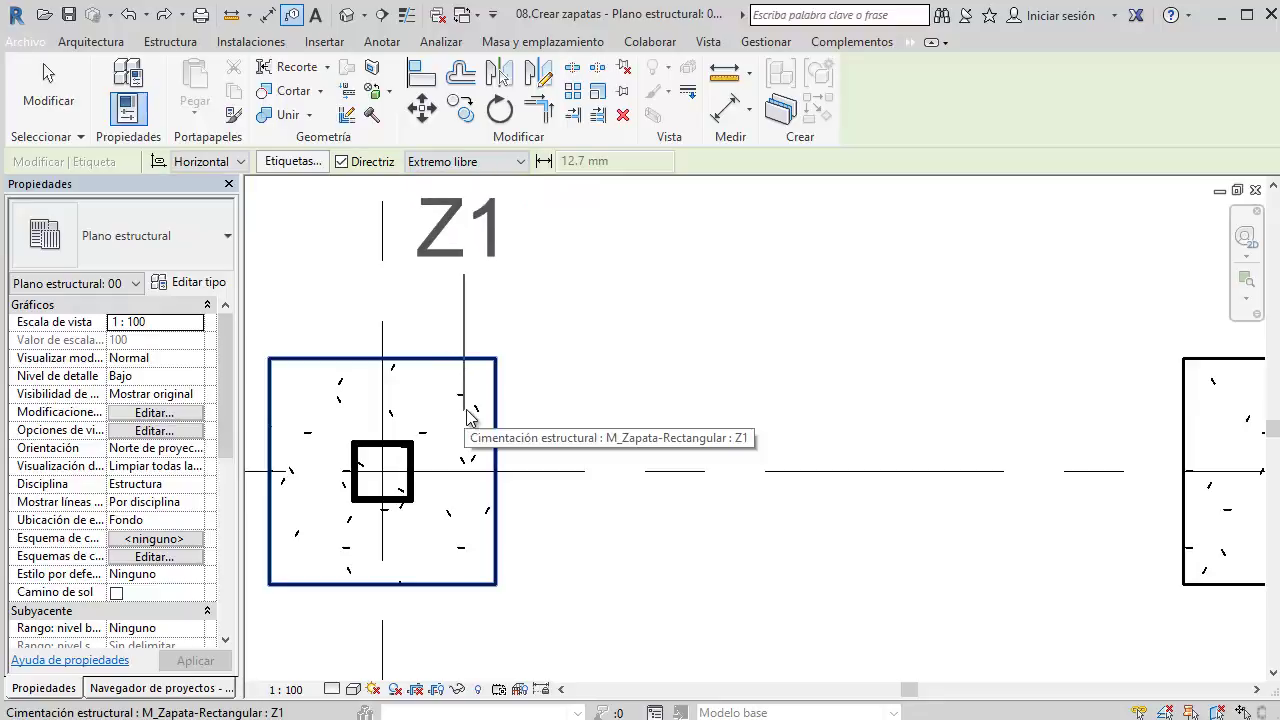
pyautogui.scroll(2, 457, 402)
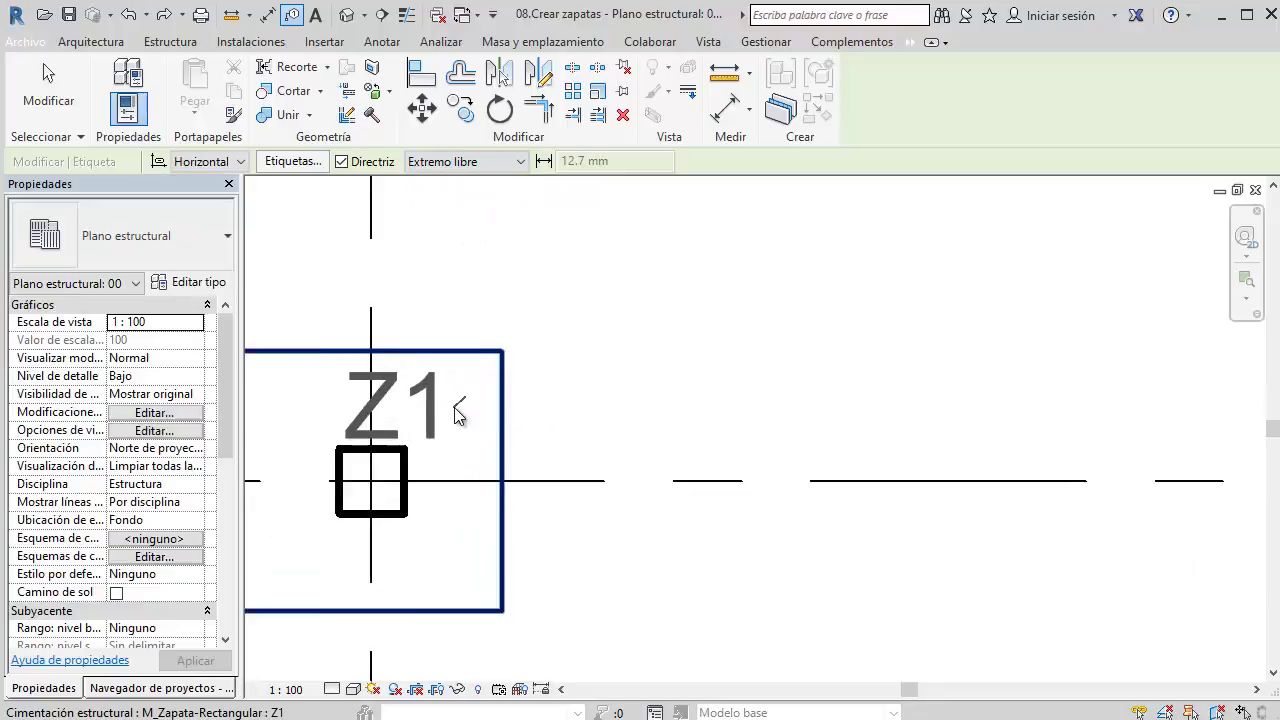
pyautogui.scroll(1, 470, 403)
pyautogui.scroll(1, 484, 402)
pyautogui.scroll(2, 471, 400)
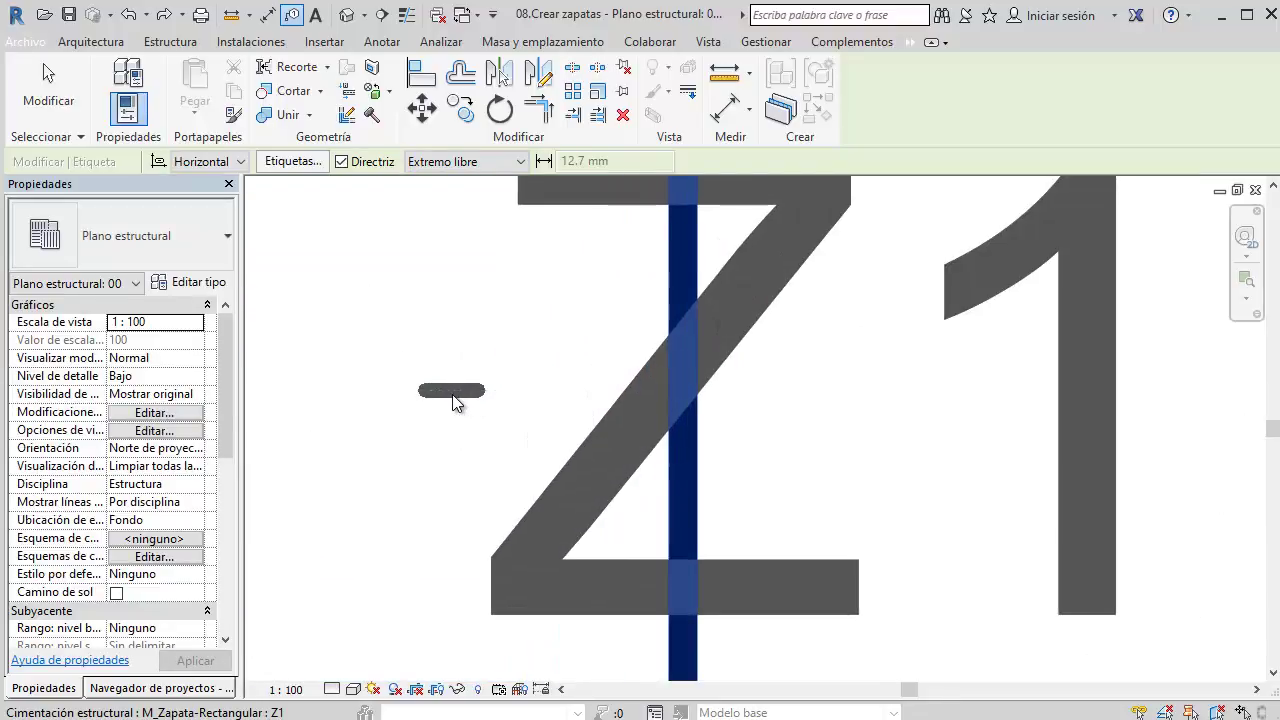
pyautogui.scroll(2, 457, 400)
pyautogui.scroll(-2, 397, 400)
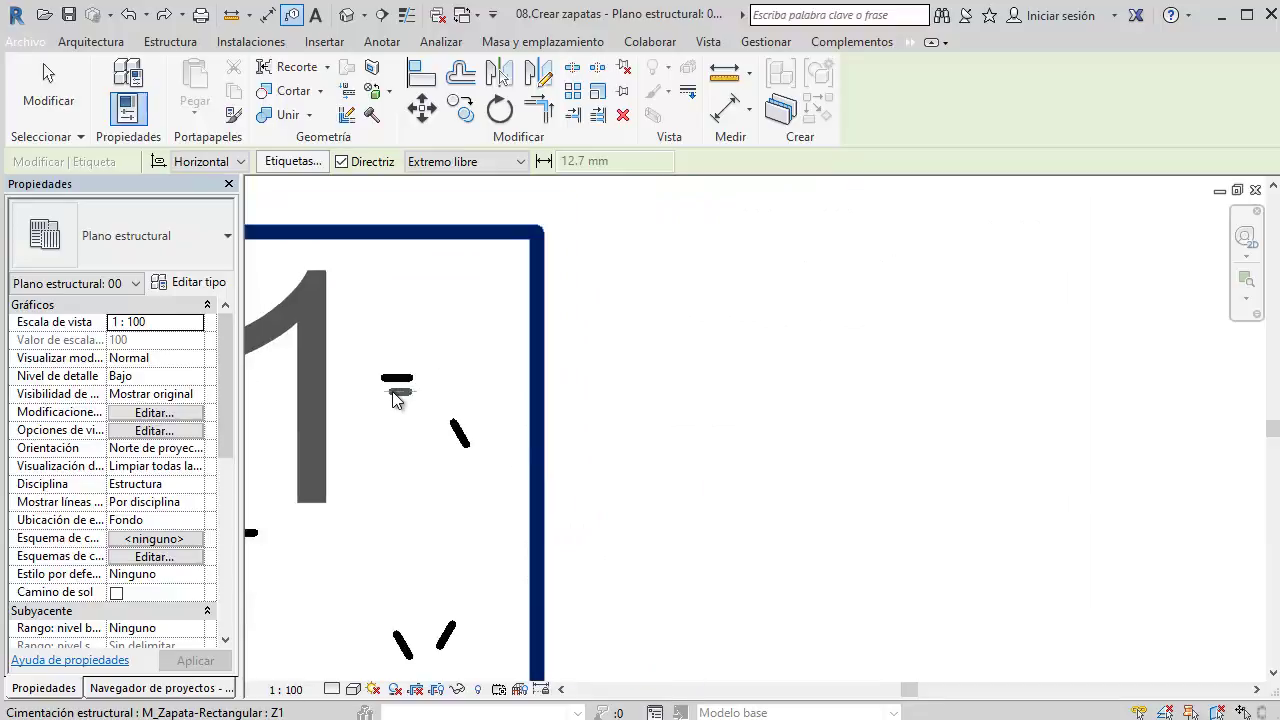
pyautogui.scroll(-1, 397, 400)
pyautogui.scroll(-1, 391, 390)
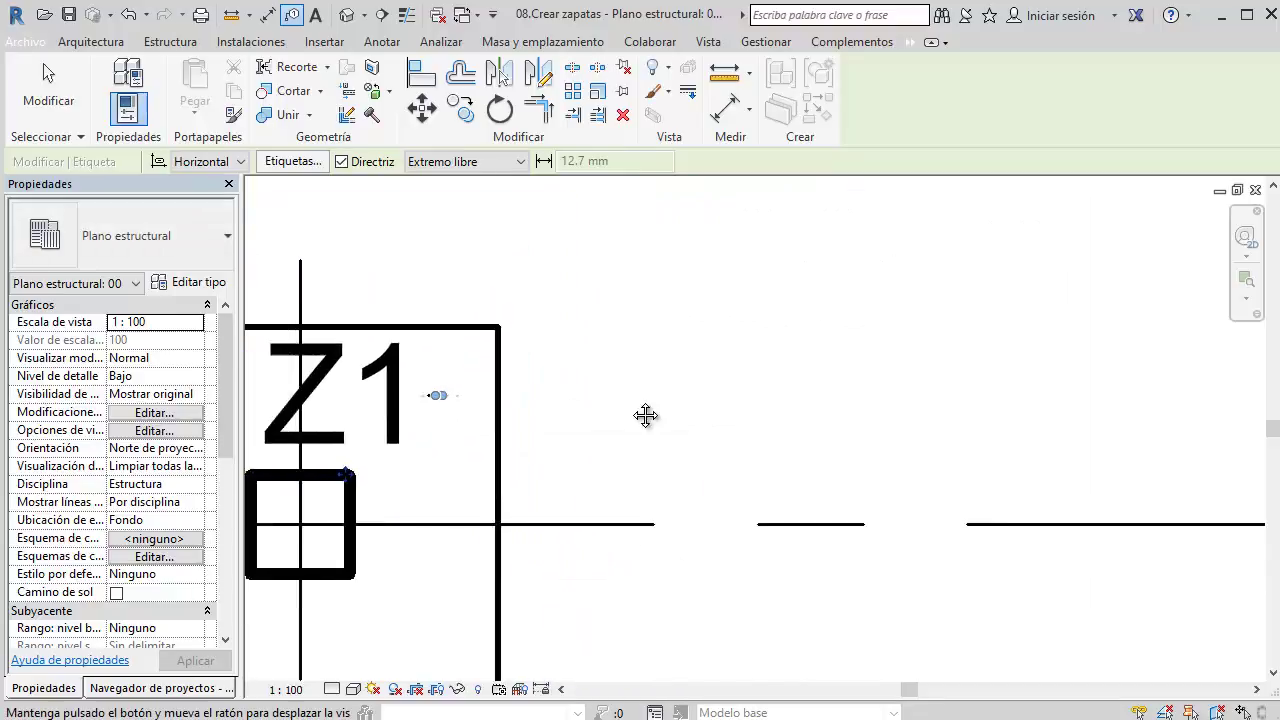
pyautogui.scroll(1, 600, 400)
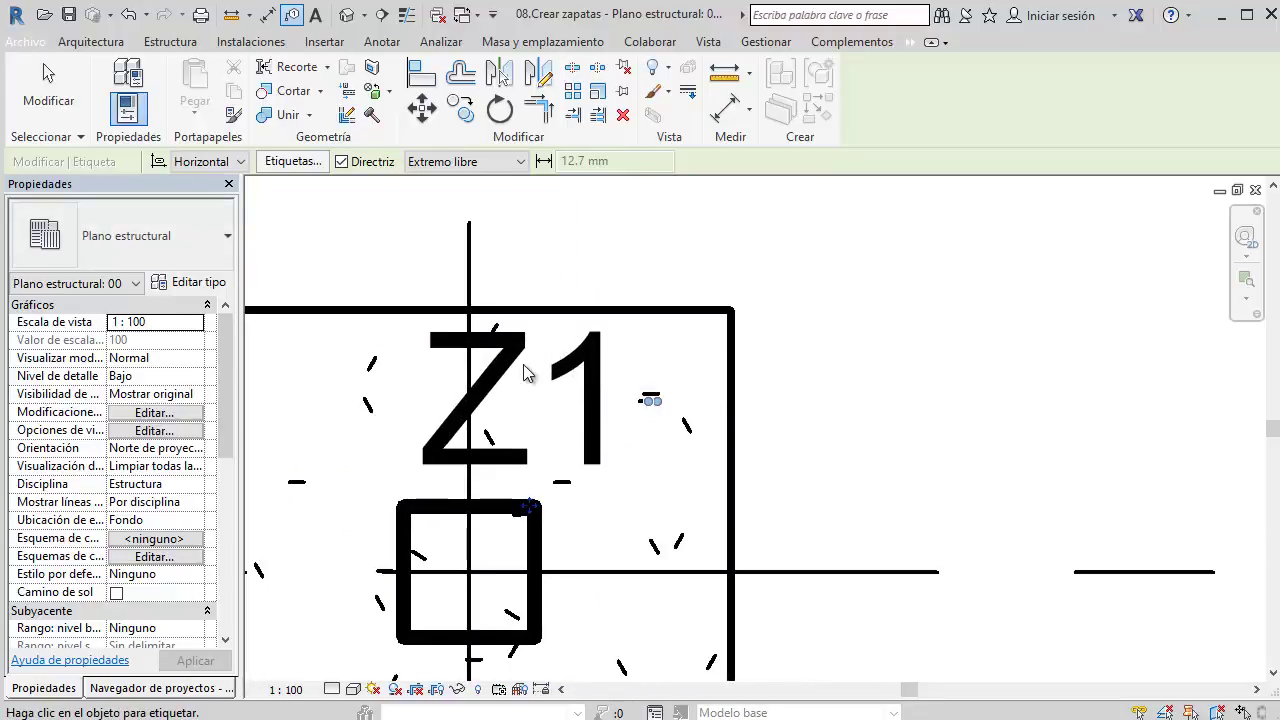
pyautogui.scroll(-2, 510, 372)
# Step: Remove the leader from the Z1 tag and shift the tag to the right
pyautogui.press('Escape')
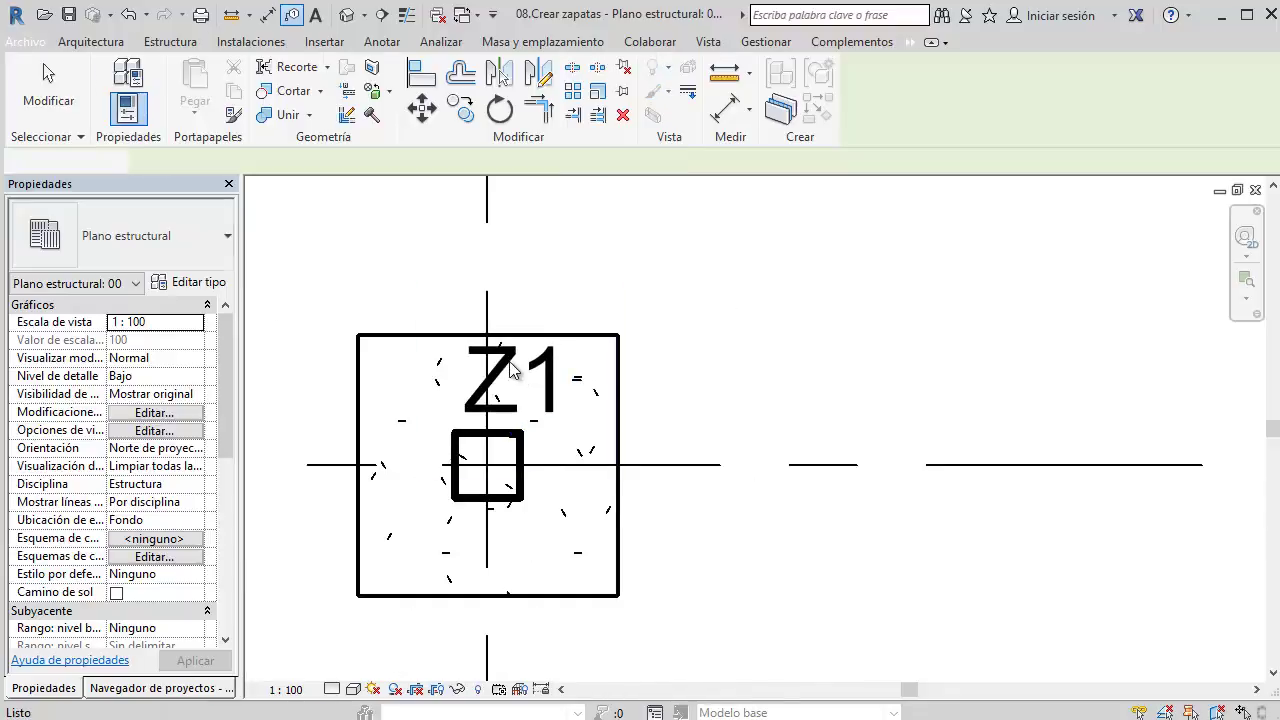
pyautogui.click(508, 380)
pyautogui.scroll(1, 527, 327)
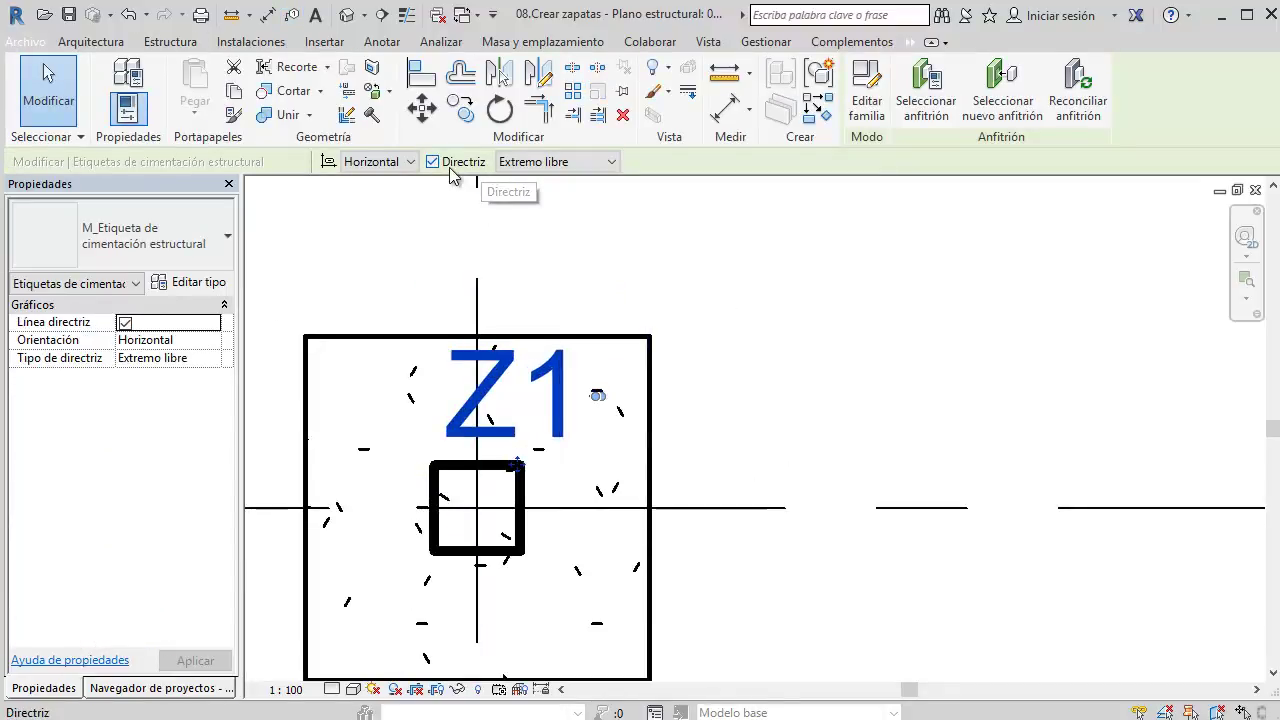
pyautogui.click(450, 166)
pyautogui.scroll(2, 573, 385)
pyautogui.moveTo(620, 390); pyautogui.dragTo(677, 386)
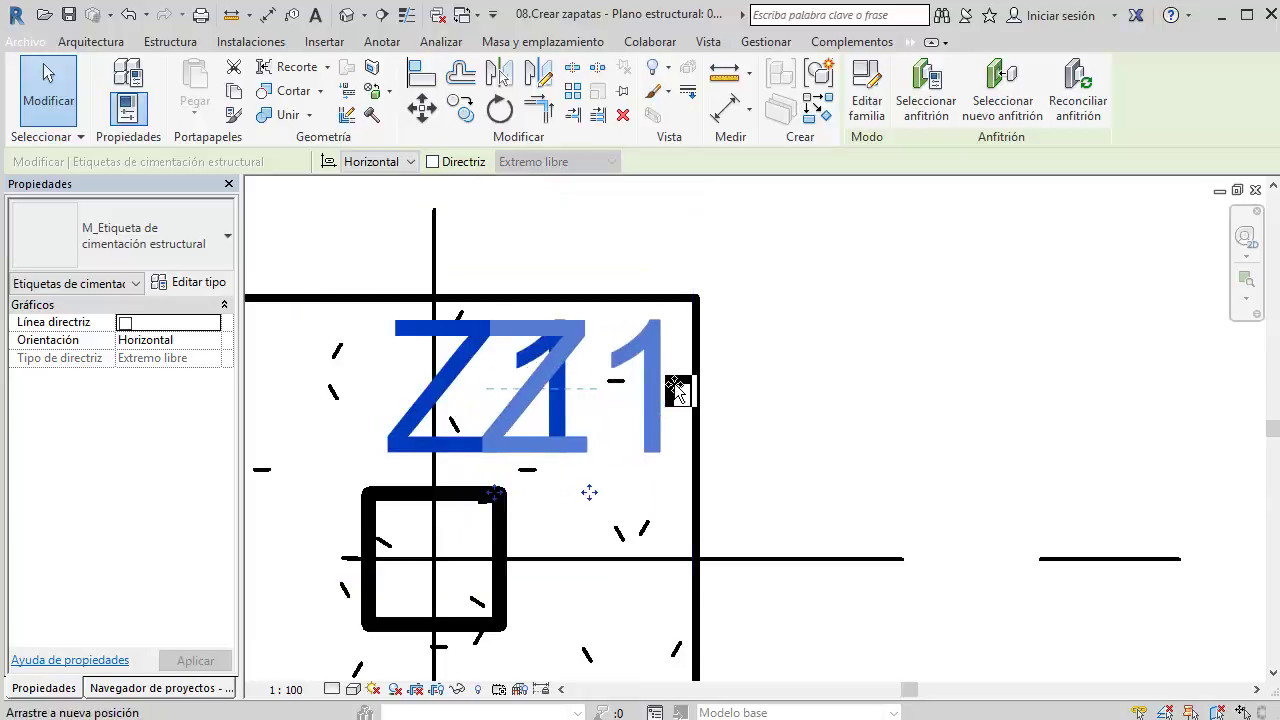
pyautogui.click(765, 340)
# Step: Set the foundation plan's view scale to 1:50
pyautogui.scroll(-2, 720, 365)
pyautogui.click(720, 366)
pyautogui.scroll(-1, 715, 375)
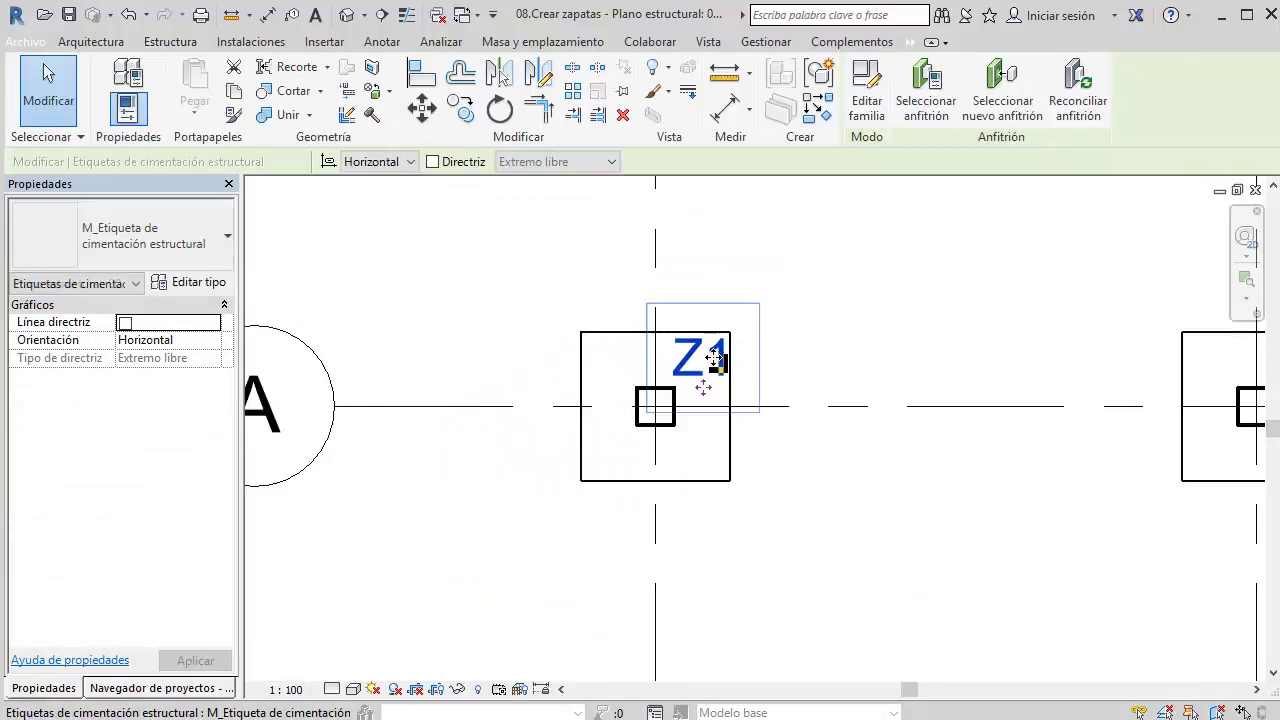
pyautogui.scroll(-1, 706, 386)
pyautogui.scroll(-1, 563, 371)
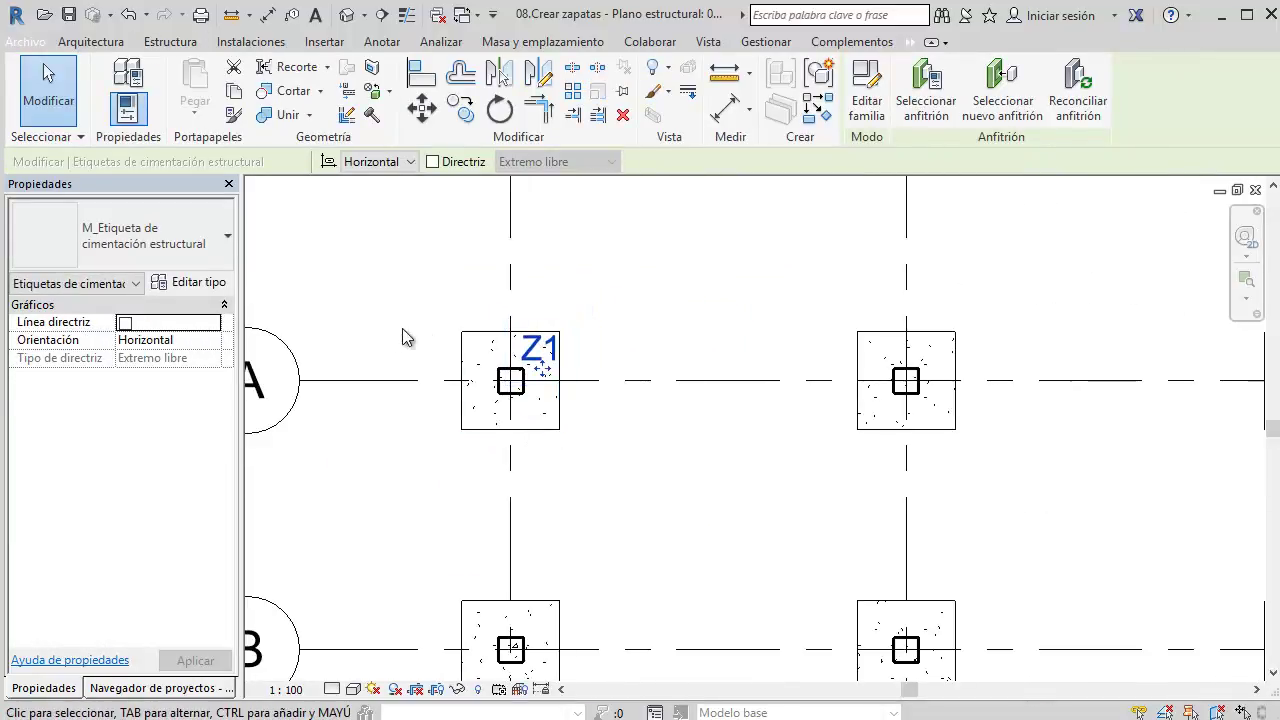
pyautogui.click(286, 689)
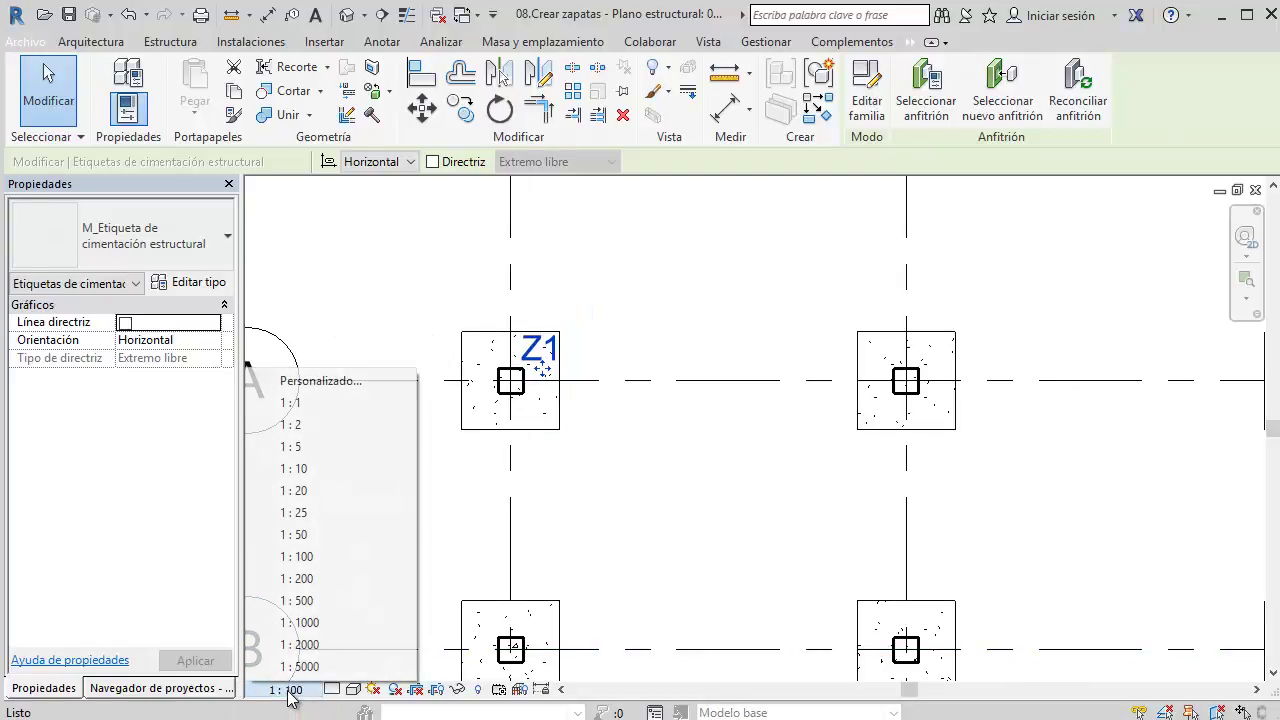
pyautogui.click(327, 541)
# Step: Tuck the Z1 tag into the footing's top-right corner
pyautogui.click(495, 440)
pyautogui.scroll(-1, 600, 351)
pyautogui.scroll(2, 535, 362)
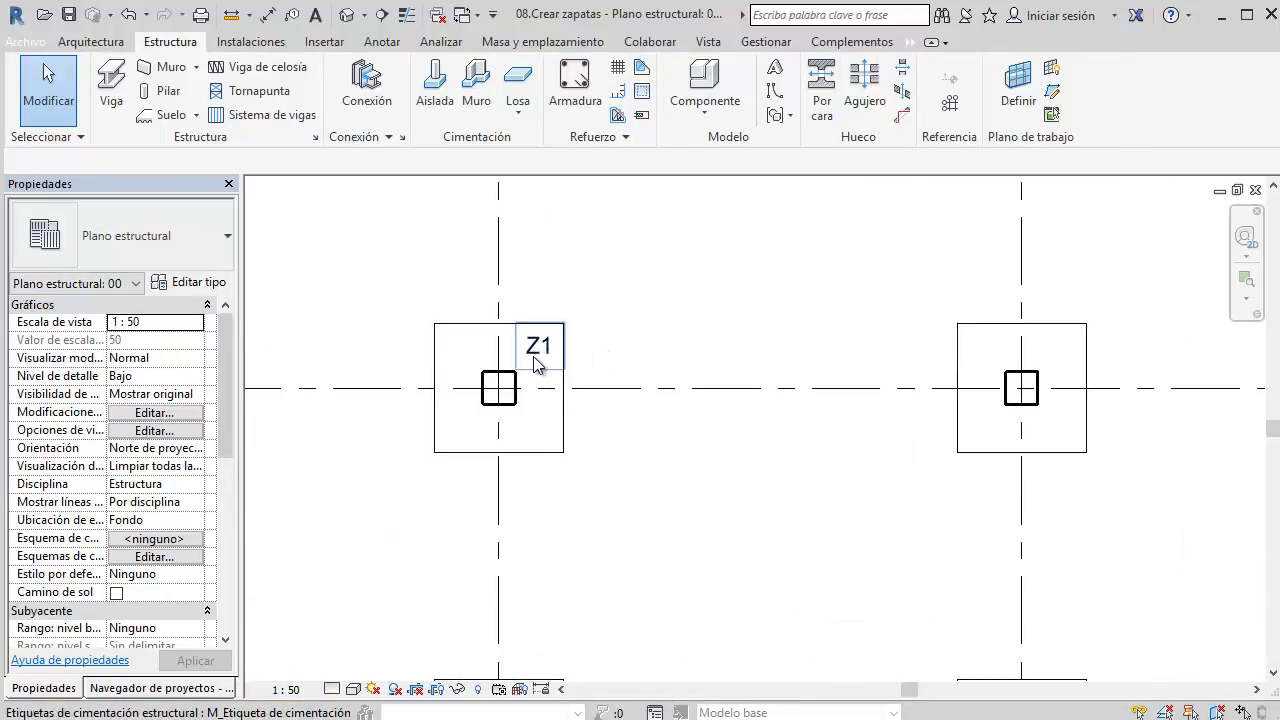
pyautogui.scroll(3, 537, 365)
pyautogui.click(545, 330)
pyautogui.moveTo(545, 330); pyautogui.dragTo(672, 322)
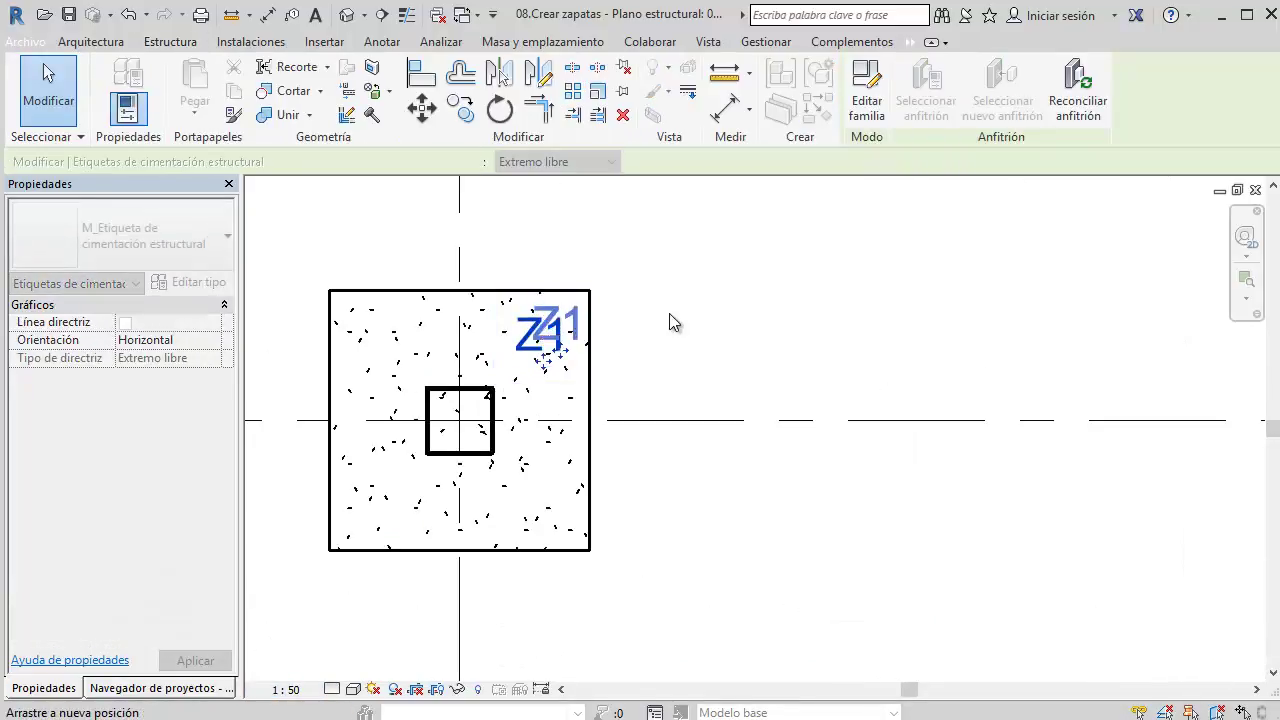
pyautogui.press('Escape')
pyautogui.scroll(-3, 400, 396)
pyautogui.scroll(-1, 423, 406)
pyautogui.scroll(2, 437, 387)
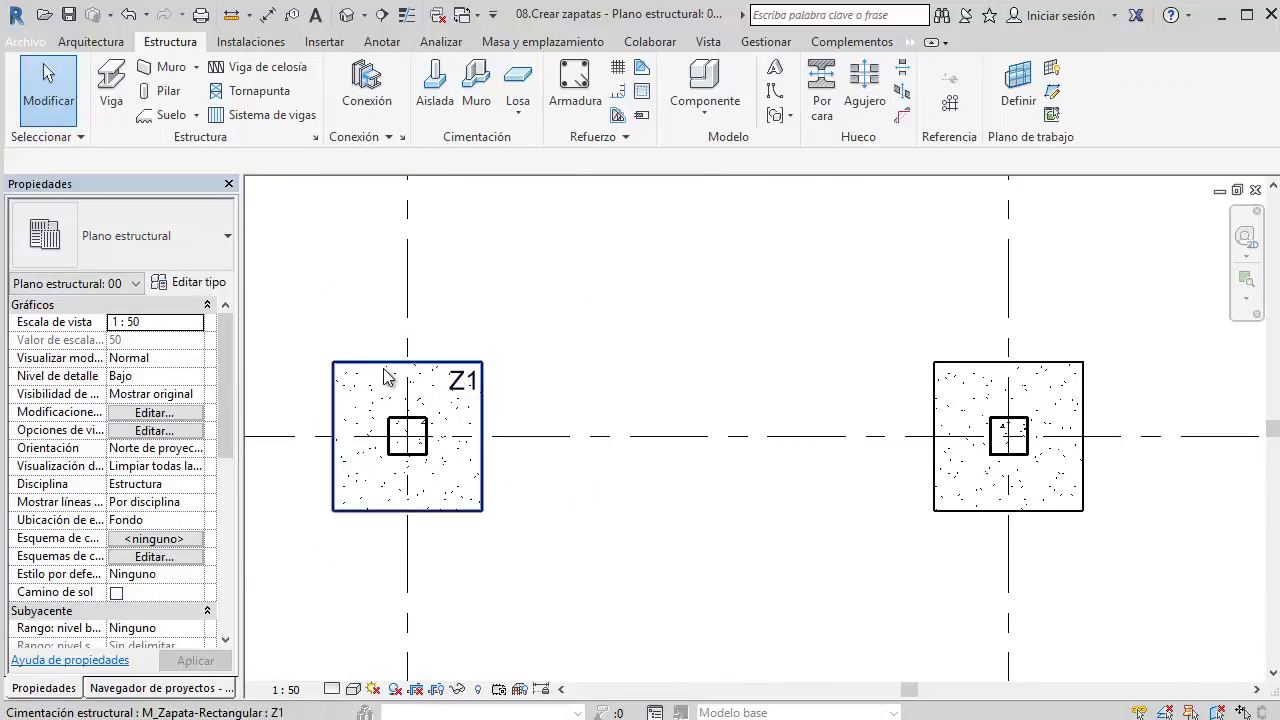
pyautogui.click(386, 372)
pyautogui.click(86, 266)
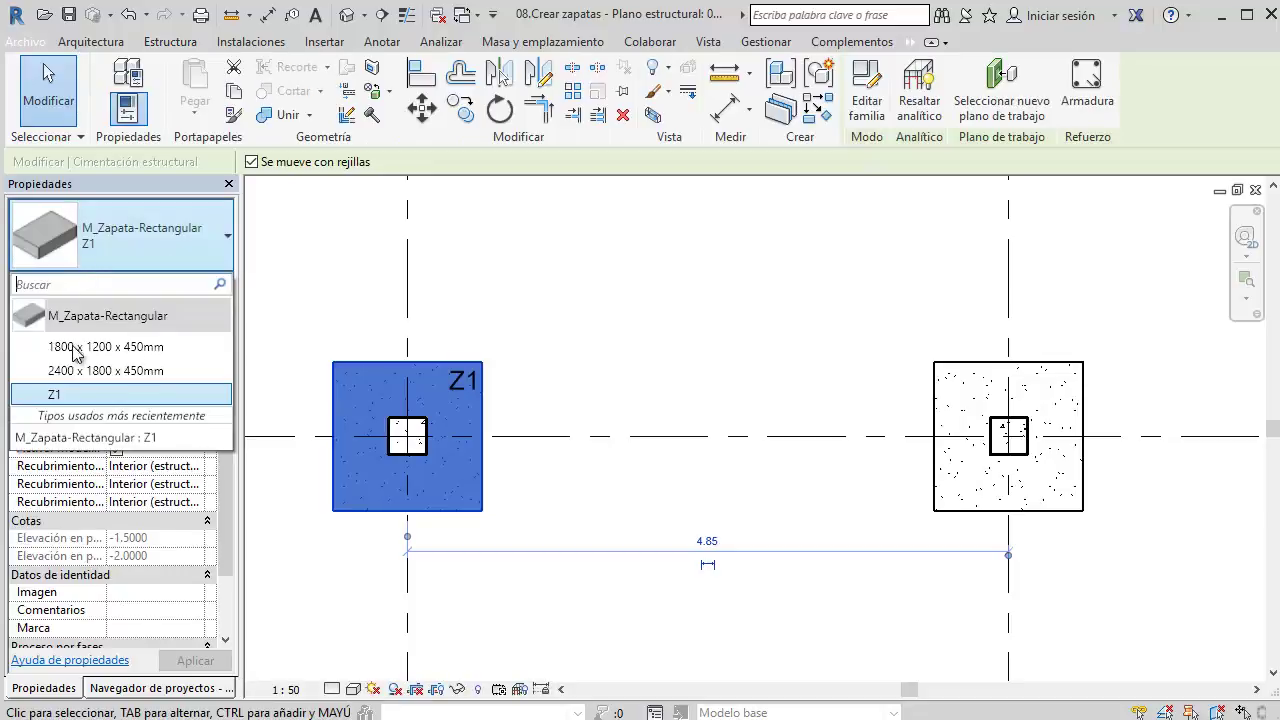
pyautogui.click(100, 371)
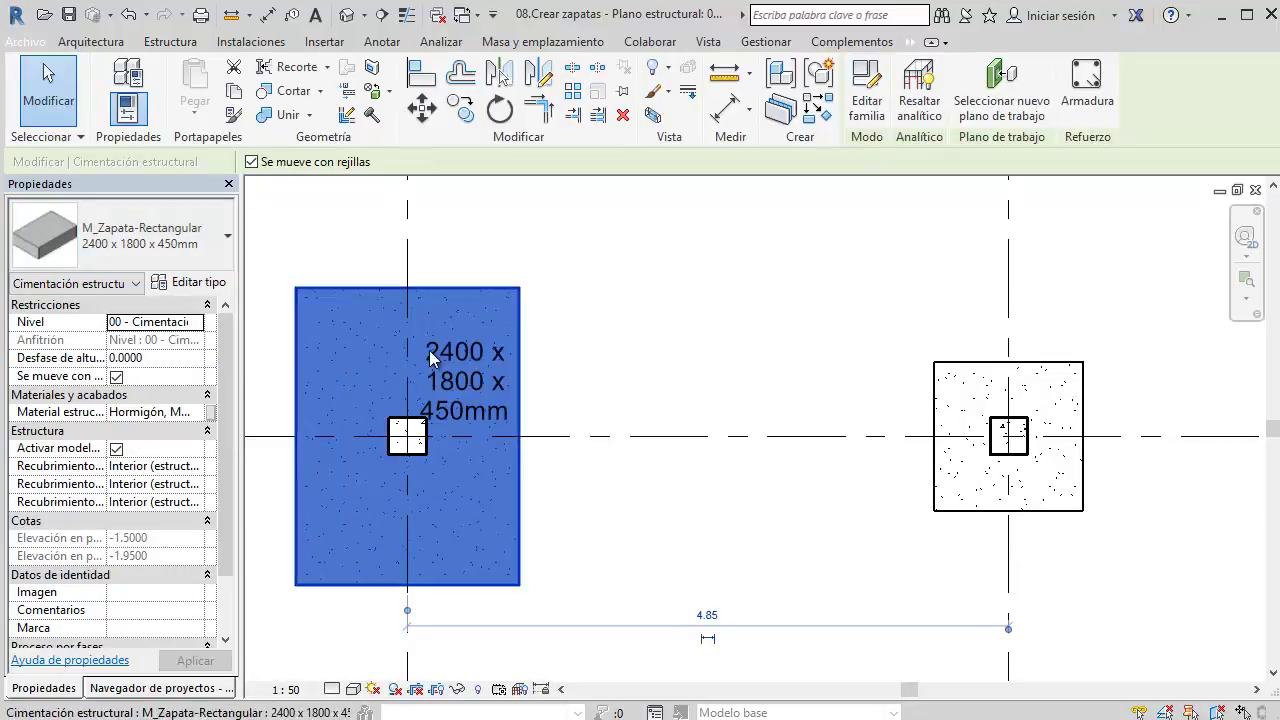
pyautogui.click(547, 340)
pyautogui.scroll(-2, 551, 331)
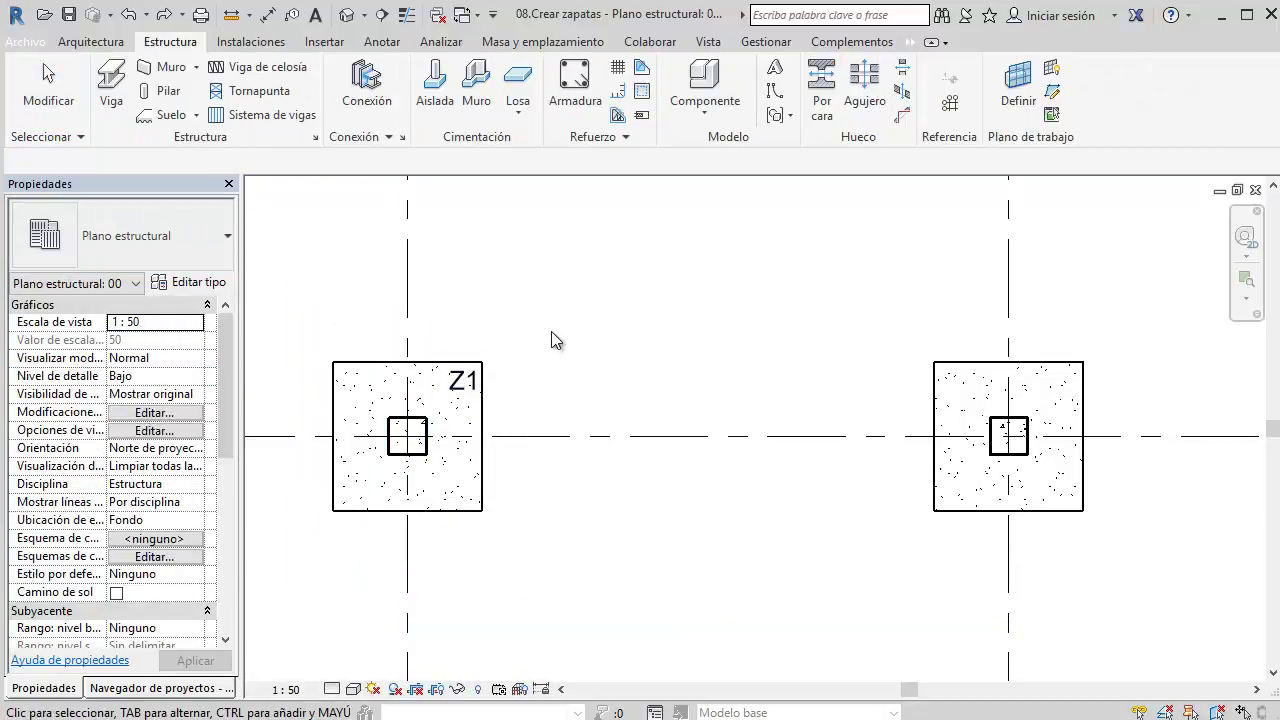
pyautogui.scroll(-2, 551, 331)
pyautogui.scroll(-2, 551, 331)
pyautogui.moveTo(563, 346)
pyautogui.mouseDown(button='middle')
pyautogui.moveTo(456, 251)
pyautogui.moveTo(484, 271)
pyautogui.mouseUp(button='middle')
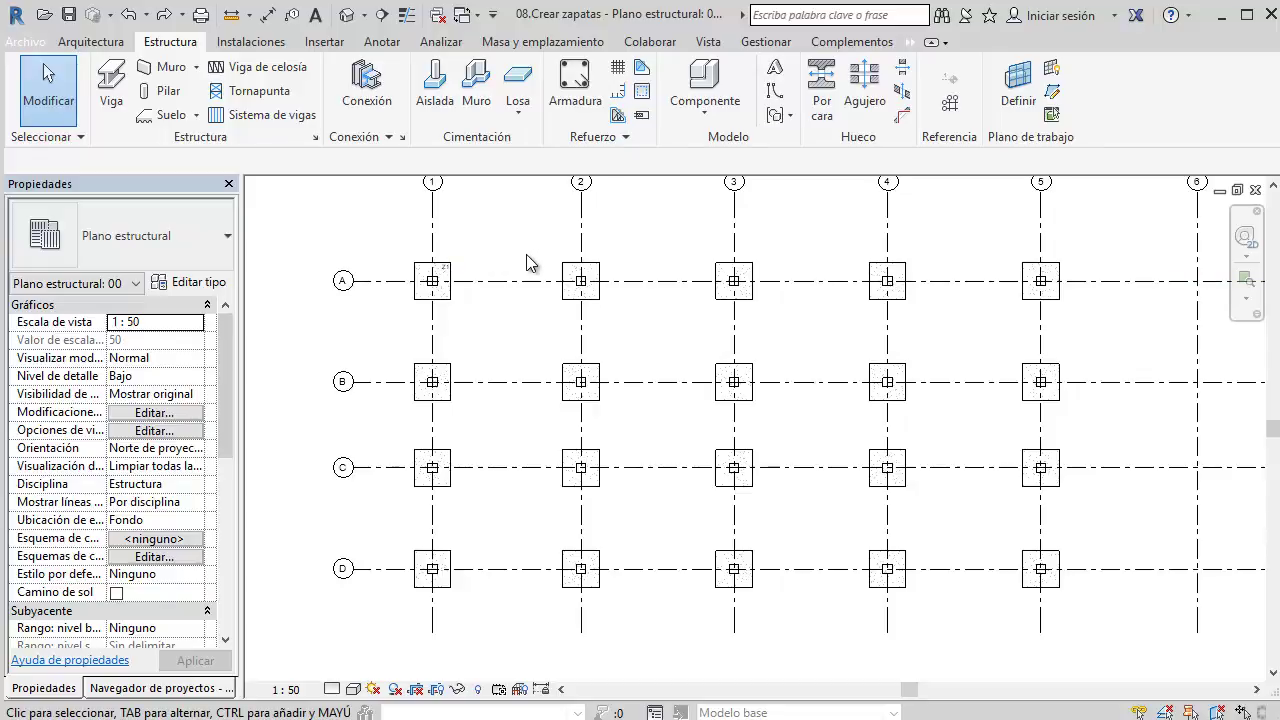
# Step: Check the footing grid in the default 3D view from a few angles, then close it
pyautogui.scroll(1, 535, 255)
pyautogui.moveTo(528, 251); pyautogui.dragTo(500, 234, button='middle')
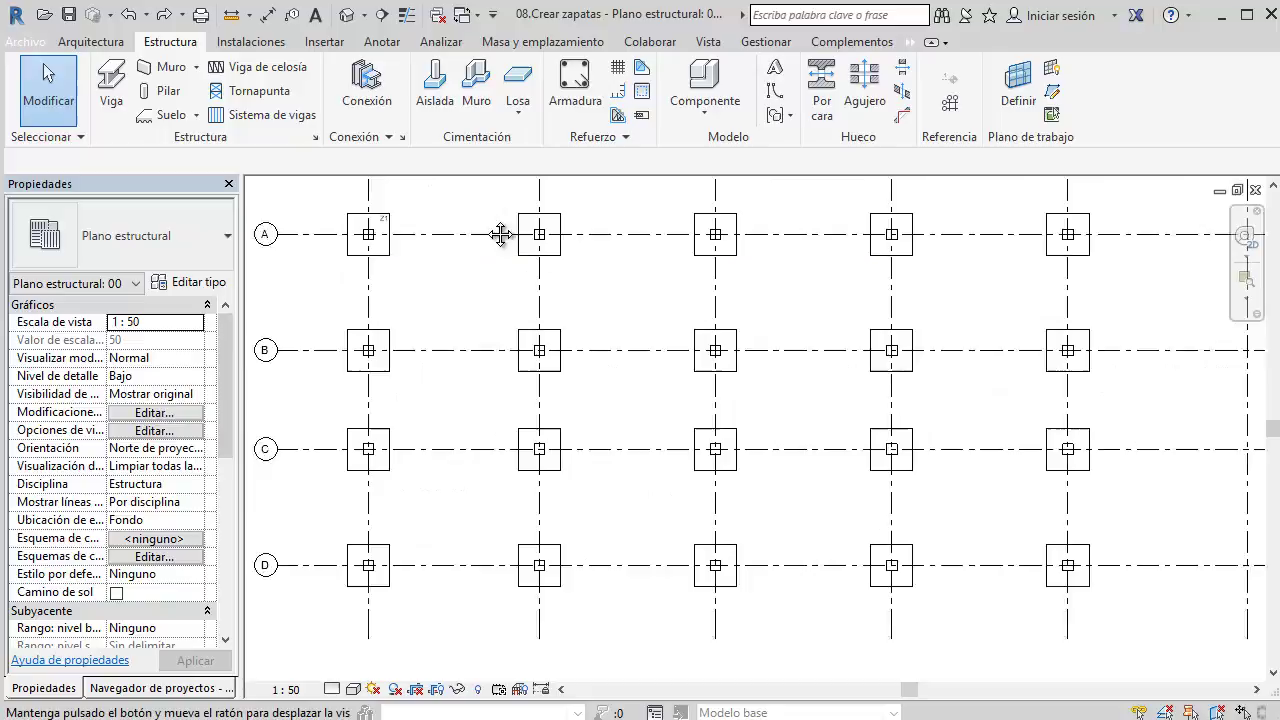
pyautogui.click(343, 15)
pyautogui.moveTo(700, 480)
pyautogui.keyDown('shift'); pyautogui.mouseDown(button='middle')
pyautogui.moveTo(583, 421)
pyautogui.moveTo(592, 412)
pyautogui.mouseUp(button='middle'); pyautogui.keyUp('shift')
pyautogui.moveTo(680, 395)
pyautogui.keyDown('shift'); pyautogui.mouseDown(button='middle')
pyautogui.moveTo(651, 391)
pyautogui.moveTo(680, 349)
pyautogui.mouseUp(button='middle'); pyautogui.keyUp('shift')
pyautogui.click(1257, 192)
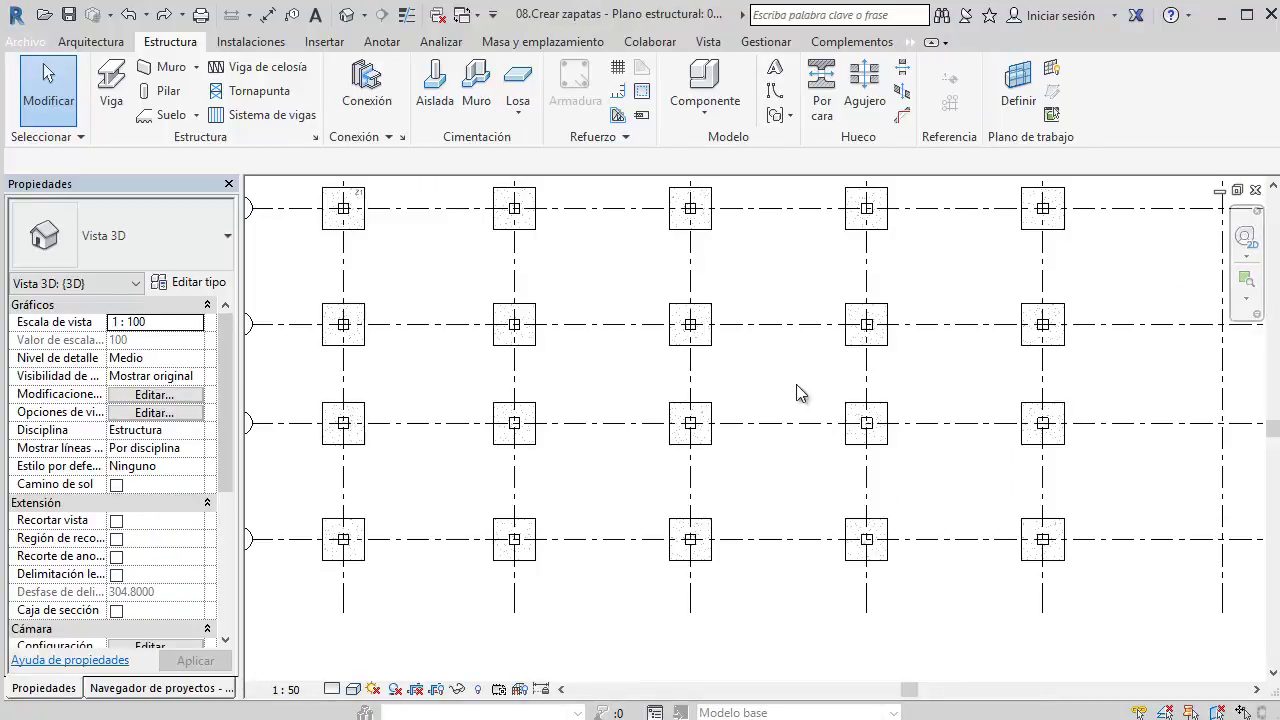
# Step: Zoom the plan in on the footings along grids C and D
pyautogui.scroll(2, 505, 458)
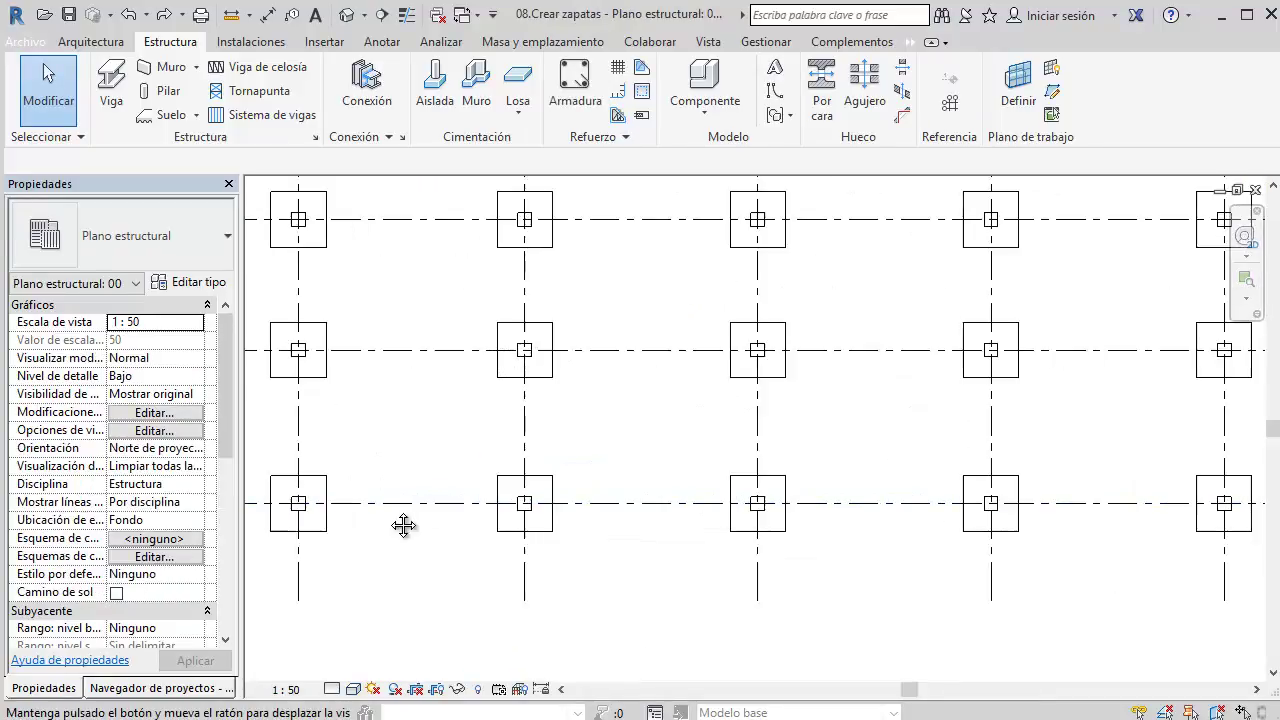
pyautogui.moveTo(403, 523); pyautogui.dragTo(548, 420, button='middle')
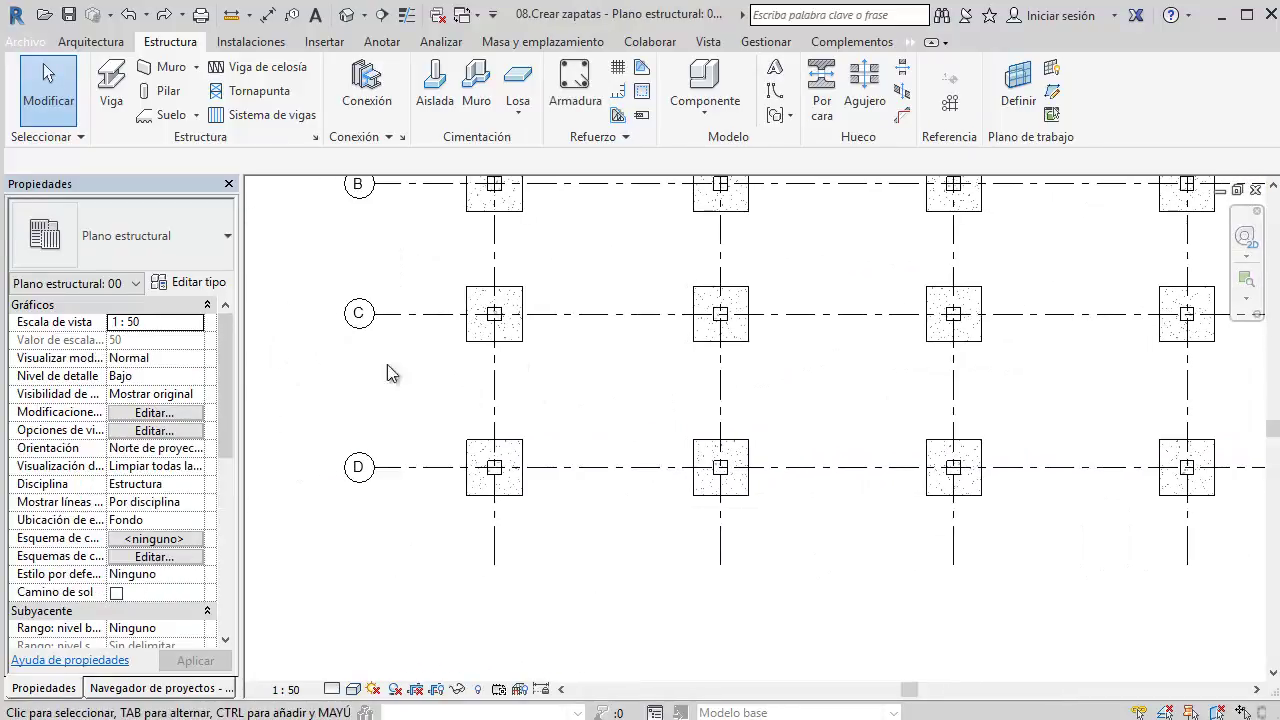
pyautogui.moveTo(606, 451); pyautogui.dragTo(503, 429, button='middle')
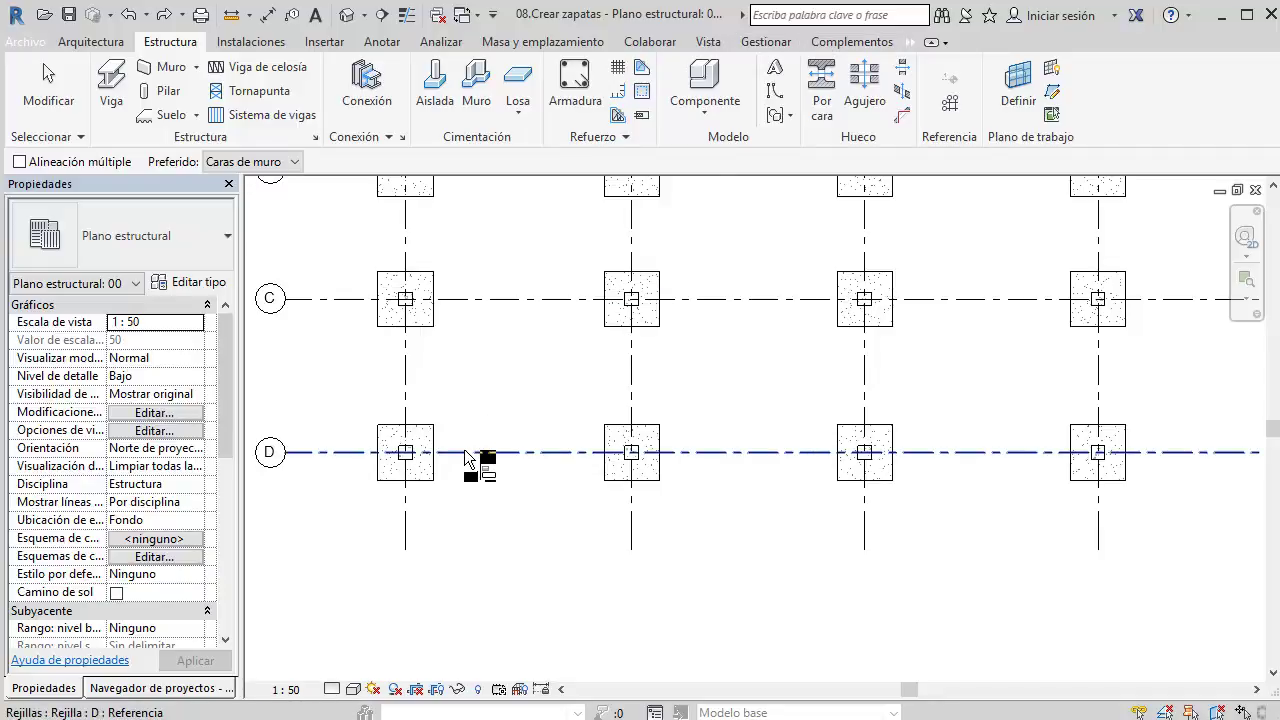
# Step: Restart Align from the Modify tab and make a first pick at the grid D footing
pyautogui.press('Escape')
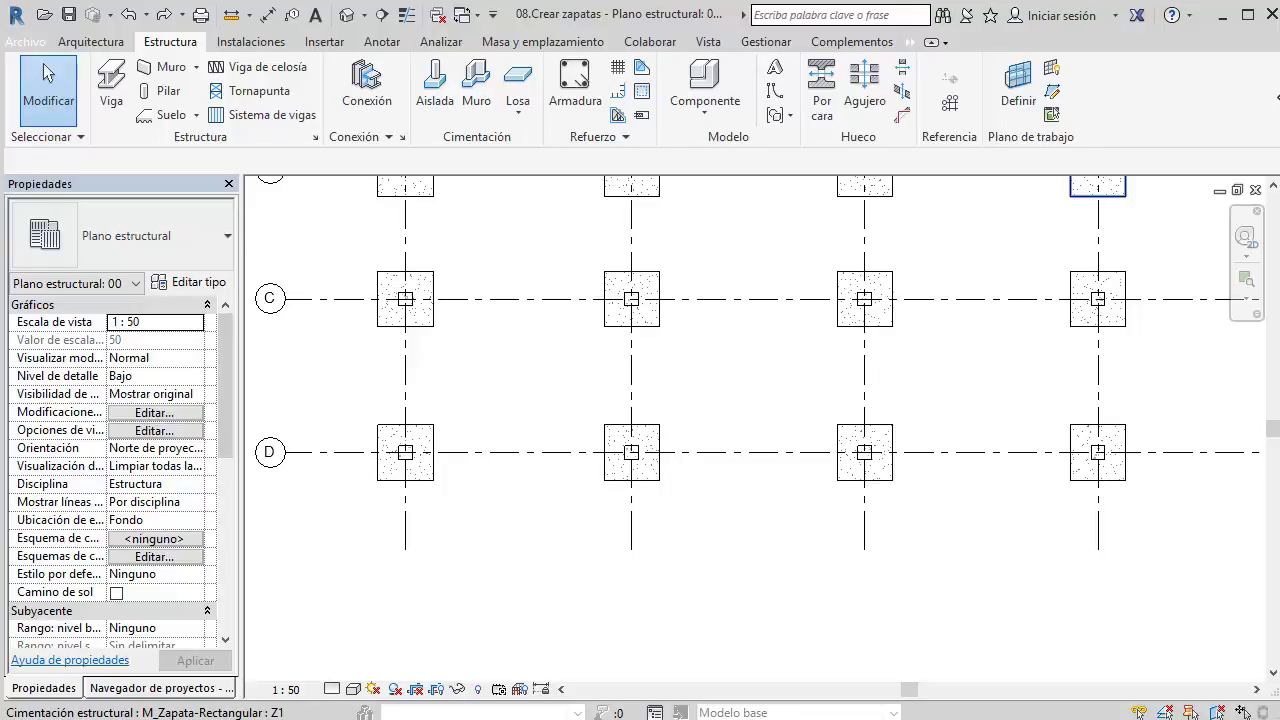
pyautogui.click(937, 44)
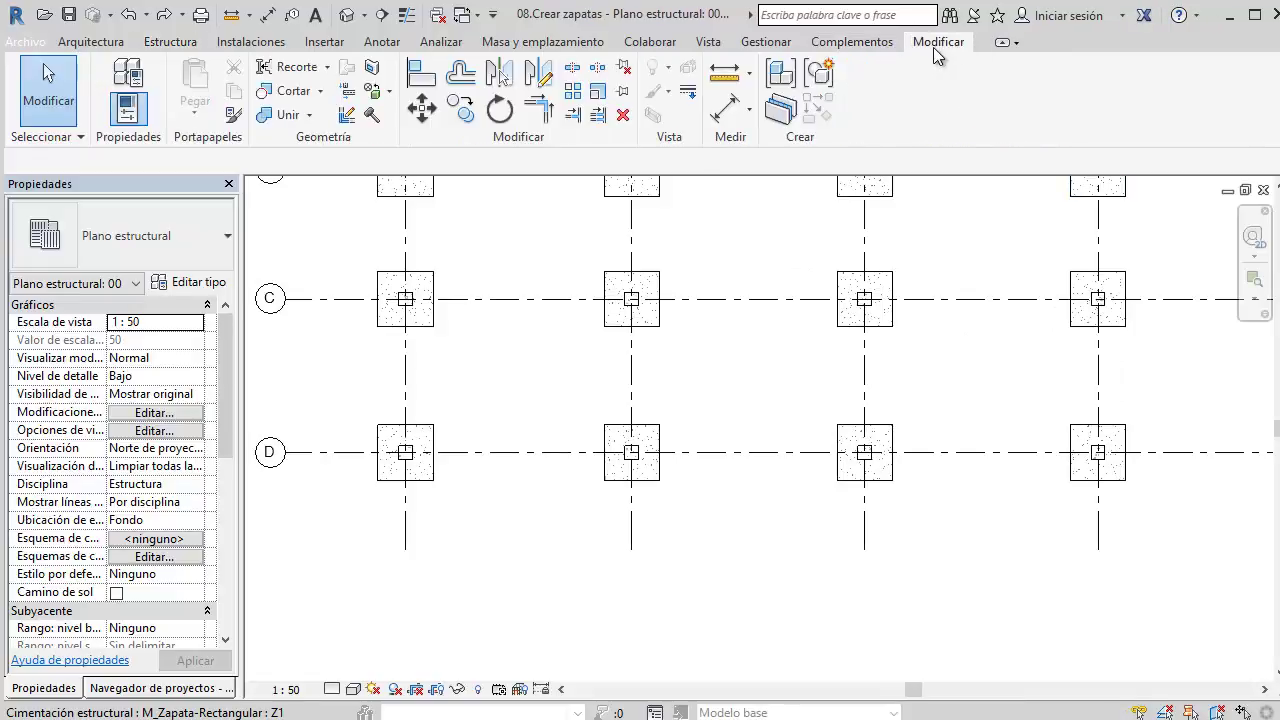
pyautogui.click(436, 80)
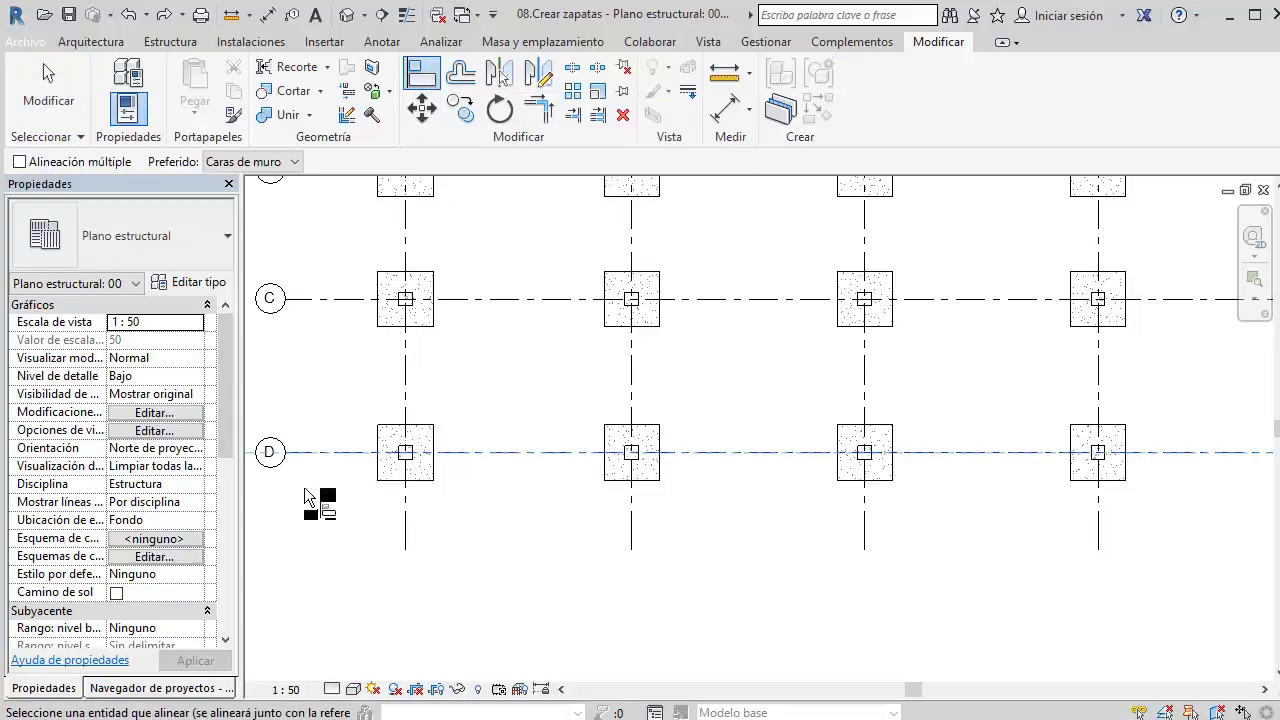
pyautogui.scroll(1, 445, 523)
pyautogui.scroll(1, 445, 518)
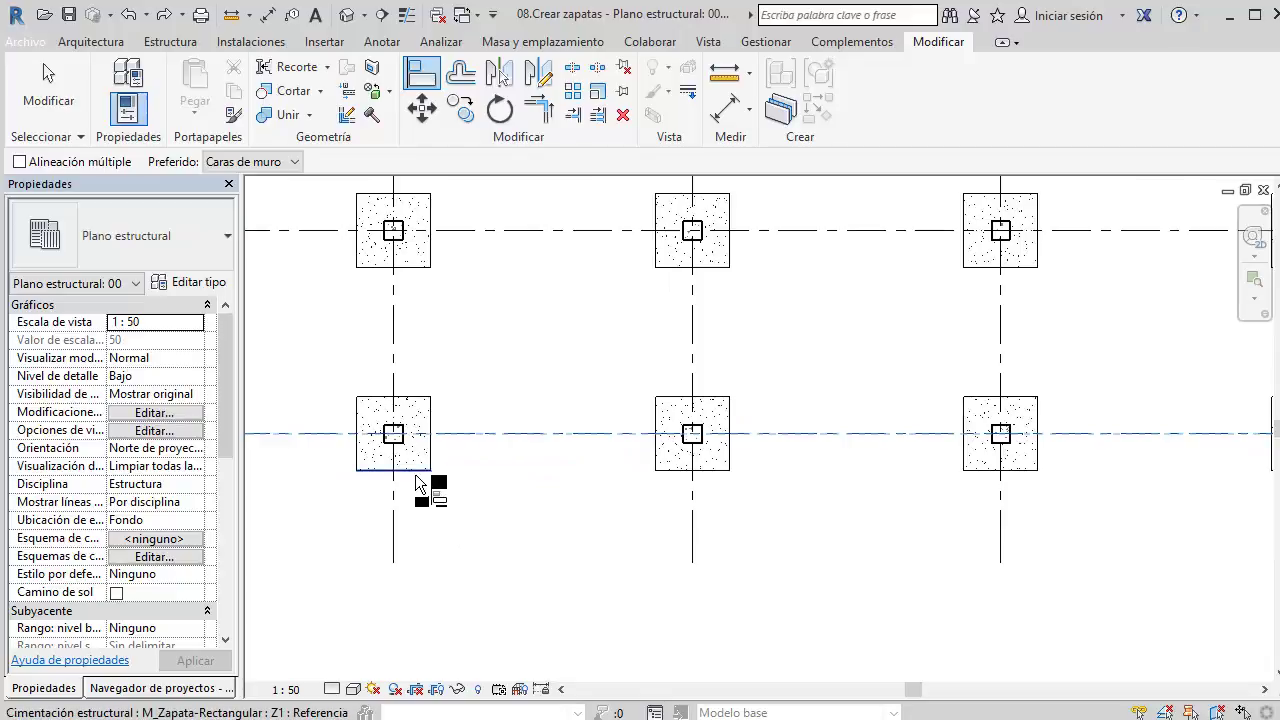
pyautogui.click(416, 472)
# Step: Align the left grid D footing's bottom edge flush with its column's bottom edge
pyautogui.scroll(-1, 420, 472)
pyautogui.scroll(3, 386, 466)
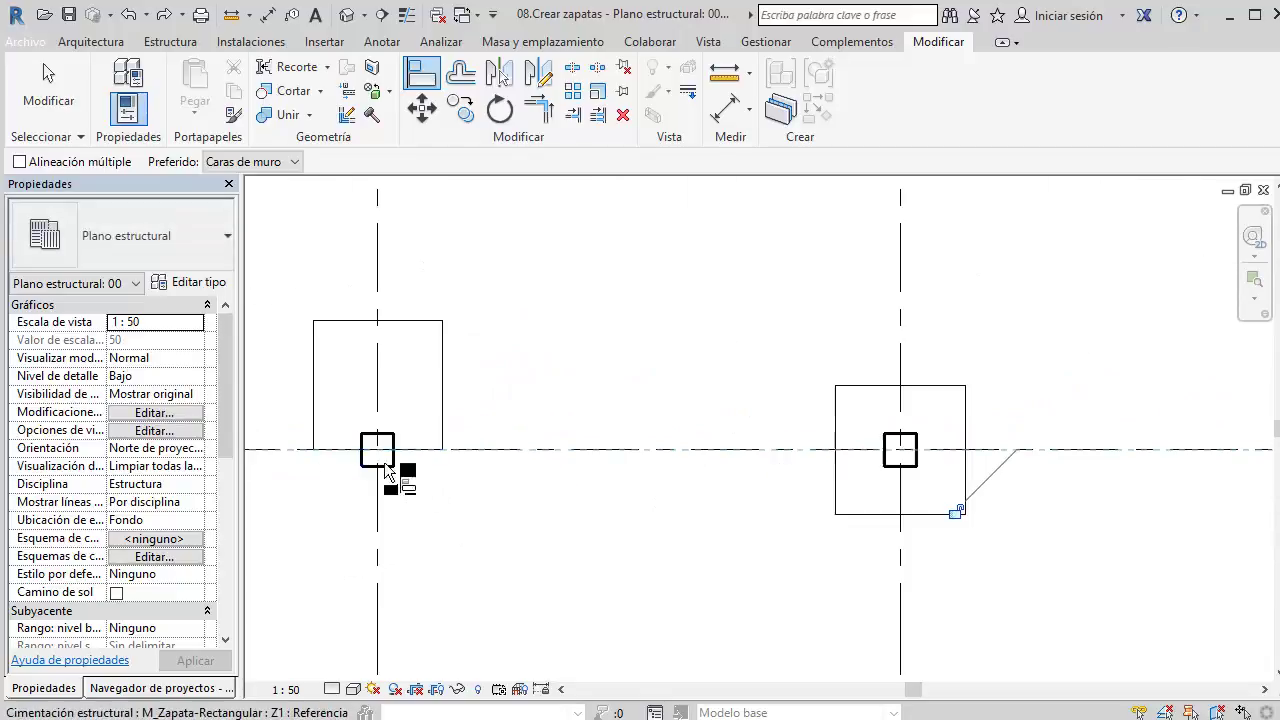
pyautogui.scroll(-2, 427, 478)
pyautogui.scroll(1, 375, 516)
pyautogui.scroll(3, 456, 470)
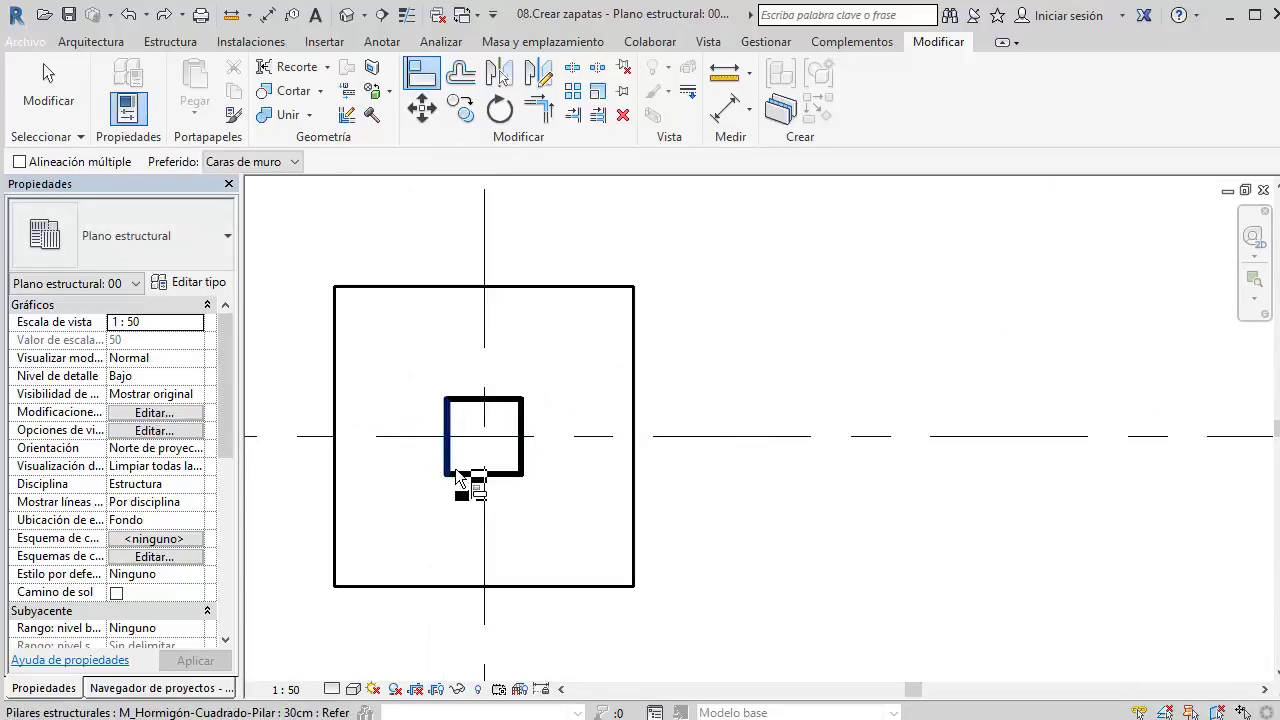
pyautogui.click(460, 477)
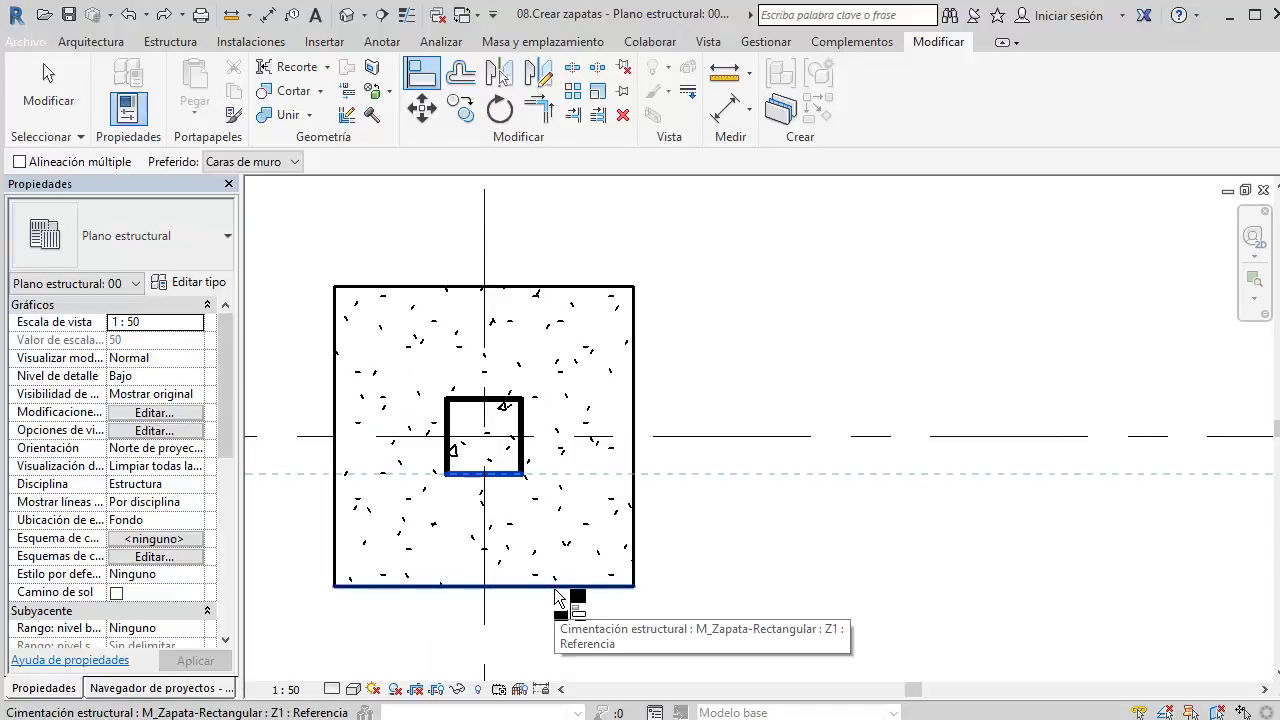
pyautogui.click(556, 588)
pyautogui.scroll(-2, 460, 540)
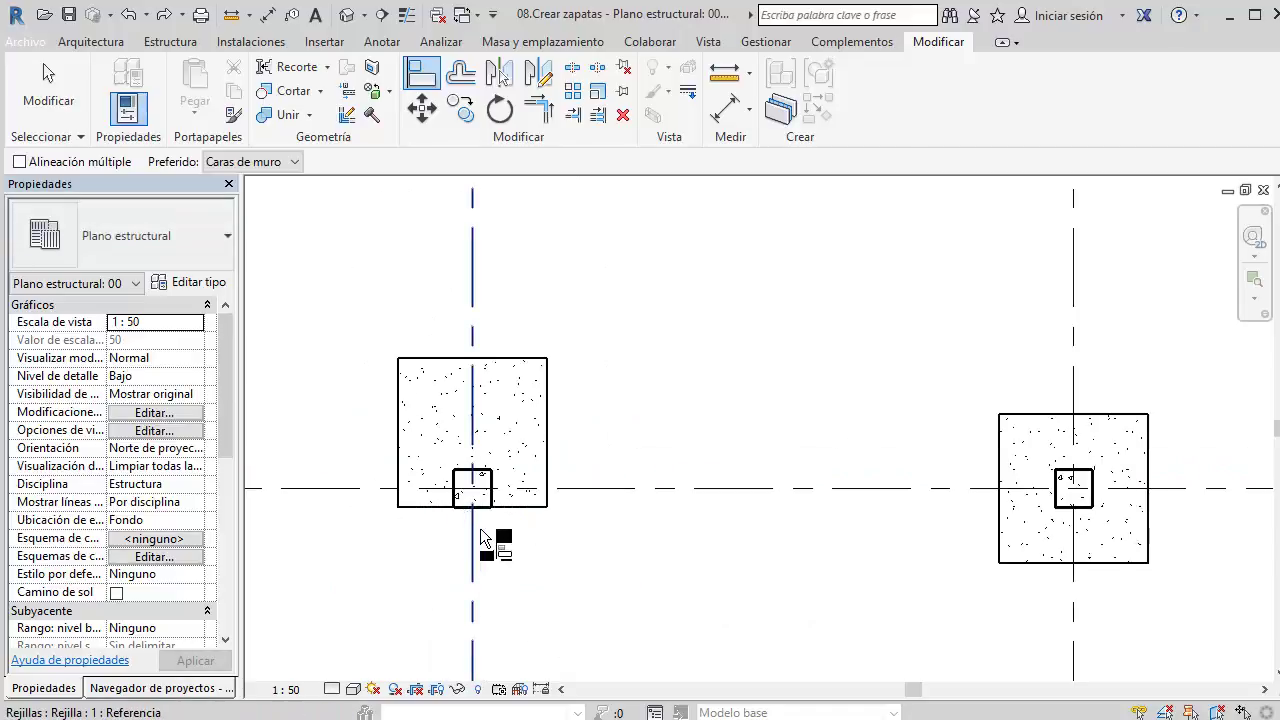
pyautogui.press('Escape')
pyautogui.scroll(-2, 578, 459)
pyautogui.moveTo(578, 459)
pyautogui.mouseDown(button='middle')
pyautogui.moveTo(586, 369)
pyautogui.moveTo(505, 400)
pyautogui.mouseUp(button='middle')
# Step: Open the default 3D view and orbit to an oblique angle
pyautogui.scroll(1, 502, 394)
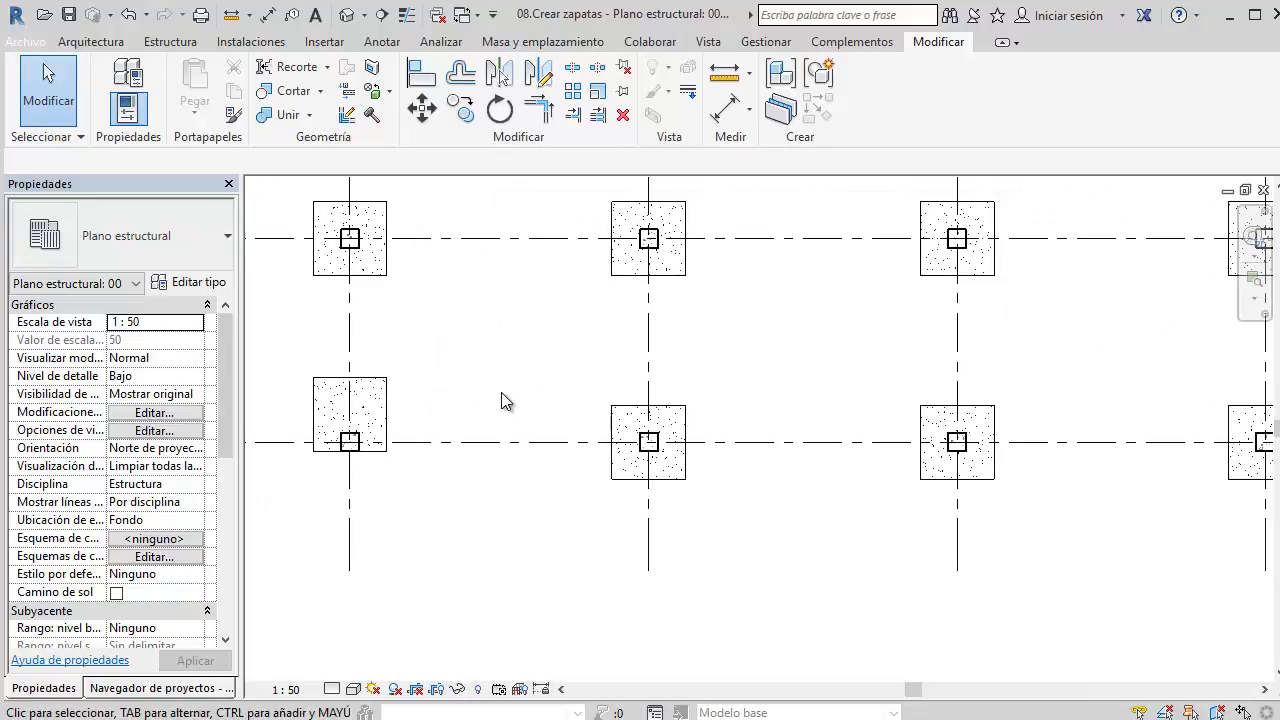
pyautogui.scroll(4, 705, 443)
pyautogui.click(352, 22)
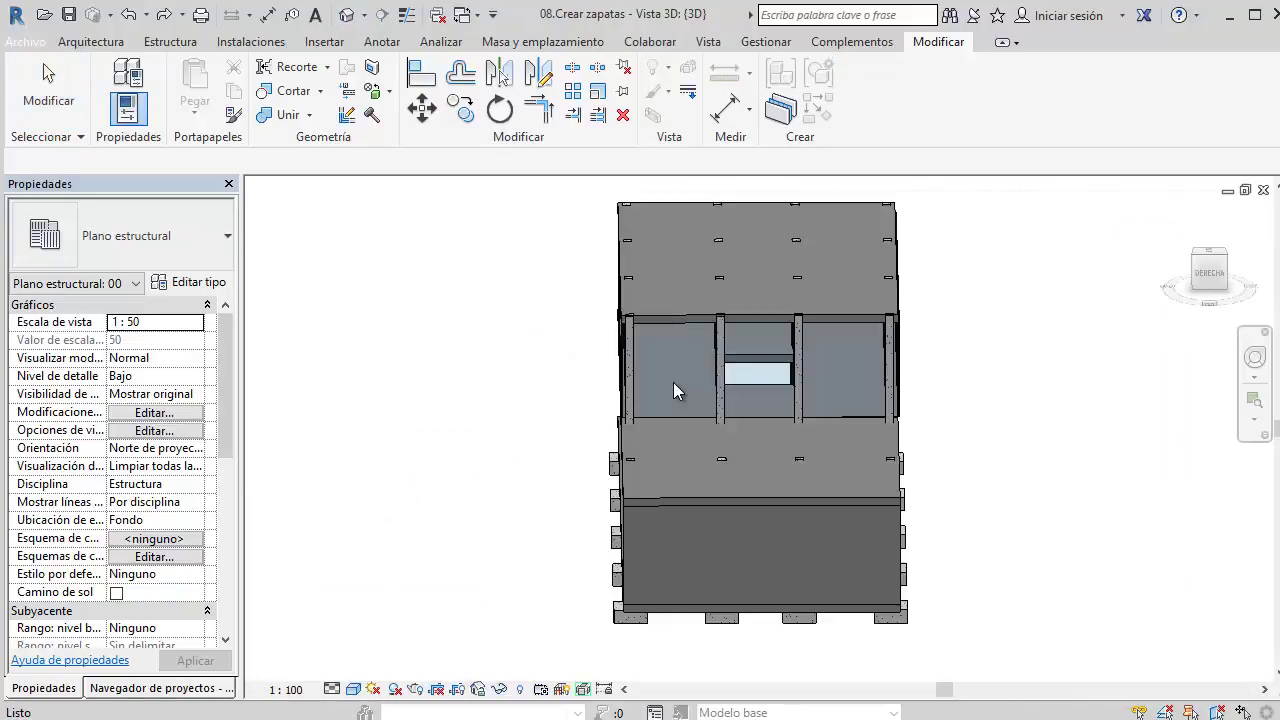
pyautogui.keyDown('shift'); pyautogui.moveTo(669, 371); pyautogui.dragTo(641, 511, button='middle'); pyautogui.keyUp('shift')
pyautogui.scroll(3, 641, 511)
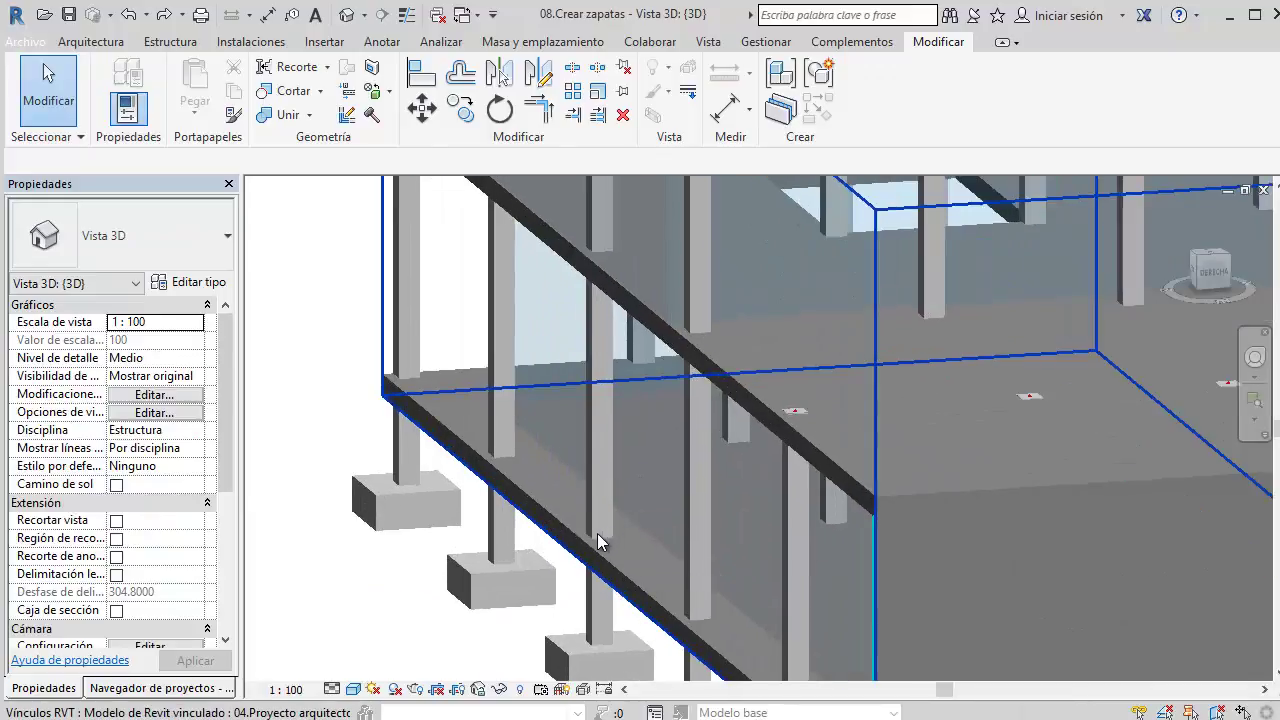
pyautogui.scroll(3, 597, 533)
# Step: Align the first edge footing's face to the perimeter beam's outer face
pyautogui.press('a')
pyautogui.press('l')
pyautogui.scroll(-2, 575, 492)
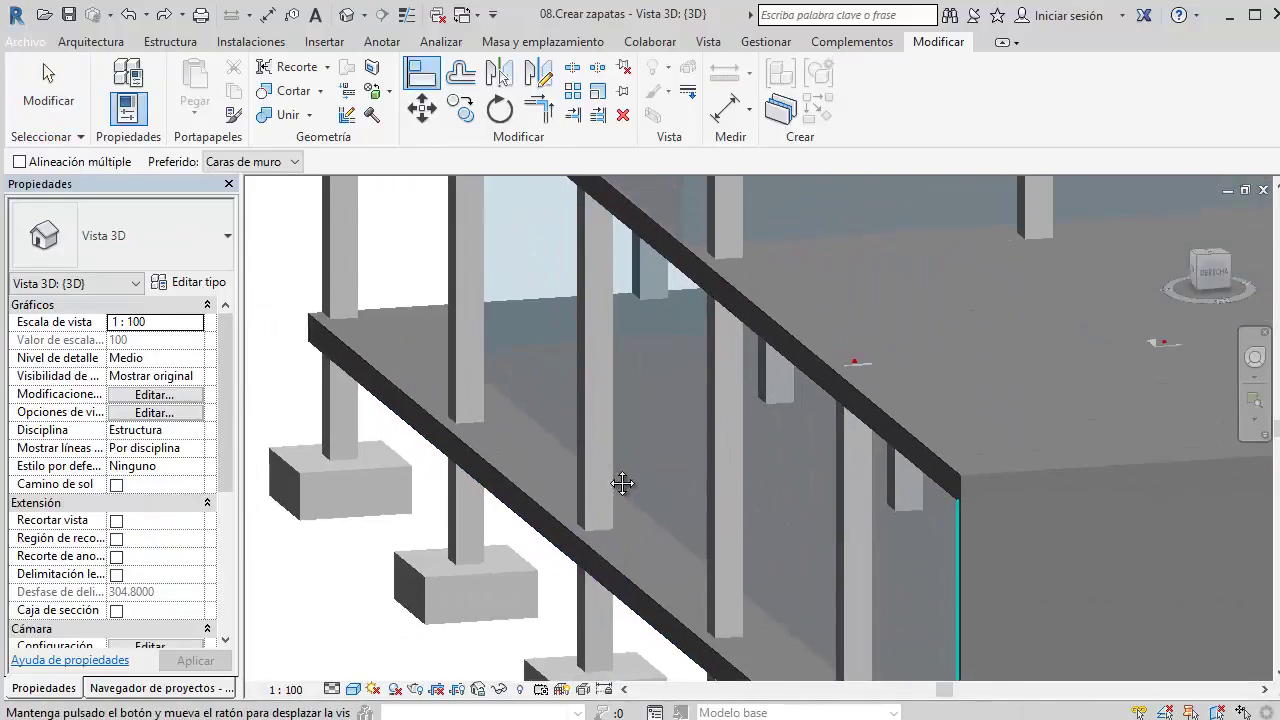
pyautogui.moveTo(575, 492); pyautogui.dragTo(529, 400, button='middle')
pyautogui.press('Escape')
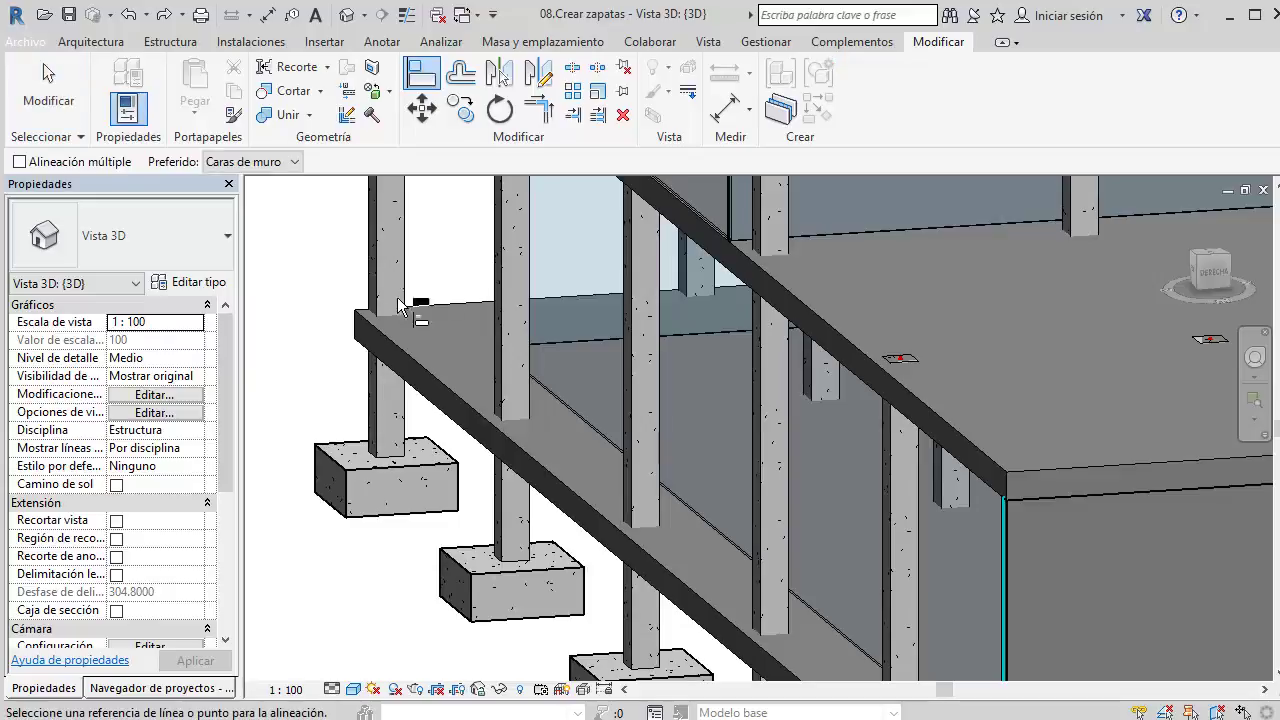
pyautogui.scroll(2, 352, 332)
pyautogui.scroll(2, 370, 340)
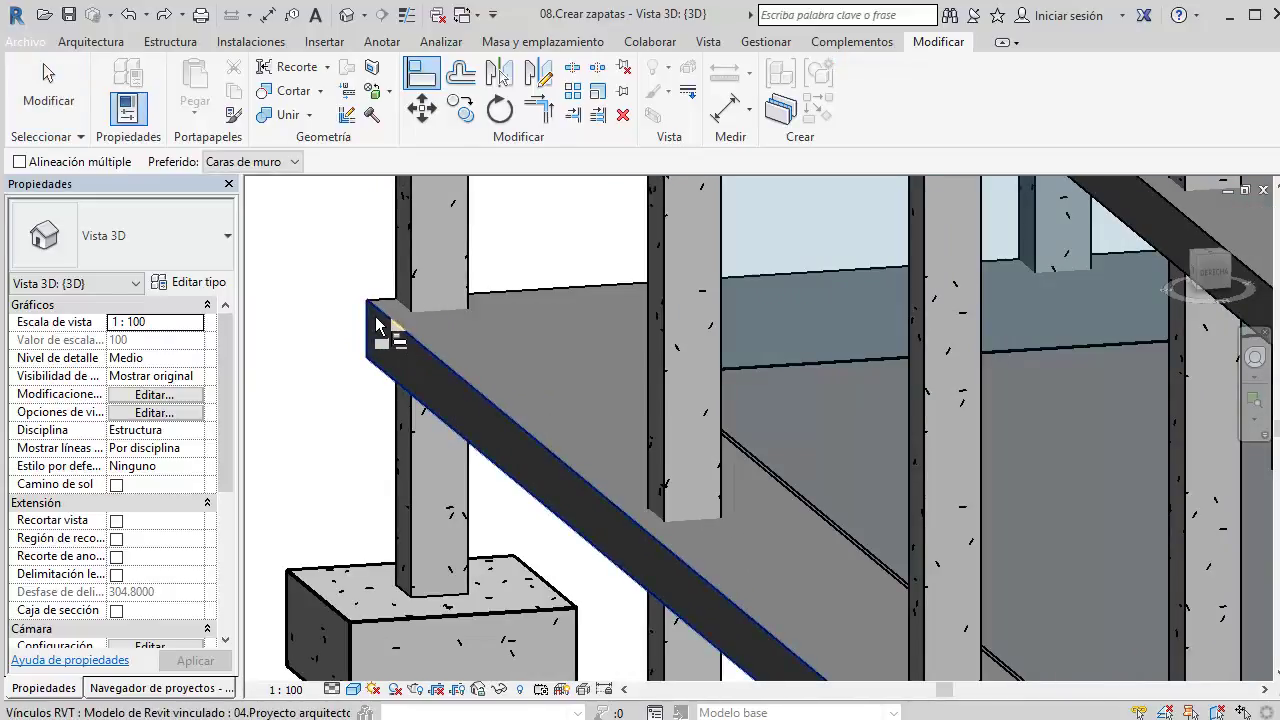
pyautogui.click(372, 322)
pyautogui.scroll(-2, 345, 420)
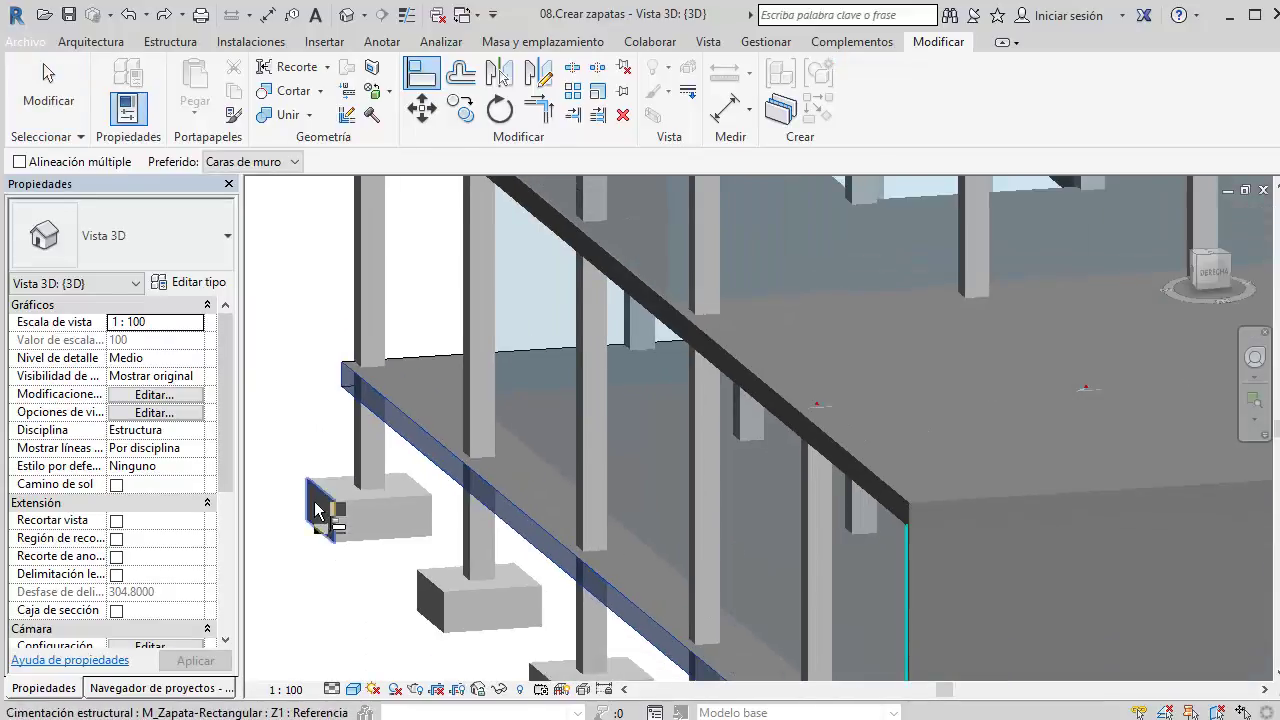
pyautogui.scroll(-2, 318, 512)
pyautogui.moveTo(440, 563); pyautogui.dragTo(379, 393, button='middle')
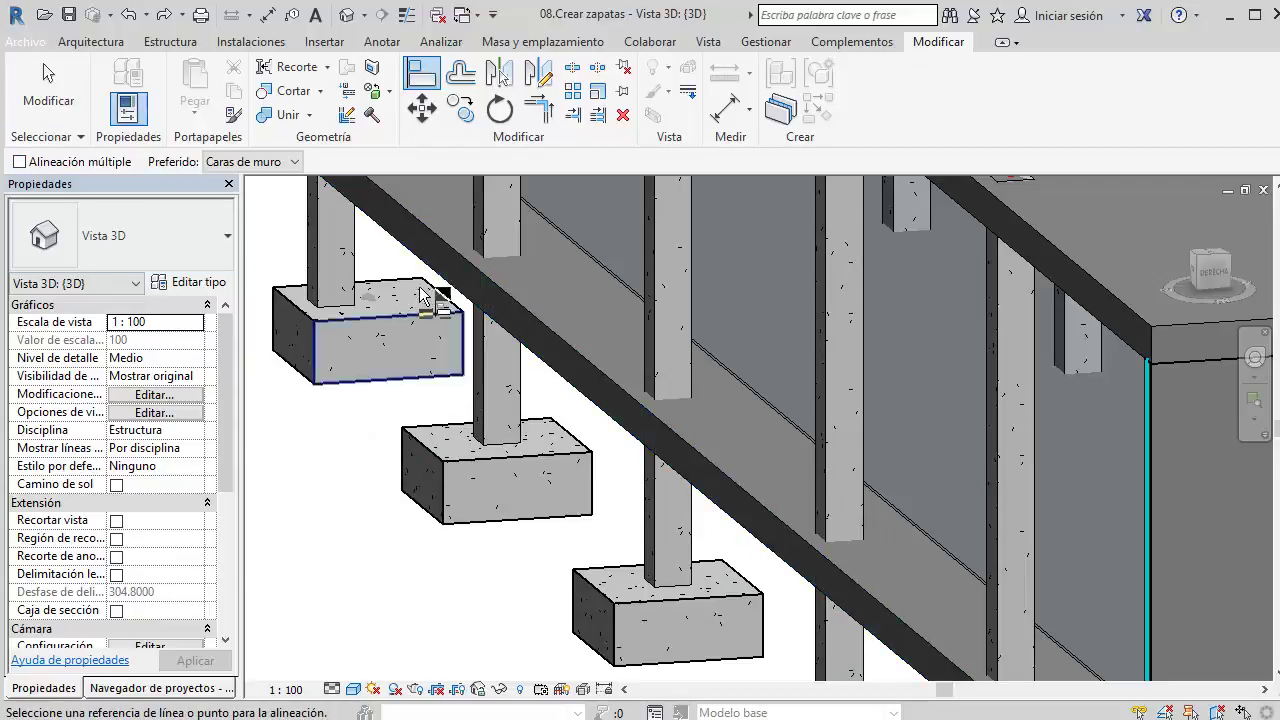
pyautogui.click(420, 457)
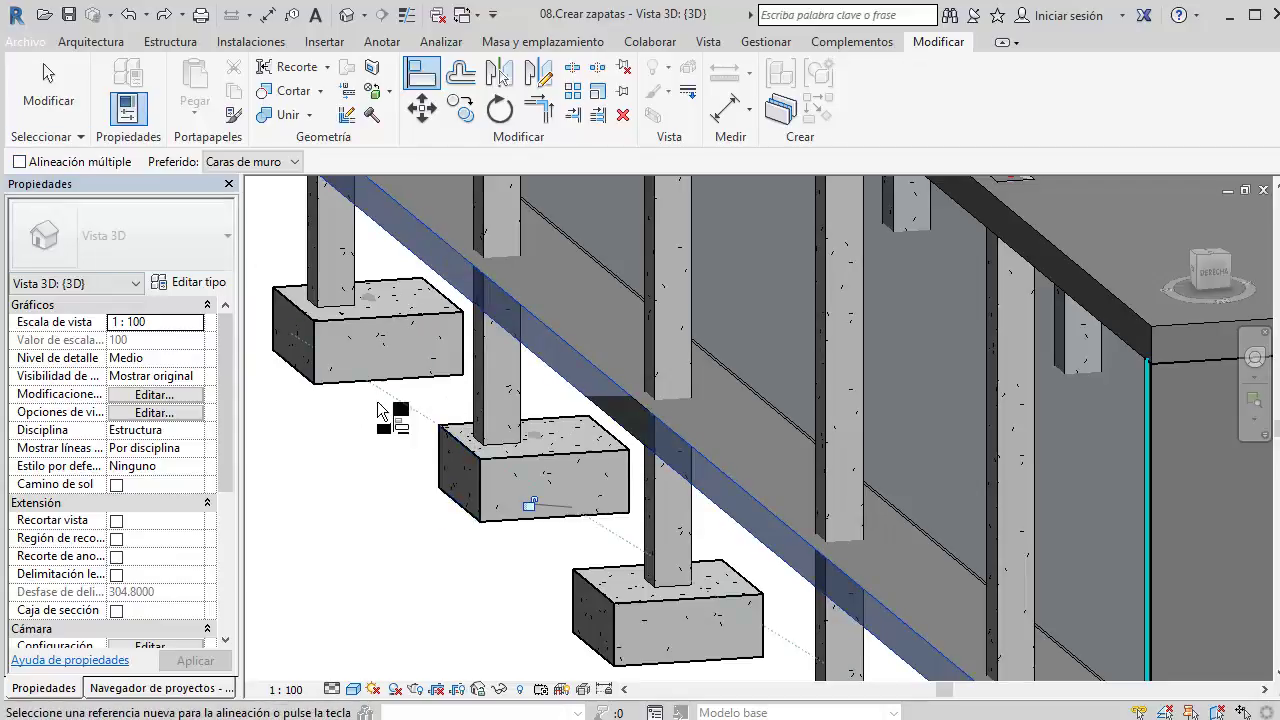
# Step: With Multiple Alignment checked, align the remaining edge footings to the beam face
pyautogui.moveTo(381, 410)
pyautogui.keyDown('shift'); pyautogui.mouseDown(button='middle')
pyautogui.moveTo(391, 450)
pyautogui.moveTo(546, 410)
pyautogui.mouseUp(button='middle'); pyautogui.keyUp('shift')
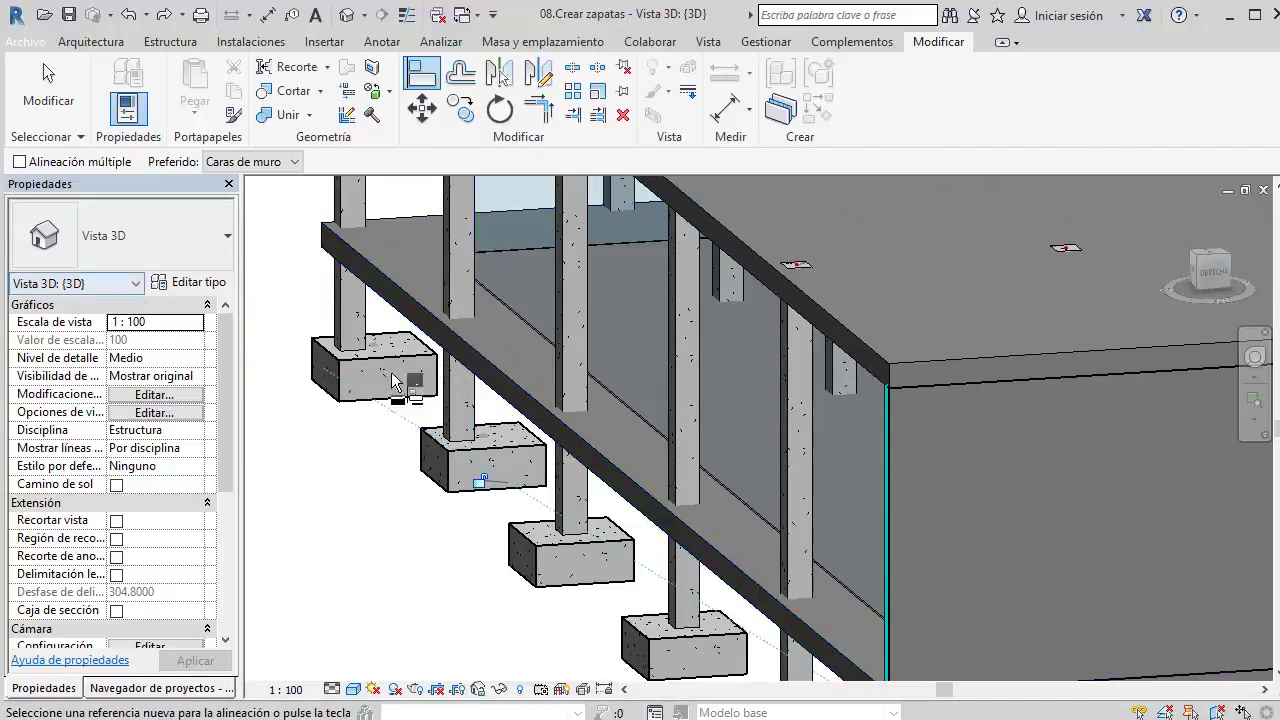
pyautogui.click(77, 165)
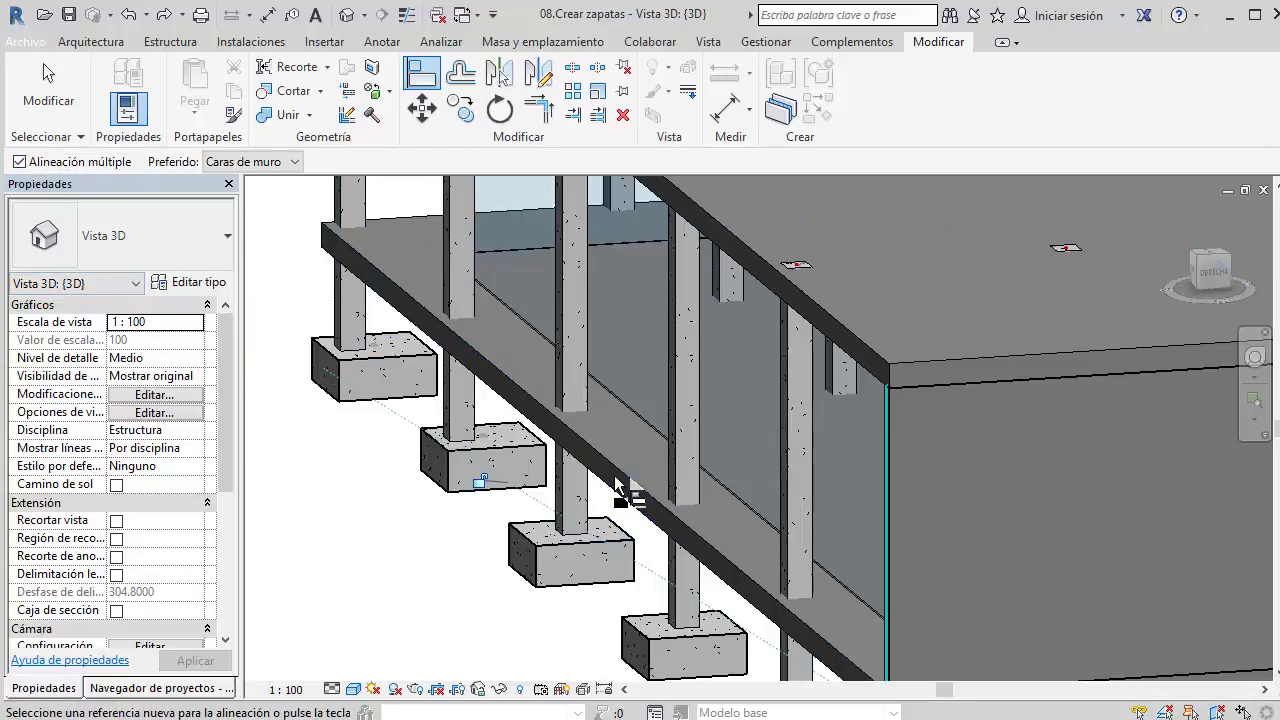
pyautogui.moveTo(625, 548); pyautogui.dragTo(598, 463, button='middle')
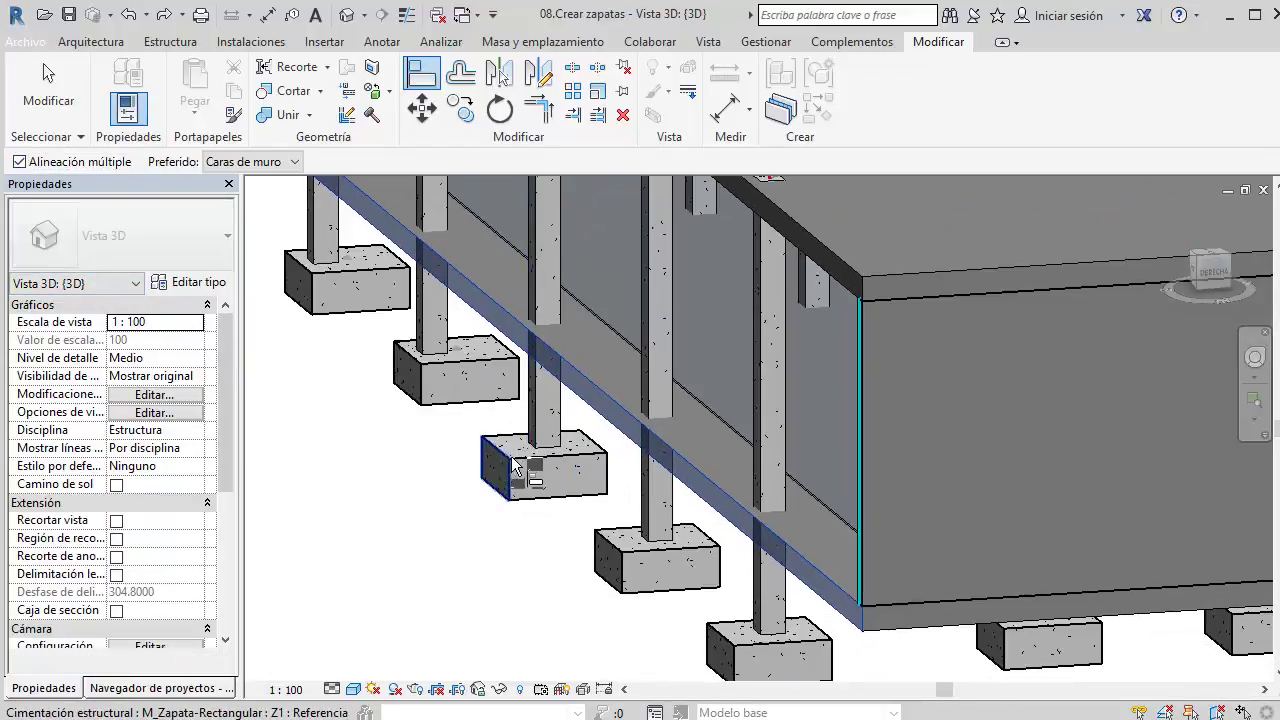
pyautogui.click(495, 465)
pyautogui.click(608, 560)
pyautogui.moveTo(657, 636); pyautogui.dragTo(620, 573, button='middle')
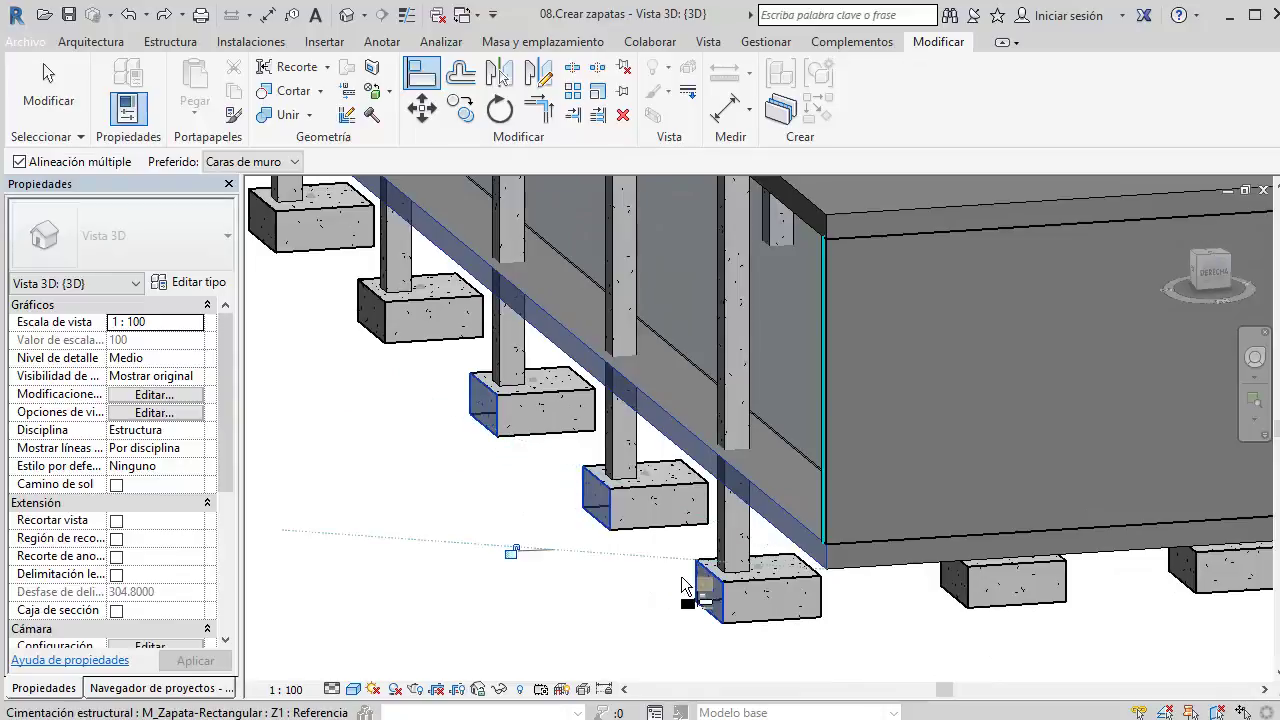
pyautogui.press('Escape')
pyautogui.press('Escape')
pyautogui.click(675, 525)
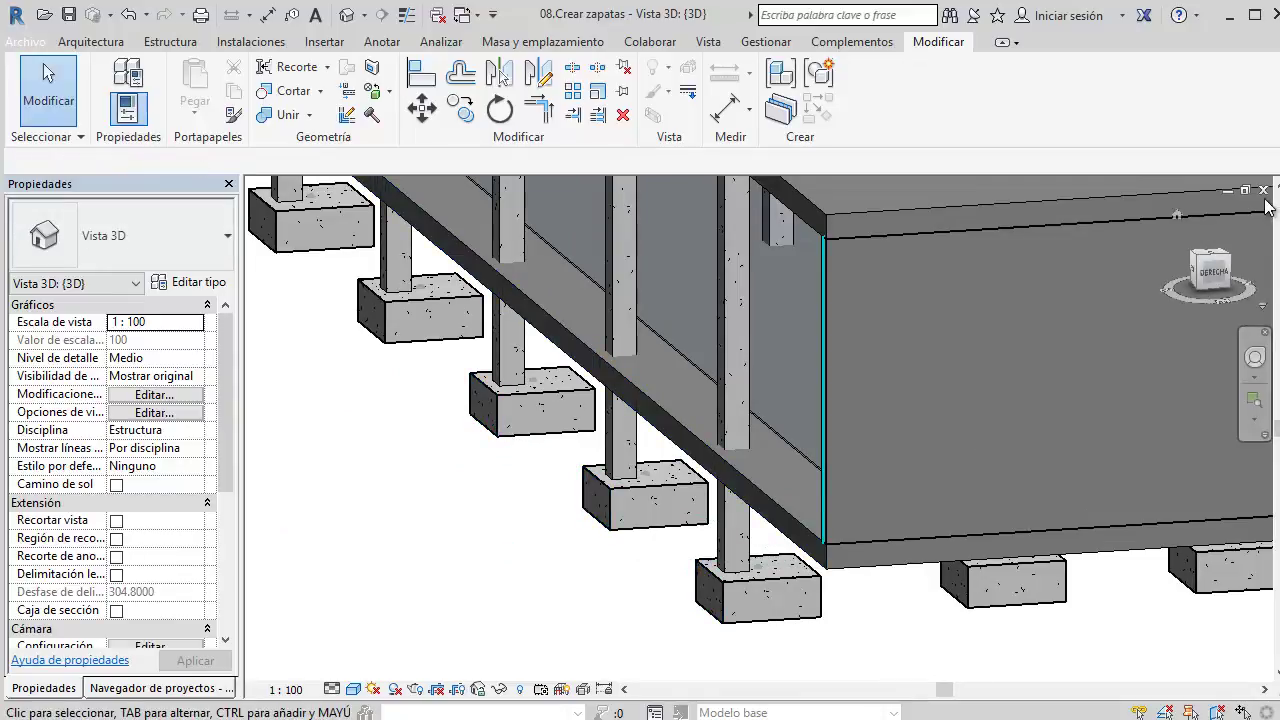
pyautogui.hotkey('ctrl', 'Tab')
# Step: Select the larger footings in the bottom row of the grid
pyautogui.scroll(-3, 904, 312)
pyautogui.scroll(-2, 790, 338)
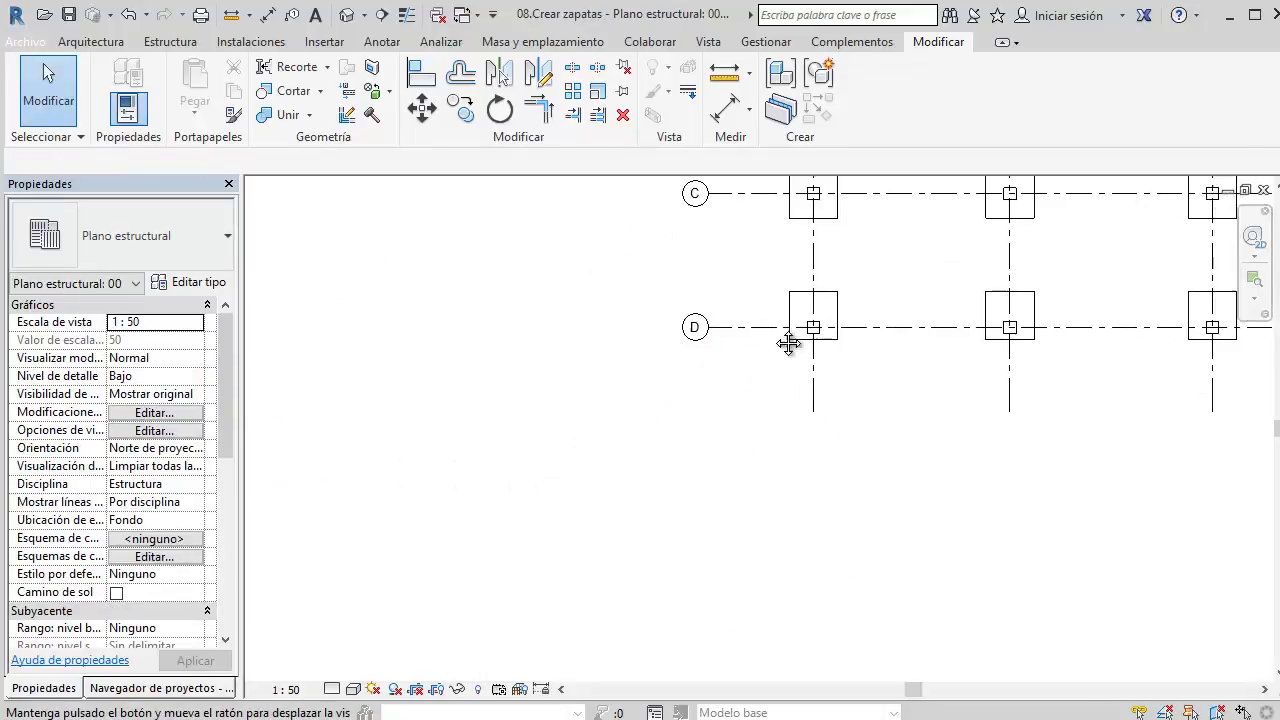
pyautogui.scroll(-1, 660, 355)
pyautogui.moveTo(952, 320); pyautogui.dragTo(757, 452, button='middle')
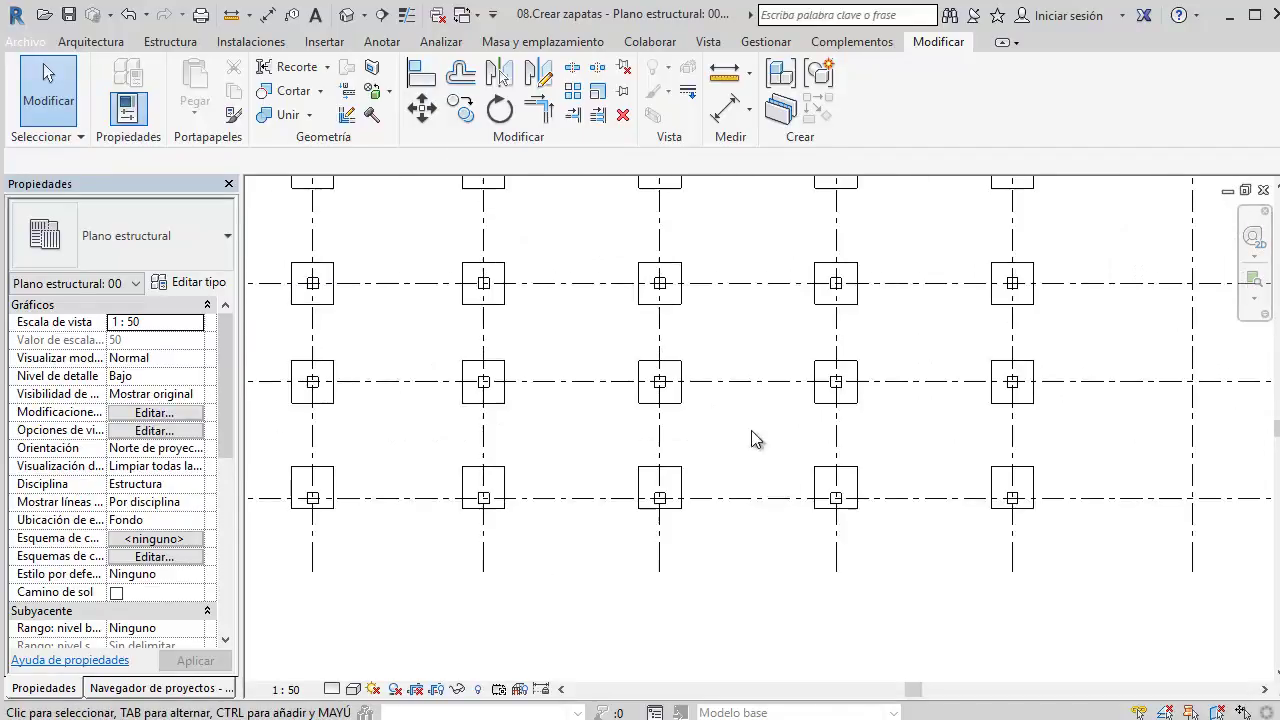
pyautogui.moveTo(709, 487); pyautogui.dragTo(727, 463, button='middle')
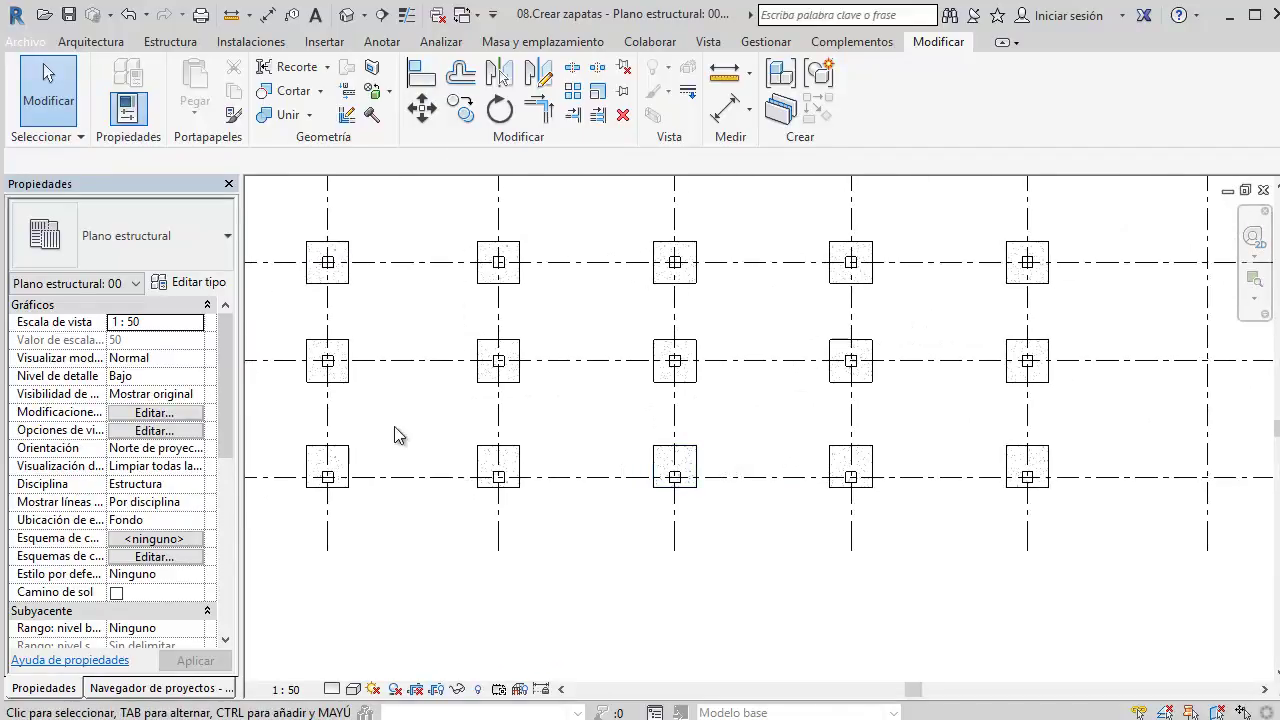
pyautogui.click(347, 468)
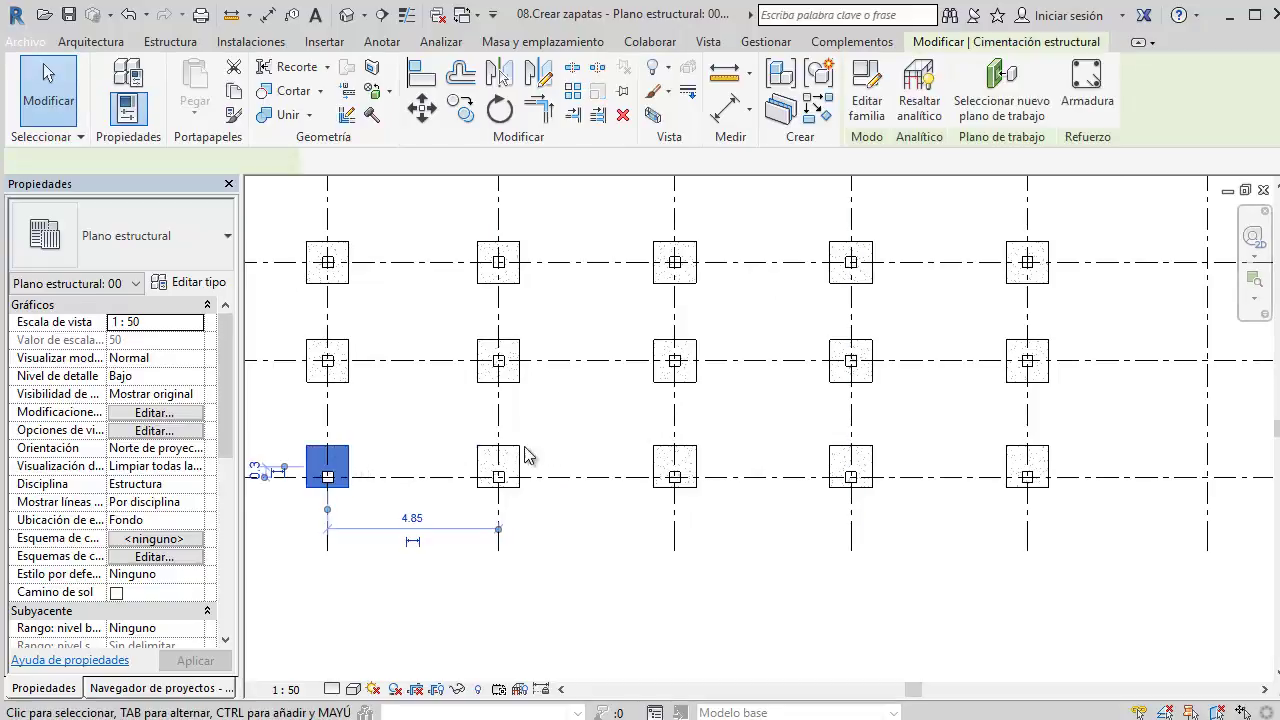
pyautogui.keyDown('ctrl'); pyautogui.click(498, 466); pyautogui.keyUp('ctrl')
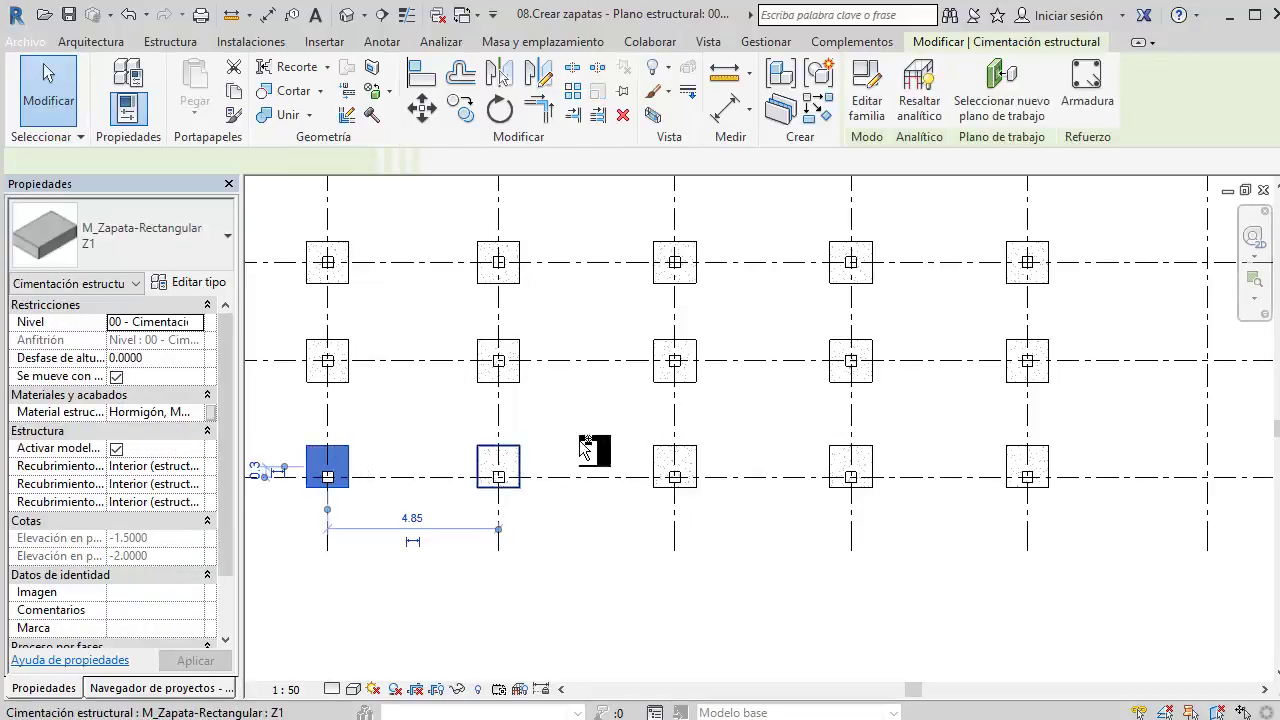
pyautogui.keyDown('ctrl'); pyautogui.click(893, 455); pyautogui.keyUp('ctrl')
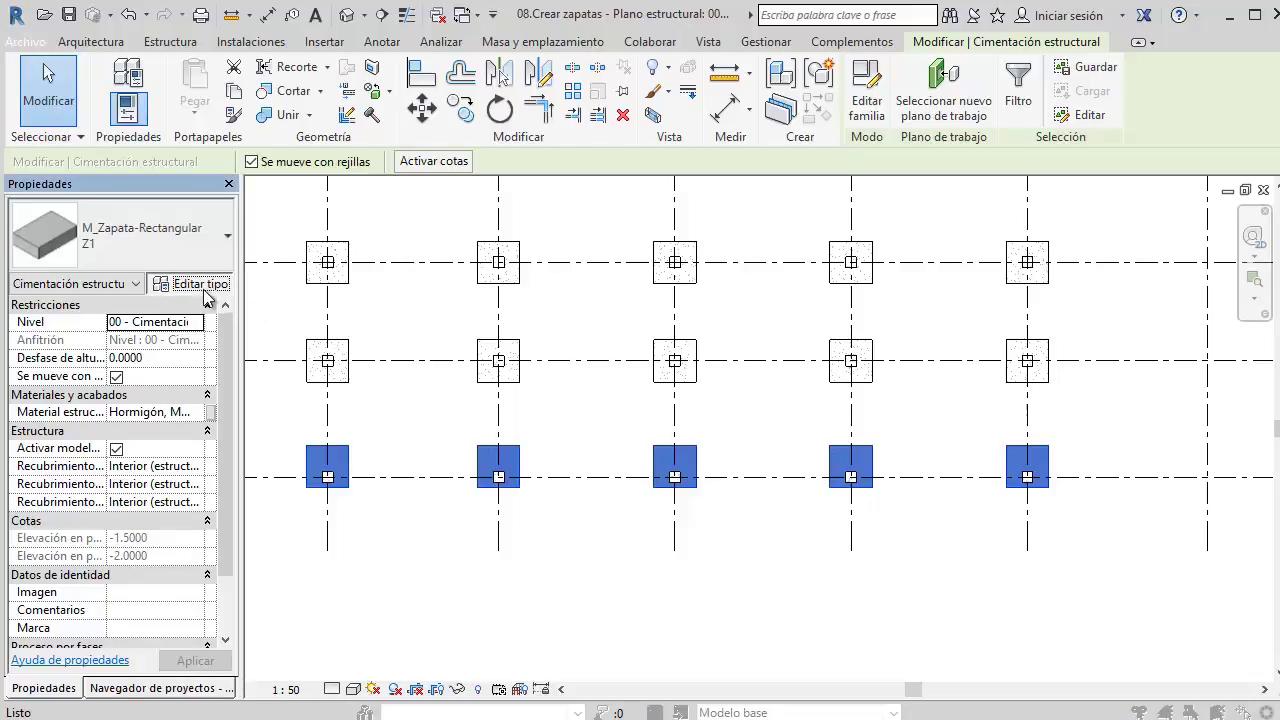
# Step: Duplicate the footing type as Z2 with length 1.5, giving 1.5 × 1.5 footings
pyautogui.click(190, 282)
pyautogui.click(820, 145)
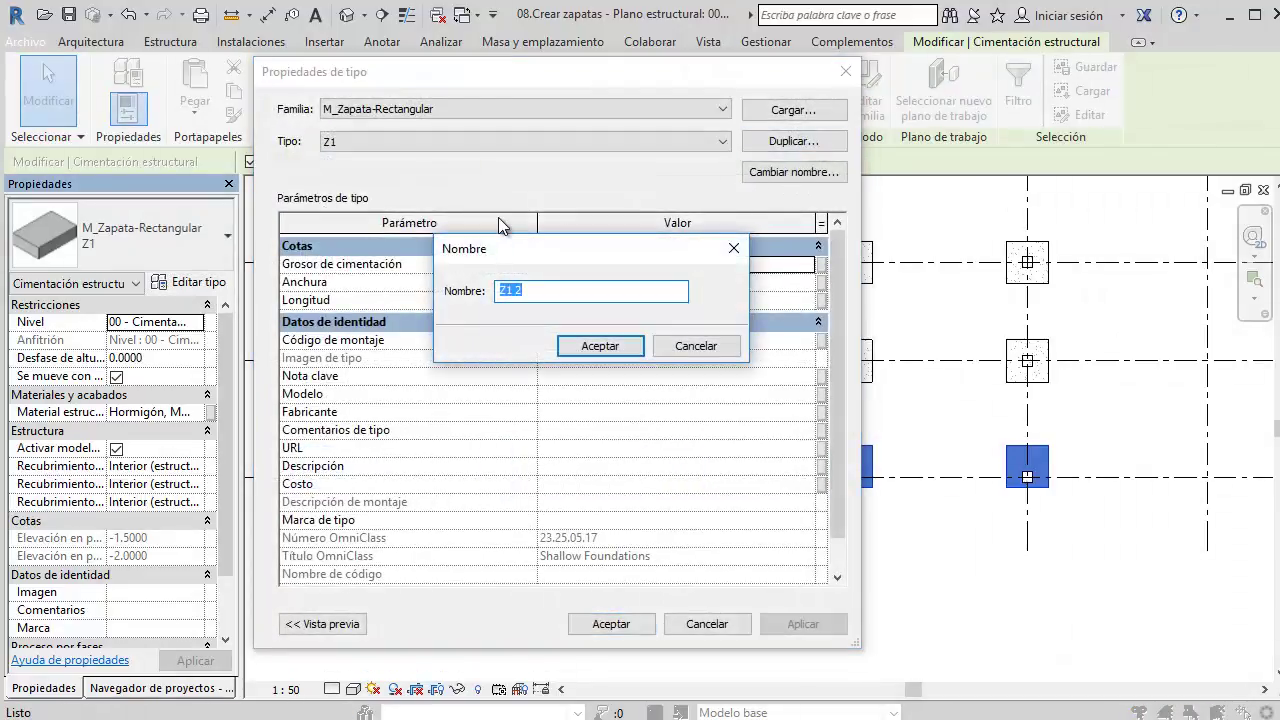
pyautogui.write('Z2')
pyautogui.press('Return')
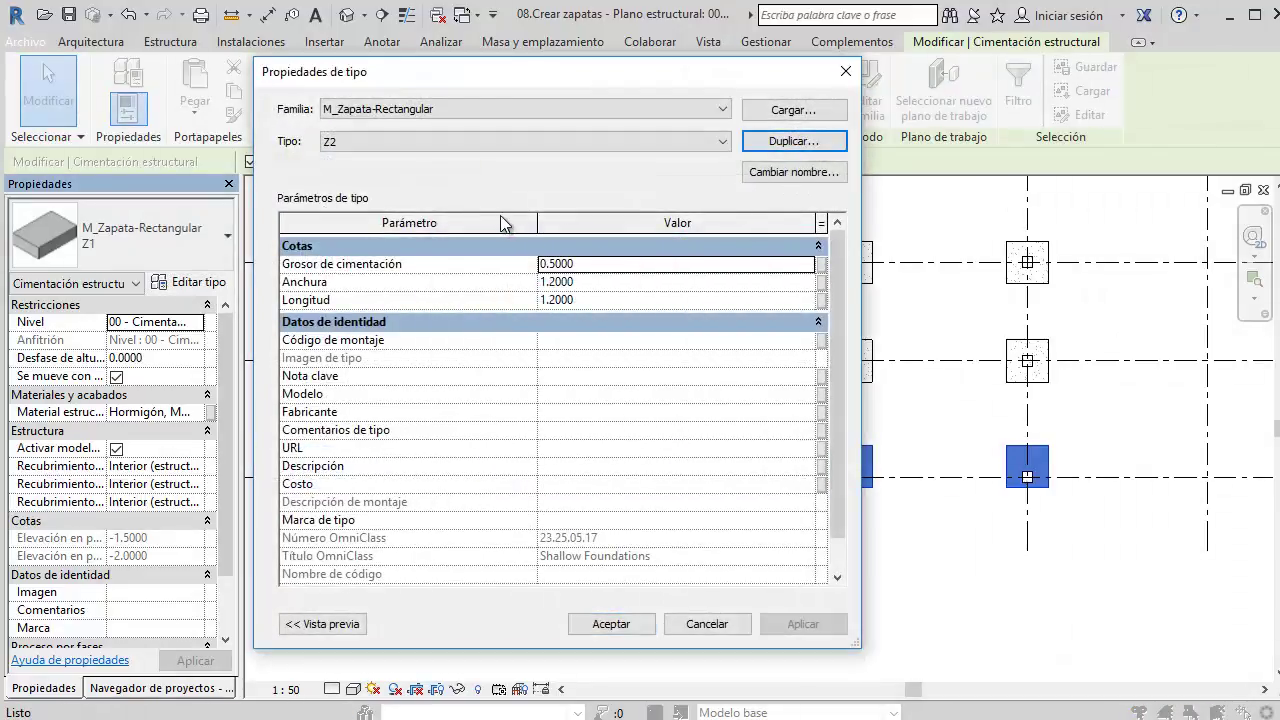
pyautogui.click(589, 283)
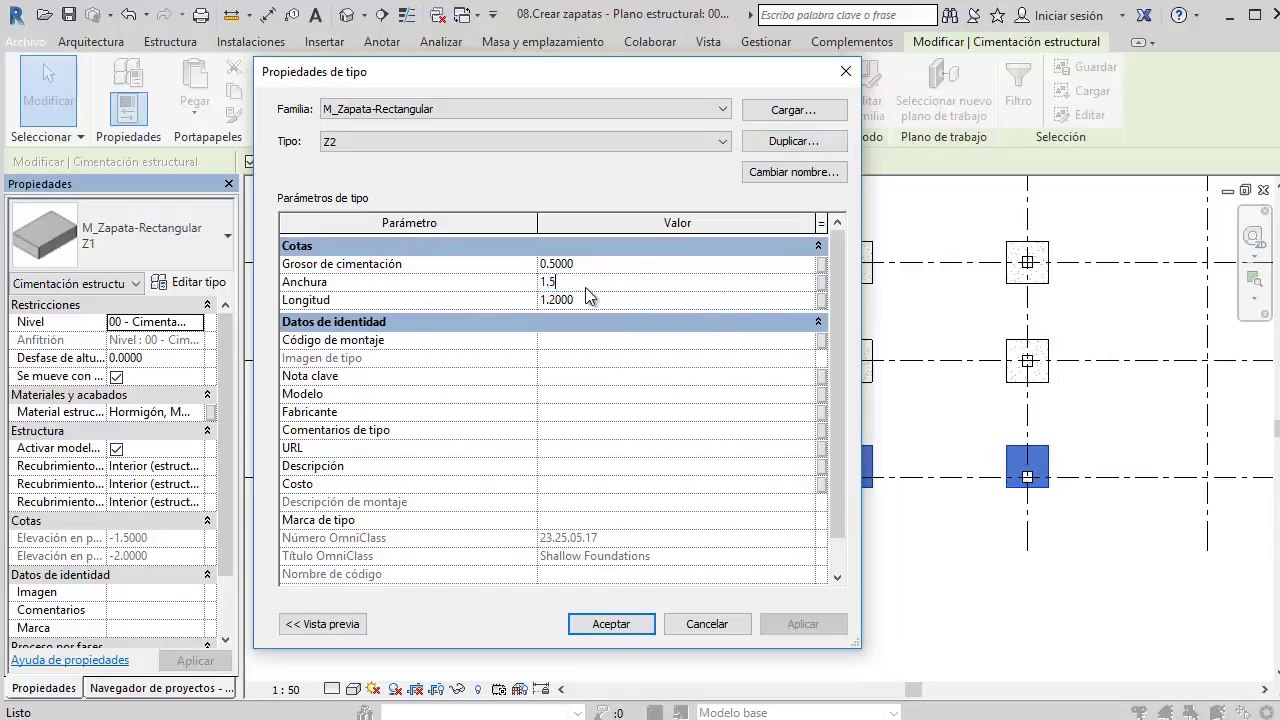
pyautogui.press('Return')
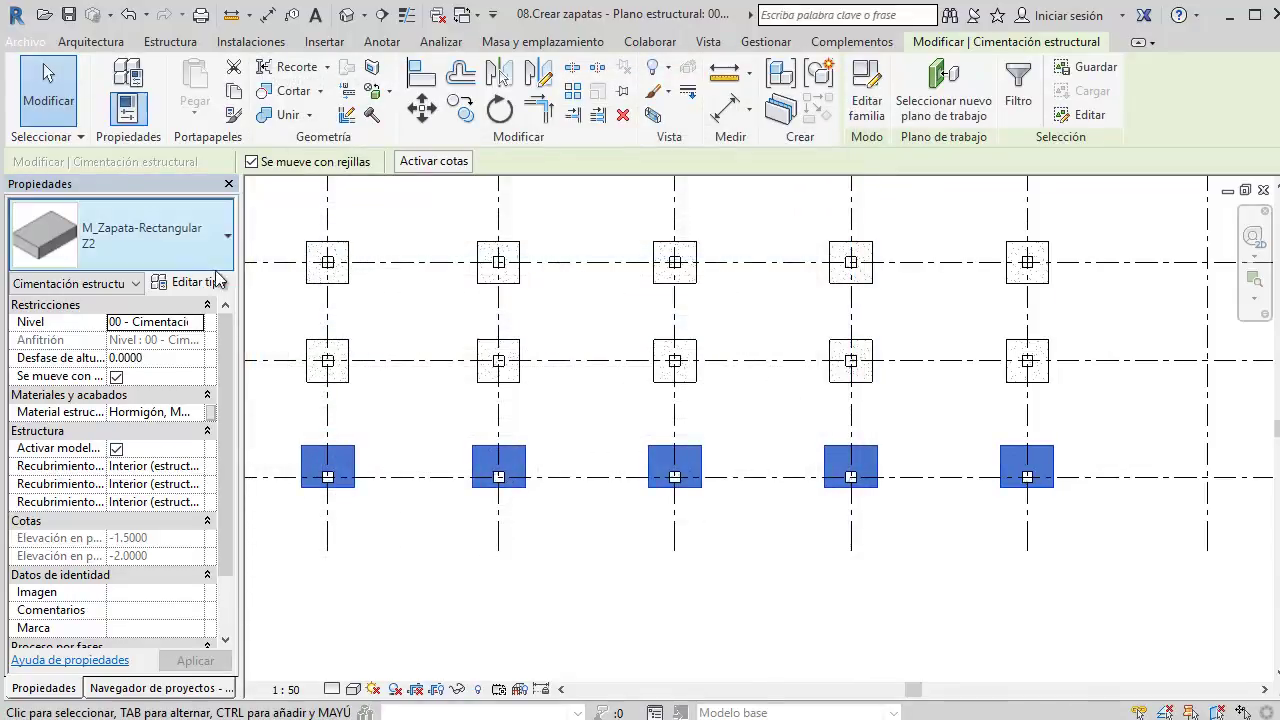
pyautogui.click(224, 285)
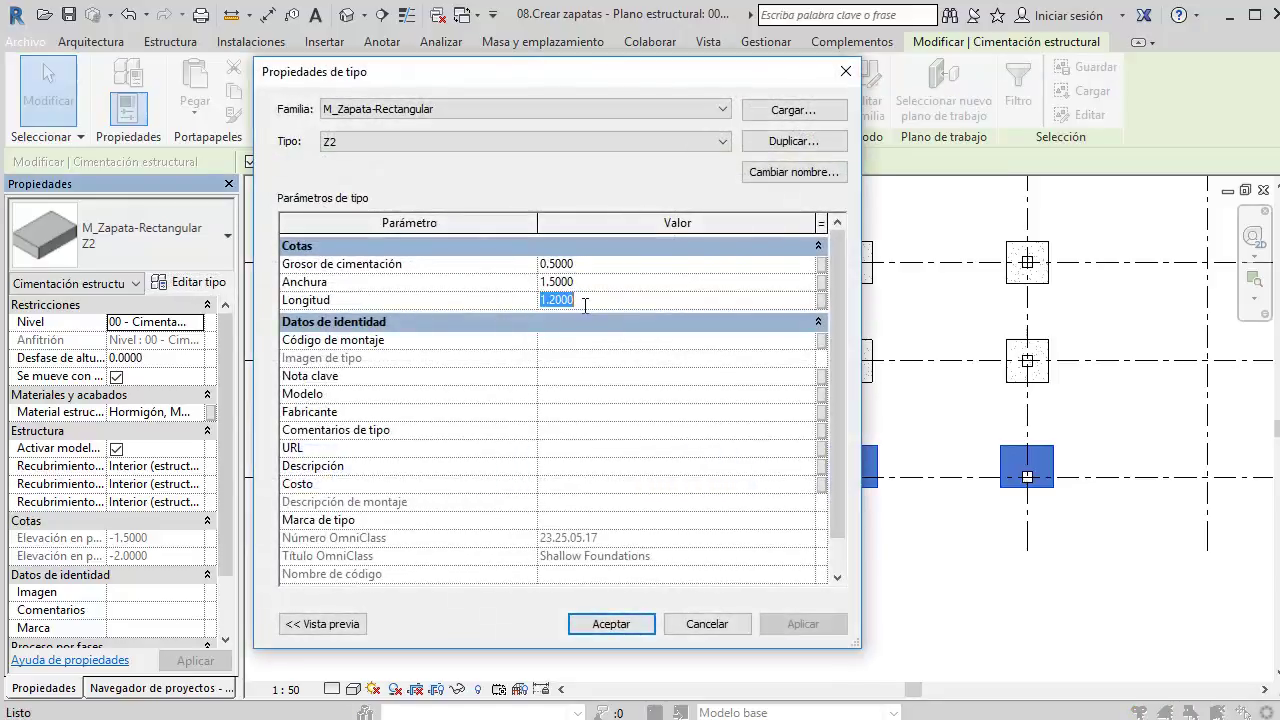
pyautogui.press('Return')
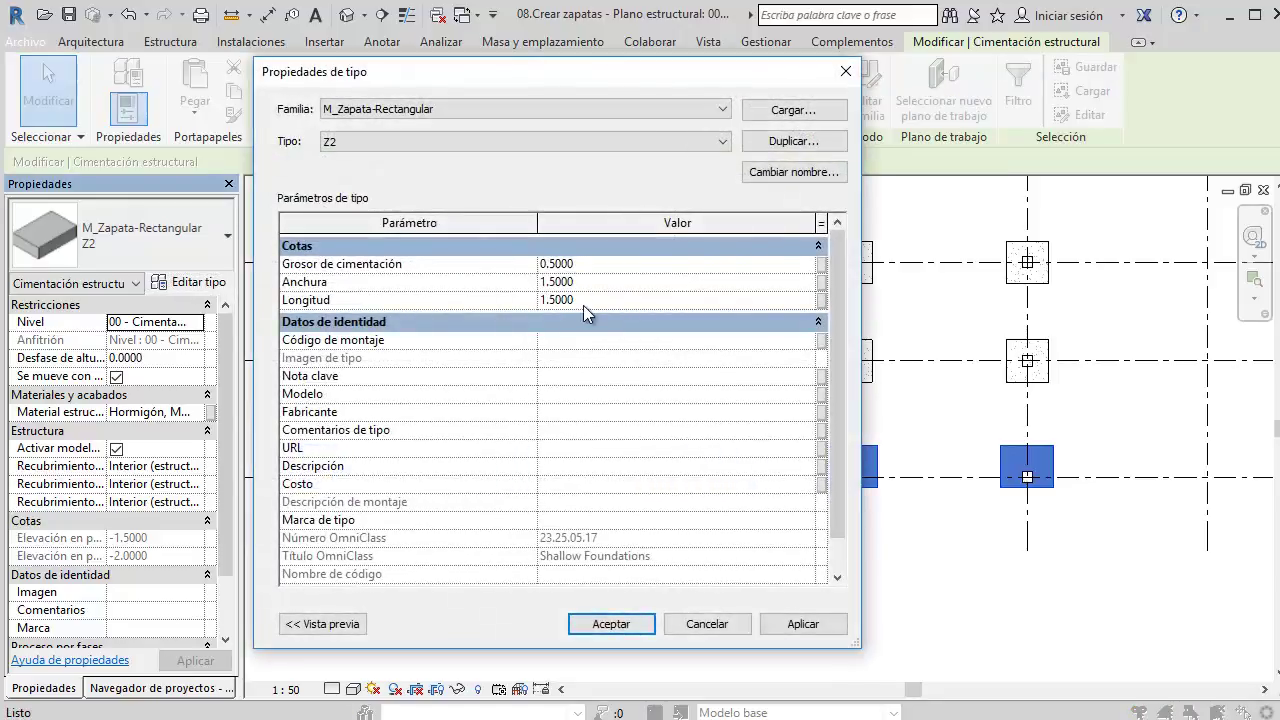
pyautogui.click(560, 430)
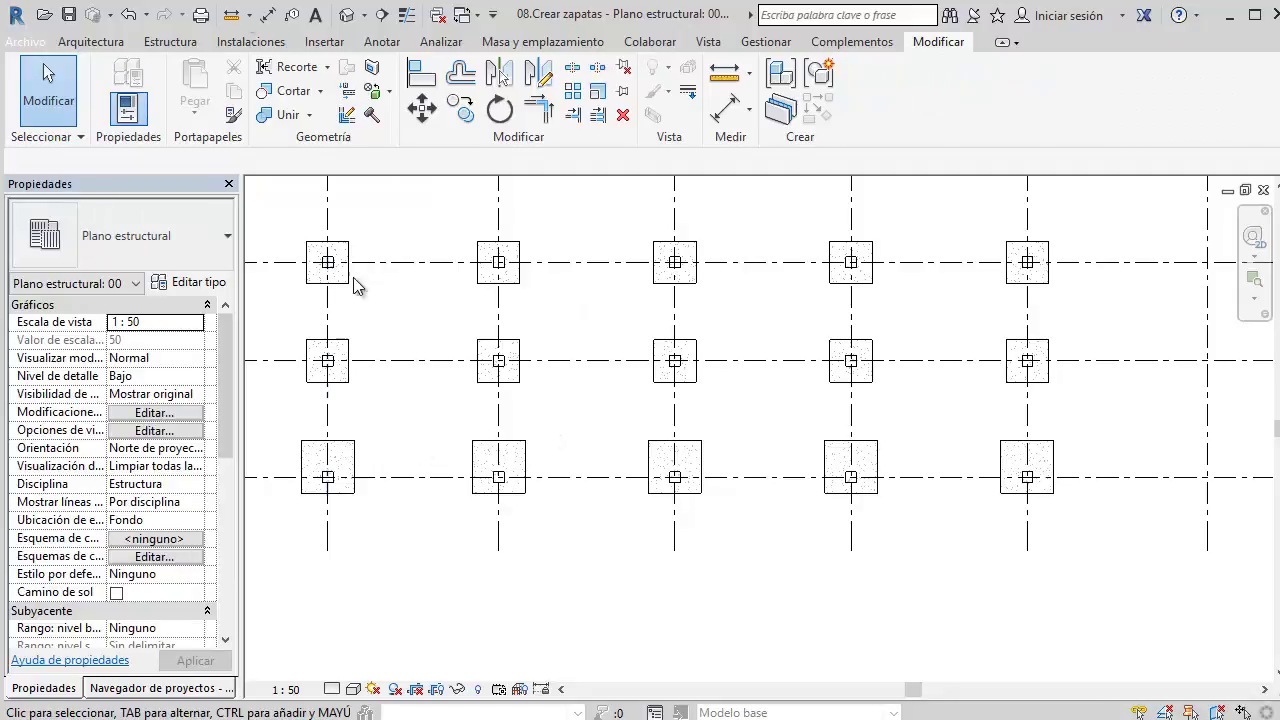
# Step: Align the front footing flush with the edge beam's face in 3D, then close the 3D view
pyautogui.click(334, 14)
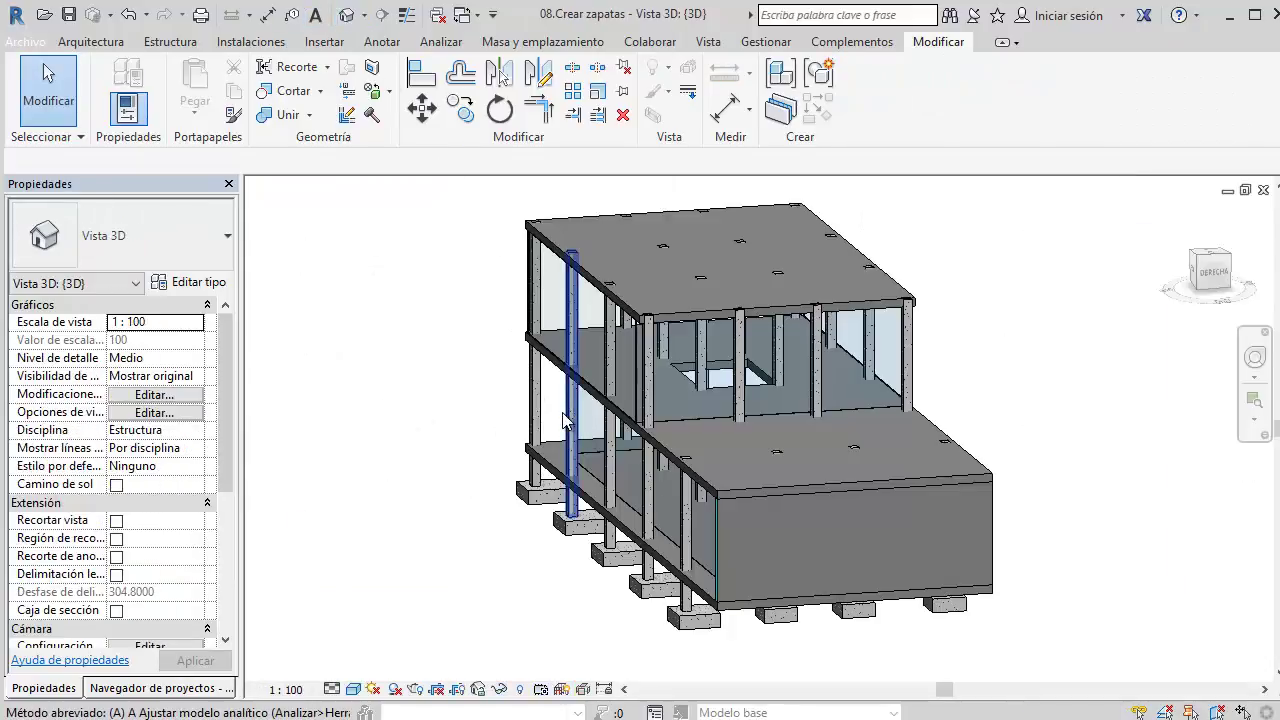
pyautogui.scroll(3, 565, 420)
pyautogui.press('a')
pyautogui.press('l')
pyautogui.scroll(2, 535, 488)
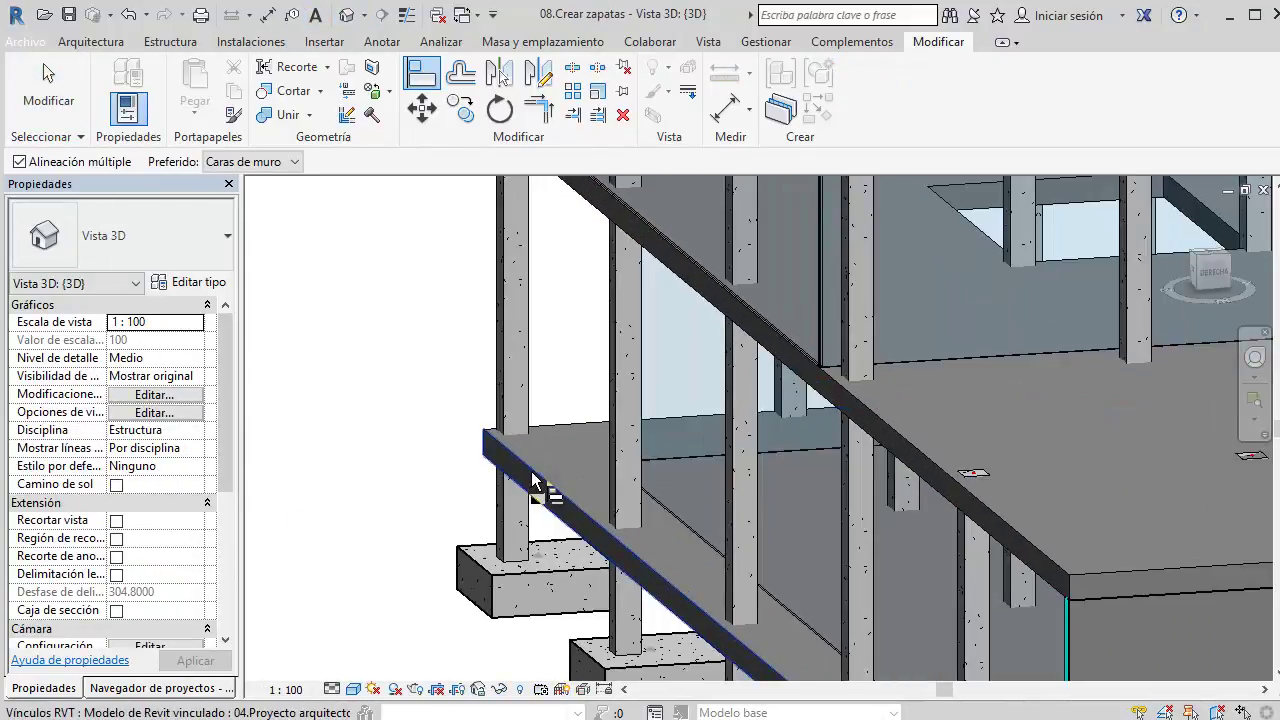
pyautogui.moveTo(492, 575)
pyautogui.mouseDown(button='middle')
pyautogui.moveTo(457, 363)
pyautogui.moveTo(425, 352)
pyautogui.mouseUp(button='middle')
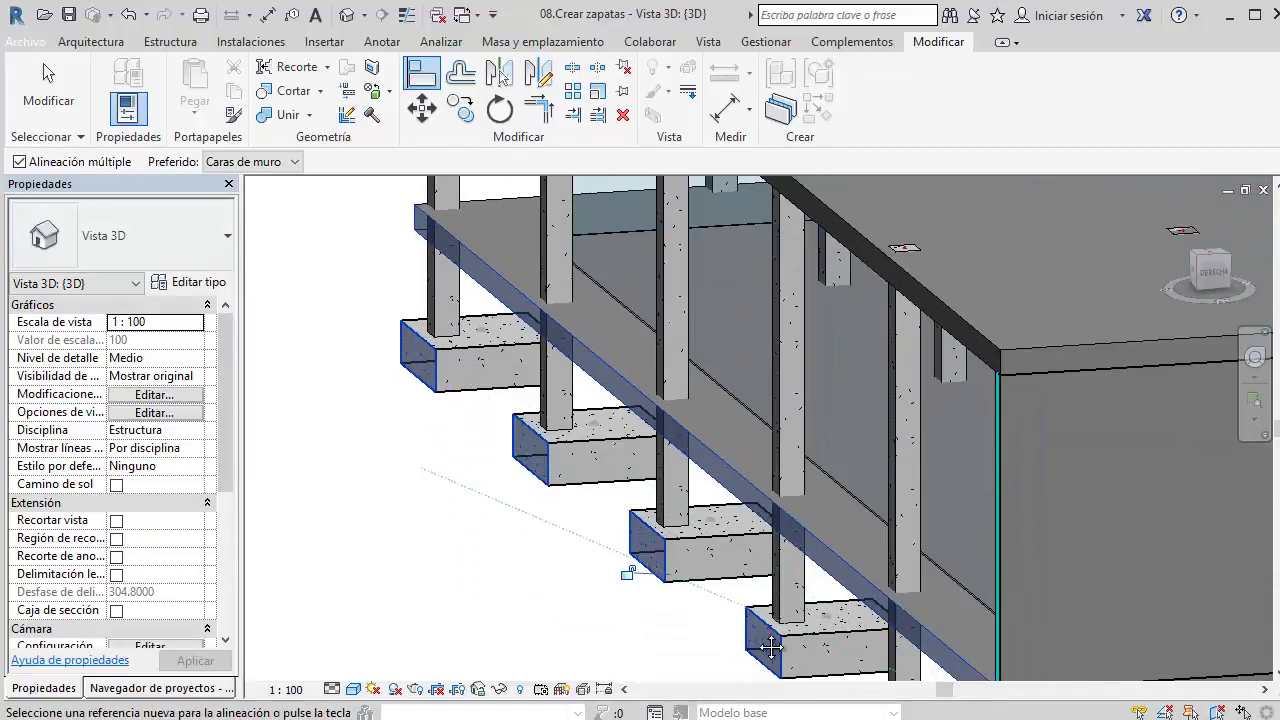
pyautogui.keyDown('shift'); pyautogui.moveTo(660, 570); pyautogui.dragTo(697, 492, button='middle'); pyautogui.keyUp('shift')
pyautogui.click(697, 492)
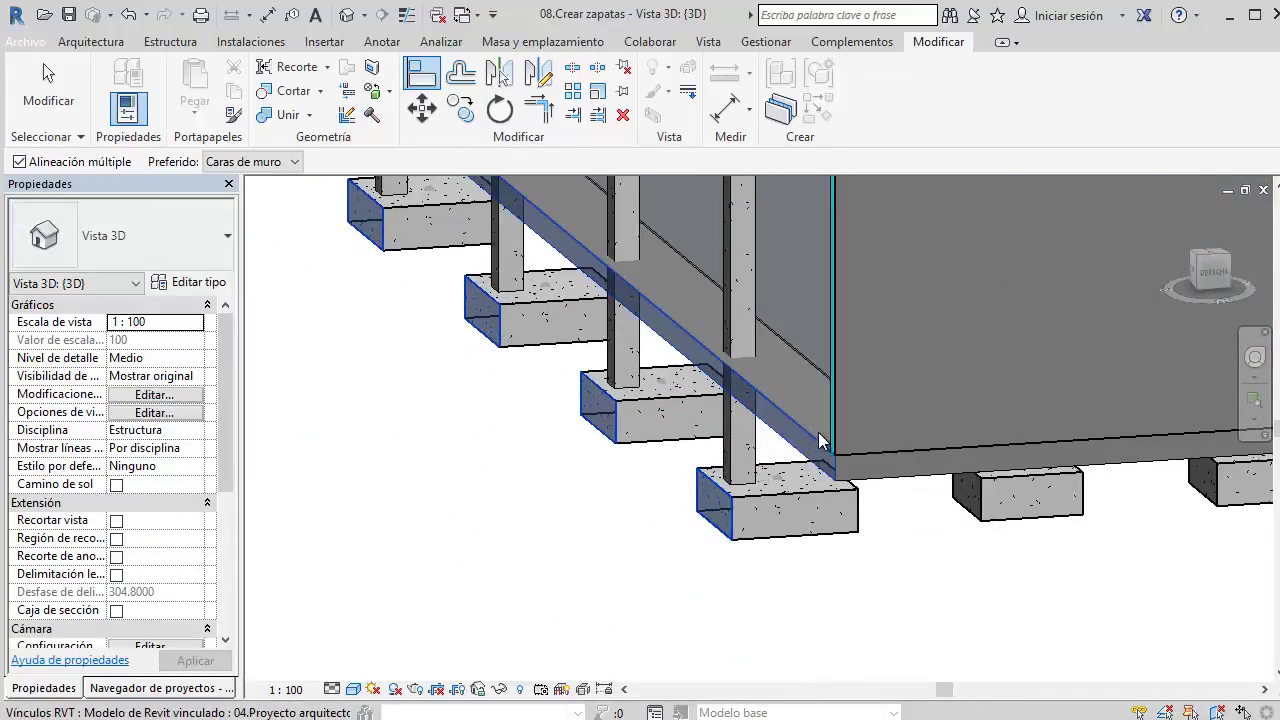
pyautogui.press('Escape')
pyautogui.press('Escape')
pyautogui.click(1262, 191)
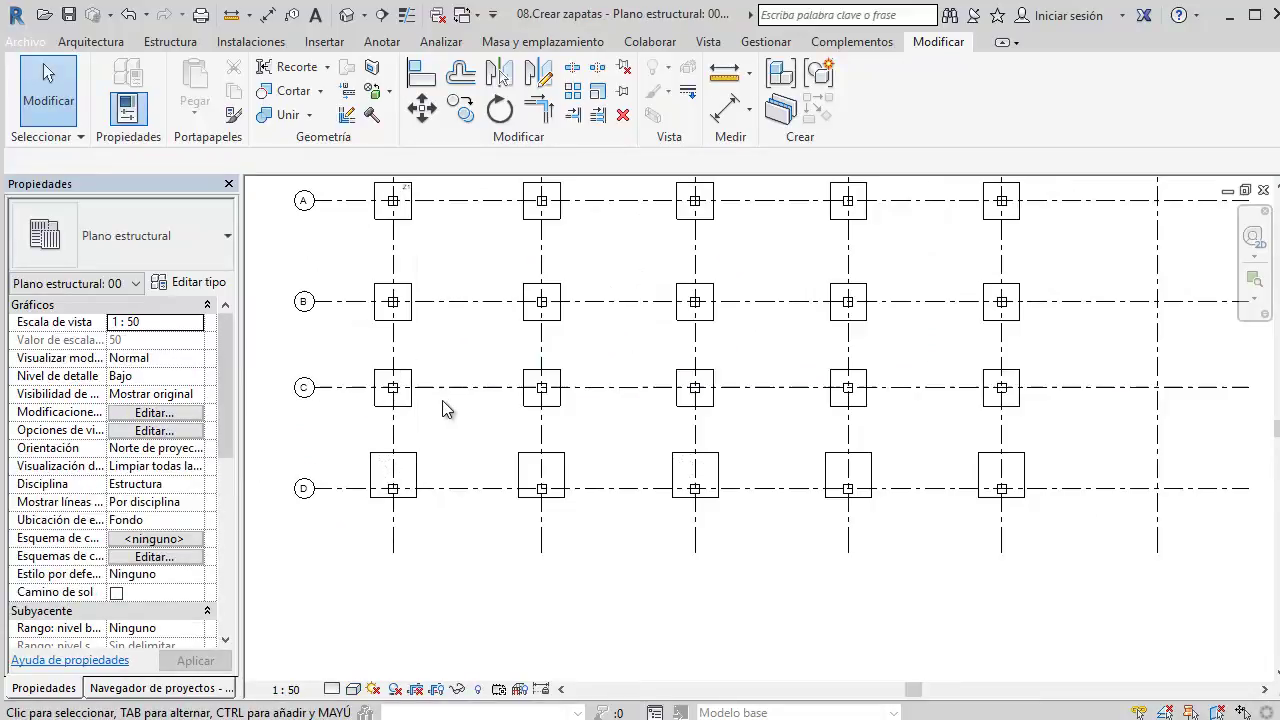
# Step: Tag the grid D1 footing with its Z2 type label, without a leader
pyautogui.scroll(2, 443, 408)
pyautogui.moveTo(443, 408); pyautogui.dragTo(491, 309, button='middle')
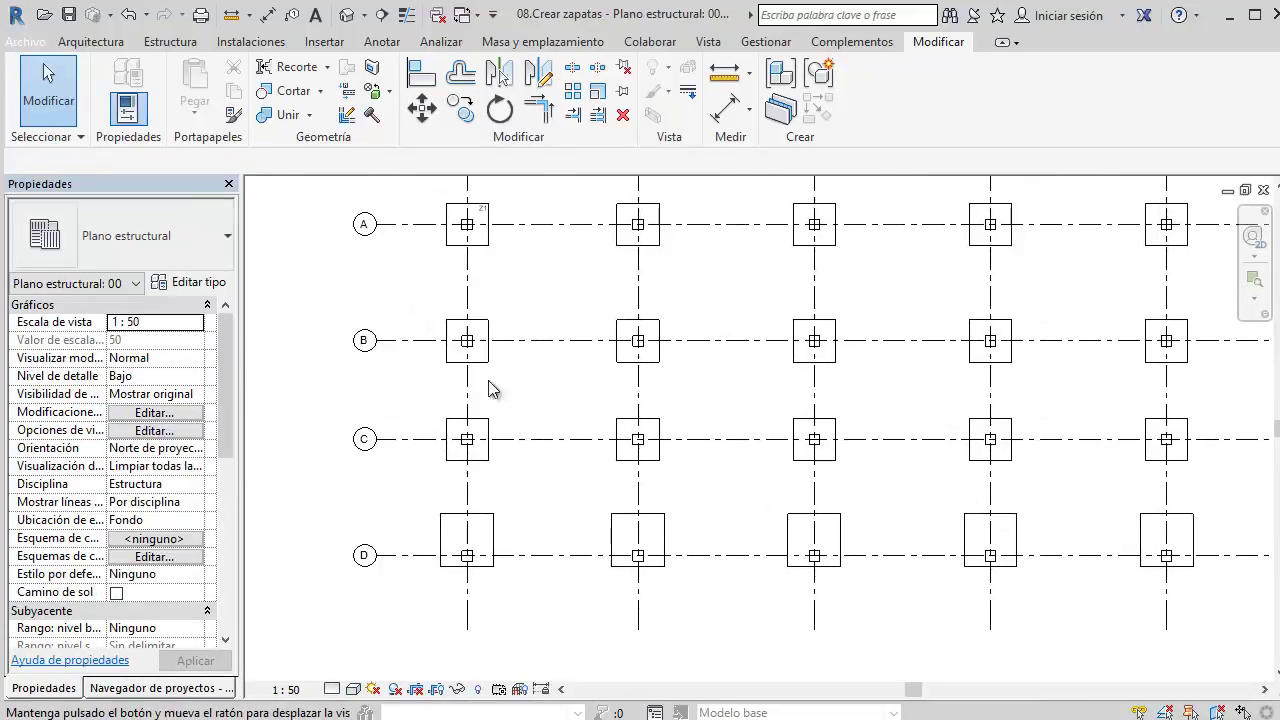
pyautogui.click(292, 18)
pyautogui.scroll(1, 486, 529)
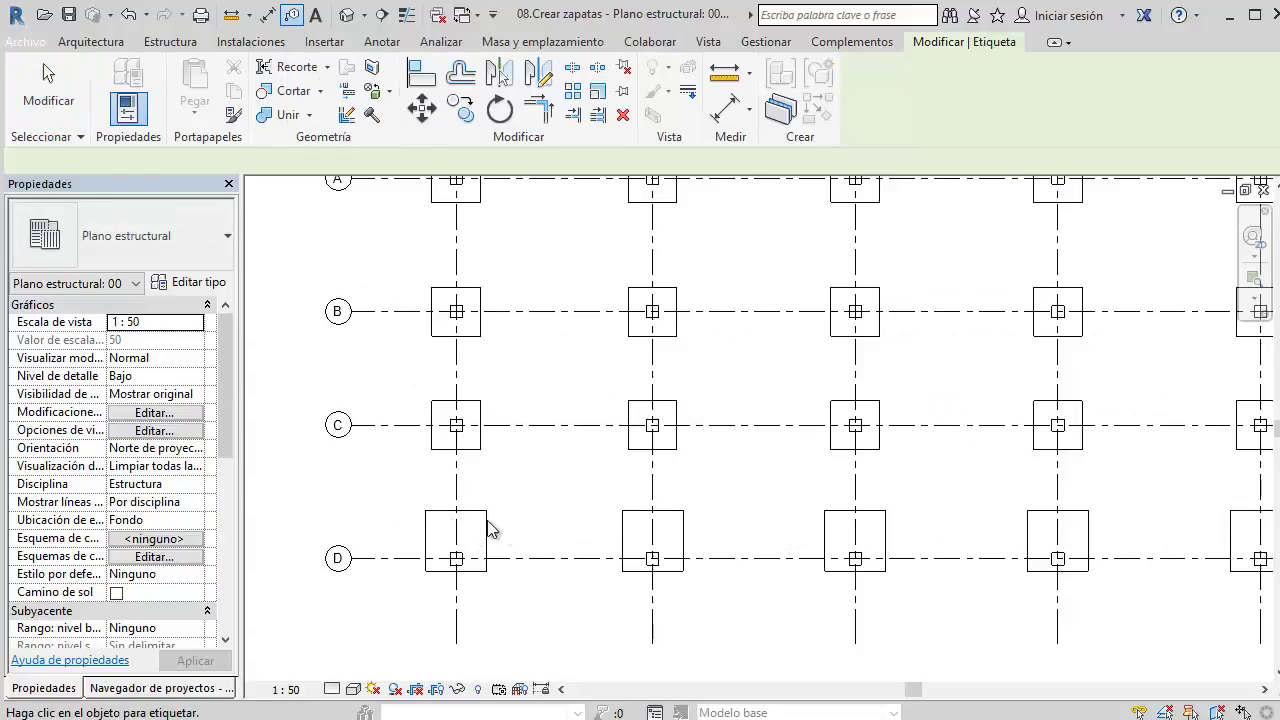
pyautogui.scroll(1, 486, 517)
pyautogui.scroll(2, 472, 535)
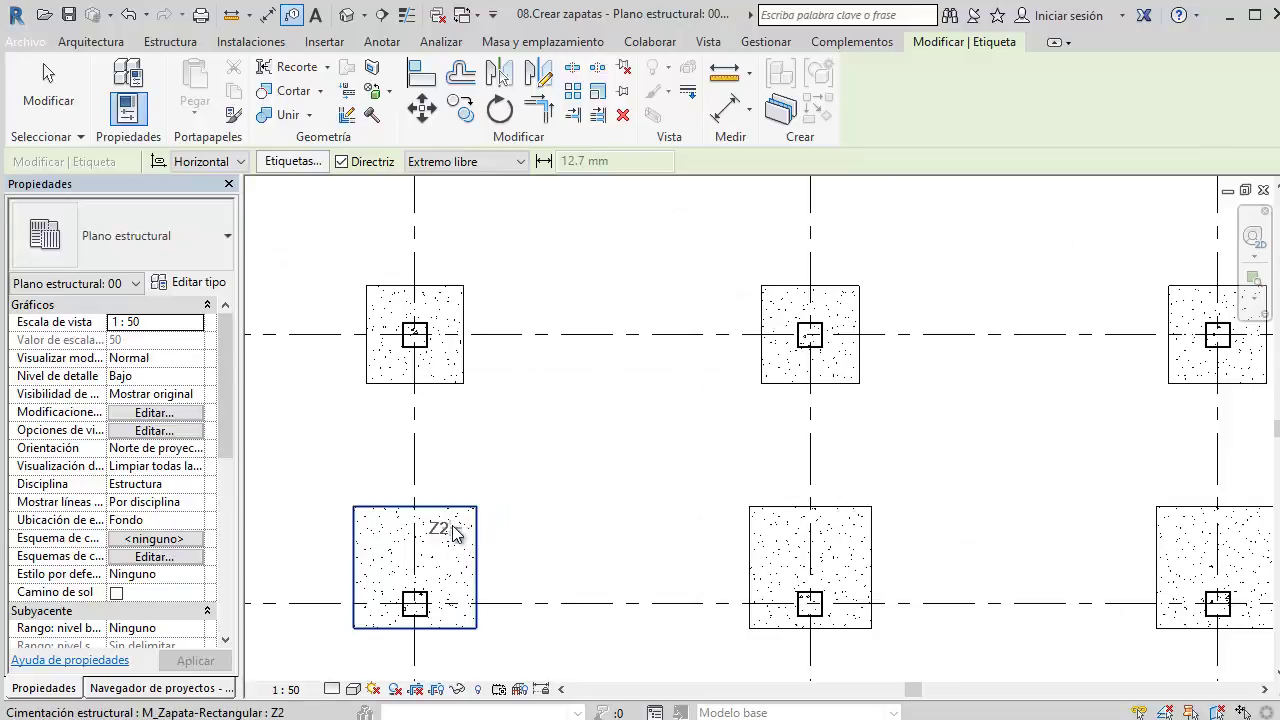
pyautogui.scroll(2, 452, 533)
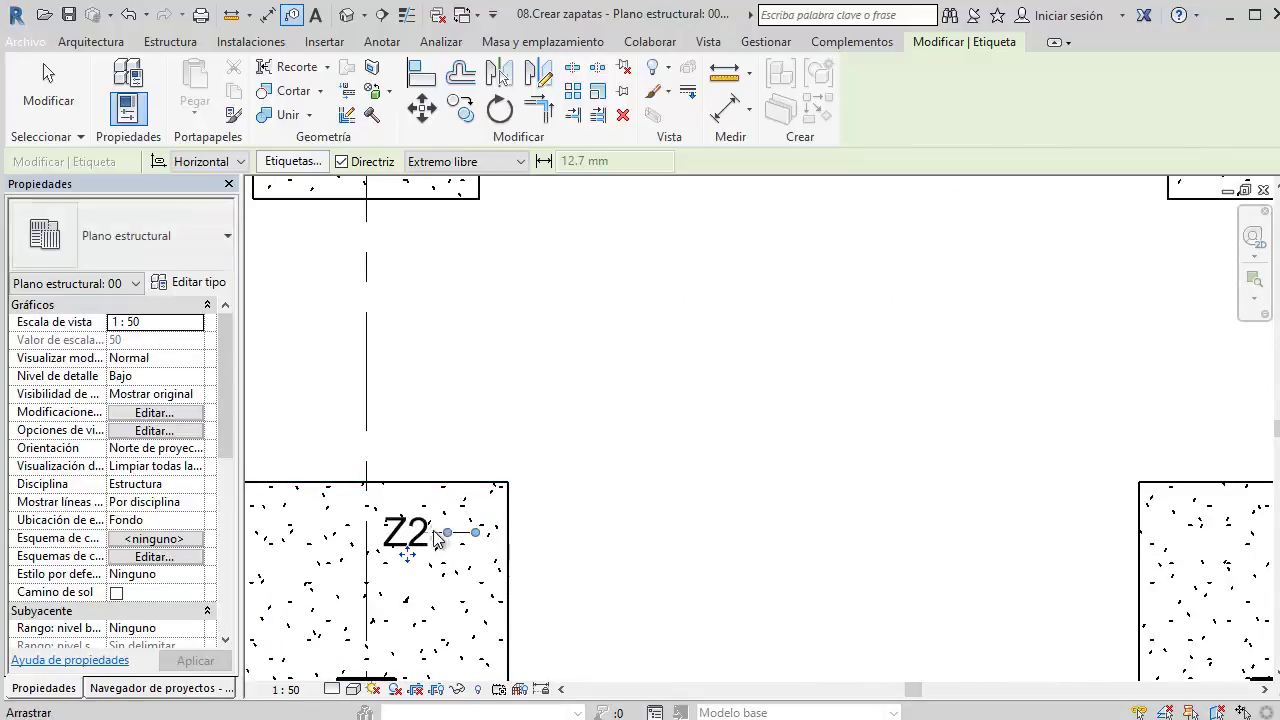
pyautogui.scroll(2, 430, 540)
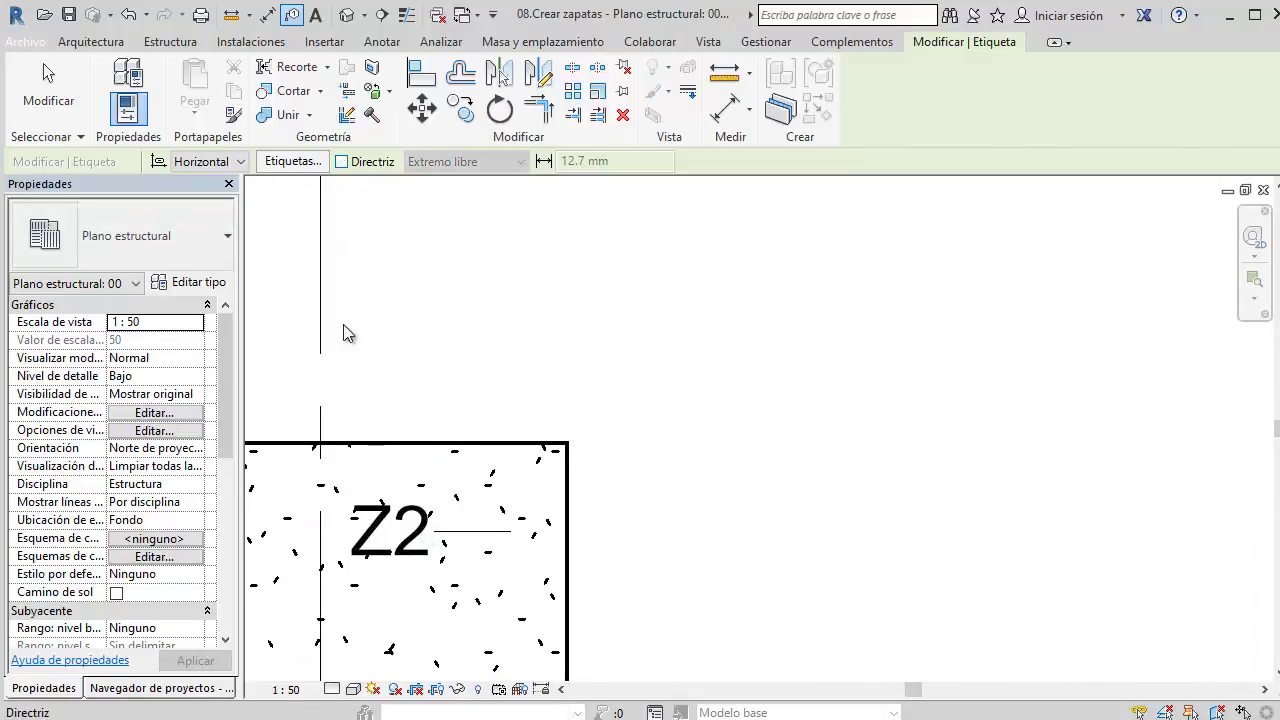
pyautogui.scroll(-1, 470, 354)
pyautogui.press('Escape')
# Step: Move the Z2 tag into the footing's upper-right corner
pyautogui.click(400, 505)
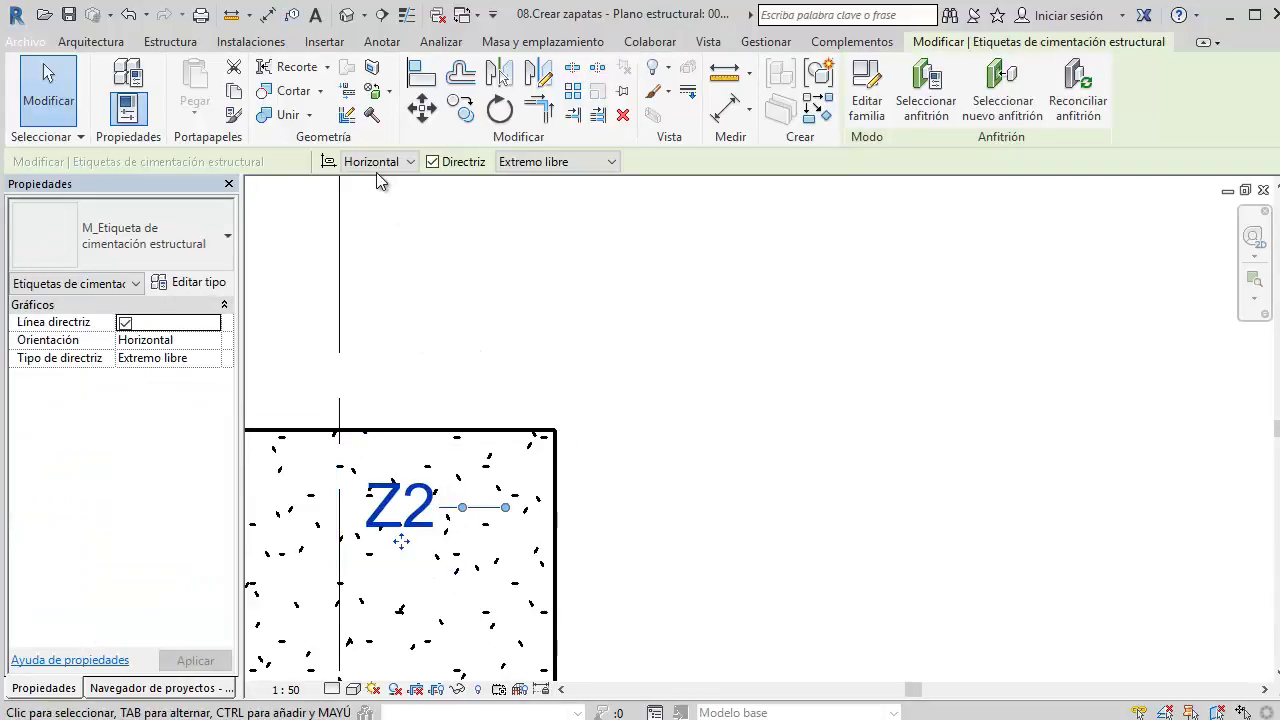
pyautogui.moveTo(420, 505); pyautogui.dragTo(515, 475)
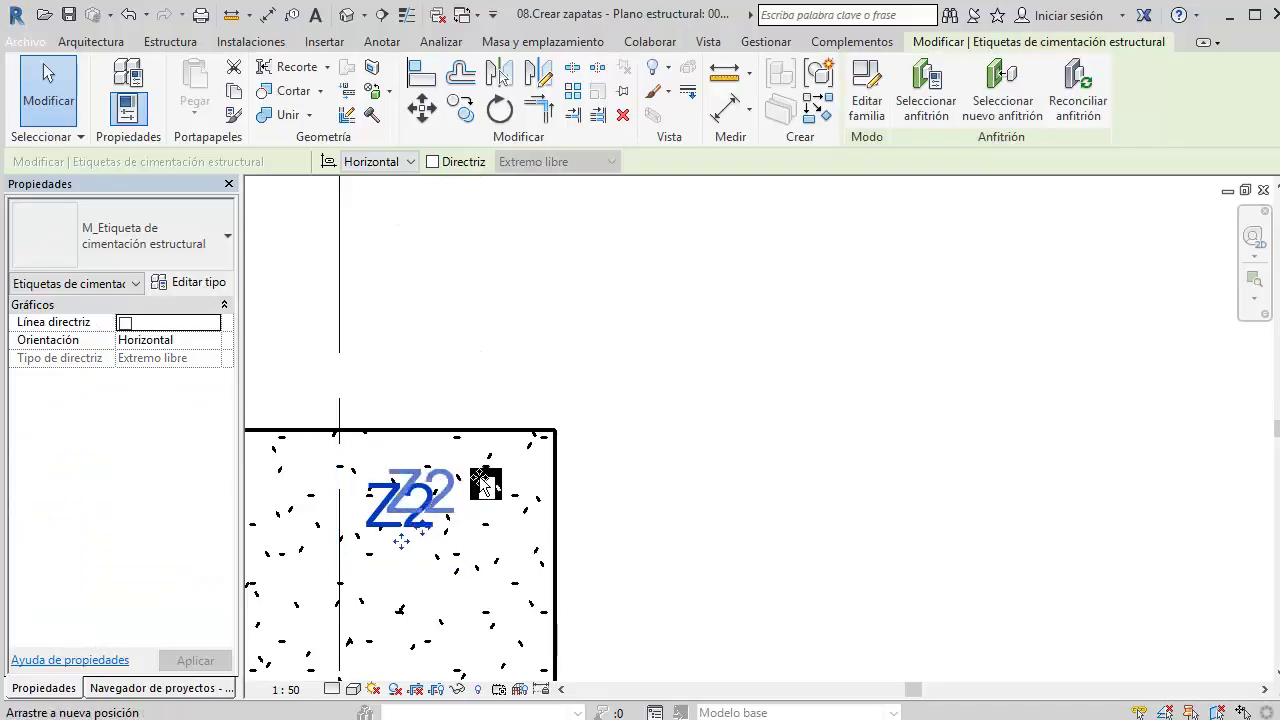
pyautogui.click(612, 376)
pyautogui.scroll(-2, 612, 376)
pyautogui.scroll(-2, 645, 360)
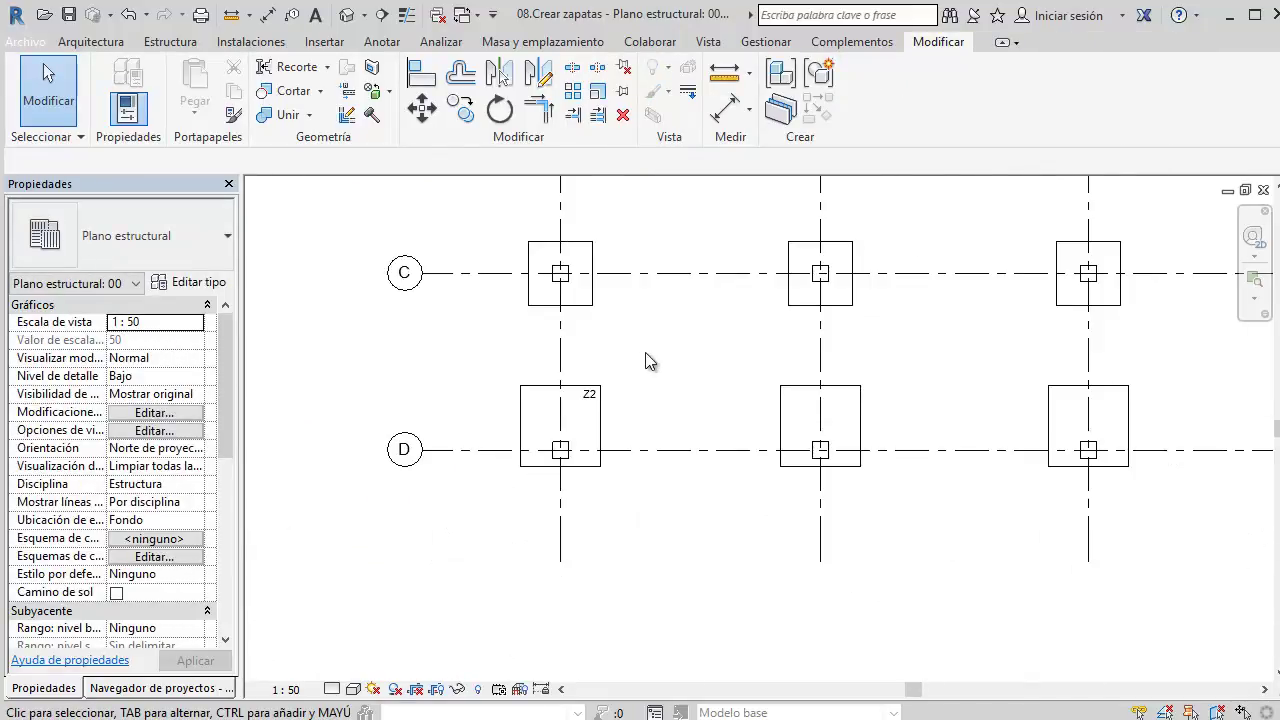
pyautogui.scroll(-2, 500, 550)
# Step: View the whole building in 3D to check footings under every column, then select the Sur elevation
pyautogui.scroll(-1, 503, 537)
pyautogui.moveTo(503, 537); pyautogui.dragTo(477, 511, button='middle')
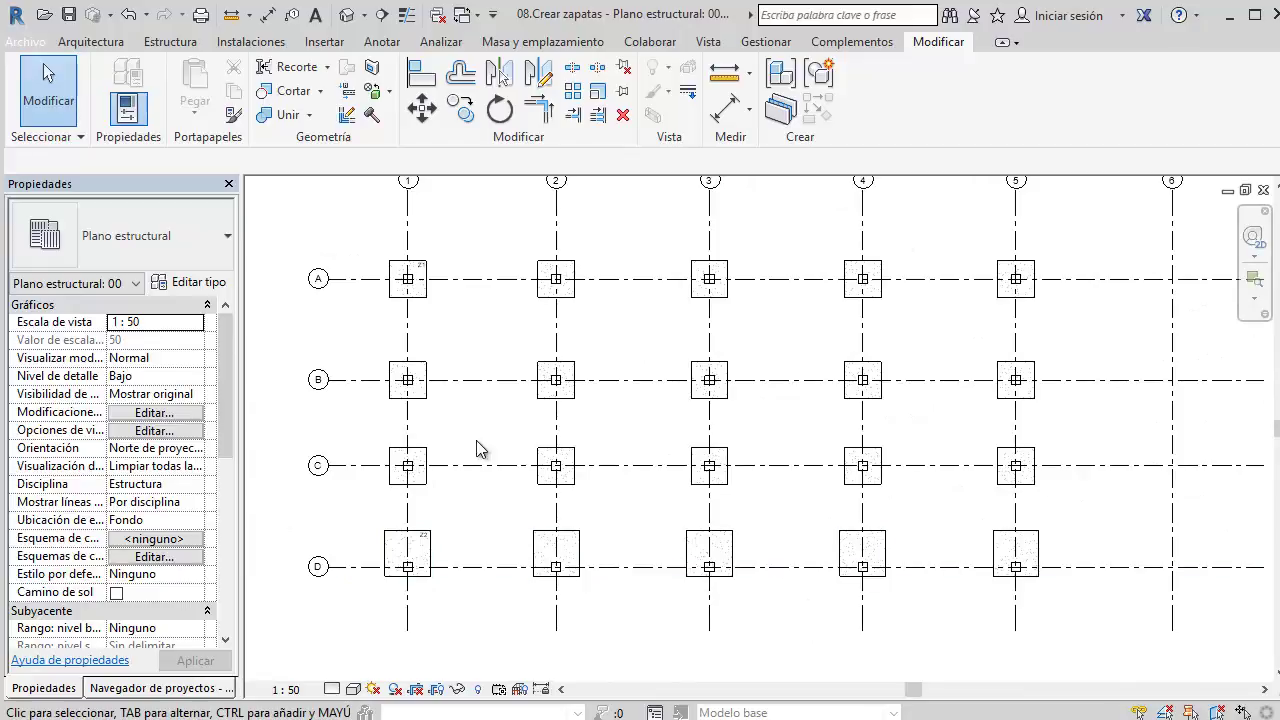
pyautogui.moveTo(551, 366); pyautogui.dragTo(533, 353, button='middle')
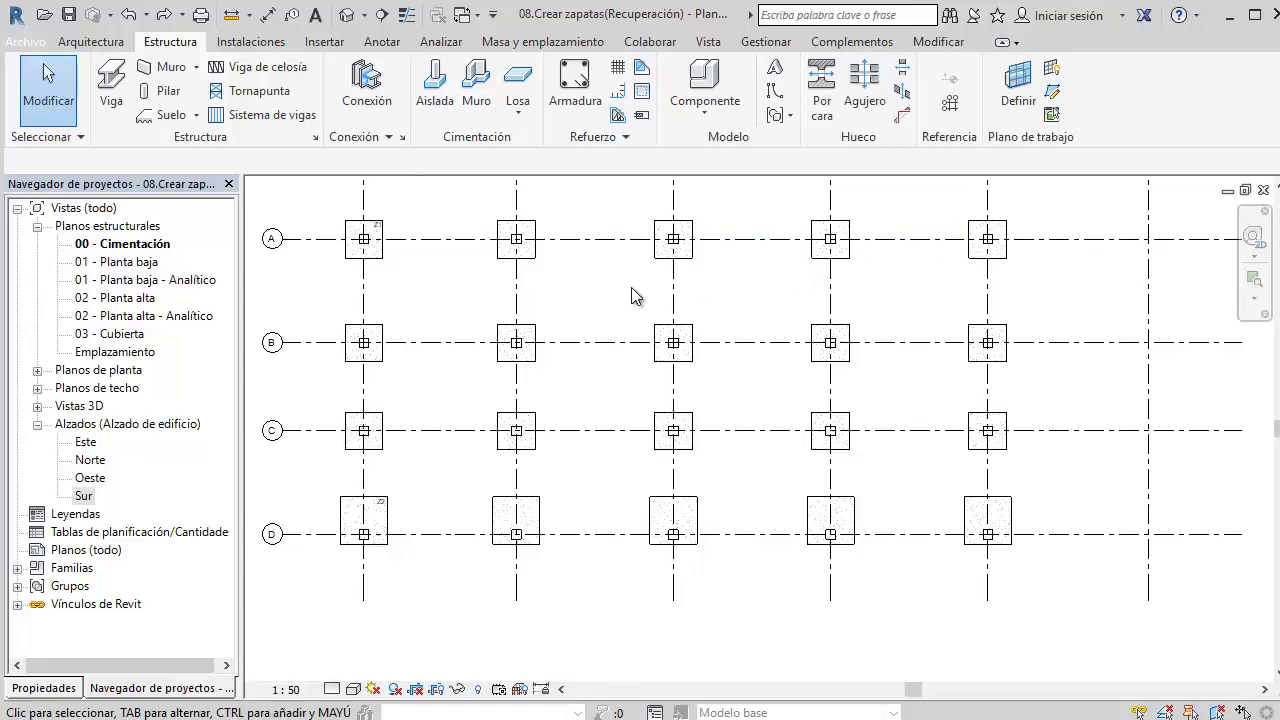
pyautogui.moveTo(588, 230)
pyautogui.mouseDown(button='middle')
pyautogui.moveTo(575, 207)
pyautogui.moveTo(585, 215)
pyautogui.mouseUp(button='middle')
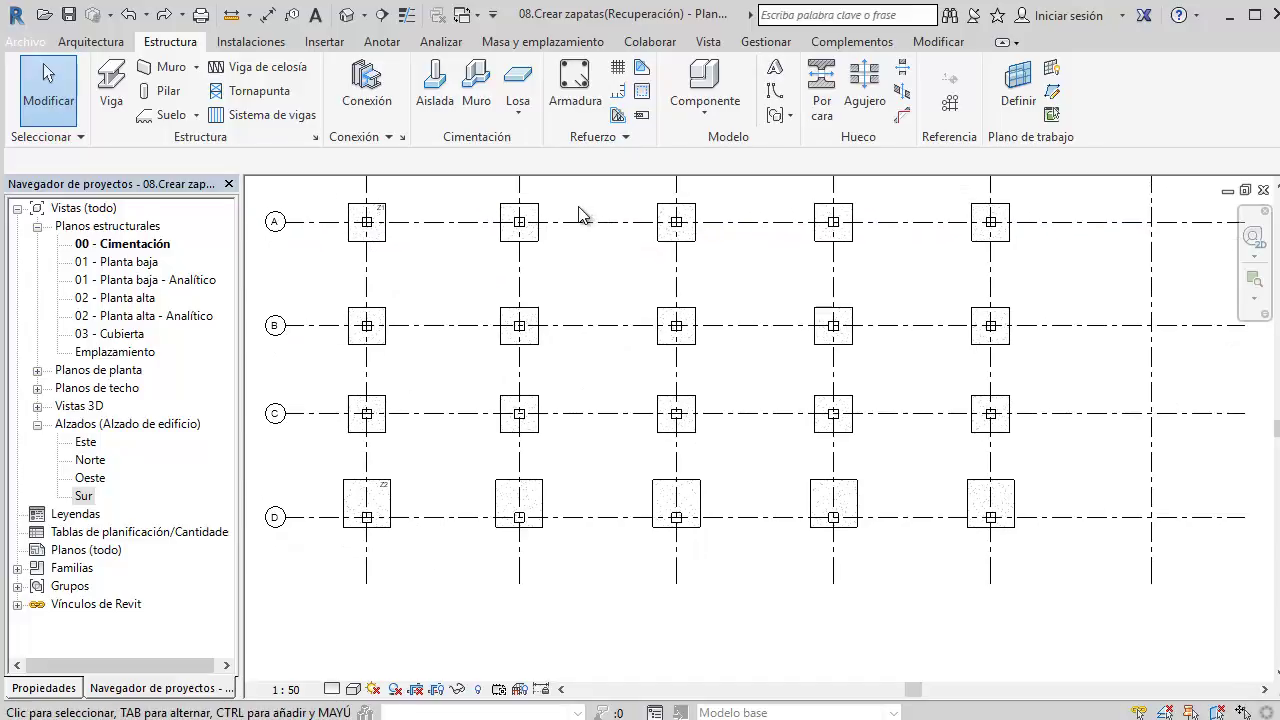
pyautogui.click(347, 15)
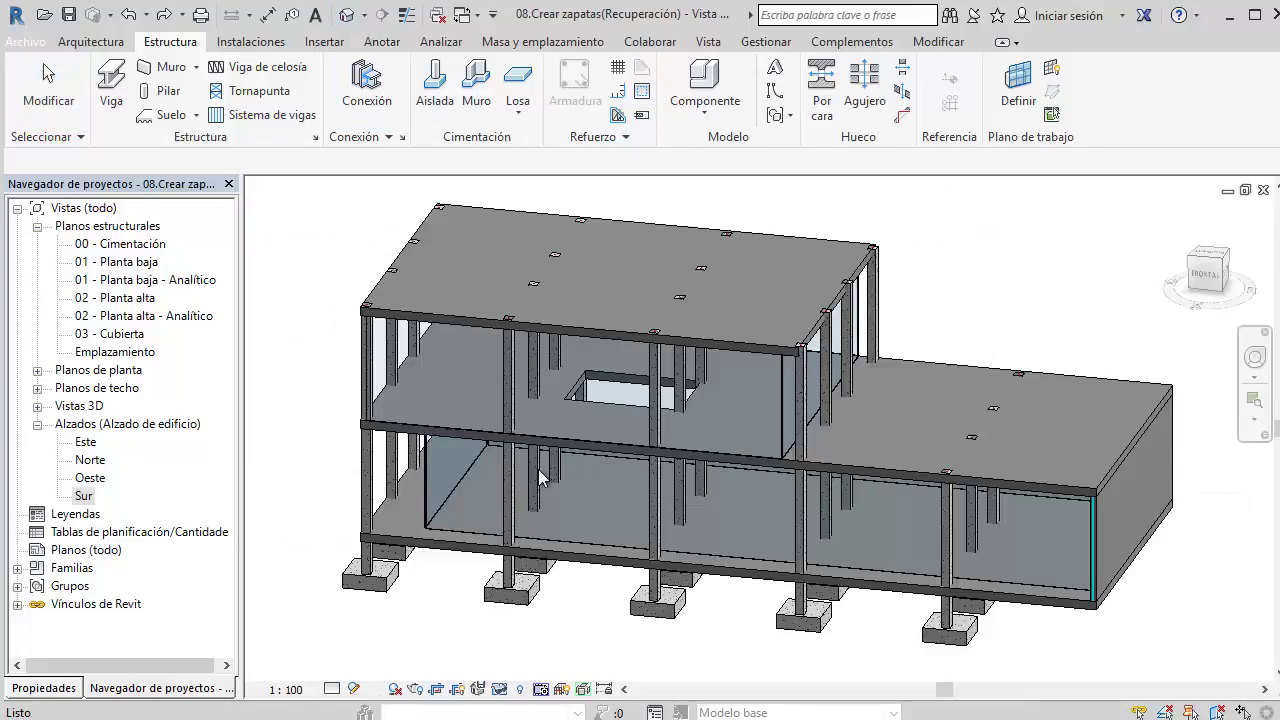
pyautogui.scroll(5, 340, 518)
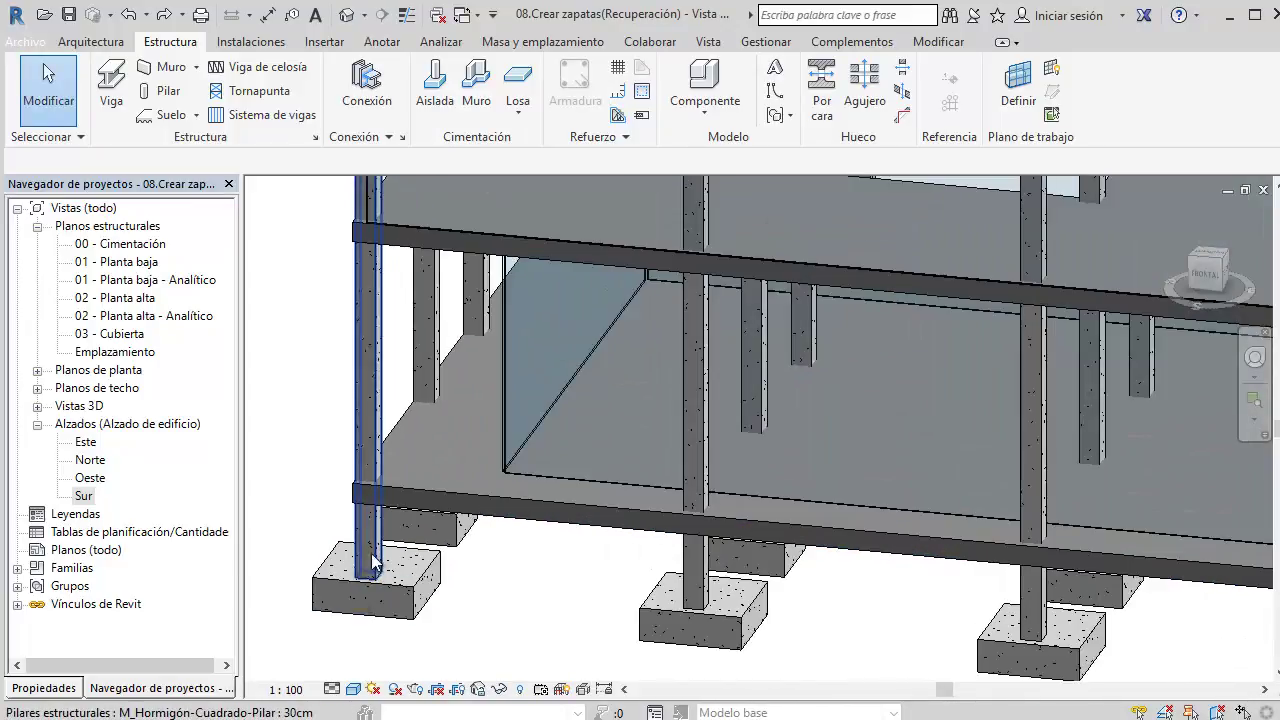
pyautogui.moveTo(564, 535); pyautogui.dragTo(476, 519, button='middle')
pyautogui.scroll(-5, 481, 516)
pyautogui.keyDown('shift'); pyautogui.moveTo(574, 580); pyautogui.dragTo(643, 528, button='middle'); pyautogui.keyUp('shift')
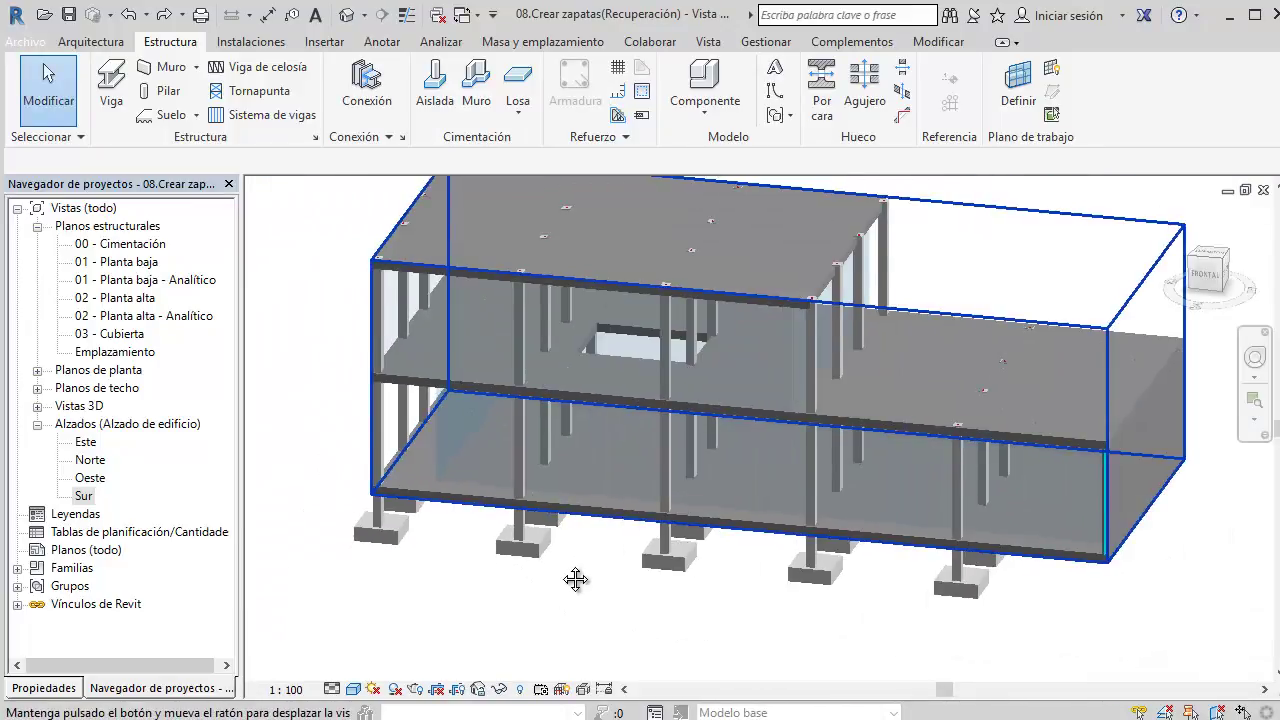
pyautogui.click(90, 497)
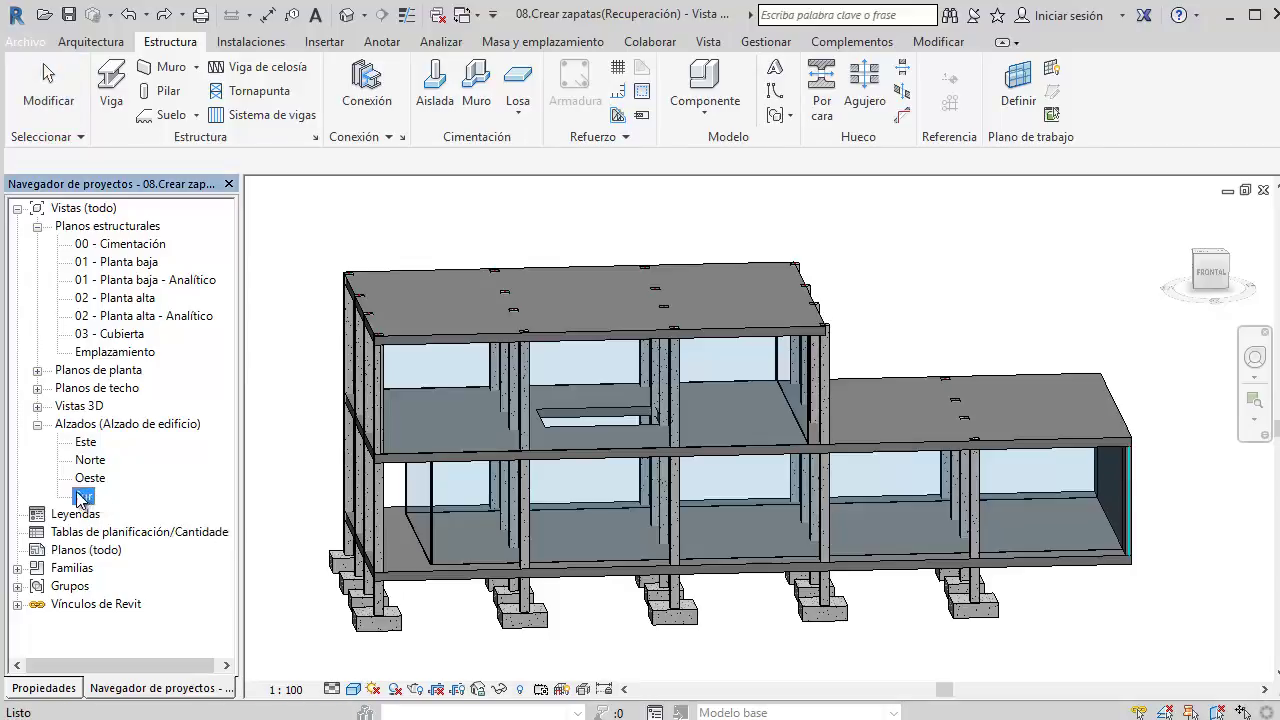
# Step: In the Sur elevation, filter the selection to structural columns and set Nivel superior to 01 - Planta baja
pyautogui.doubleClick(78, 497)
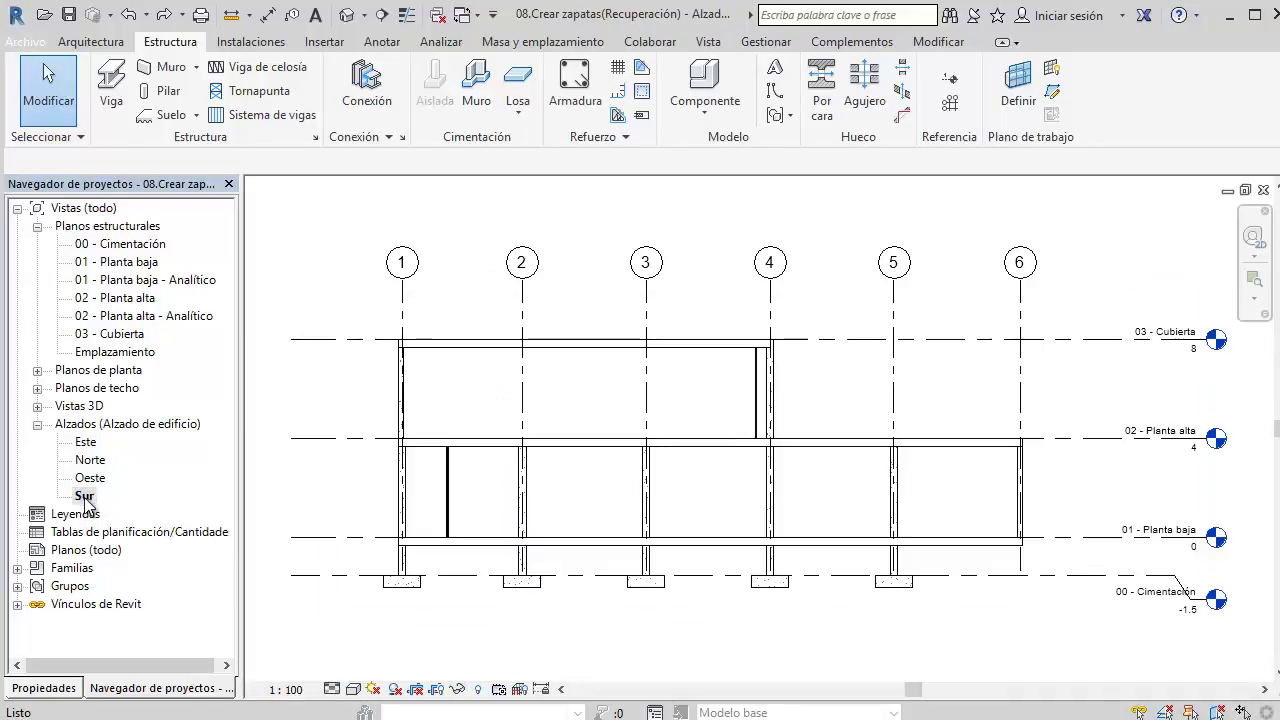
pyautogui.scroll(-2, 915, 380)
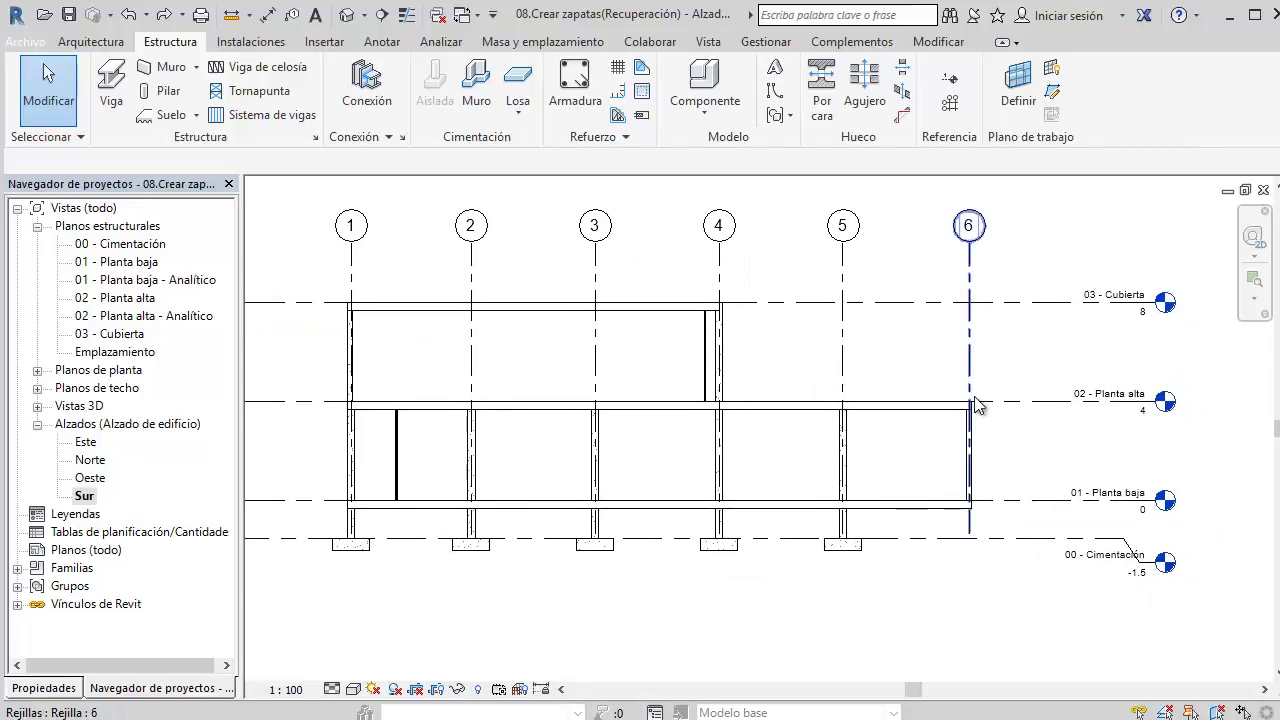
pyautogui.moveTo(708, 437)
pyautogui.mouseDown()
pyautogui.moveTo(365, 527)
pyautogui.moveTo(356, 512)
pyautogui.mouseUp()
pyautogui.click(951, 95)
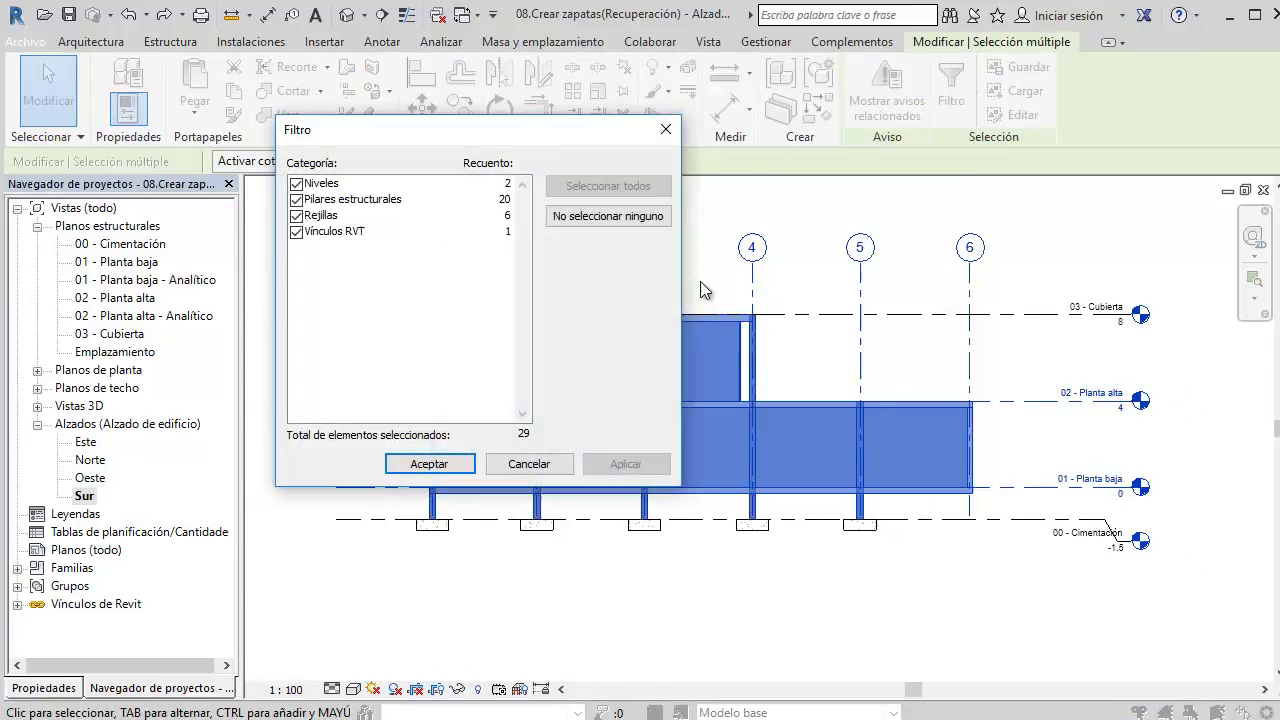
pyautogui.click(590, 216)
pyautogui.click(296, 200)
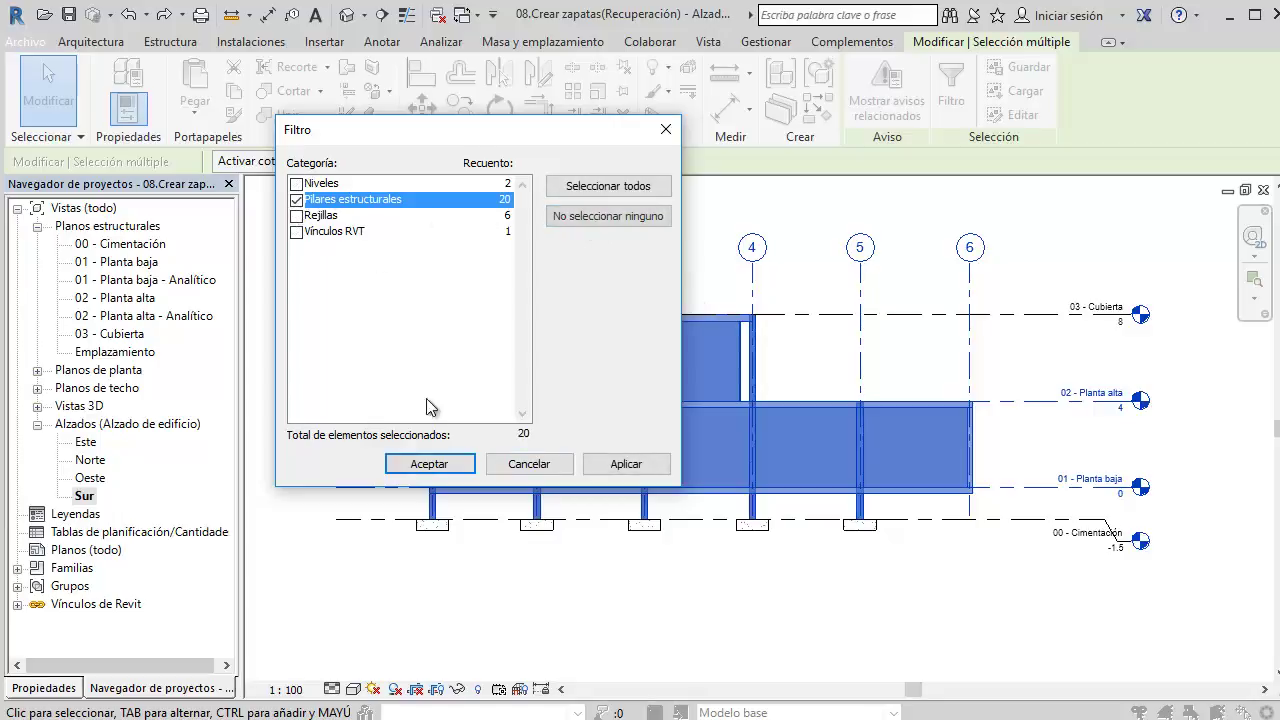
pyautogui.click(433, 463)
pyautogui.scroll(1, 660, 400)
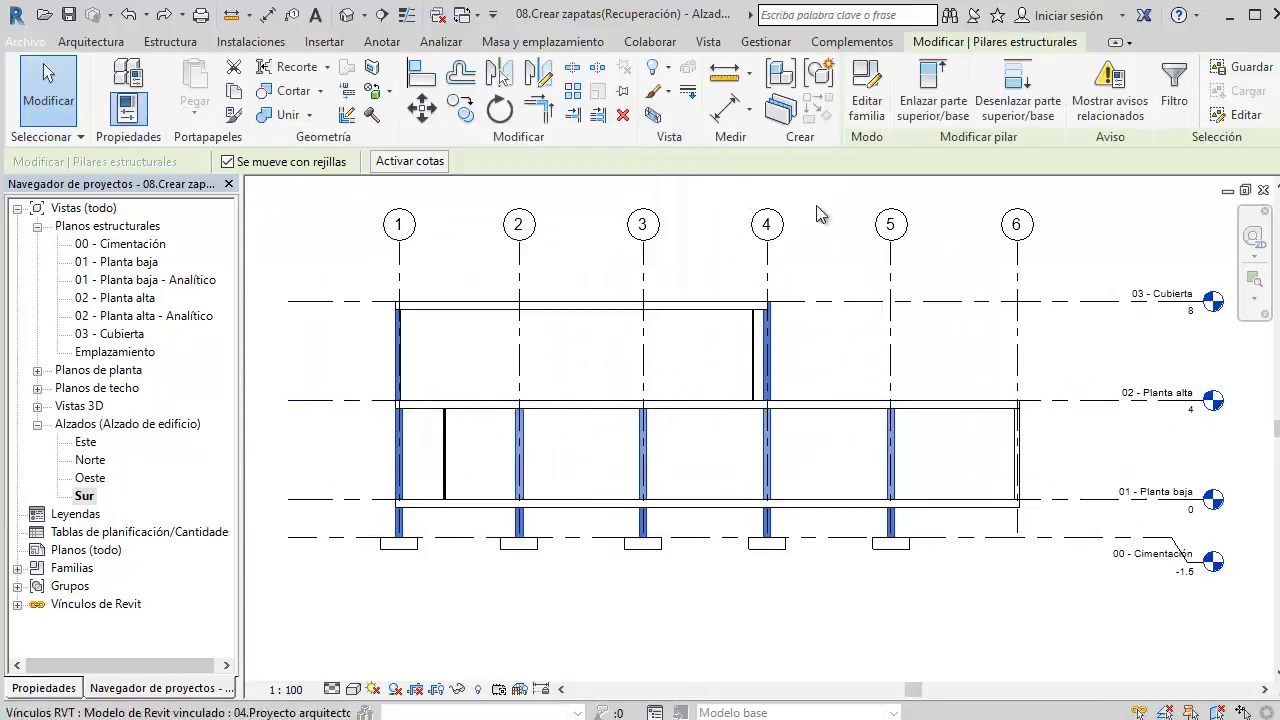
pyautogui.click(42, 688)
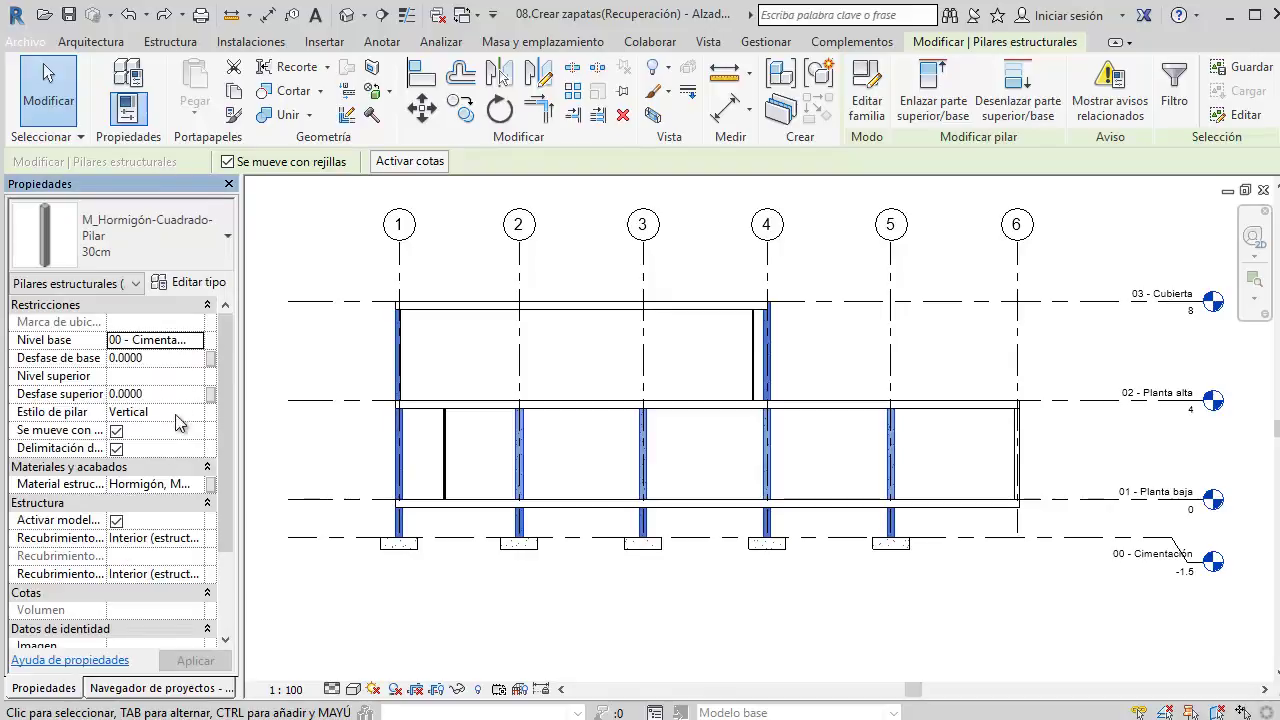
pyautogui.click(197, 380)
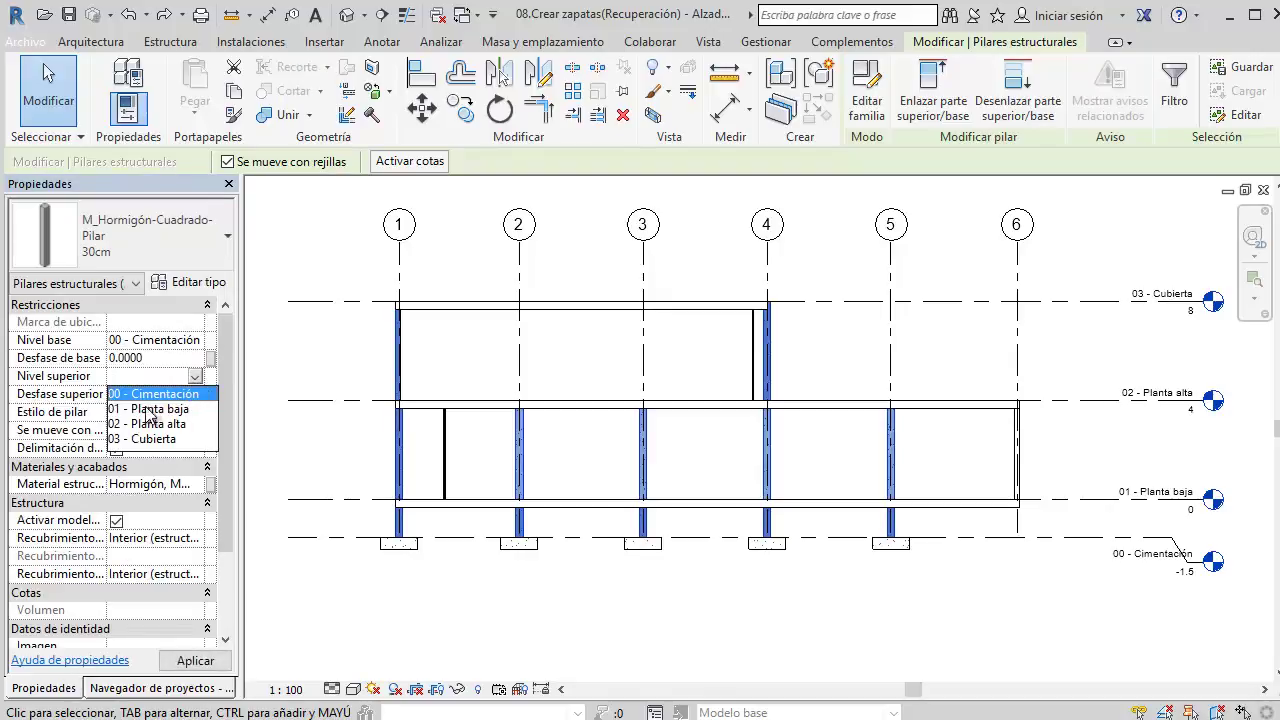
pyautogui.click(155, 409)
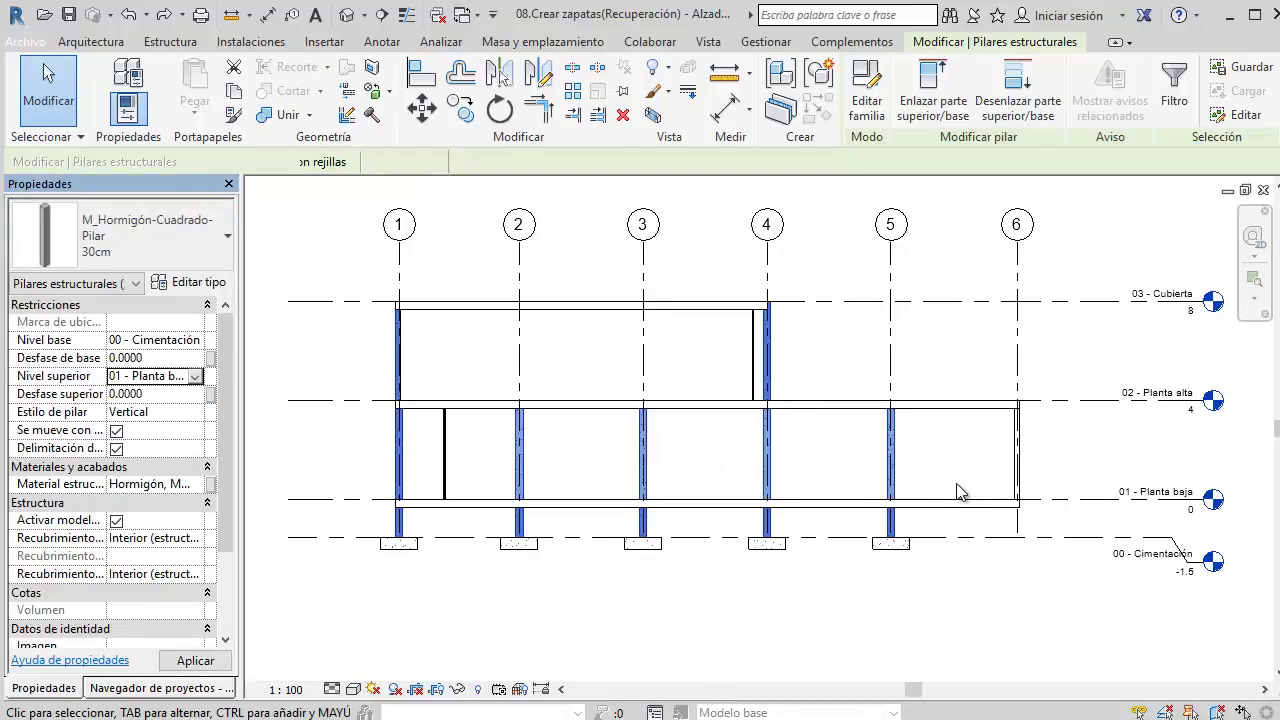
# Step: Check the shortened columns on their footings in the default 3D view, then return to Alzado Sur
pyautogui.click(346, 14)
pyautogui.keyDown('shift'); pyautogui.moveTo(657, 428); pyautogui.dragTo(543, 507, button='middle'); pyautogui.keyUp('shift')
pyautogui.scroll(3, 743, 643)
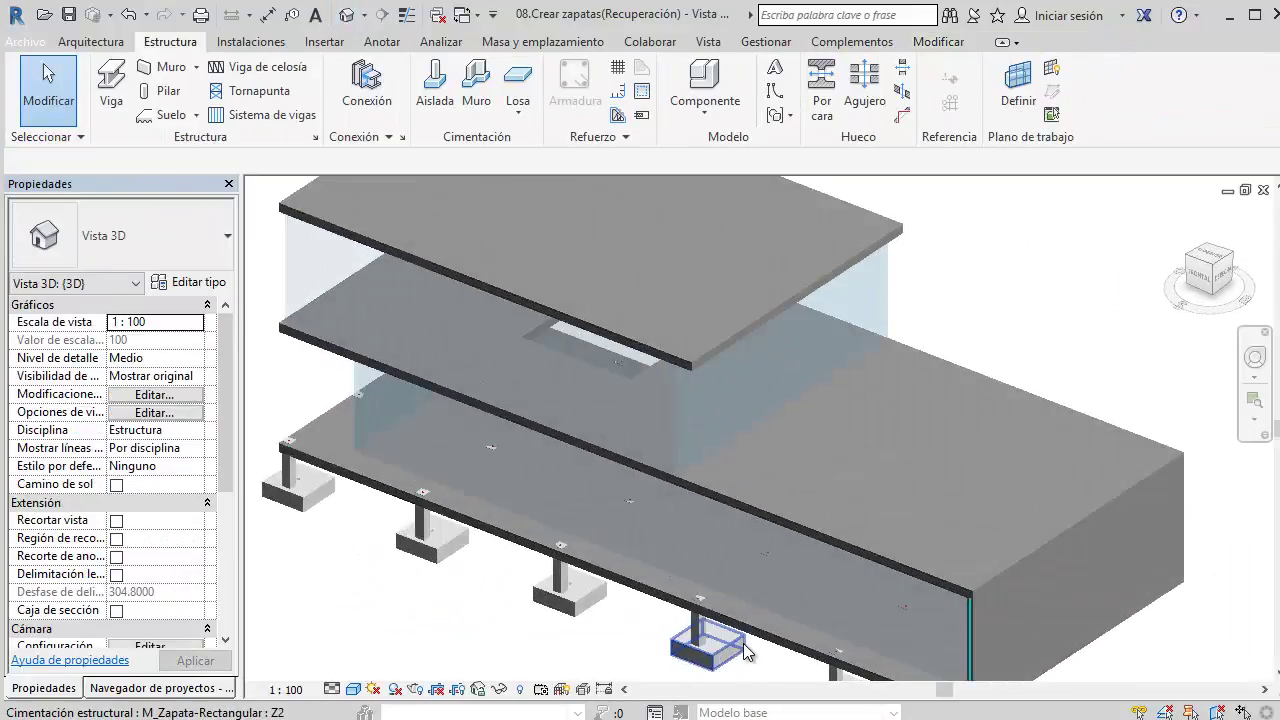
pyautogui.scroll(3, 700, 540)
pyautogui.scroll(2, 689, 502)
pyautogui.moveTo(712, 455)
pyautogui.mouseDown(button='middle')
pyautogui.moveTo(733, 481)
pyautogui.moveTo(789, 486)
pyautogui.mouseUp(button='middle')
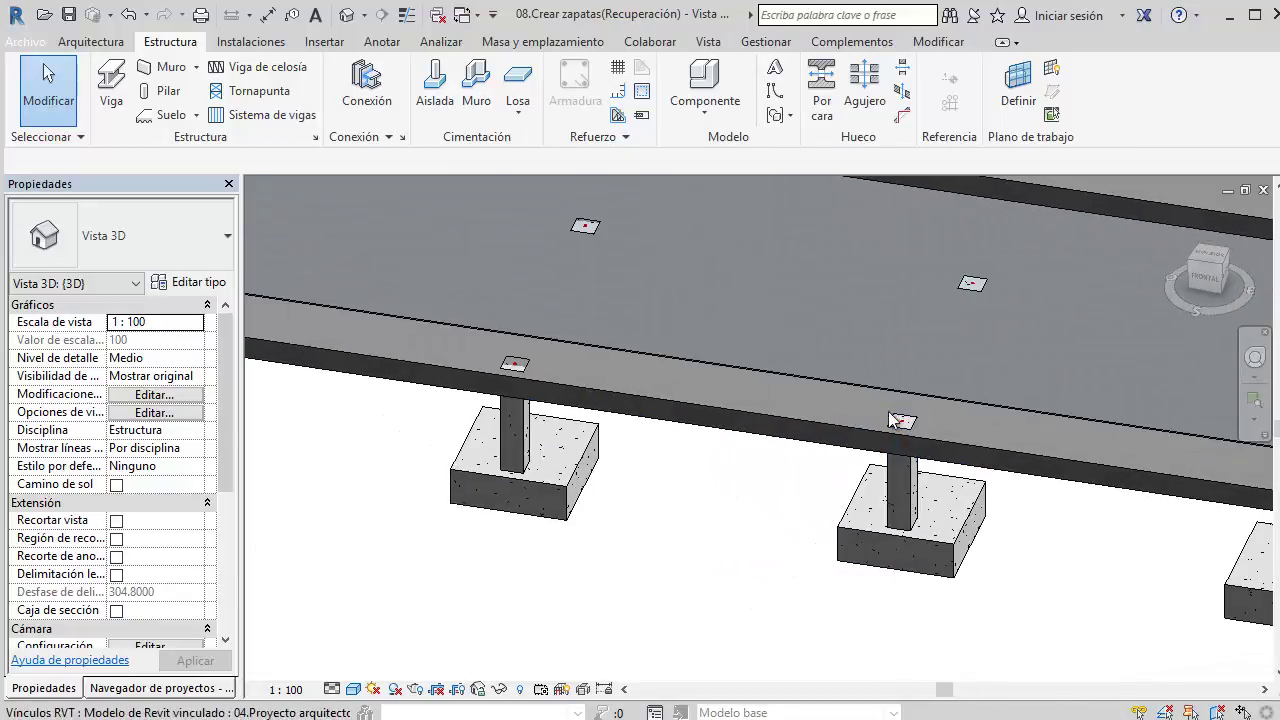
pyautogui.click(1263, 189)
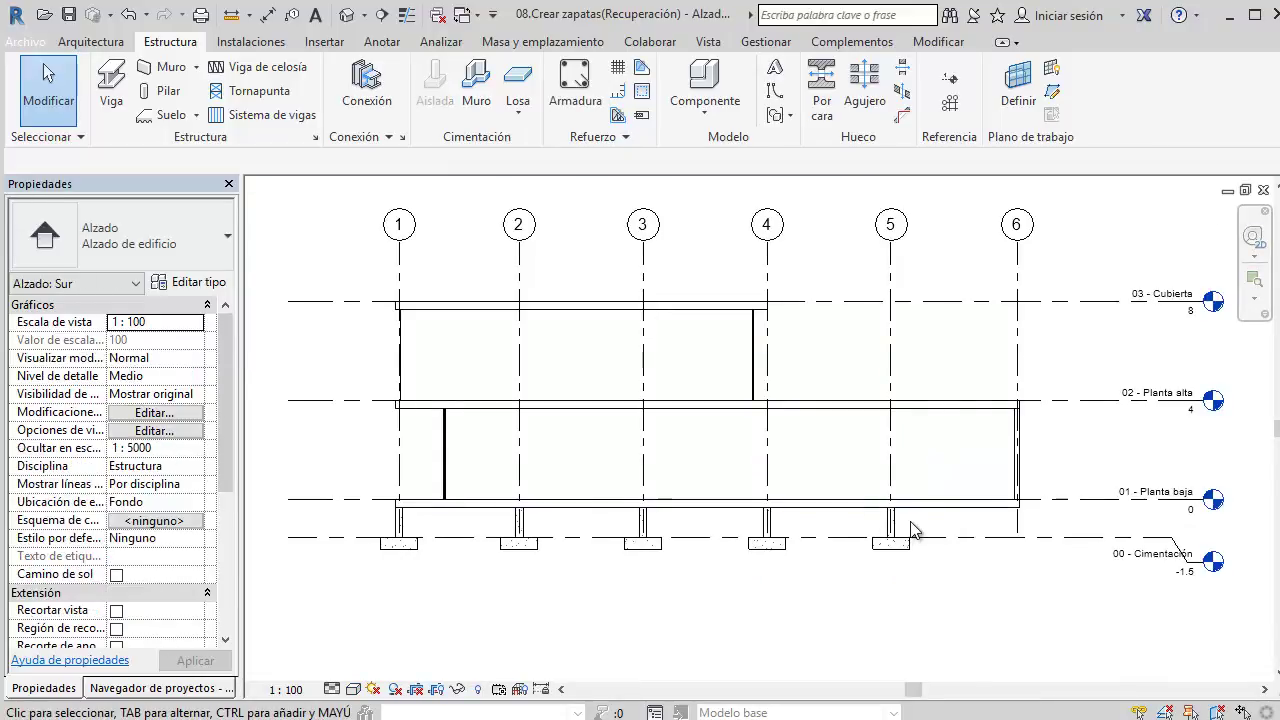
# Step: Select the five foundation columns across the elevation
pyautogui.scroll(1, 912, 530)
pyautogui.moveTo(920, 518); pyautogui.dragTo(326, 527)
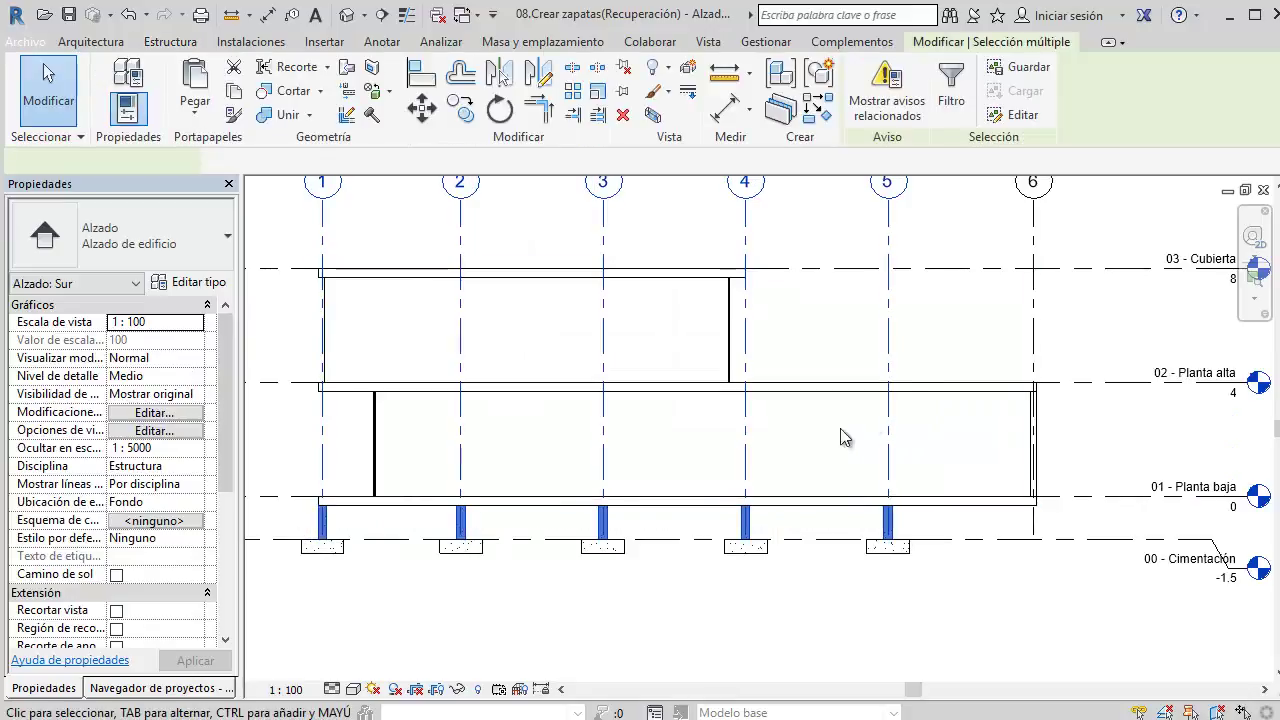
pyautogui.moveTo(980, 277); pyautogui.dragTo(1031, 323, button='middle')
pyautogui.keyDown('shift'); pyautogui.moveTo(1020, 279); pyautogui.dragTo(309, 296); pyautogui.keyUp('shift')
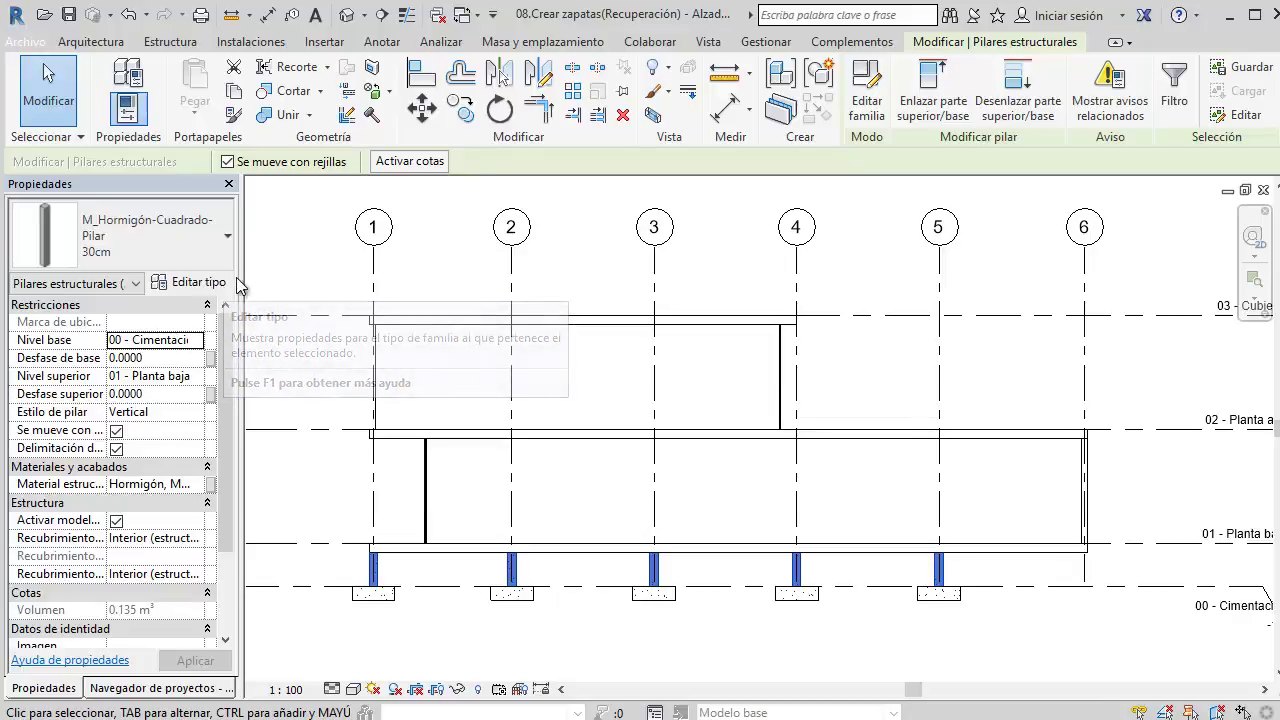
# Step: Duplicate the column type as 50cm with b = 0.5, then view the building in 3D
pyautogui.click(200, 285)
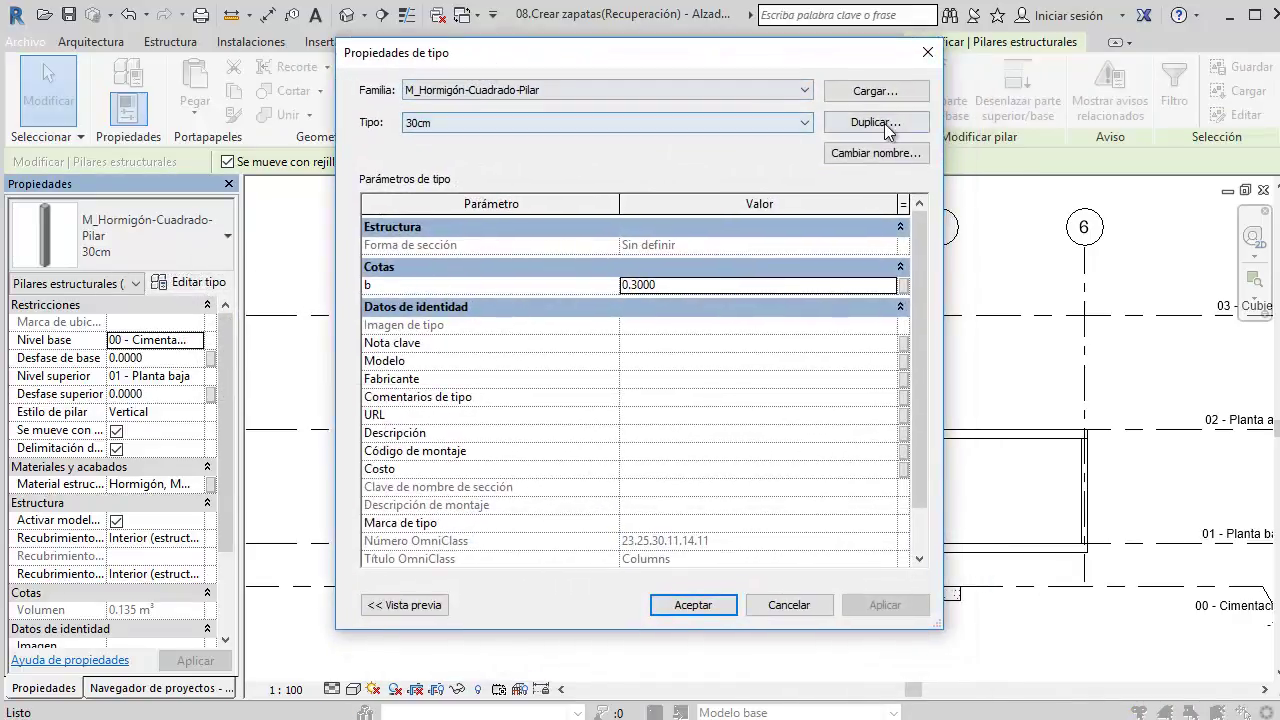
pyautogui.click(885, 124)
pyautogui.write('50')
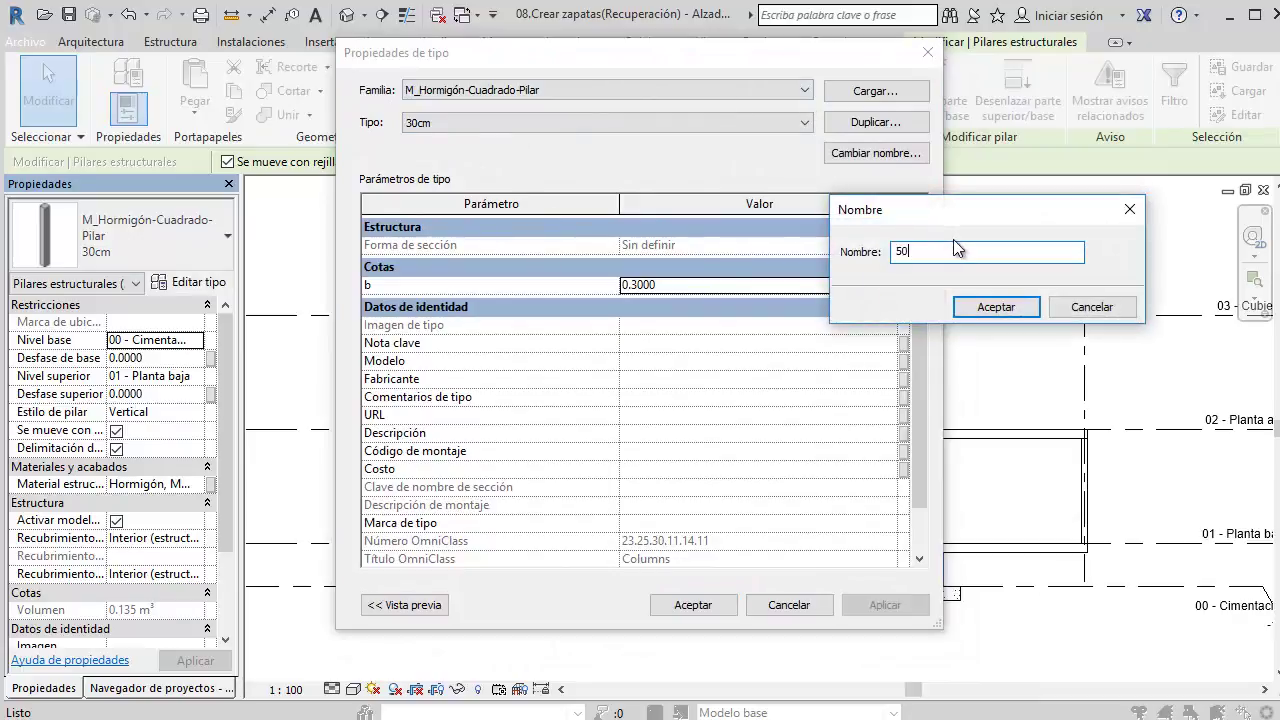
pyautogui.write('cm')
pyautogui.press('Return')
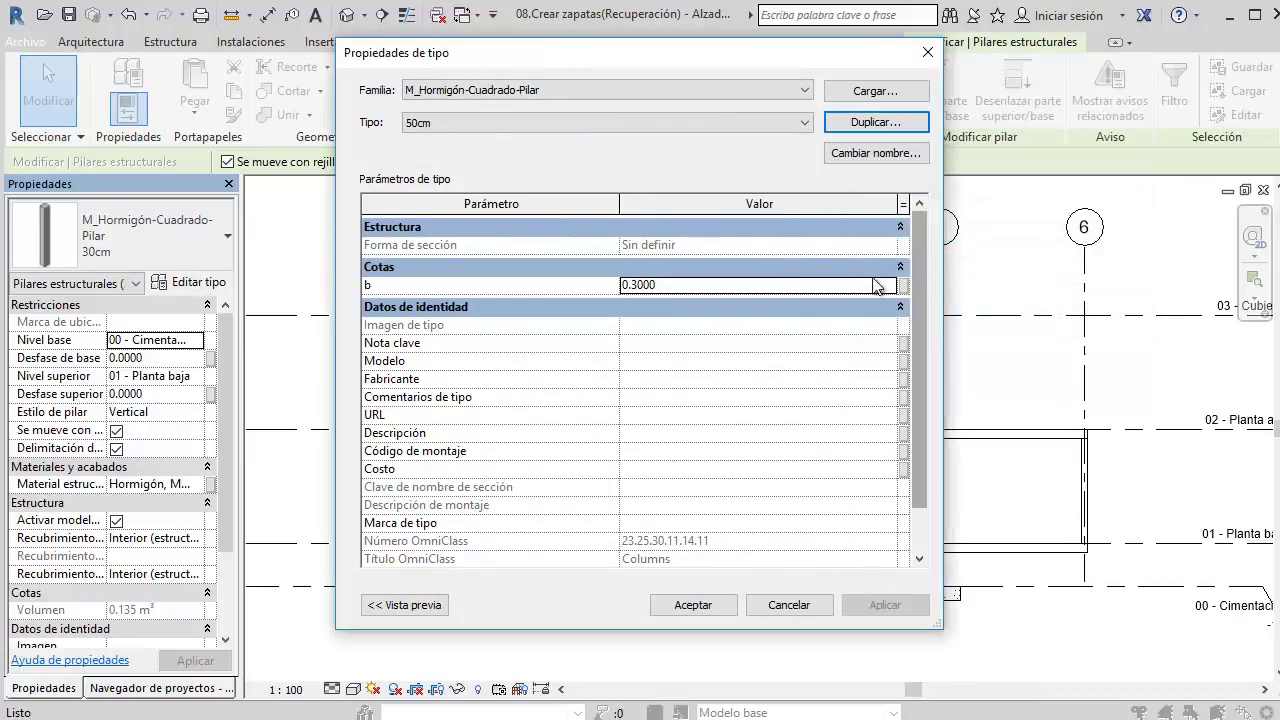
pyautogui.click(868, 283)
pyautogui.press('Return')
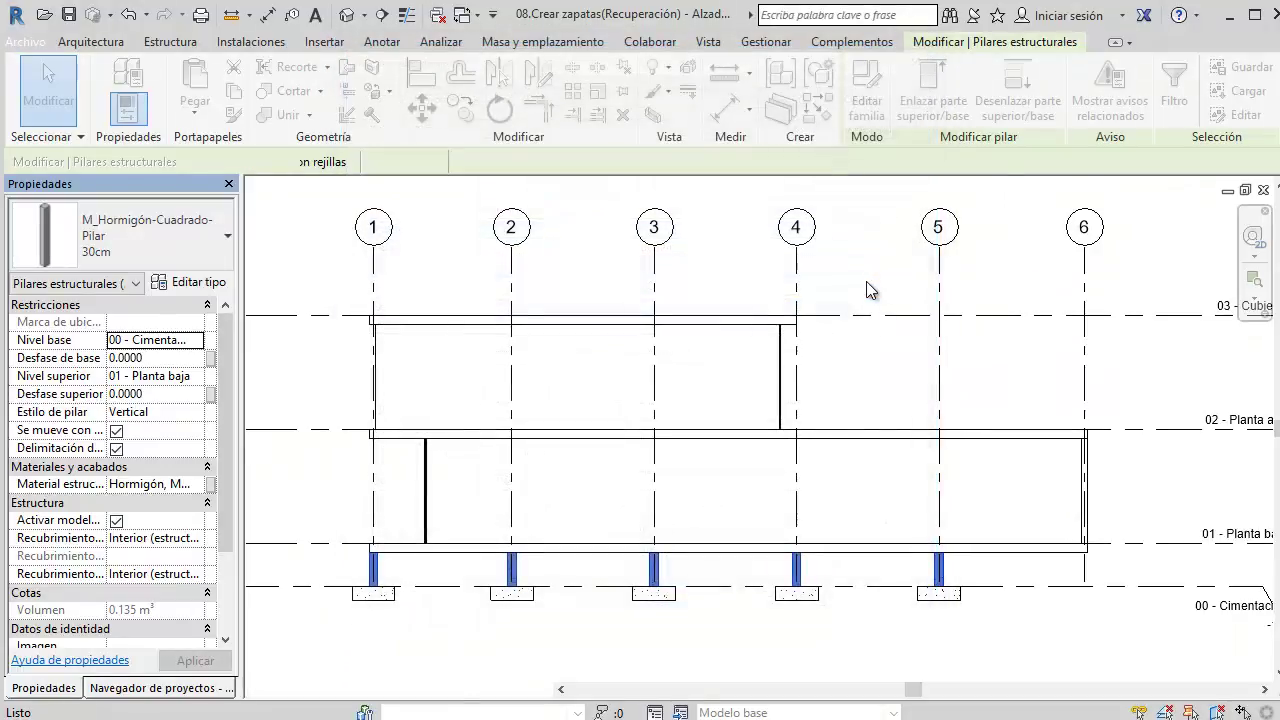
pyautogui.press('Escape')
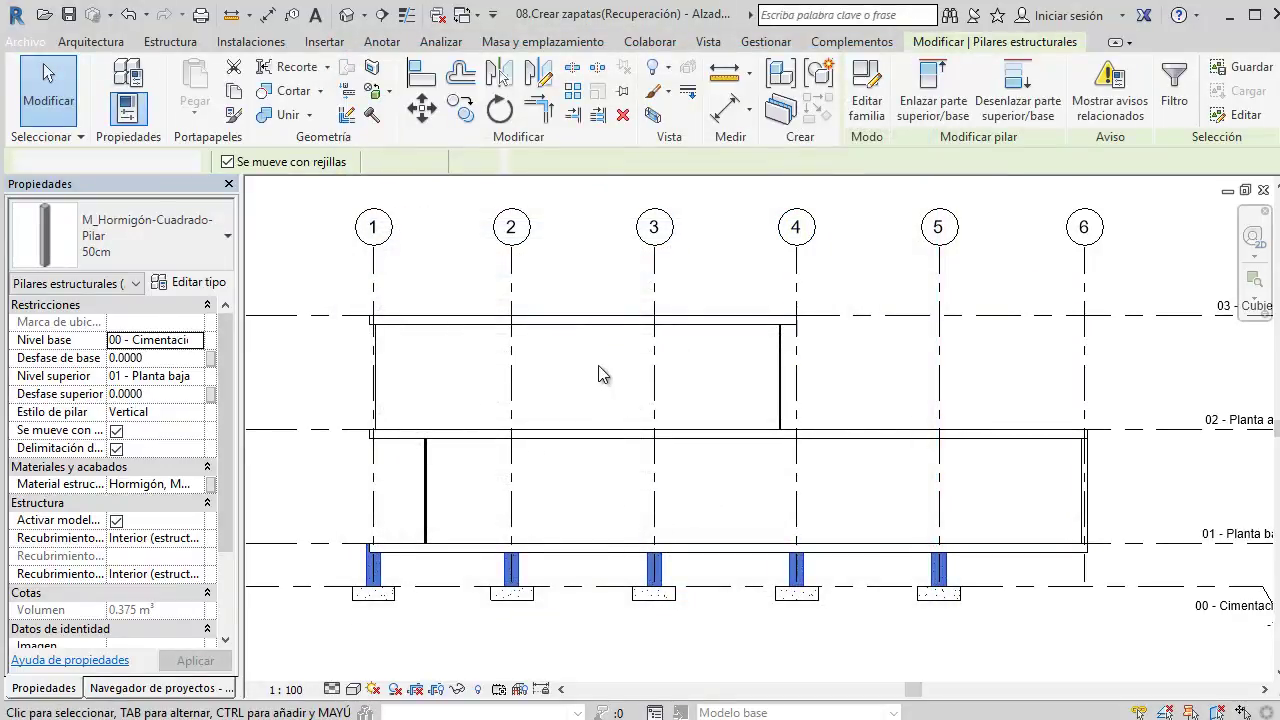
pyautogui.click(346, 14)
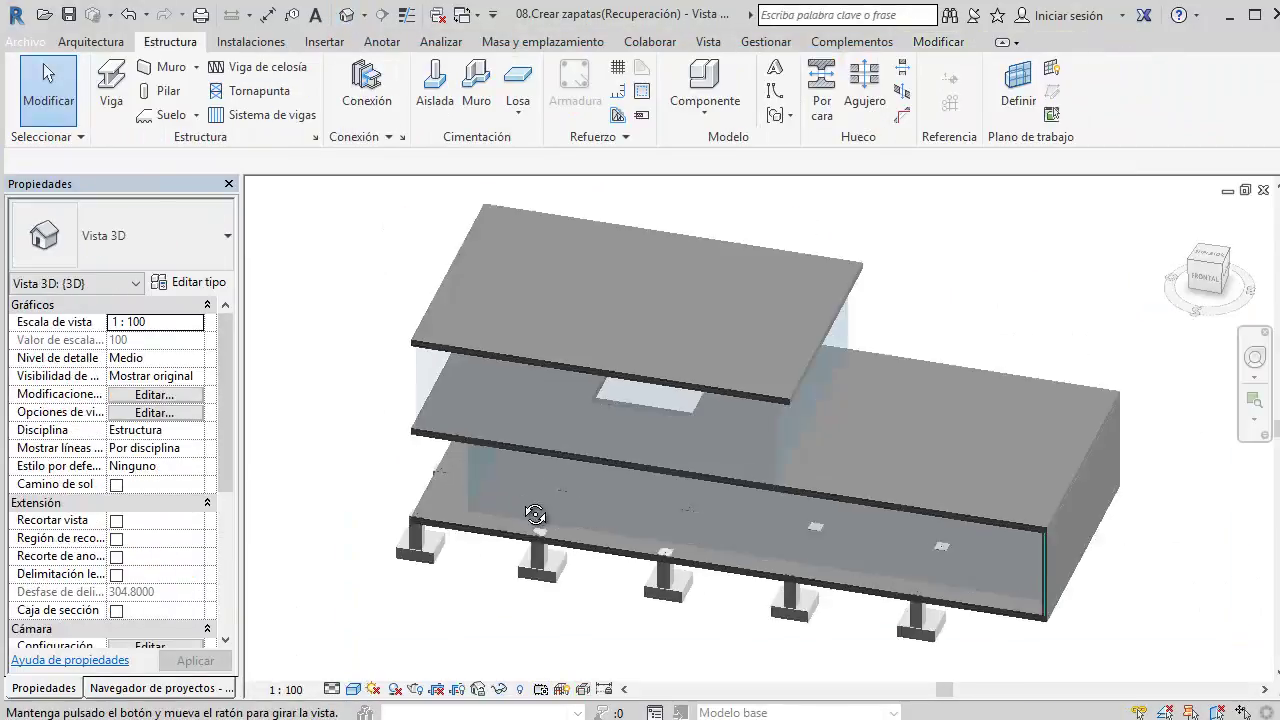
# Step: Back in Alzado Sur, filter a crossing selection of columns and grids down to Pilares estructurales only
pyautogui.scroll(1, 554, 510)
pyautogui.scroll(2, 550, 520)
pyautogui.scroll(1, 548, 530)
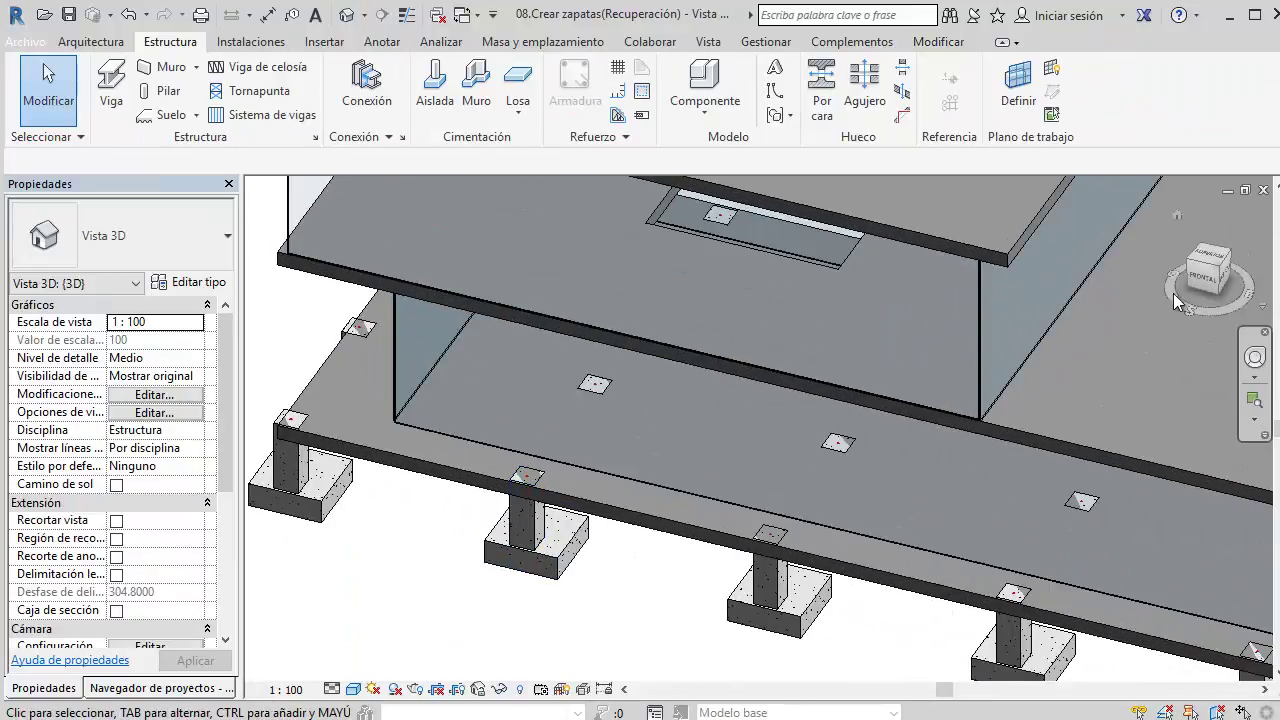
pyautogui.click(1263, 190)
pyautogui.moveTo(974, 614); pyautogui.dragTo(980, 471, button='middle')
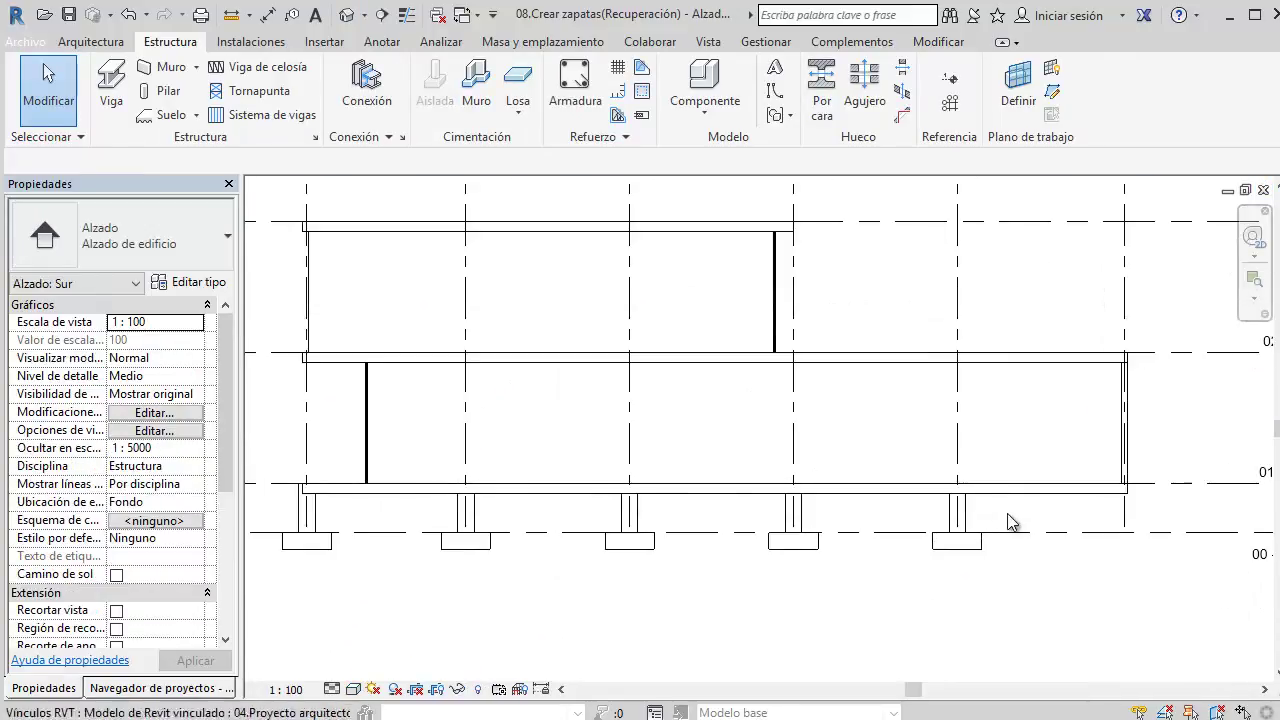
pyautogui.moveTo(995, 517); pyautogui.dragTo(285, 515)
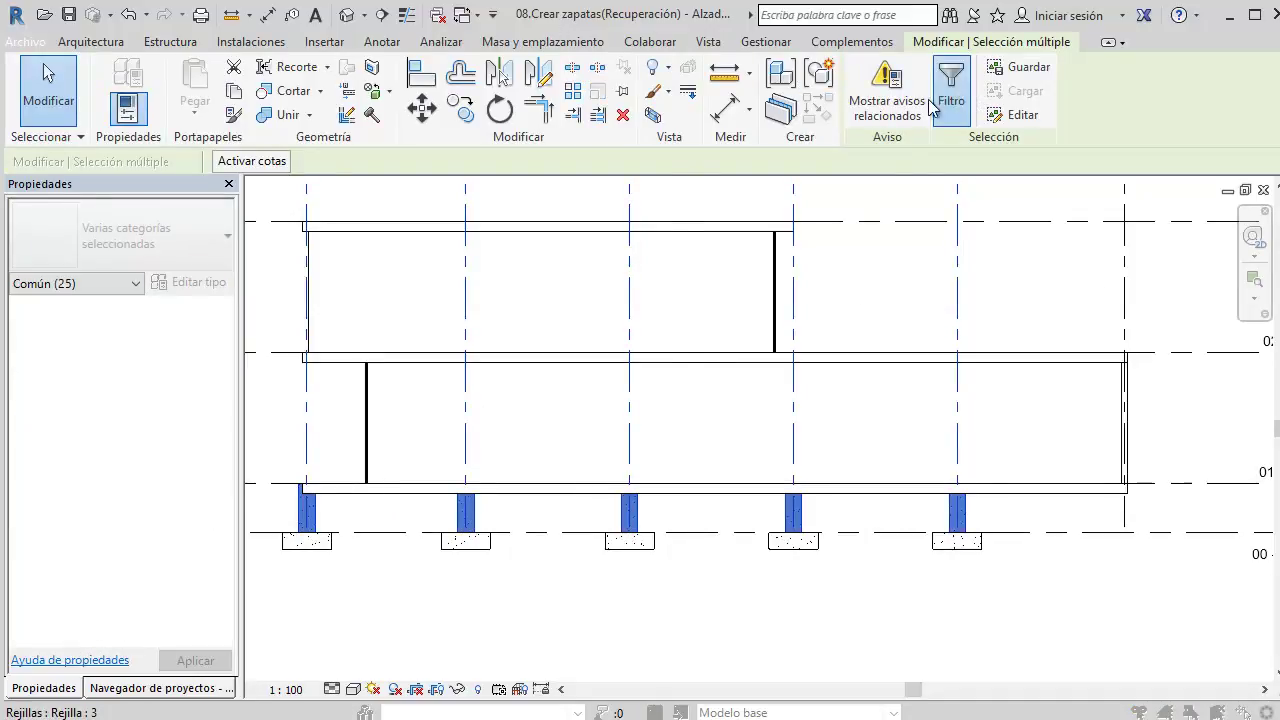
pyautogui.click(932, 107)
pyautogui.click(604, 222)
pyautogui.click(296, 184)
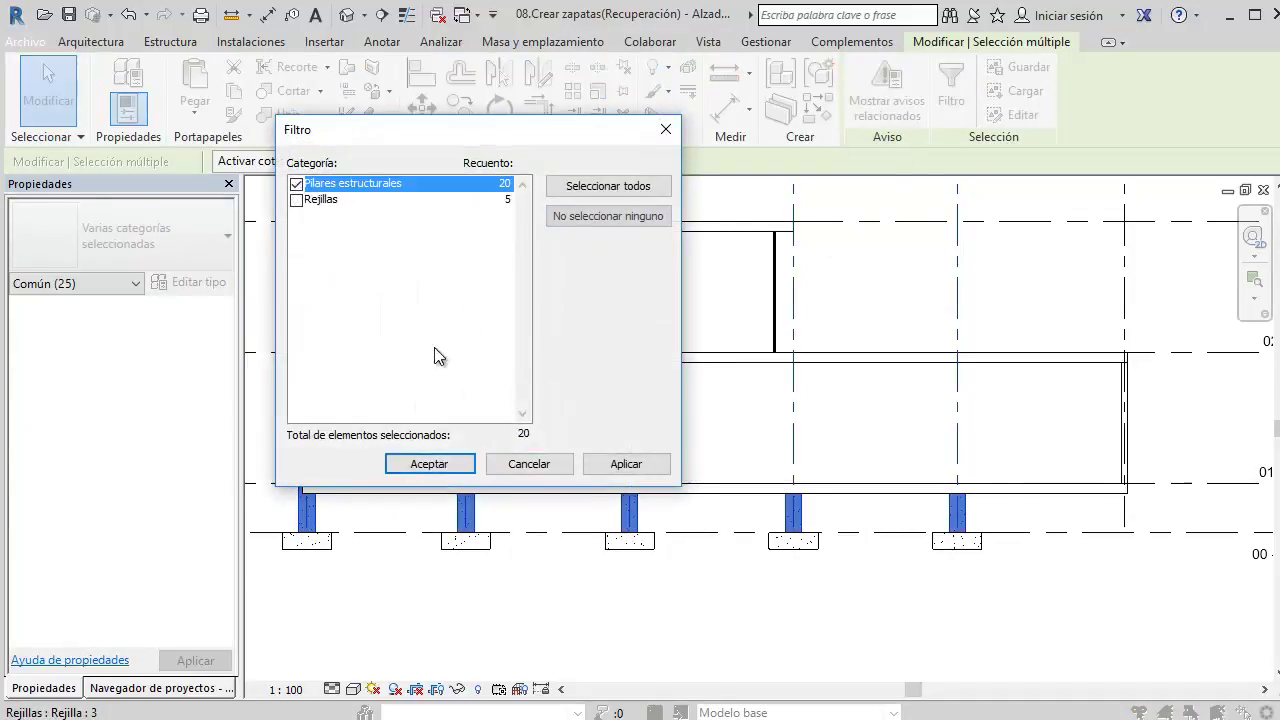
pyautogui.click(430, 463)
pyautogui.moveTo(449, 457); pyautogui.dragTo(549, 391, button='middle')
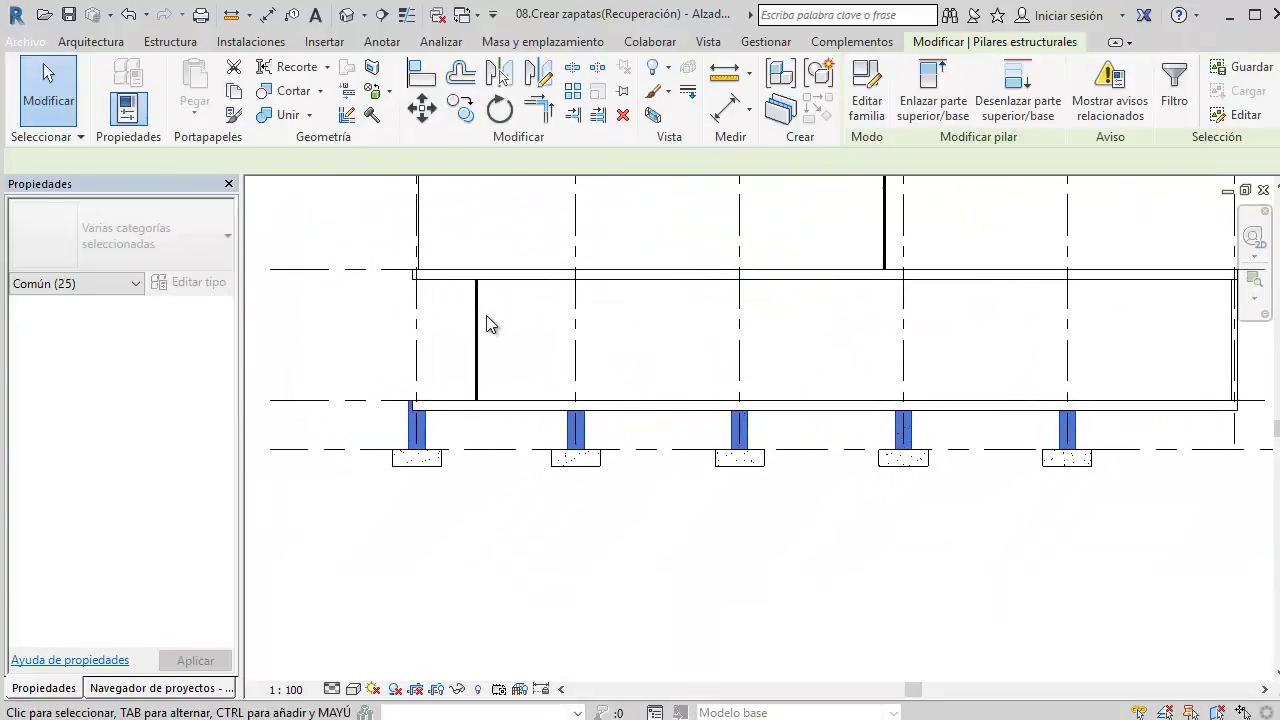
pyautogui.scroll(2, 490, 323)
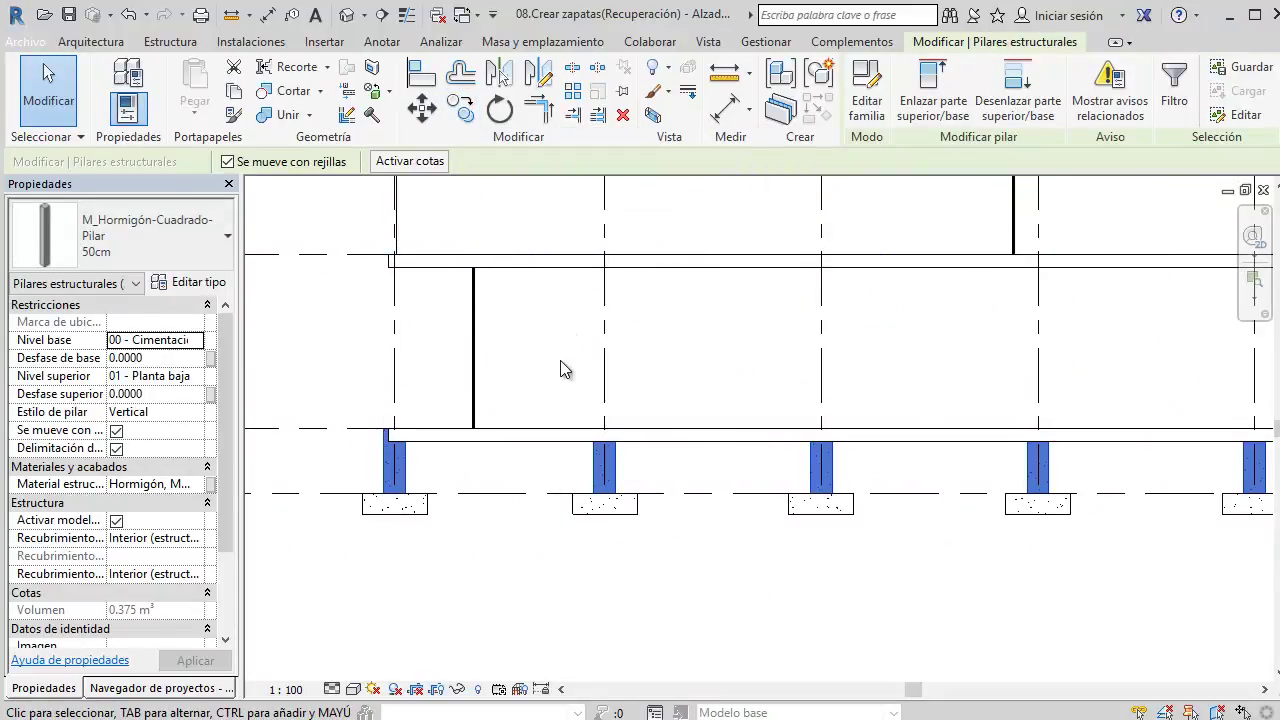
# Step: Copy the columns from their top at the foundation up onto the 01 - Planta baja slab
pyautogui.press('m')
pyautogui.press('v')
pyautogui.scroll(2, 394, 471)
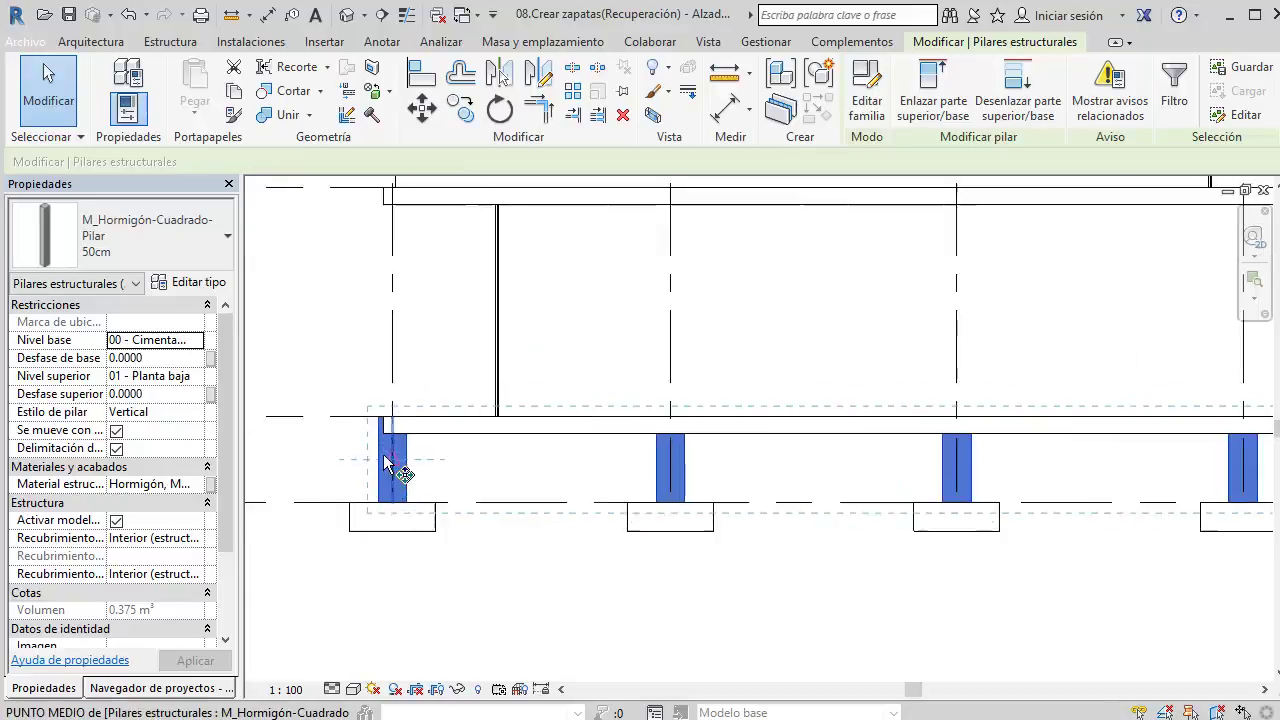
pyautogui.scroll(2, 414, 523)
pyautogui.click(400, 540)
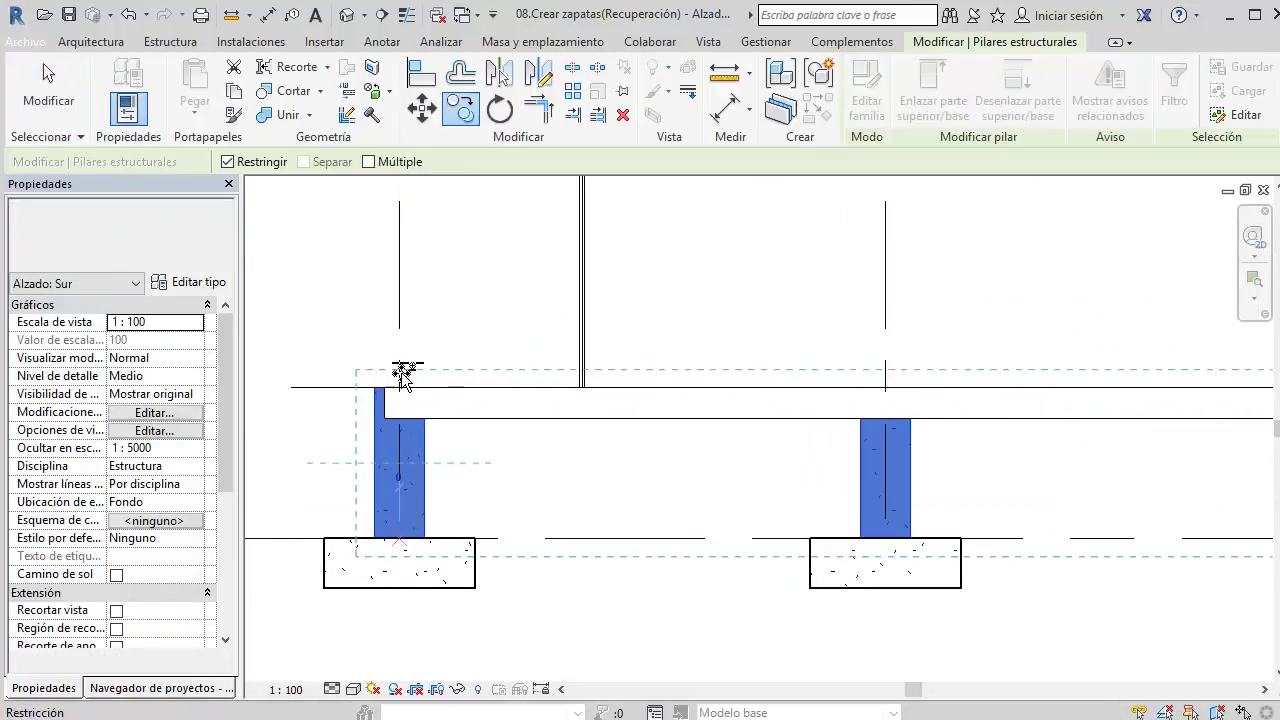
pyautogui.scroll(-1, 634, 357)
pyautogui.scroll(-3, 640, 400)
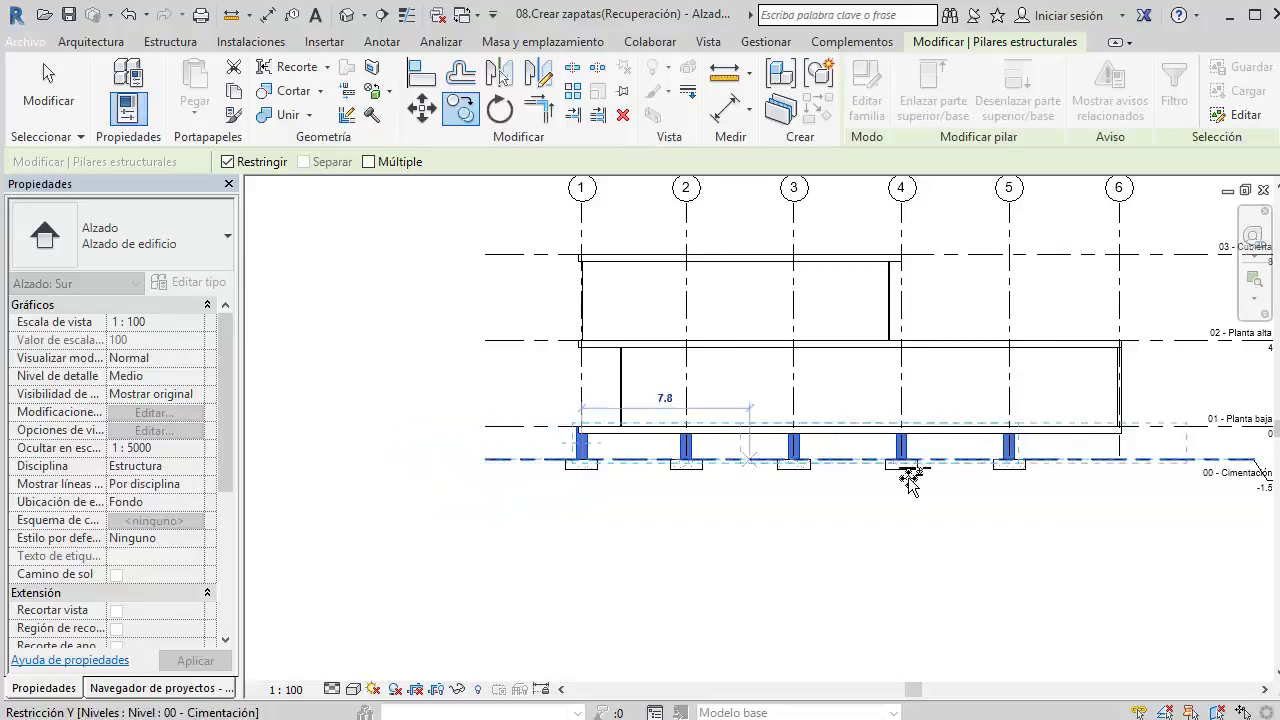
pyautogui.scroll(2, 571, 443)
pyautogui.scroll(3, 622, 440)
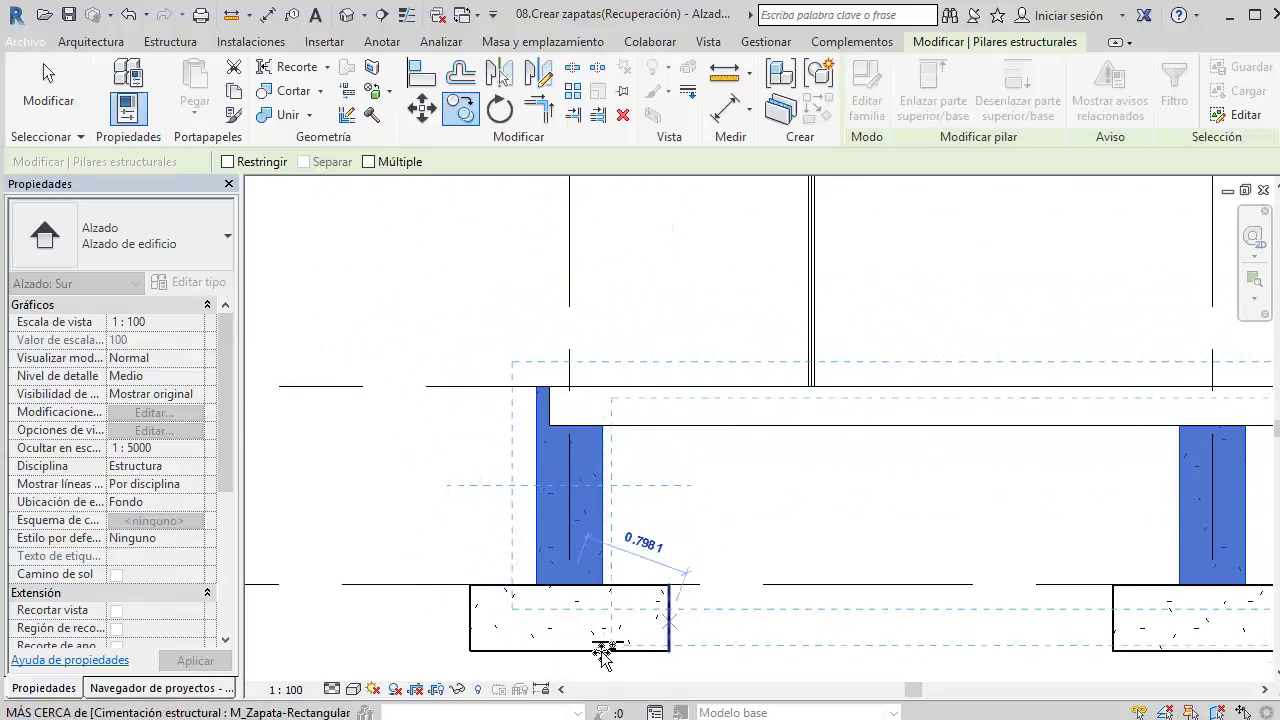
pyautogui.click(572, 387)
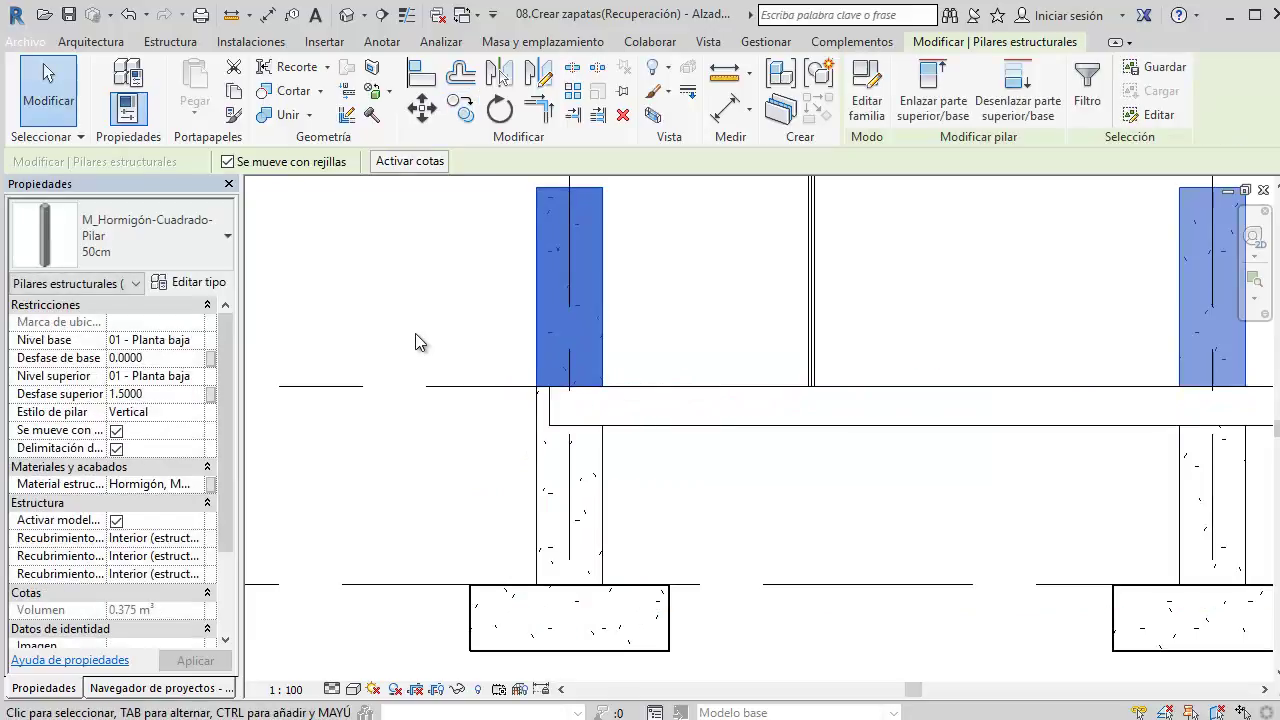
# Step: Set the copied columns' Nivel superior to 03 - Cubierta
pyautogui.scroll(-5, 418, 342)
pyautogui.moveTo(651, 326); pyautogui.dragTo(641, 376, button='middle')
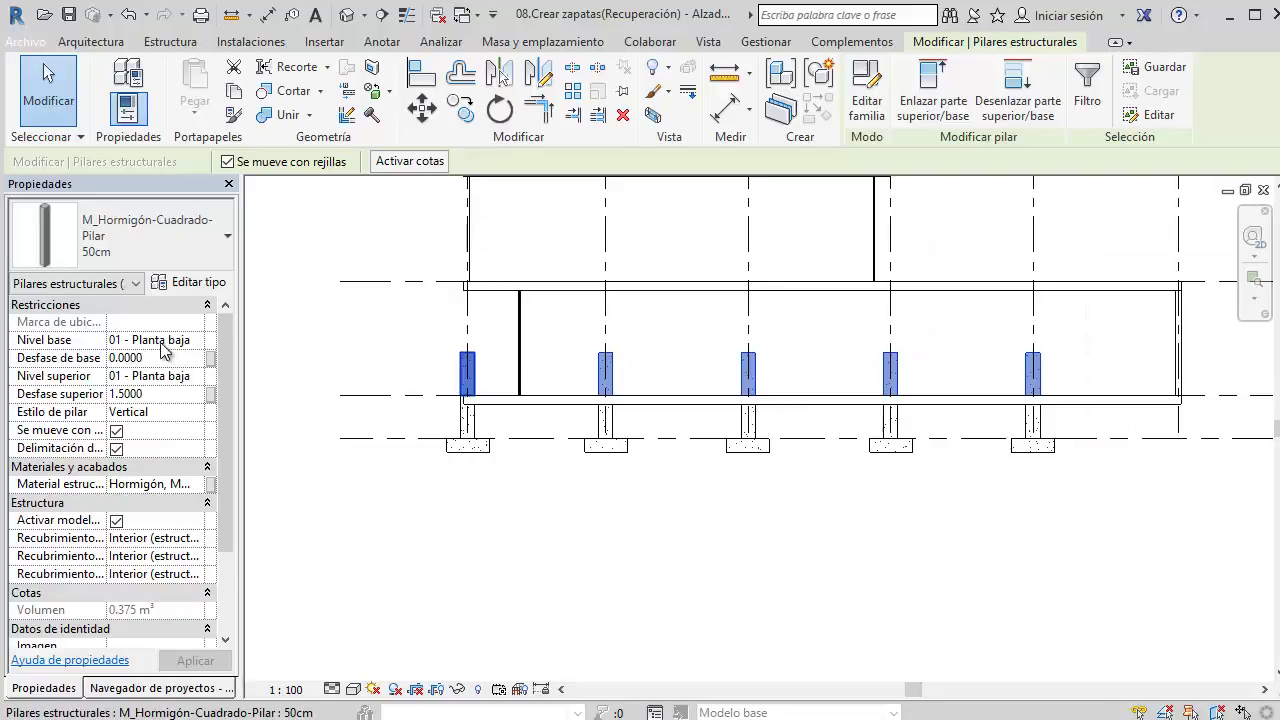
pyautogui.click(194, 380)
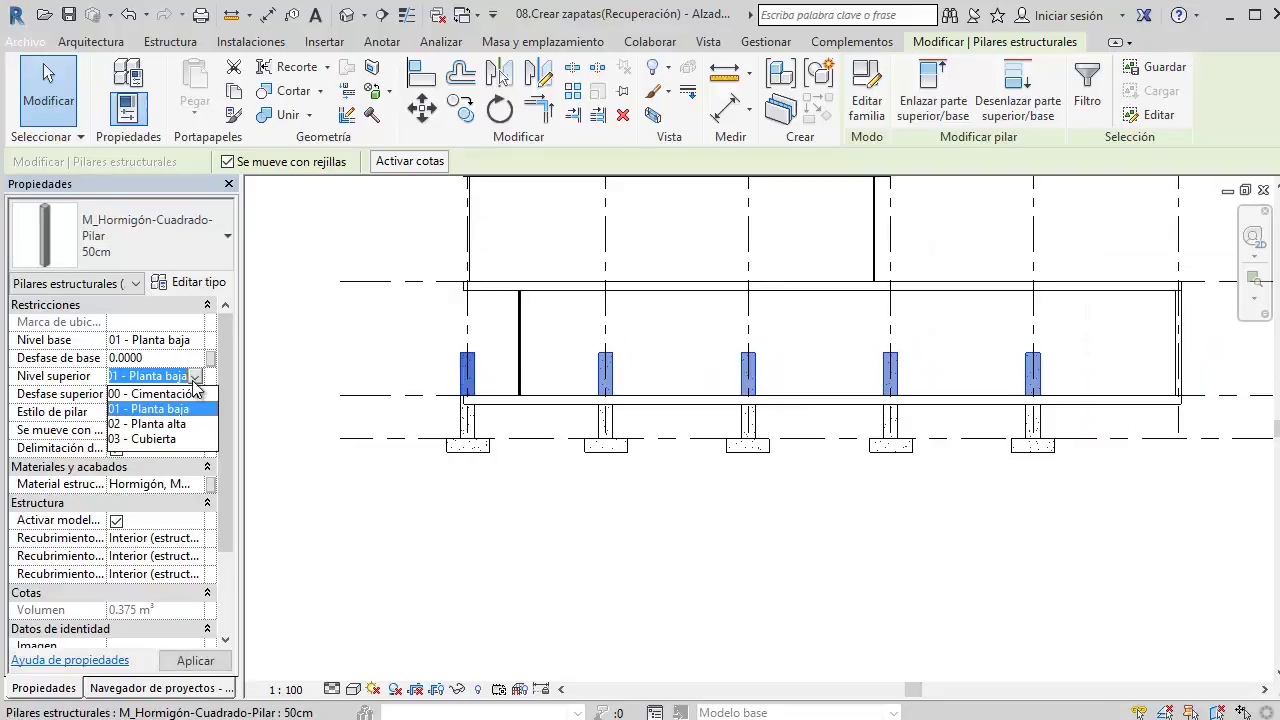
pyautogui.click(155, 440)
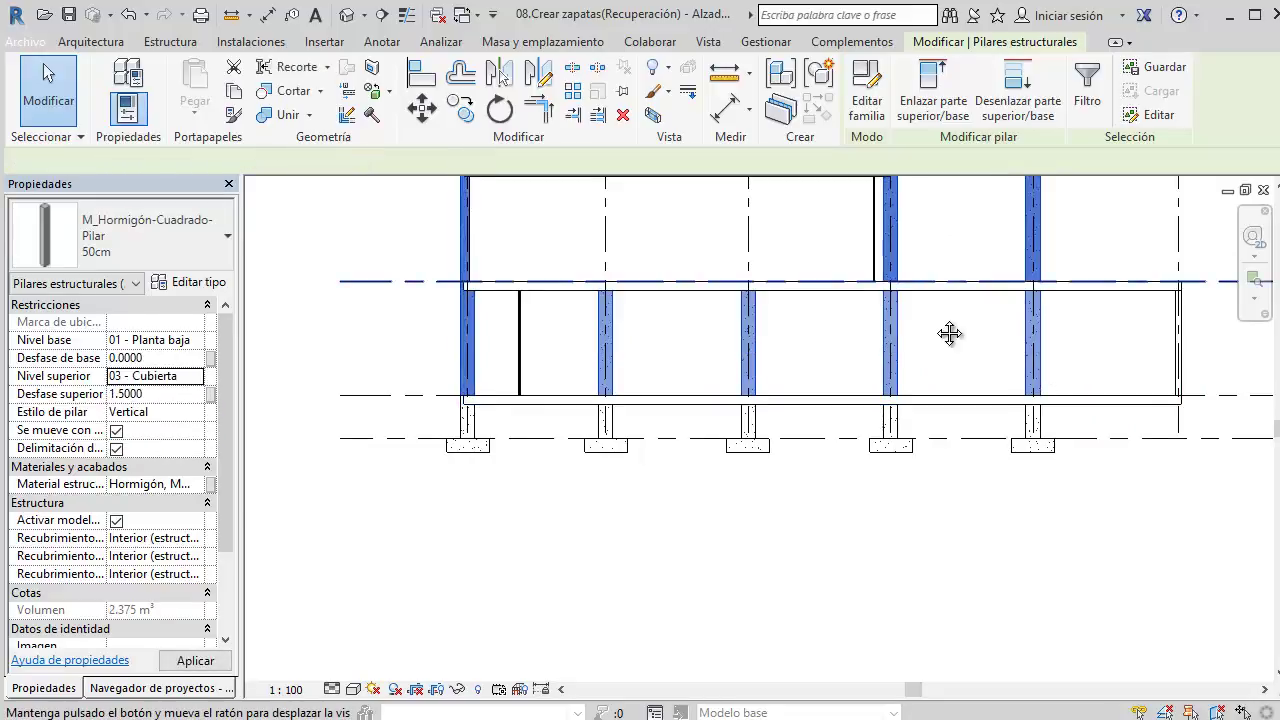
# Step: Select the columns at grids 4 and 5 and view the whole structure in 3D
pyautogui.moveTo(949, 334); pyautogui.dragTo(767, 411, button='middle')
pyautogui.scroll(2, 790, 395)
pyautogui.moveTo(813, 309); pyautogui.dragTo(511, 318)
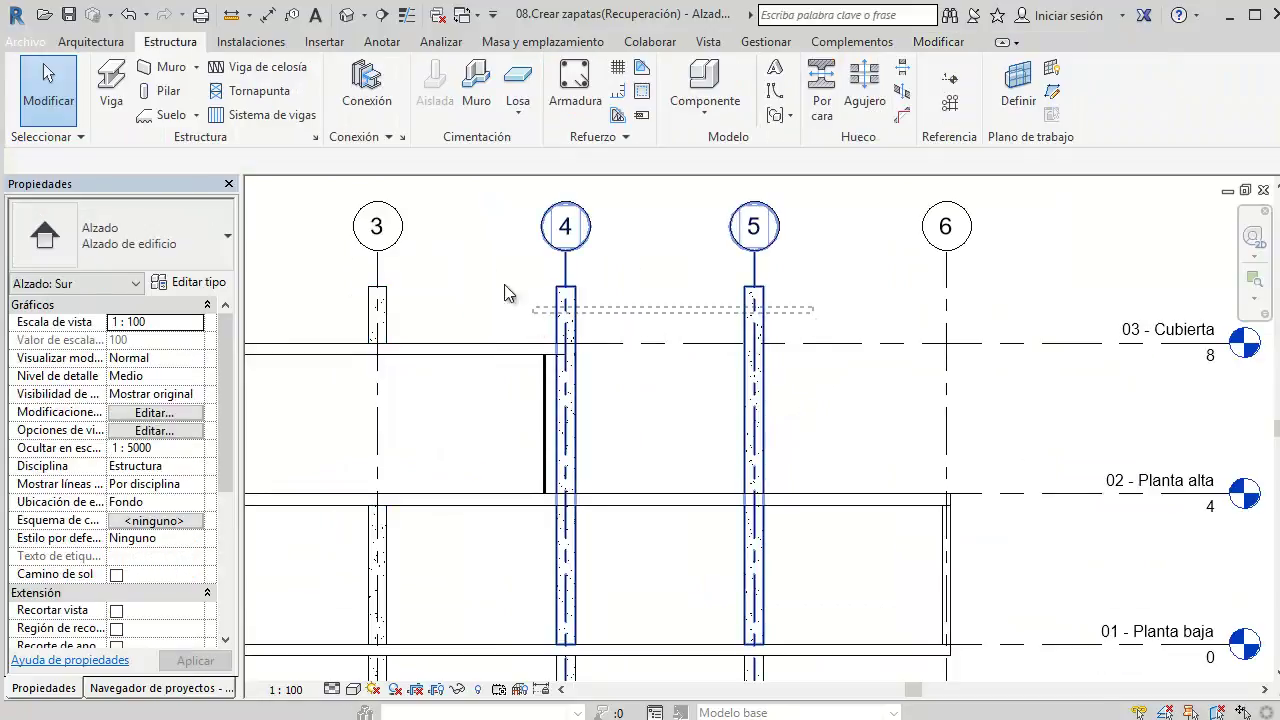
pyautogui.moveTo(505, 292); pyautogui.dragTo(505, 293)
pyautogui.click(347, 14)
pyautogui.moveTo(825, 450)
pyautogui.mouseDown(button='middle')
pyautogui.moveTo(769, 421)
pyautogui.moveTo(814, 294)
pyautogui.mouseUp(button='middle')
pyautogui.press('Escape')
# Step: Select the right-hand column stack and filter it to structural columns only
pyautogui.moveTo(900, 239); pyautogui.dragTo(826, 331)
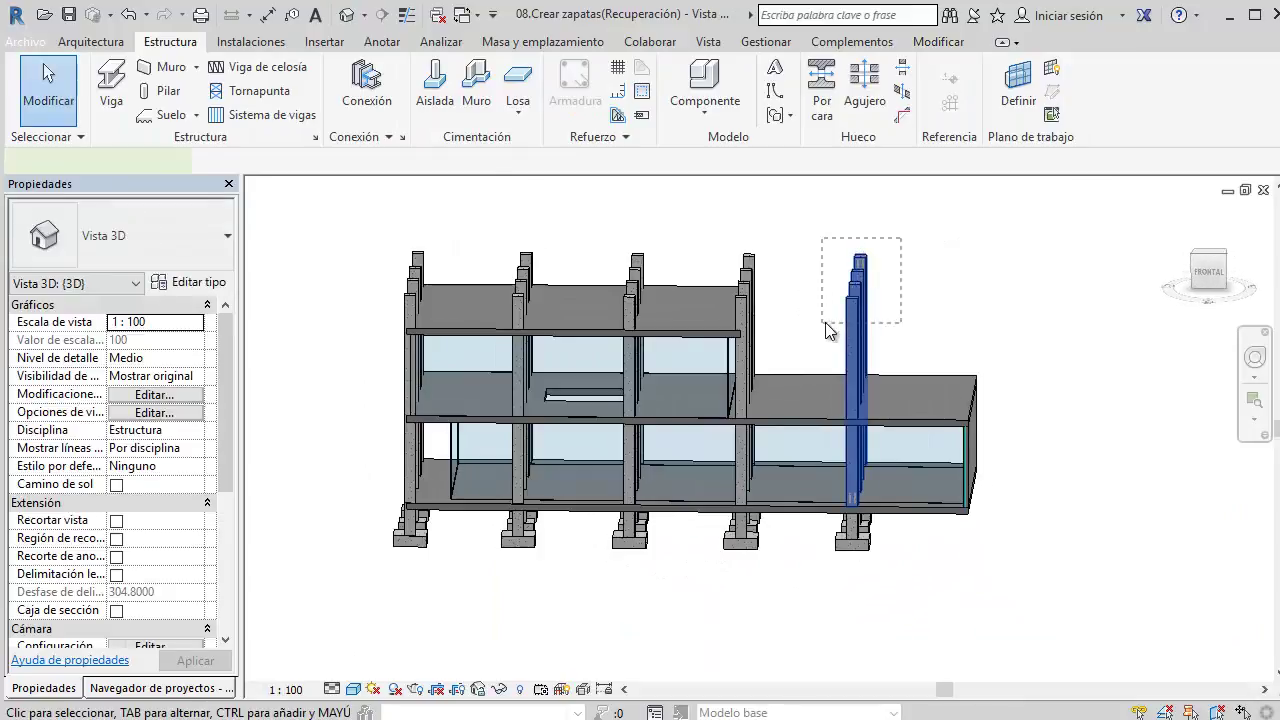
pyautogui.scroll(2, 826, 331)
pyautogui.scroll(1, 931, 194)
pyautogui.scroll(1, 815, 243)
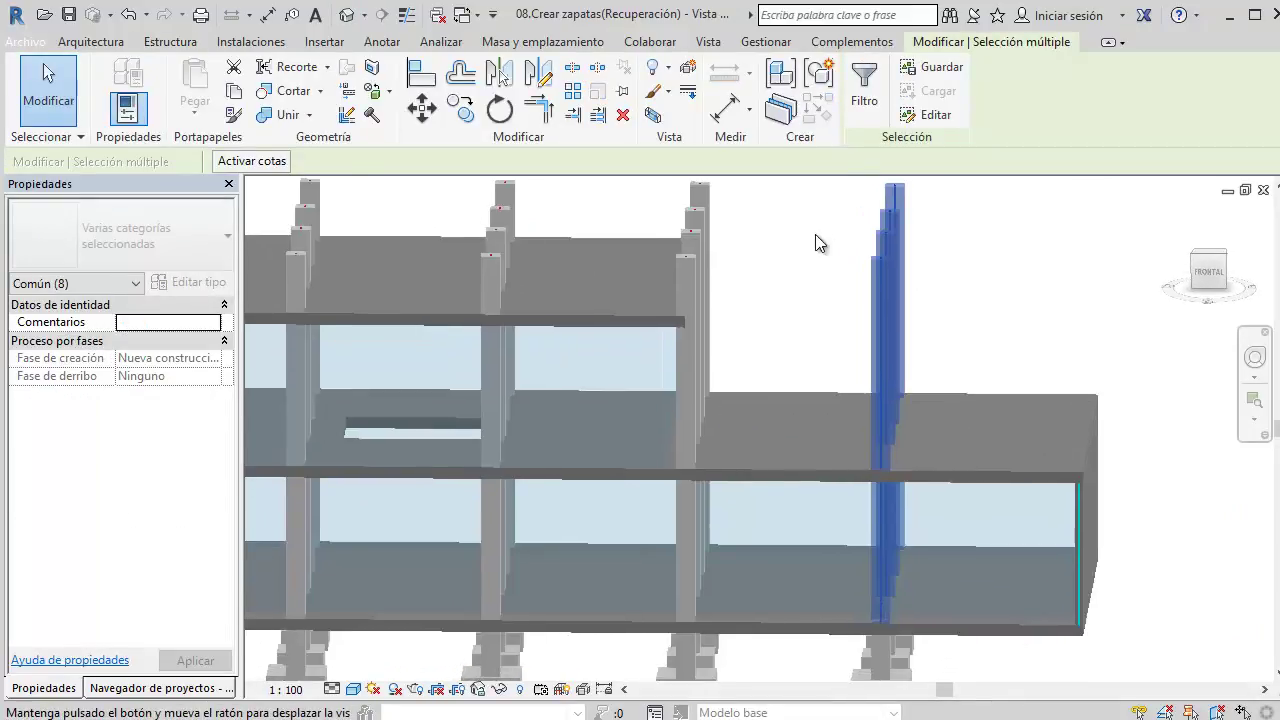
pyautogui.click(864, 100)
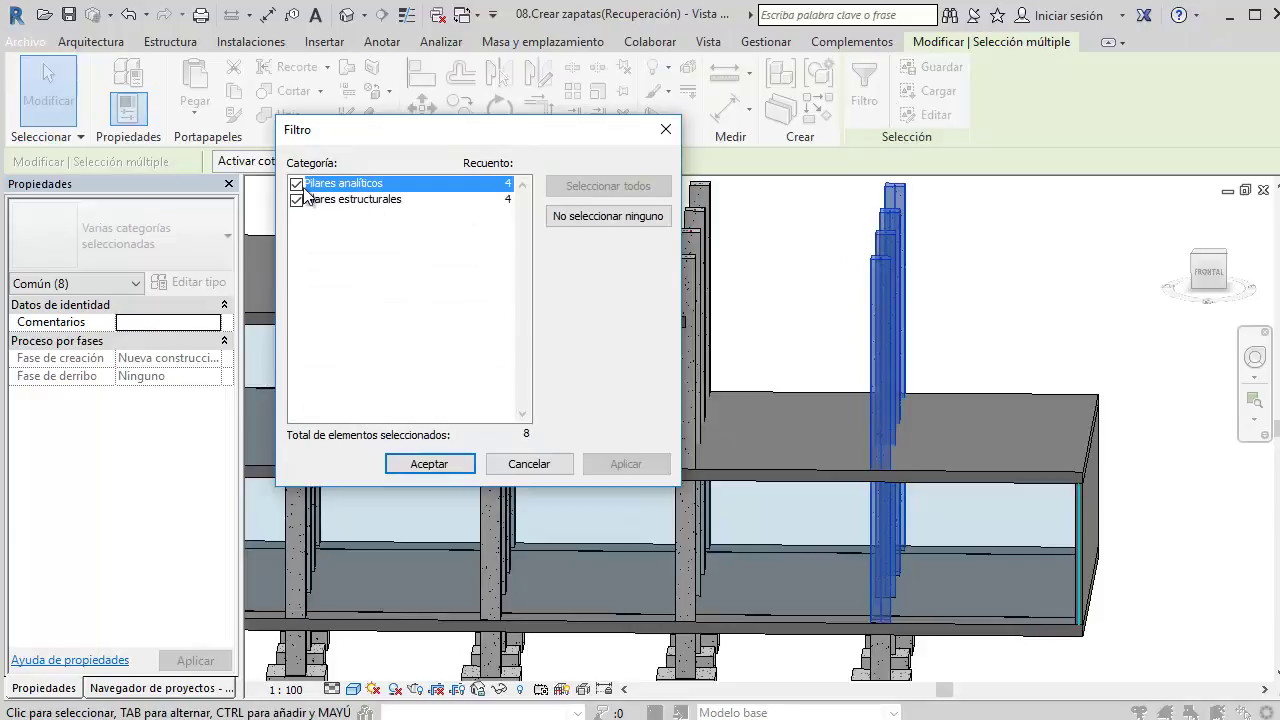
pyautogui.click(424, 464)
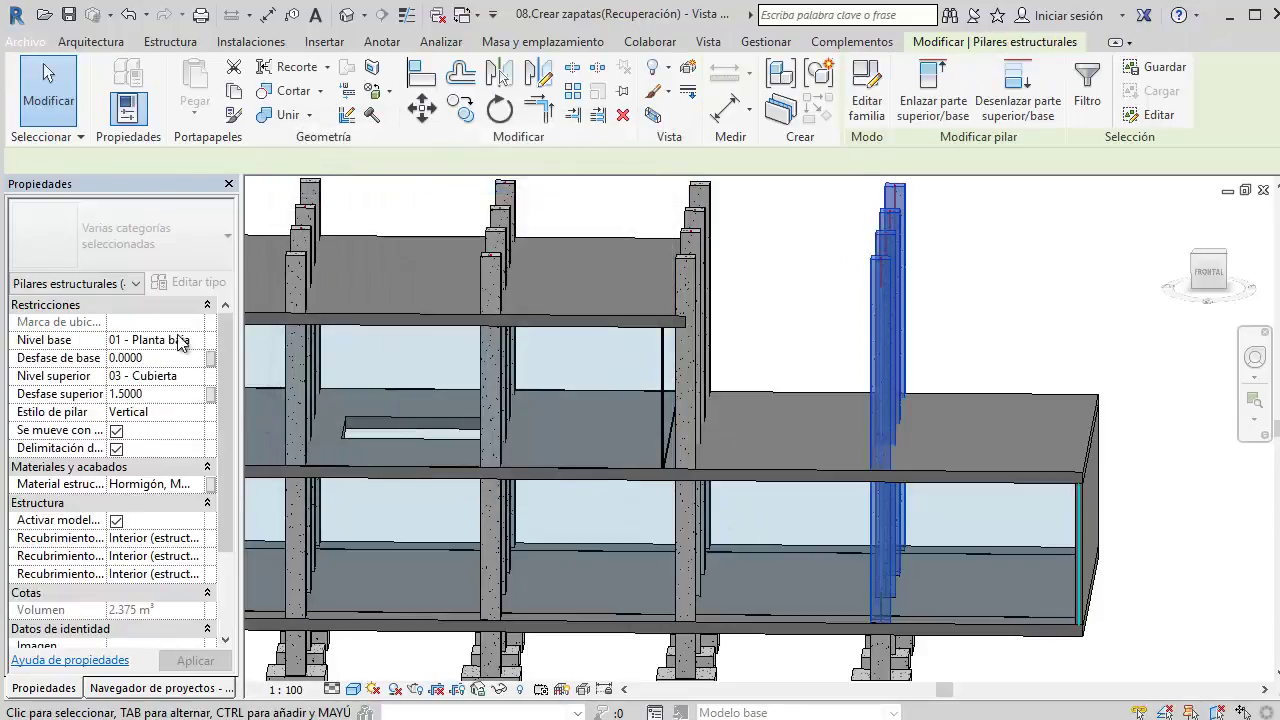
# Step: Set their Nivel superior to 02 - Planta alta and attach the column tops to the slab above
pyautogui.click(193, 378)
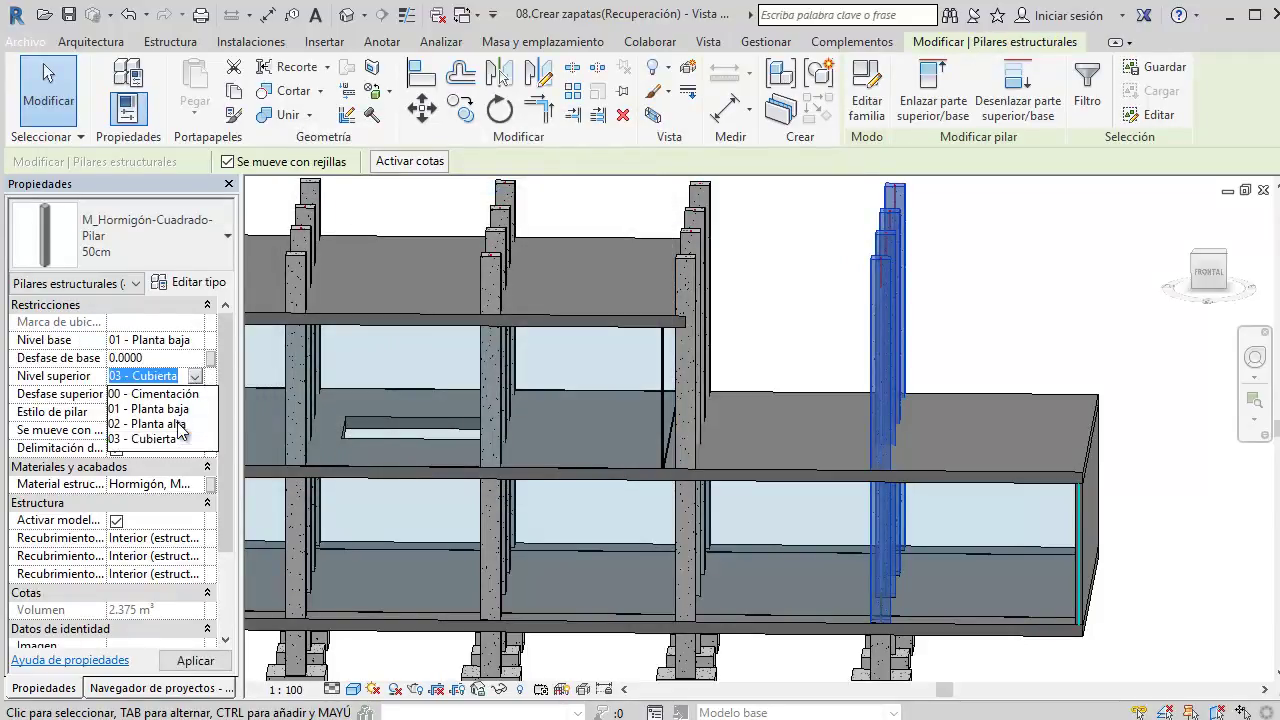
pyautogui.click(179, 424)
pyautogui.moveTo(997, 449)
pyautogui.keyDown('shift'); pyautogui.mouseDown(button='middle')
pyautogui.moveTo(927, 335)
pyautogui.moveTo(905, 345)
pyautogui.mouseUp(button='middle'); pyautogui.keyUp('shift')
pyautogui.click(165, 395)
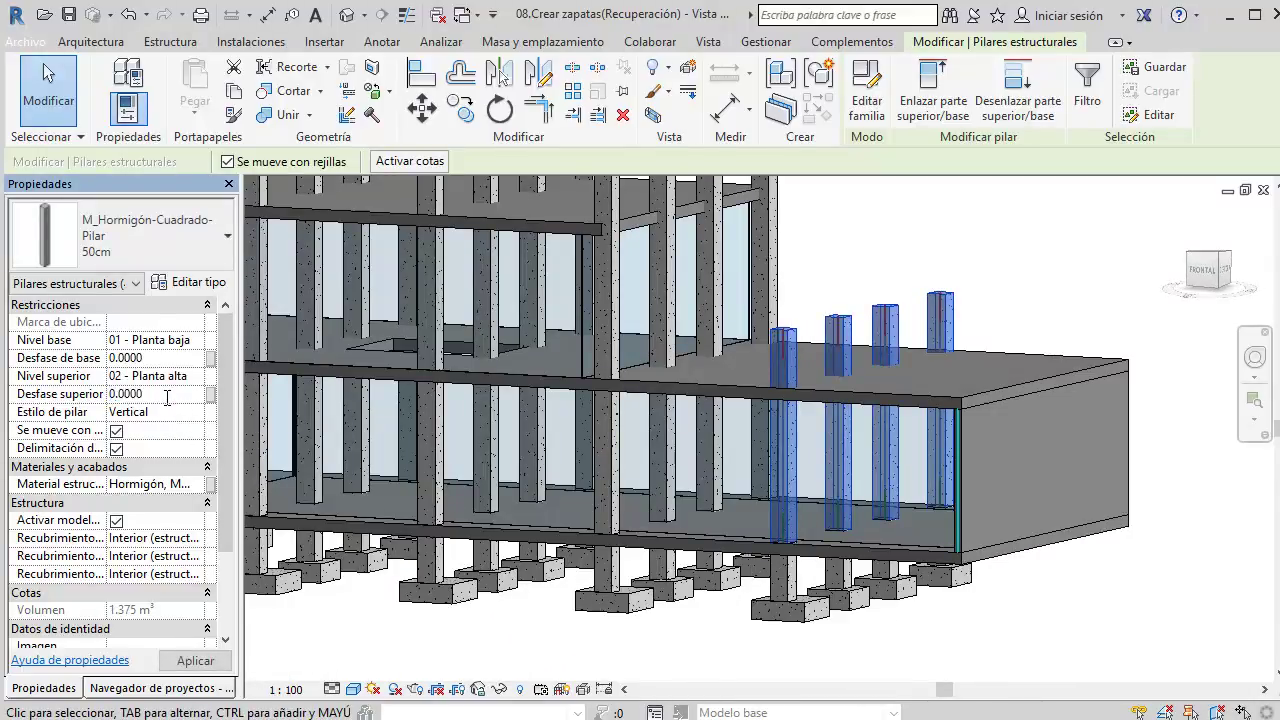
pyautogui.click(932, 100)
pyautogui.click(918, 385)
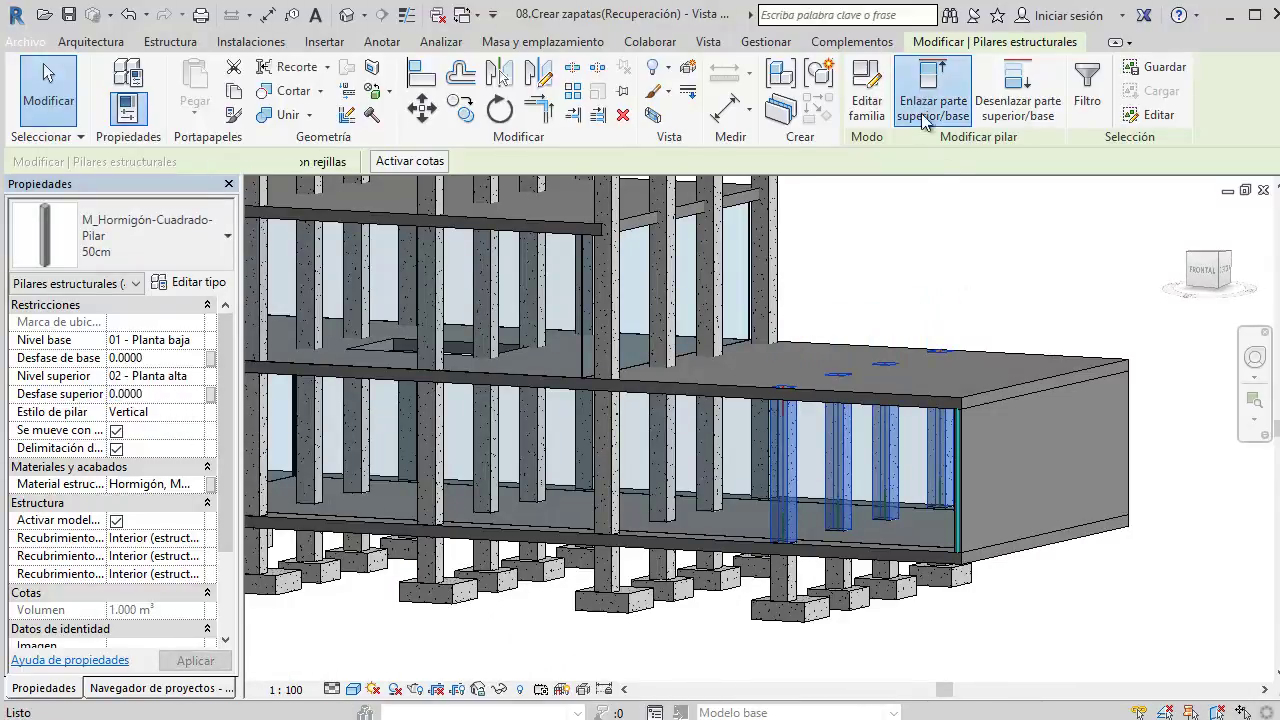
# Step: Select the taller block's columns, dropping Pilares analíticos to keep the 16 structural columns
pyautogui.press('Escape')
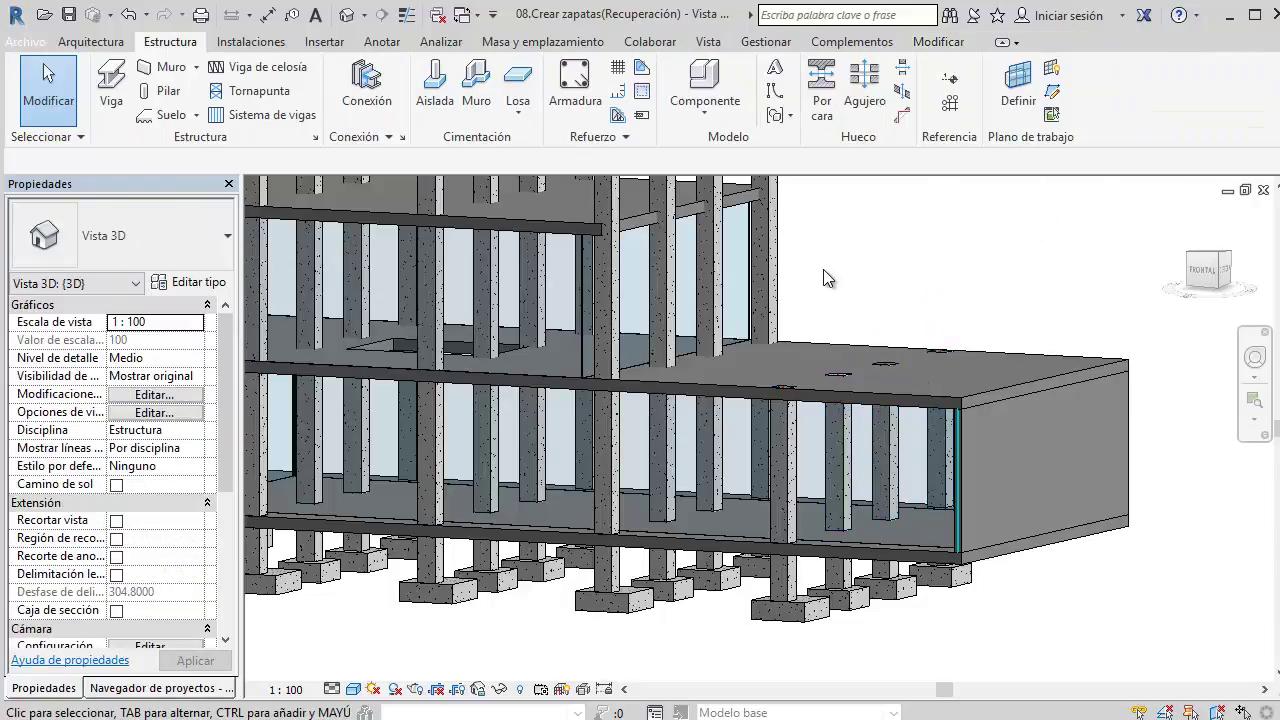
pyautogui.moveTo(826, 277)
pyautogui.mouseDown(button='middle')
pyautogui.moveTo(1054, 457)
pyautogui.moveTo(1054, 391)
pyautogui.mouseUp(button='middle')
pyautogui.moveTo(1029, 321); pyautogui.dragTo(321, 375)
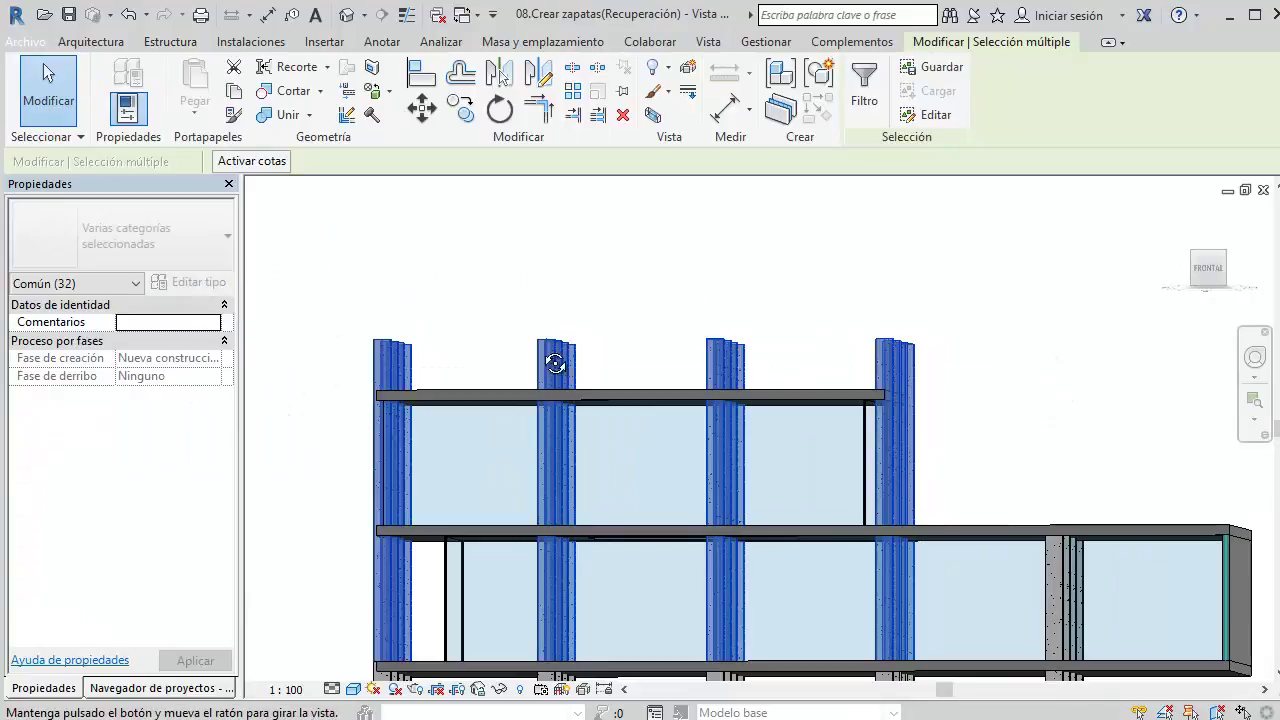
pyautogui.keyDown('shift'); pyautogui.moveTo(555, 364); pyautogui.dragTo(600, 340, button='middle'); pyautogui.keyUp('shift')
pyautogui.click(866, 90)
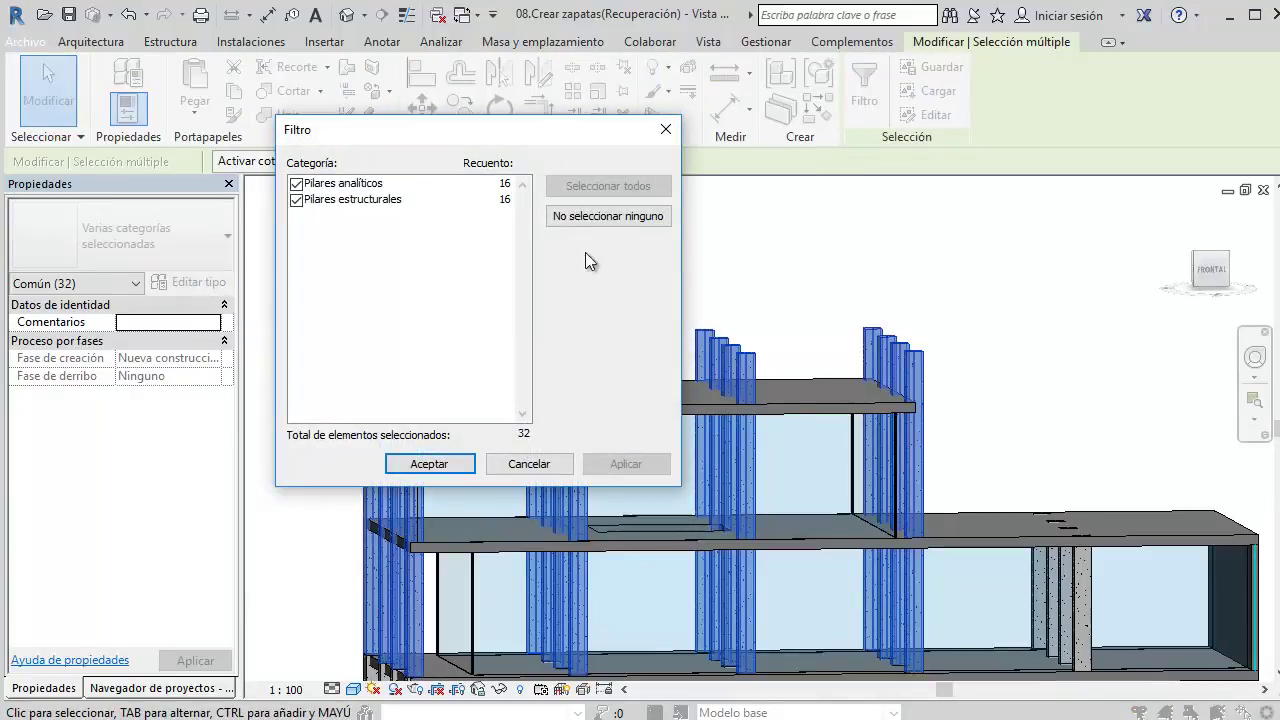
pyautogui.click(296, 184)
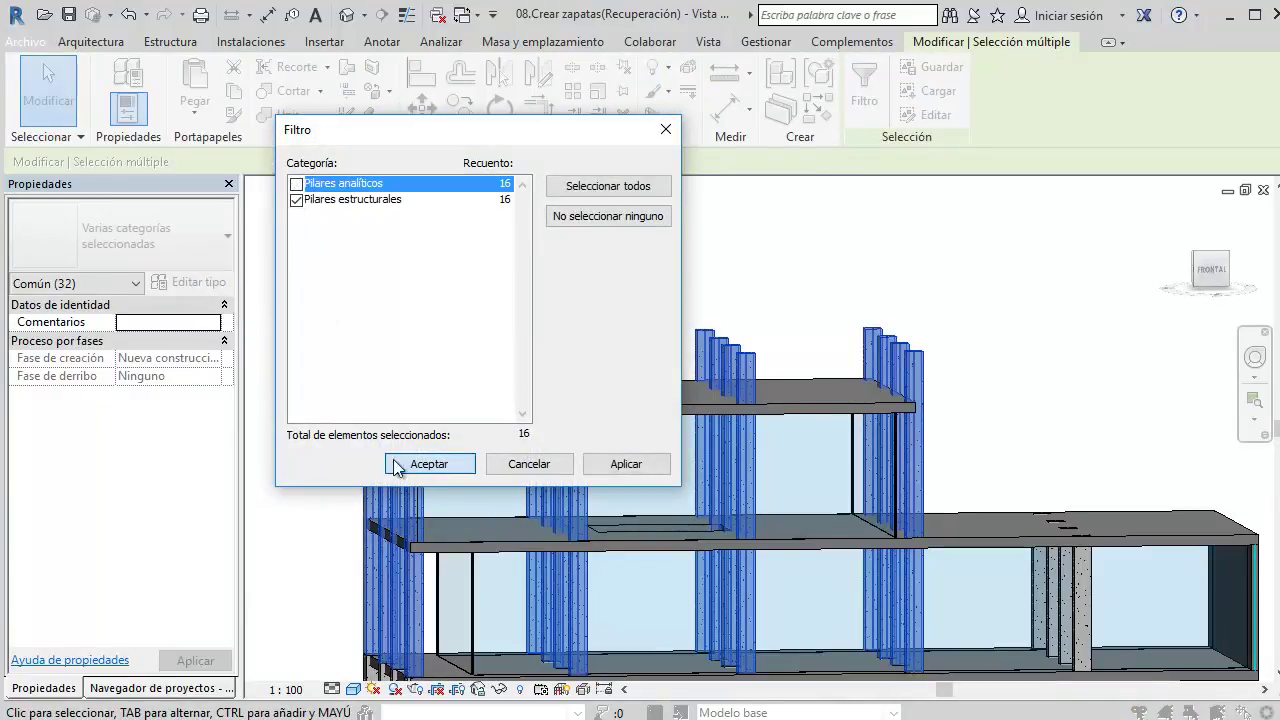
pyautogui.click(397, 466)
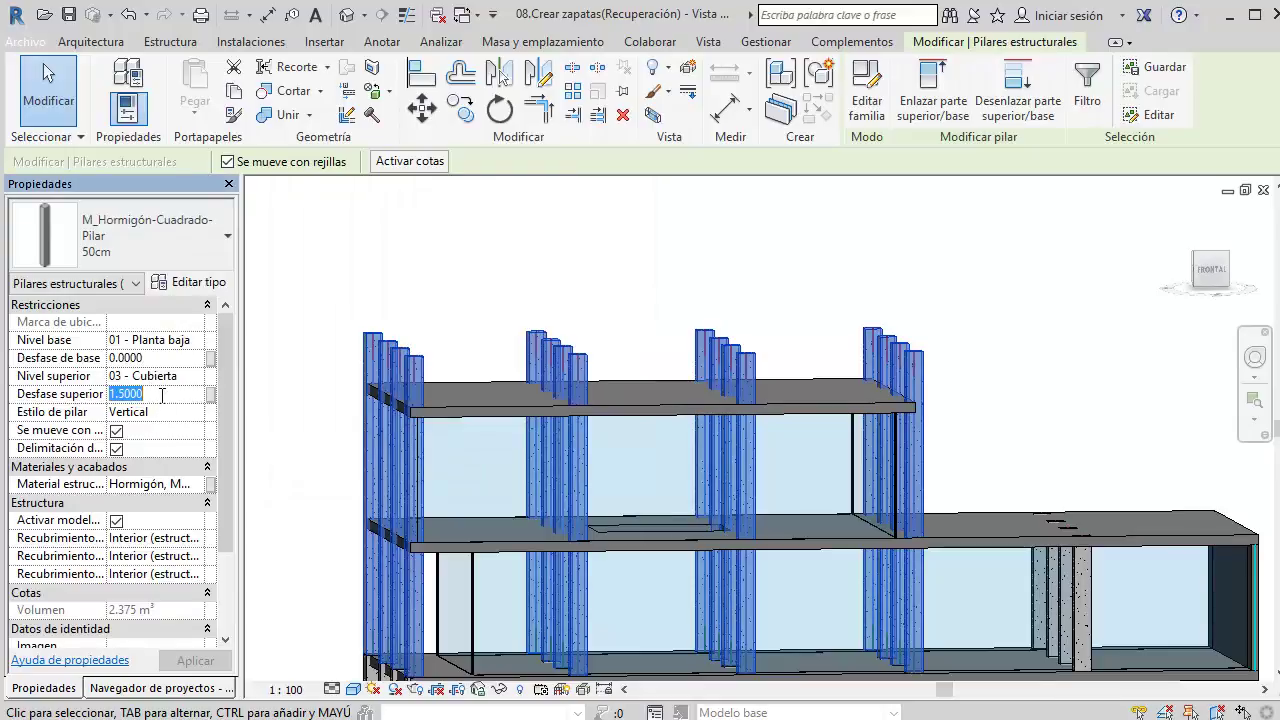
# Step: Deselect the columns, review them at the roof slab, and switch to the south elevation
pyautogui.click(510, 295)
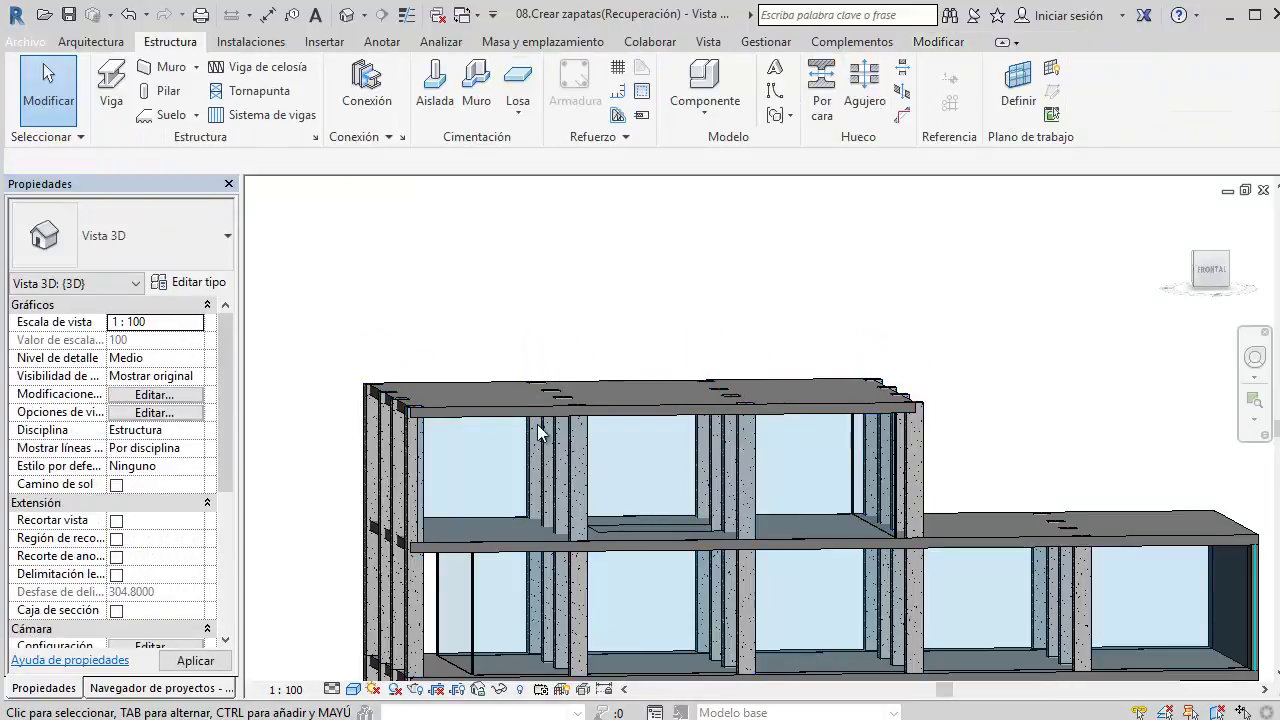
pyautogui.moveTo(537, 428)
pyautogui.keyDown('shift'); pyautogui.mouseDown(button='middle')
pyautogui.moveTo(563, 294)
pyautogui.moveTo(394, 566)
pyautogui.moveTo(331, 569)
pyautogui.moveTo(443, 480)
pyautogui.moveTo(461, 431)
pyautogui.mouseUp(button='middle'); pyautogui.keyUp('shift')
pyautogui.scroll(-3, 331, 560)
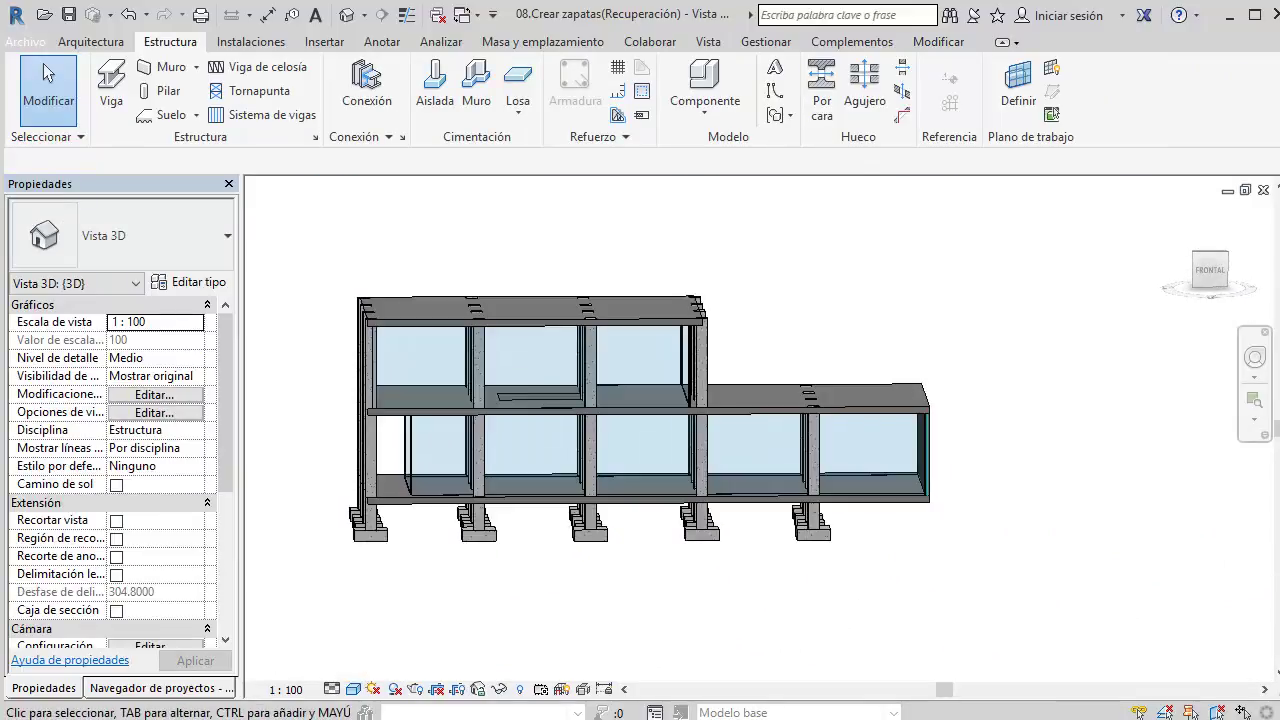
pyautogui.hotkey('ctrl', 'Tab')
# Step: Crossing-select the frame in Alzado Sur and filter it to structural columns only
pyautogui.scroll(-1, 914, 466)
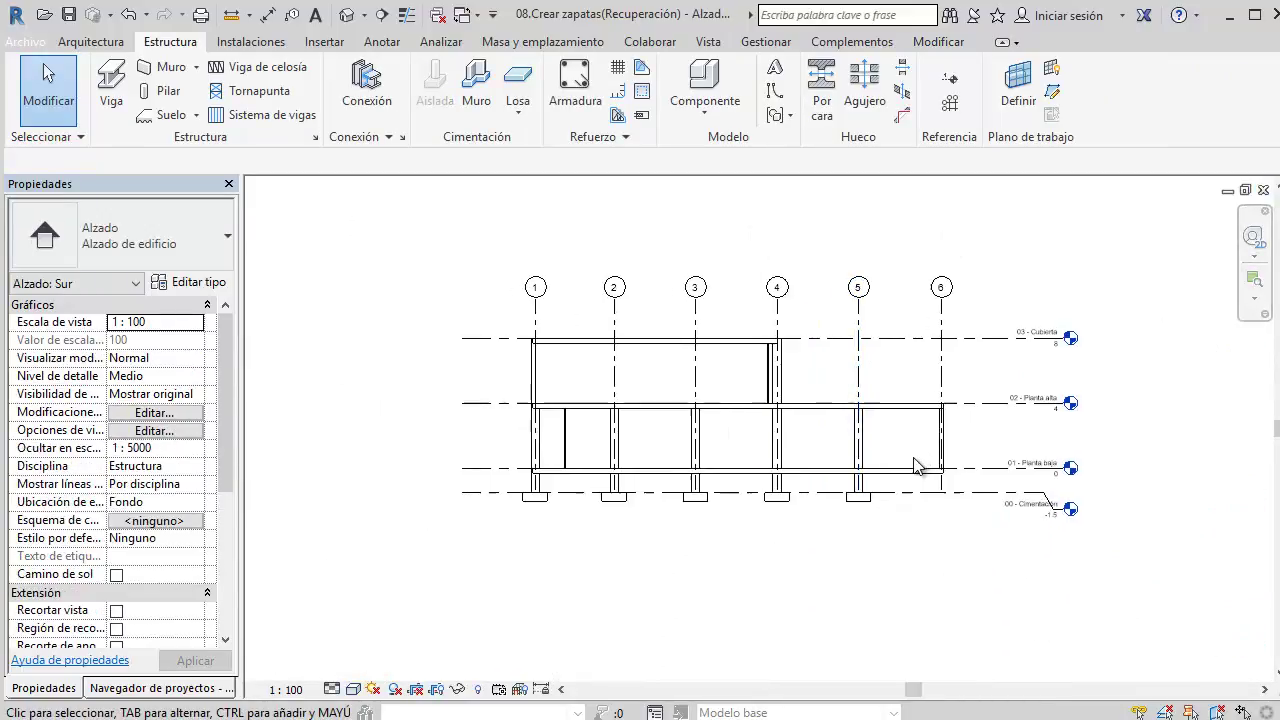
pyautogui.scroll(2, 914, 466)
pyautogui.moveTo(1004, 423); pyautogui.dragTo(412, 447)
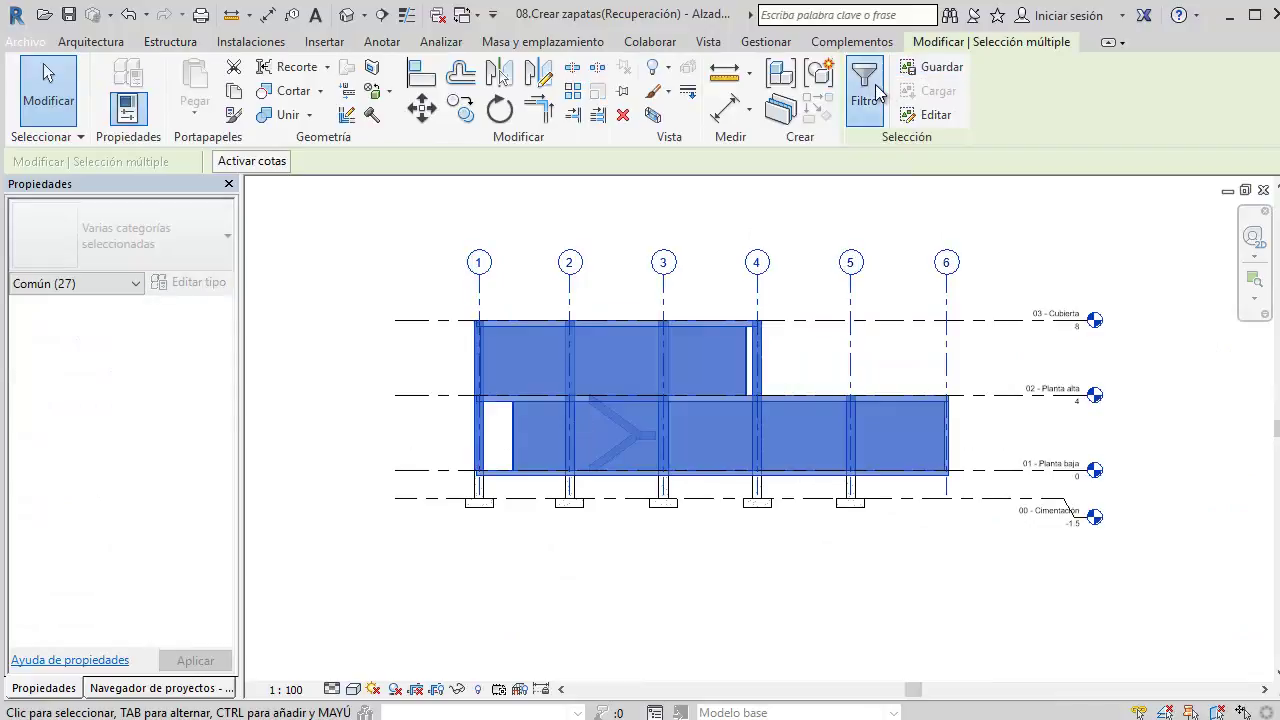
pyautogui.click(864, 85)
pyautogui.click(548, 216)
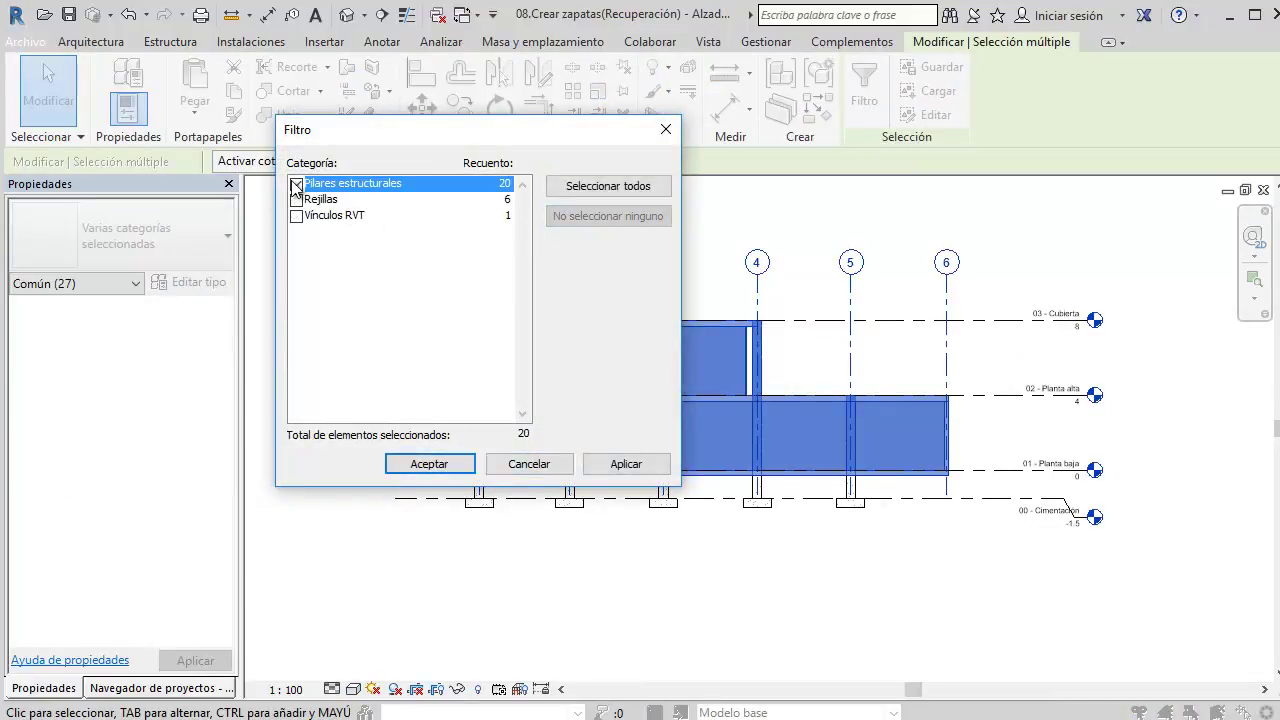
pyautogui.click(453, 463)
# Step: Change the columns to M_Hormigón-Cuadrado-Pilar 30cm and return to the default 3D view
pyautogui.click(137, 251)
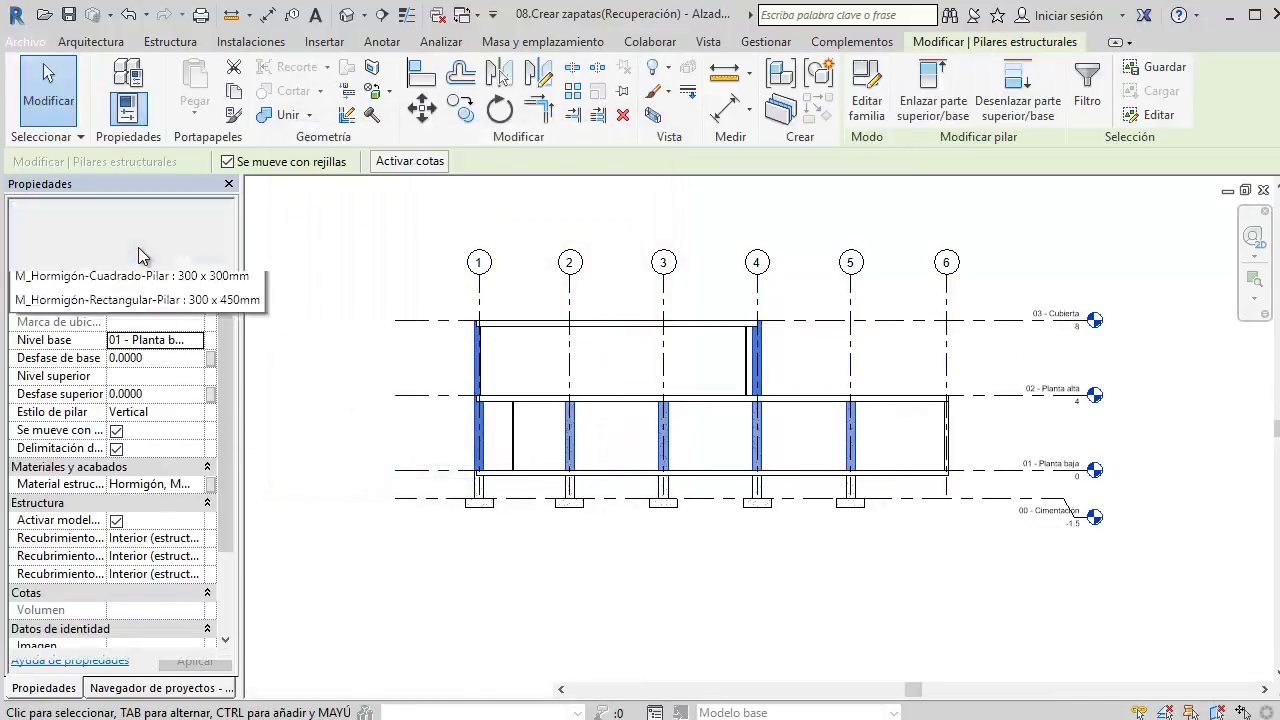
pyautogui.click(64, 347)
pyautogui.click(435, 420)
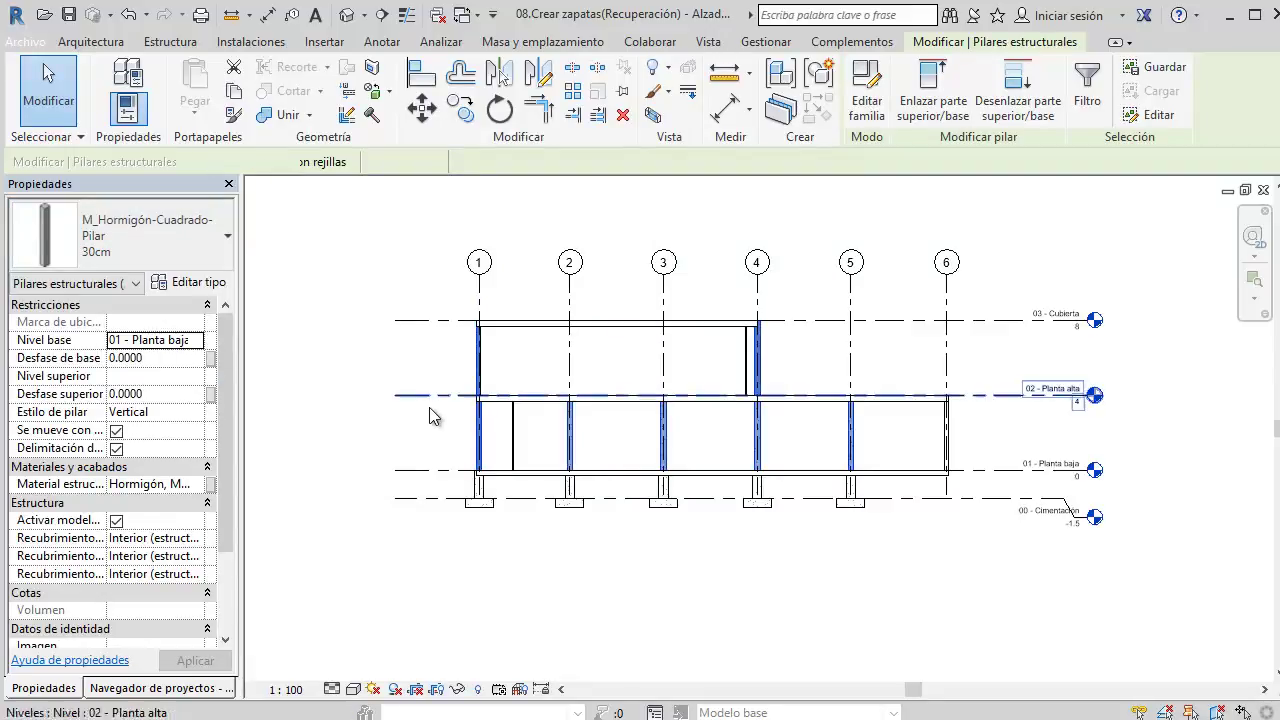
pyautogui.scroll(5, 443, 428)
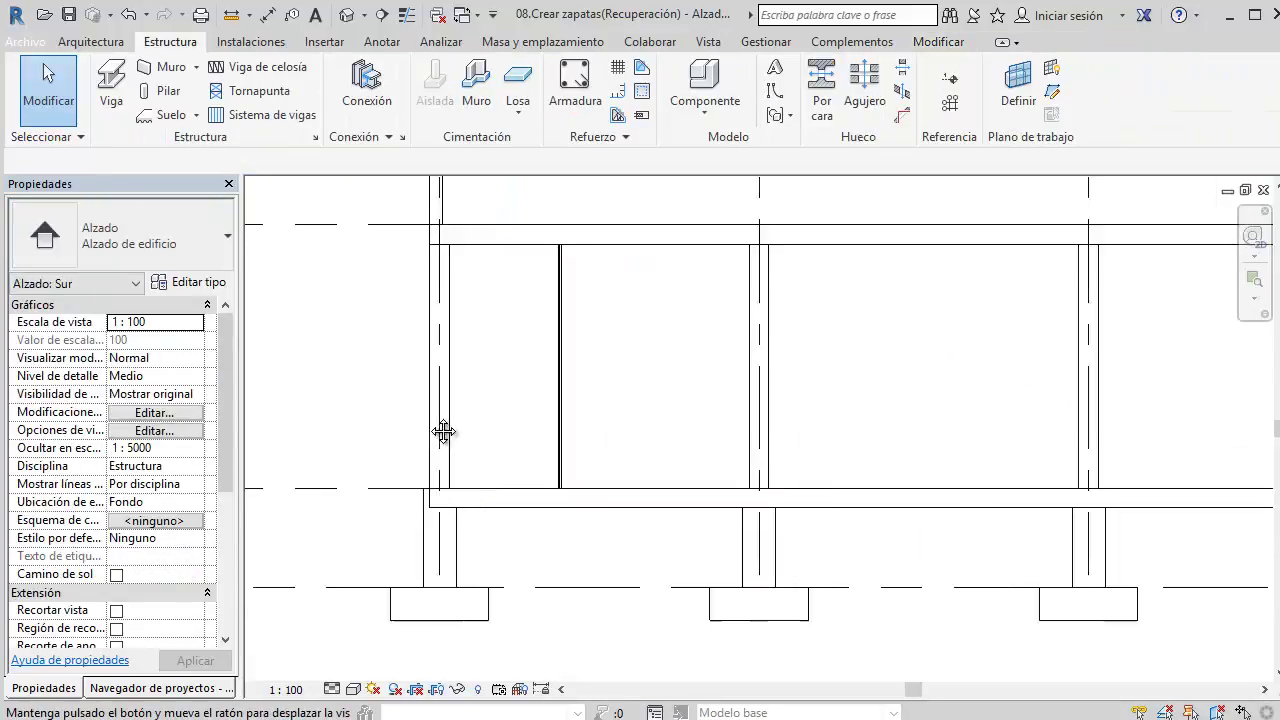
pyautogui.moveTo(523, 434); pyautogui.dragTo(403, 422, button='middle')
pyautogui.click(346, 15)
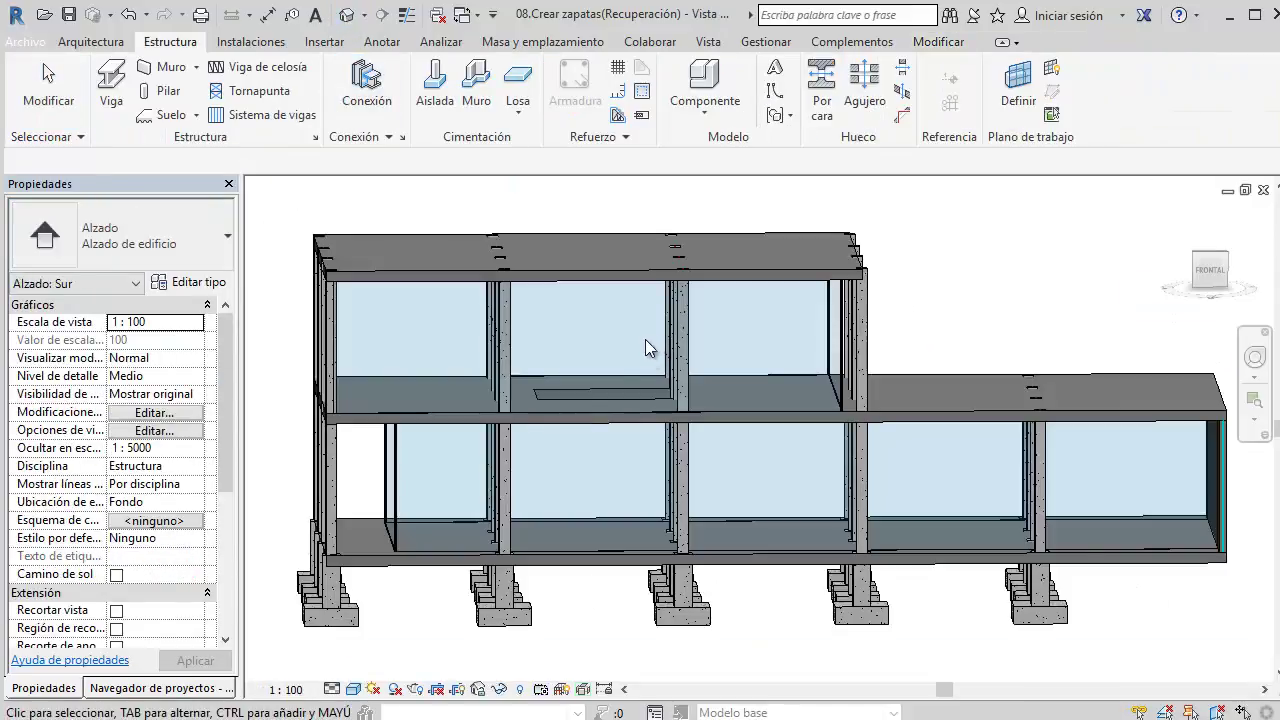
# Step: Isolate the column and footing categories in the 3D view
pyautogui.keyDown('shift'); pyautogui.moveTo(645, 340); pyautogui.dragTo(620, 455, button='middle'); pyautogui.keyUp('shift')
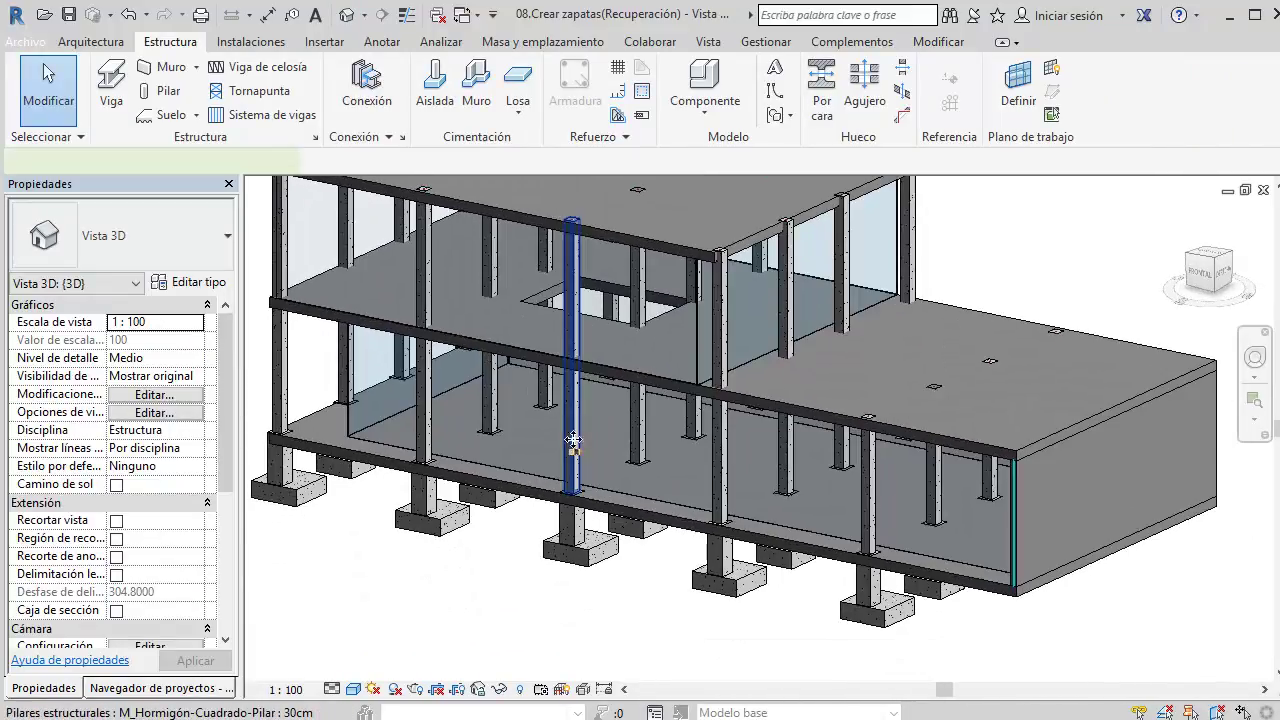
pyautogui.click(572, 480)
pyautogui.scroll(2, 585, 563)
pyautogui.scroll(2, 585, 563)
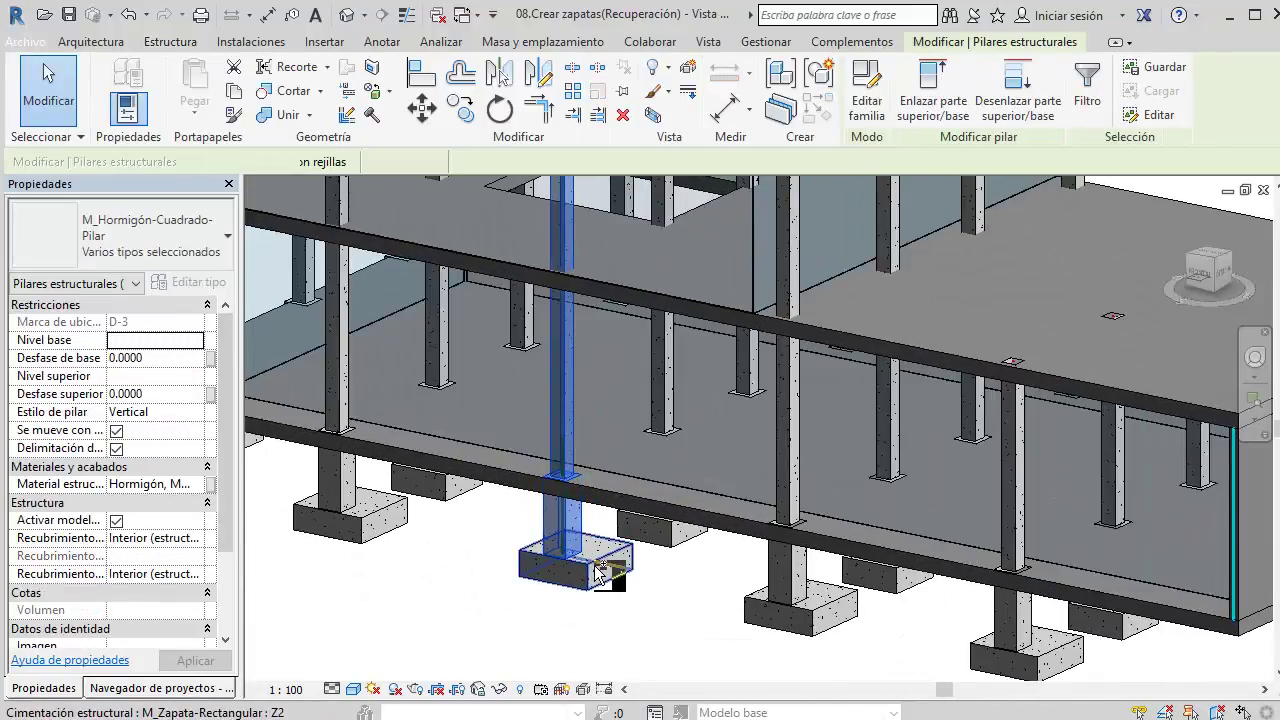
pyautogui.keyDown('ctrl'); pyautogui.click(600, 572); pyautogui.keyUp('ctrl')
pyautogui.click(628, 575)
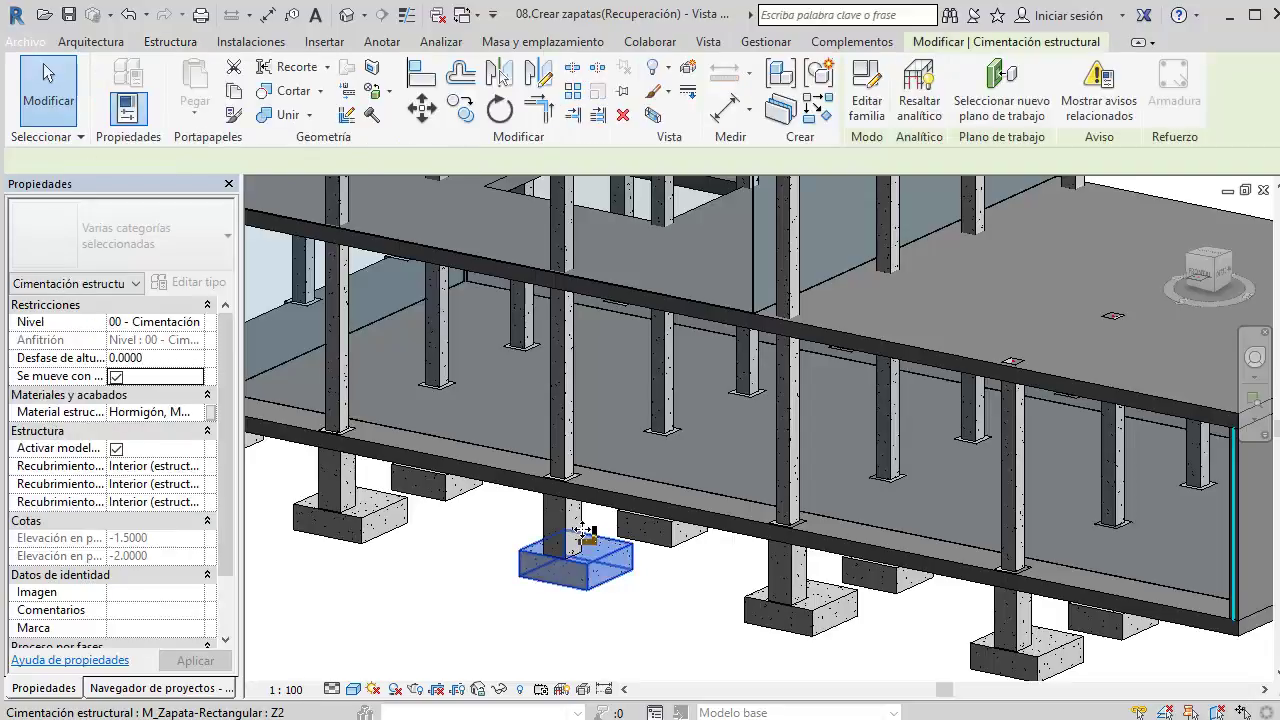
pyautogui.keyDown('ctrl'); pyautogui.click(588, 522); pyautogui.keyUp('ctrl')
pyautogui.click(499, 689)
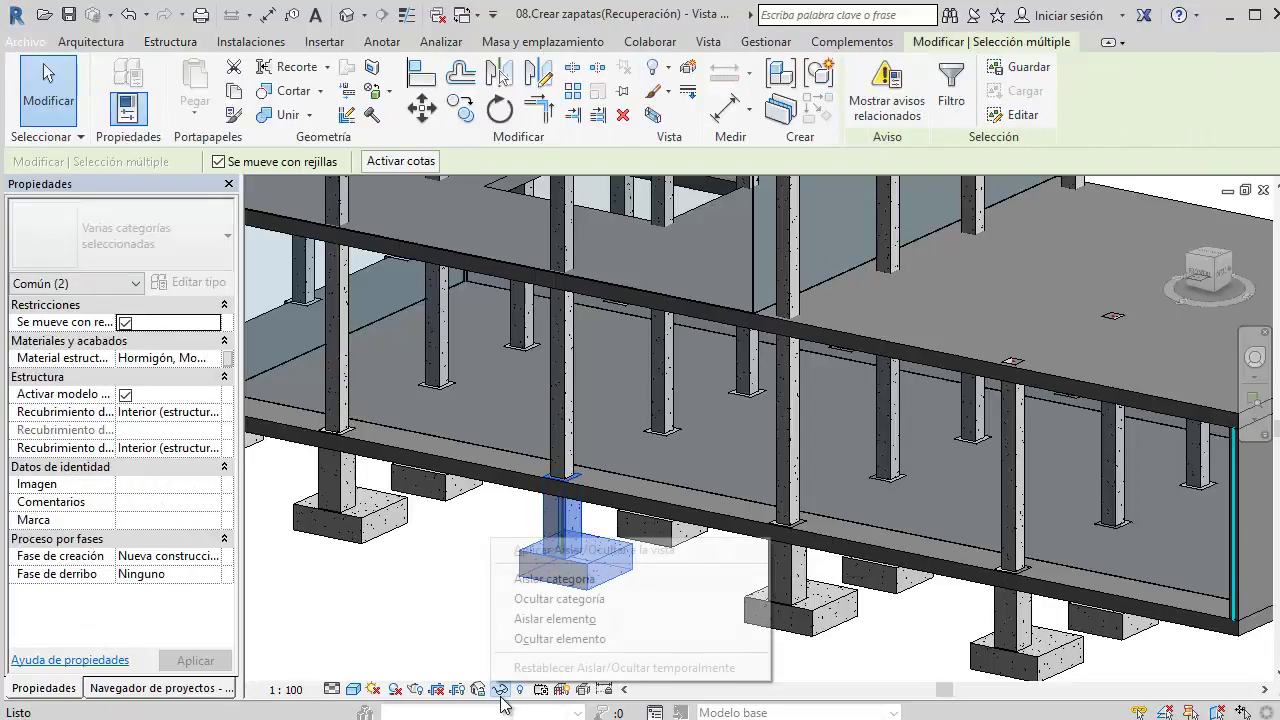
pyautogui.click(554, 579)
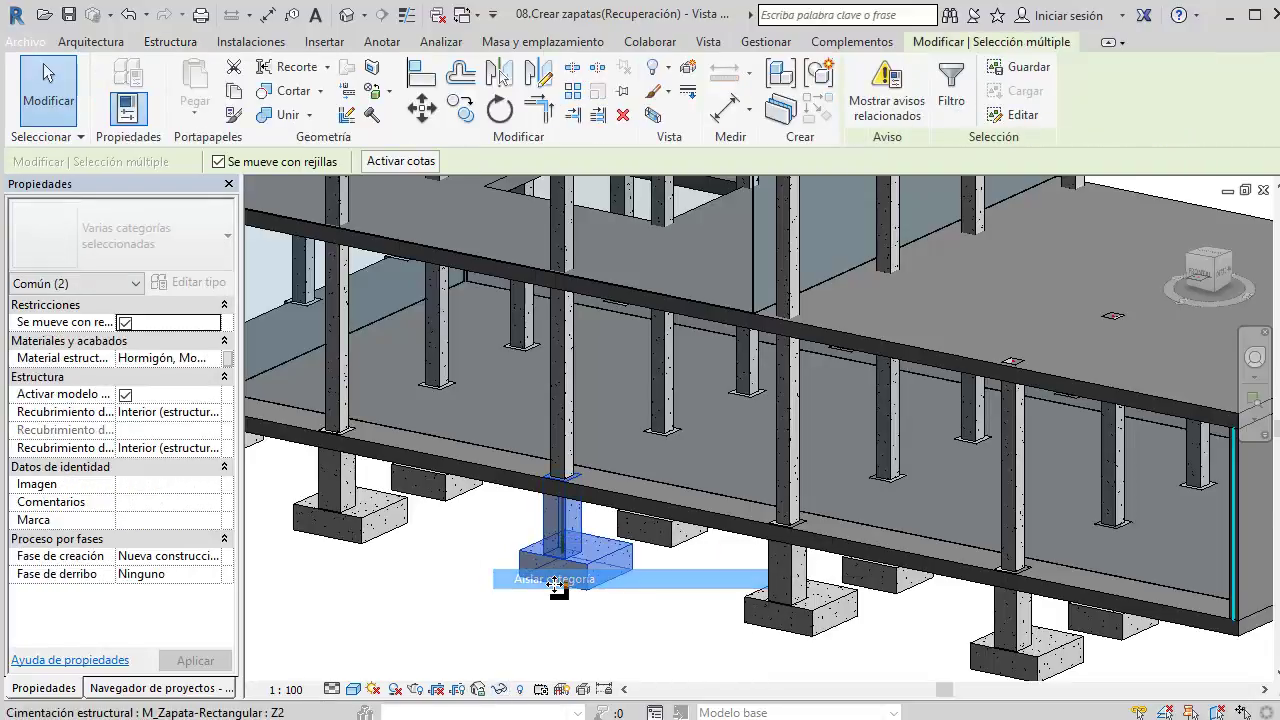
pyautogui.click(612, 595)
# Step: Orbit around the isolated columns and footings, then restore the full building
pyautogui.moveTo(614, 589)
pyautogui.keyDown('shift'); pyautogui.mouseDown(button='middle')
pyautogui.moveTo(567, 581)
pyautogui.moveTo(663, 623)
pyautogui.moveTo(794, 634)
pyautogui.moveTo(889, 620)
pyautogui.moveTo(752, 592)
pyautogui.moveTo(631, 504)
pyautogui.mouseUp(button='middle'); pyautogui.keyUp('shift')
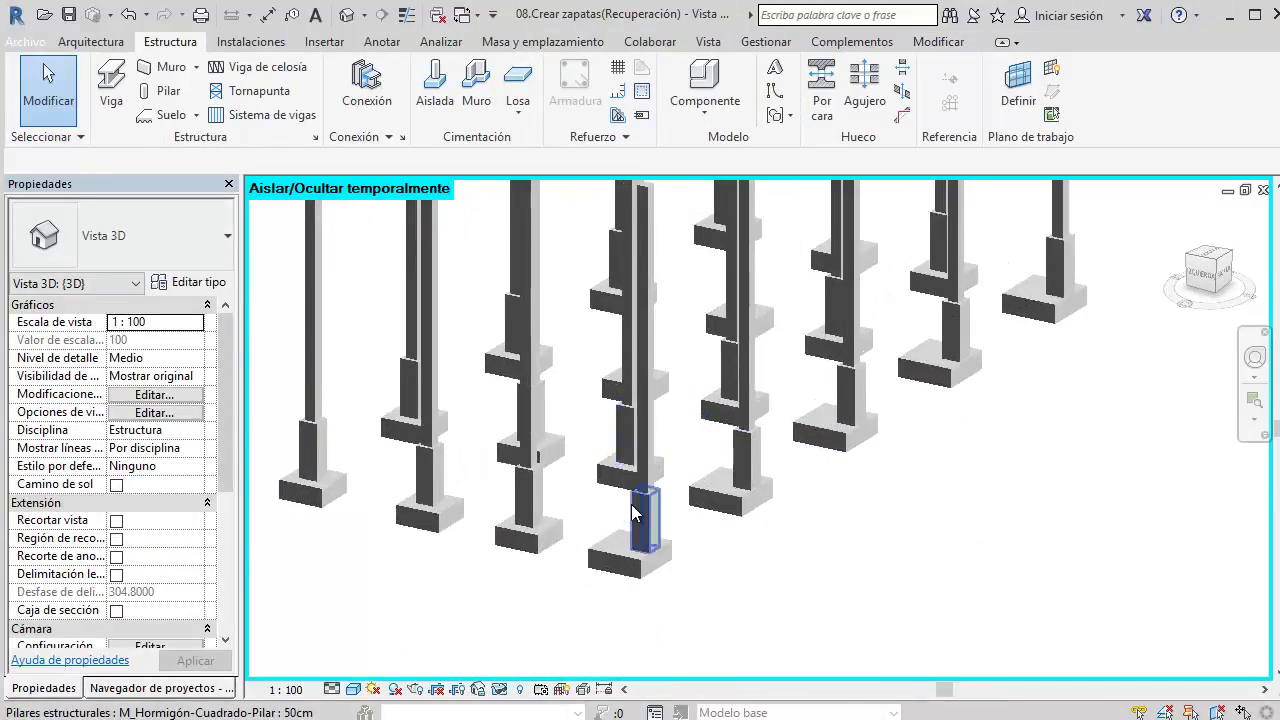
pyautogui.scroll(4, 697, 453)
pyautogui.scroll(3, 726, 444)
pyautogui.scroll(-3, 726, 444)
pyautogui.scroll(-3, 571, 500)
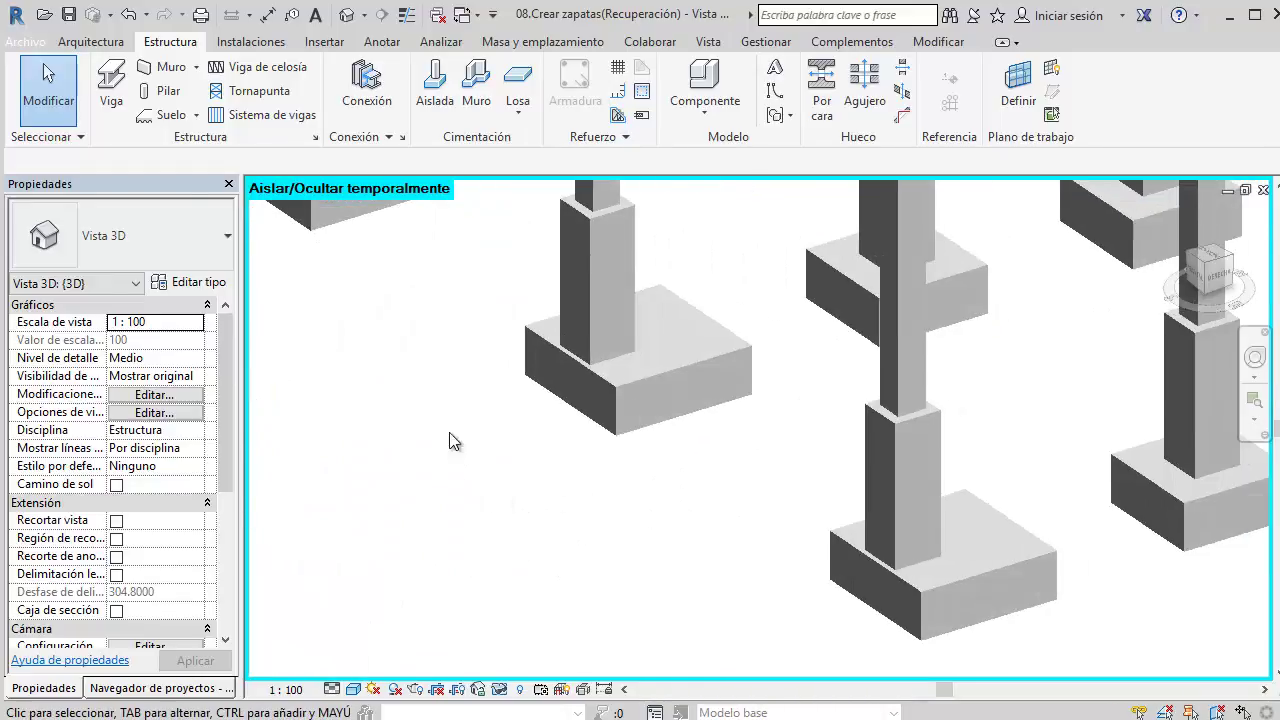
pyautogui.scroll(-3, 500, 440)
pyautogui.moveTo(561, 494); pyautogui.dragTo(789, 663, button='middle')
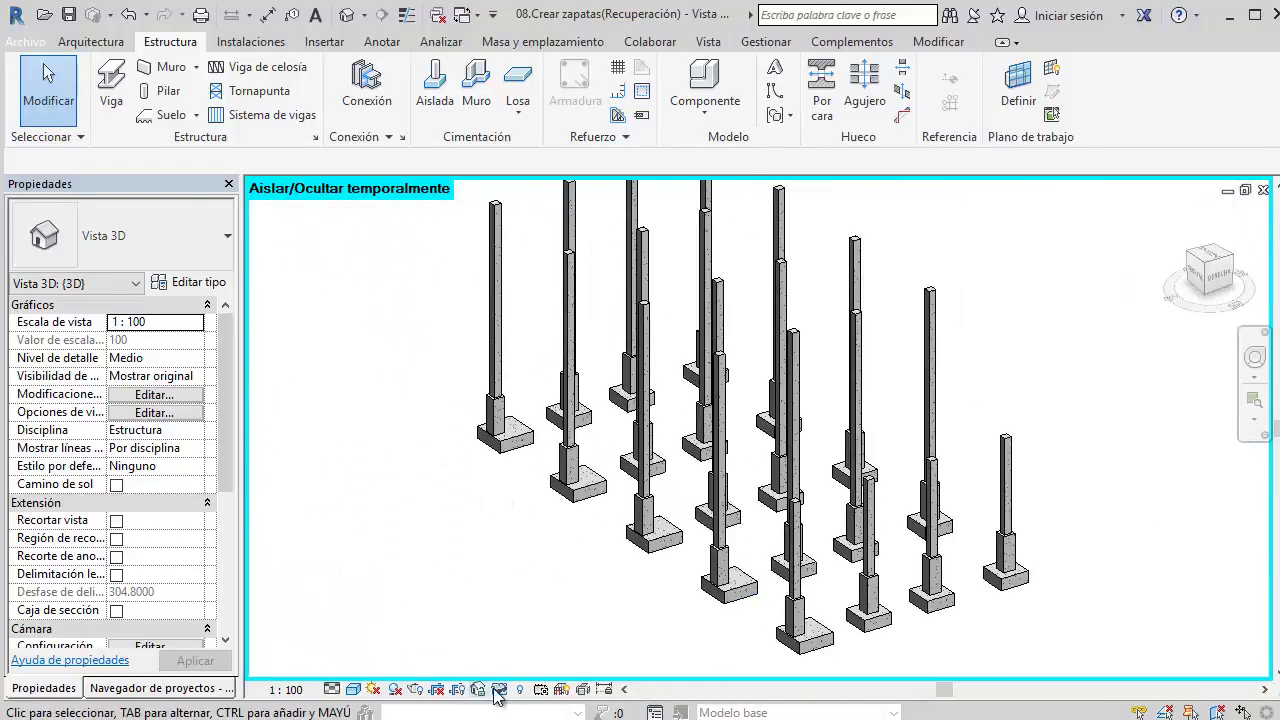
pyautogui.click(497, 690)
pyautogui.click(560, 666)
# Step: Temporarily hide the linked architectural model, inspect the columns, and close the 3D view
pyautogui.click(930, 305)
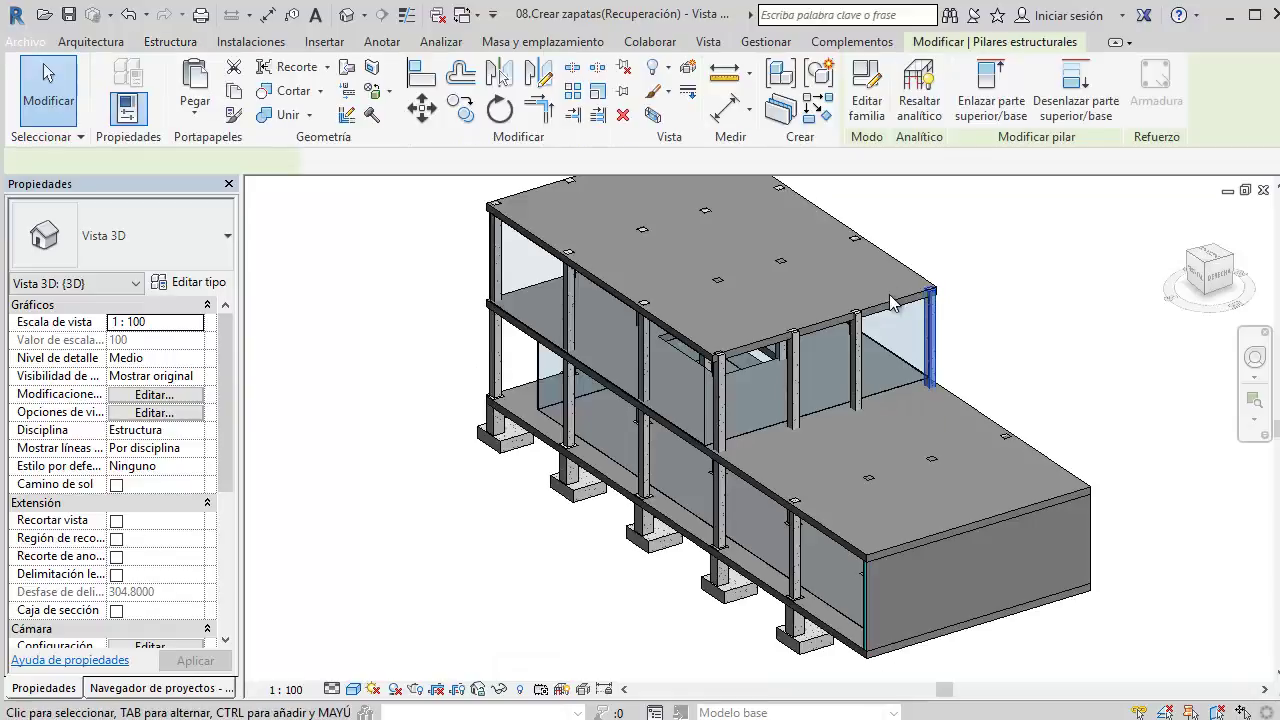
pyautogui.click(895, 308)
pyautogui.click(497, 690)
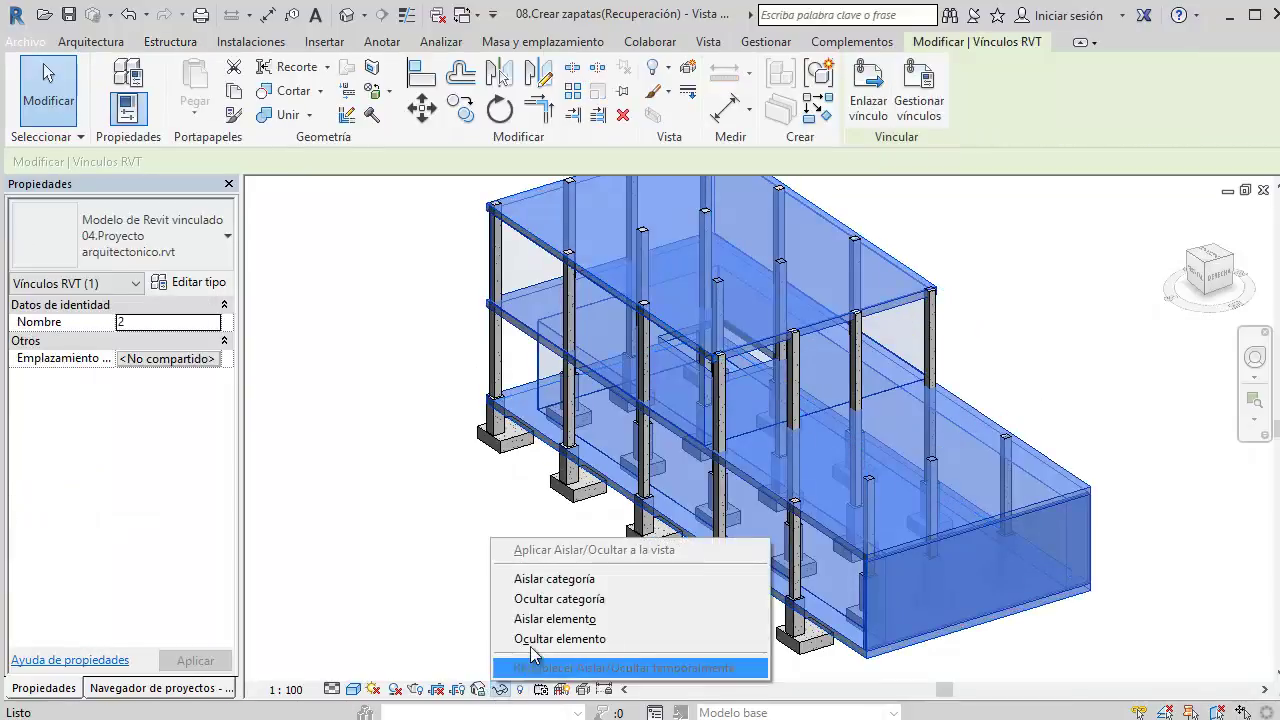
pyautogui.click(497, 592)
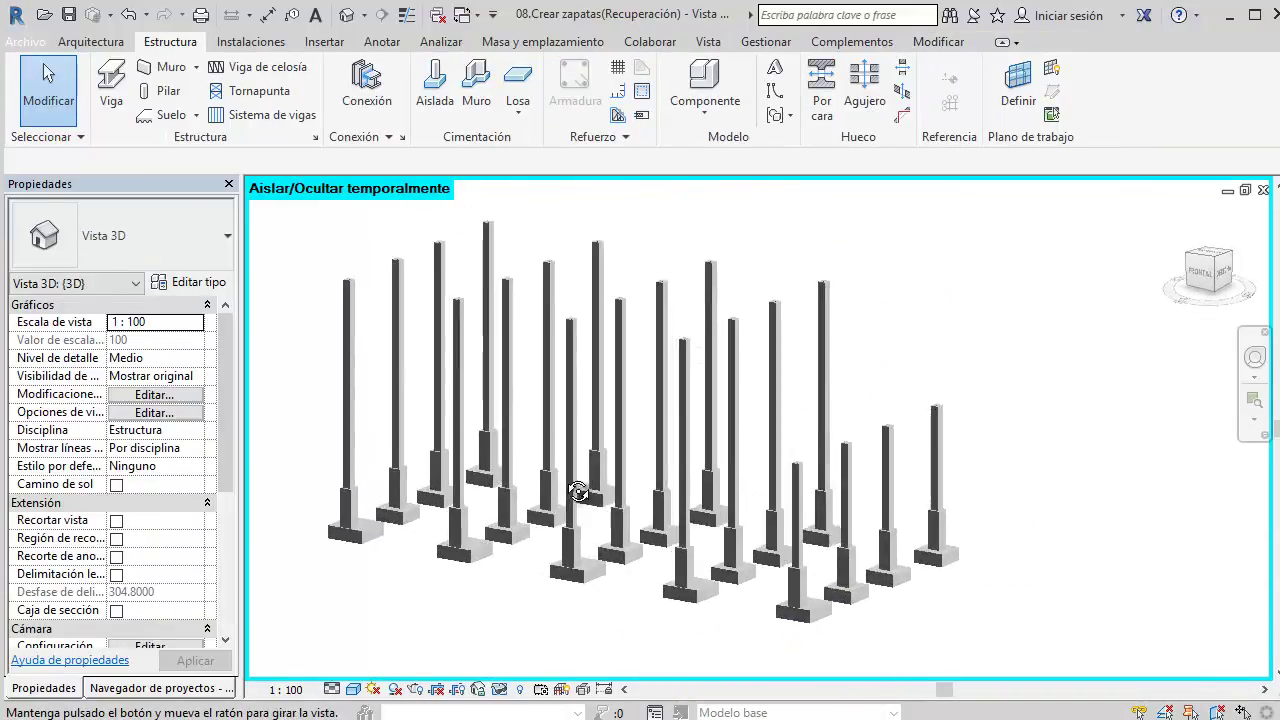
pyautogui.keyDown('shift'); pyautogui.moveTo(497, 590); pyautogui.dragTo(637, 589, button='middle'); pyautogui.keyUp('shift')
pyautogui.scroll(1, 641, 583)
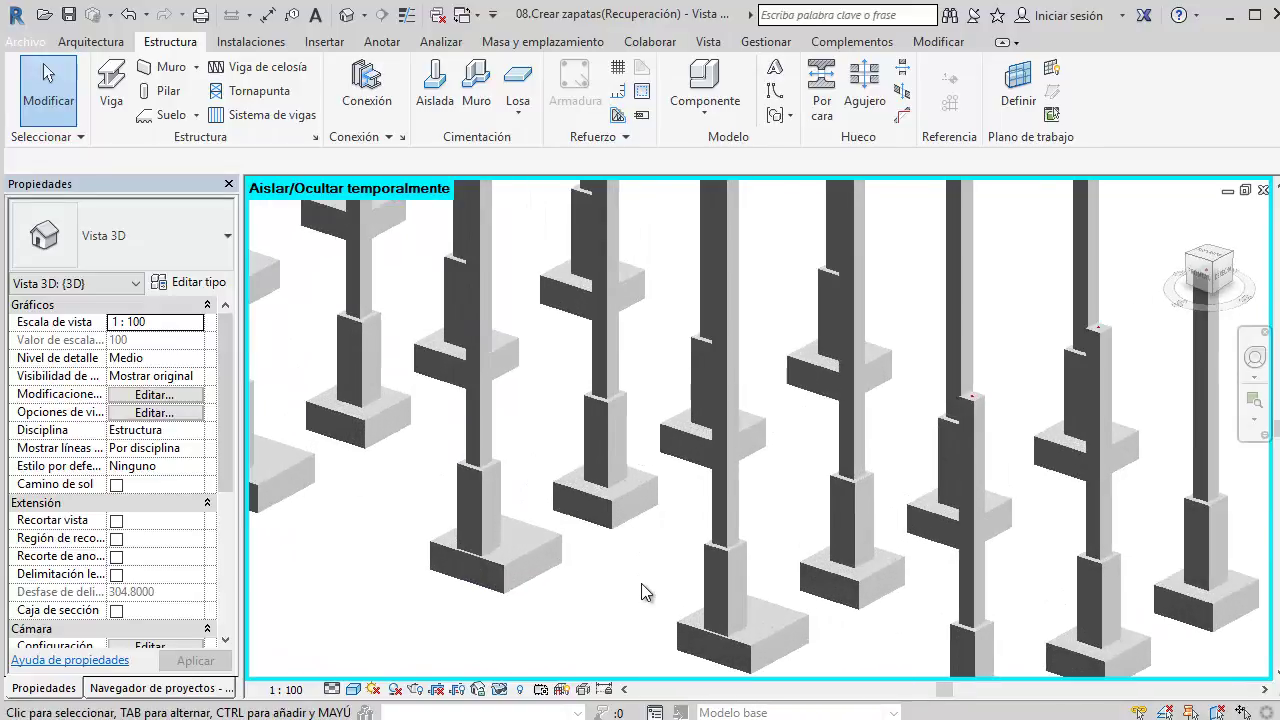
pyautogui.scroll(-2, 641, 583)
pyautogui.scroll(2, 745, 588)
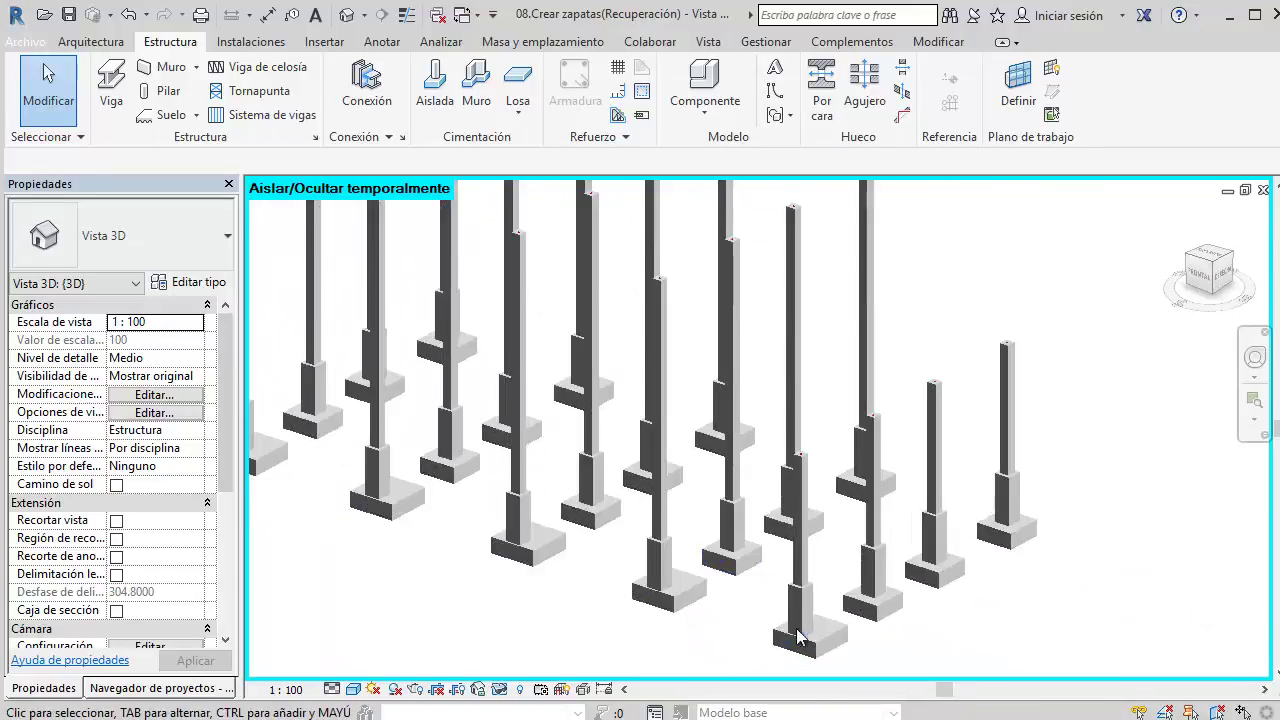
pyautogui.scroll(1, 745, 588)
pyautogui.click(1264, 191)
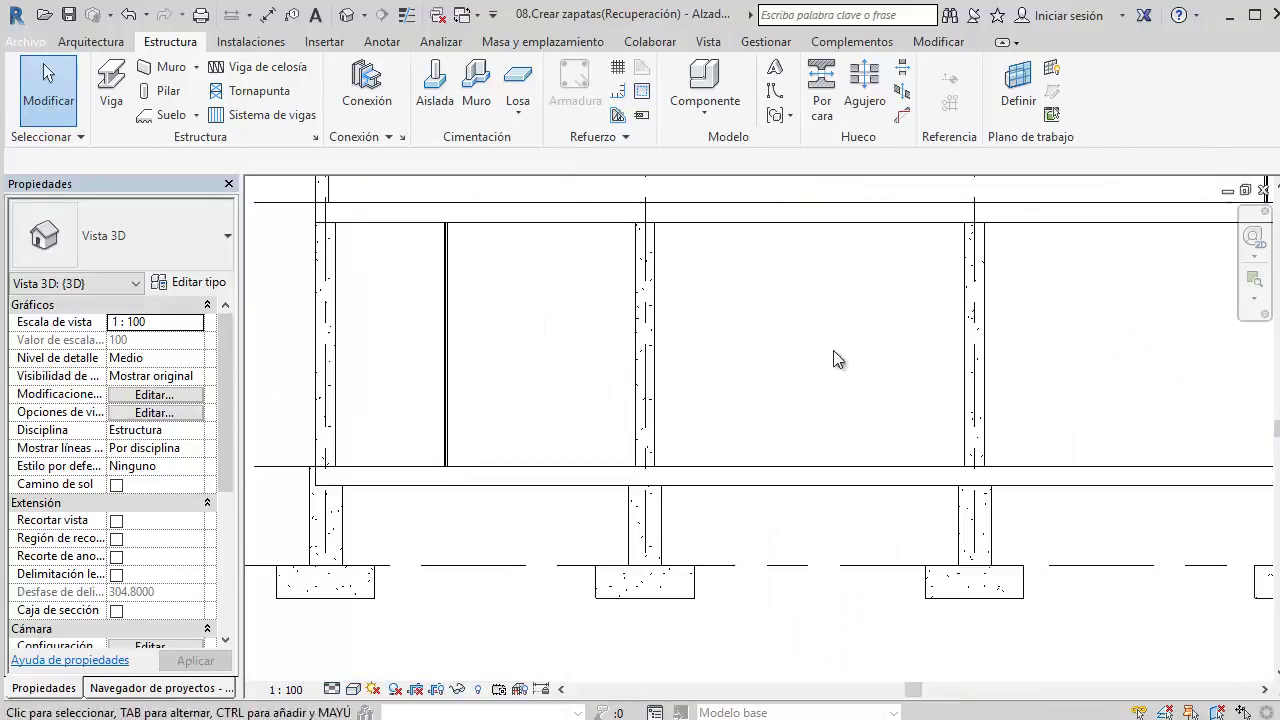
# Step: In a fresh default 3D view, reset Temporary Hide/Isolate to bring back the linked model
pyautogui.click(347, 16)
pyautogui.click(500, 689)
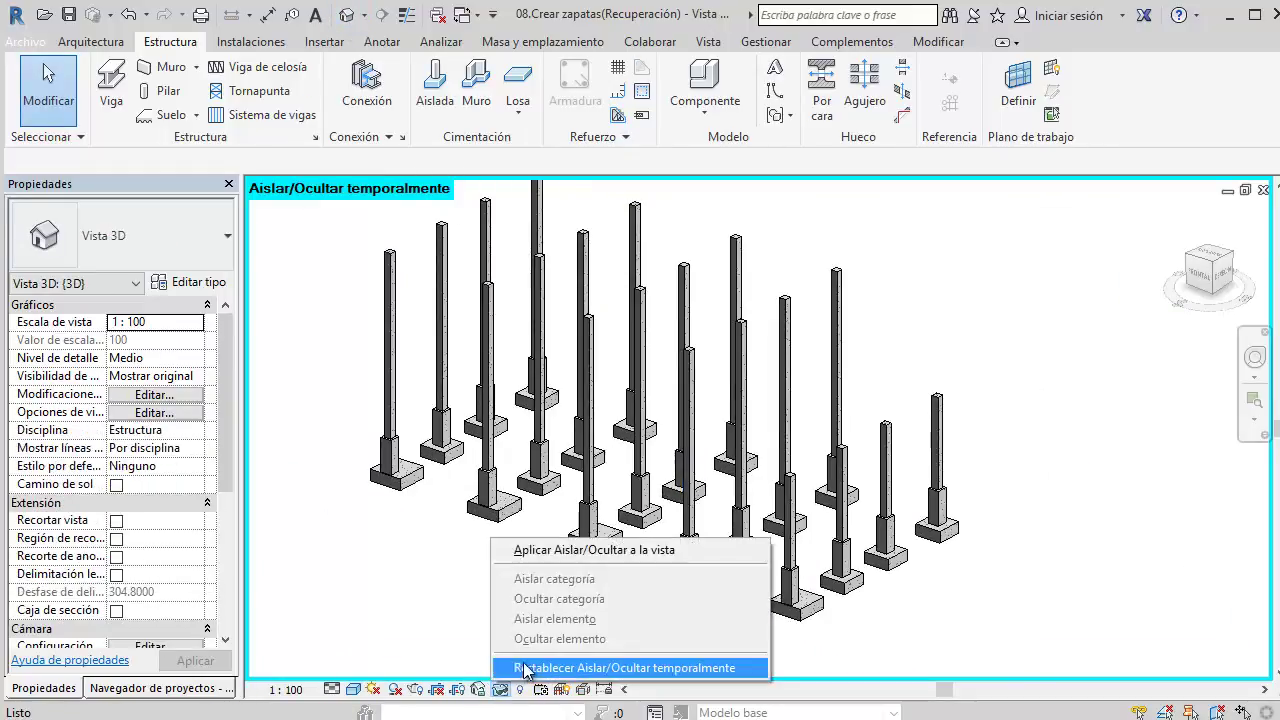
pyautogui.click(526, 668)
pyautogui.scroll(3, 470, 500)
pyautogui.moveTo(505, 480)
pyautogui.mouseDown(button='middle')
pyautogui.moveTo(617, 449)
pyautogui.moveTo(463, 406)
pyautogui.moveTo(523, 443)
pyautogui.moveTo(541, 475)
pyautogui.moveTo(623, 500)
pyautogui.moveTo(686, 563)
pyautogui.mouseUp(button='middle')
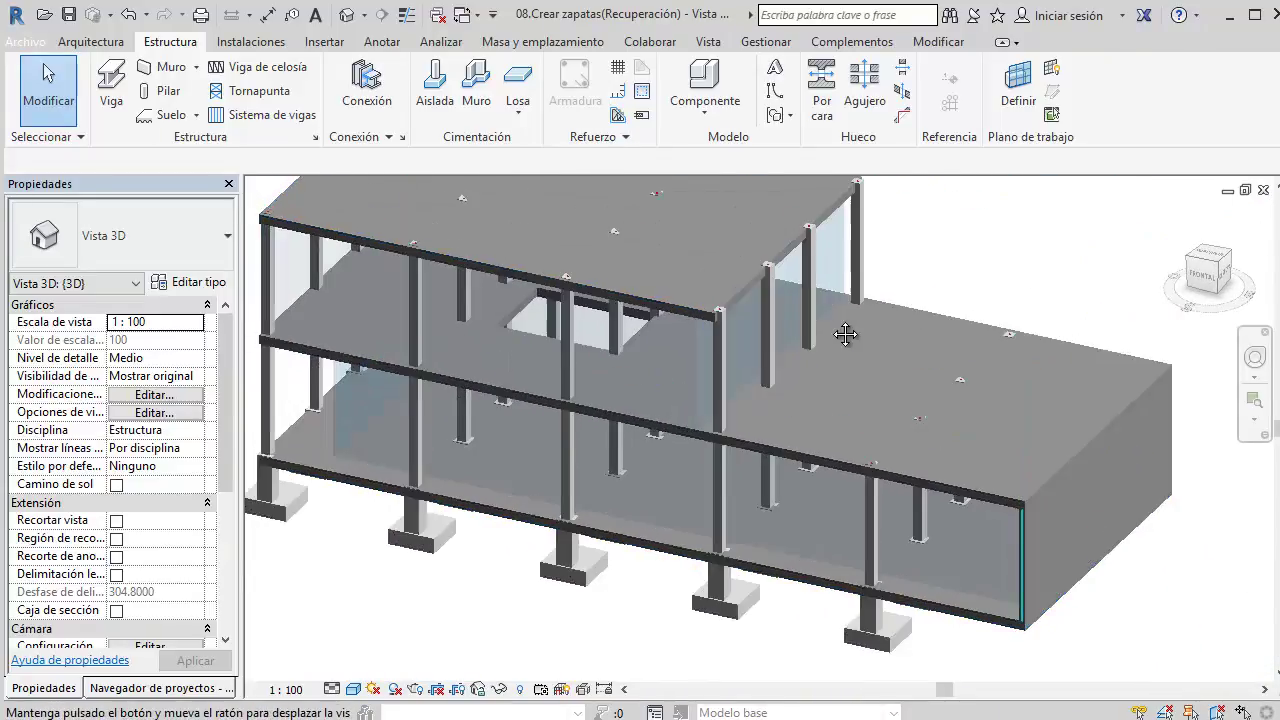
pyautogui.moveTo(845, 335)
pyautogui.keyDown('shift'); pyautogui.mouseDown(button='middle')
pyautogui.moveTo(886, 380)
pyautogui.moveTo(866, 380)
pyautogui.moveTo(896, 340)
pyautogui.moveTo(1057, 286)
pyautogui.mouseUp(button='middle'); pyautogui.keyUp('shift')
# Step: Switch to the default 3D view and orbit down to a low angle on the footings
pyautogui.click(1263, 190)
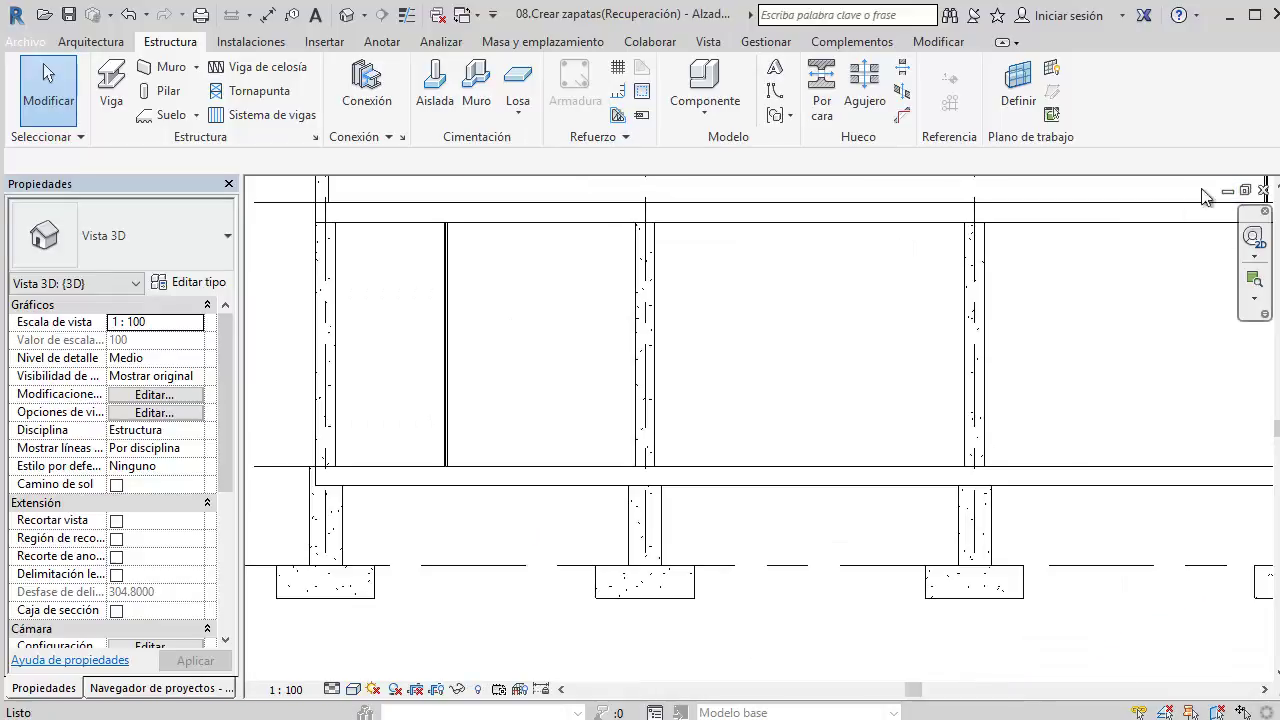
pyautogui.moveTo(782, 340)
pyautogui.mouseDown(button='middle')
pyautogui.moveTo(797, 354)
pyautogui.moveTo(728, 404)
pyautogui.mouseUp(button='middle')
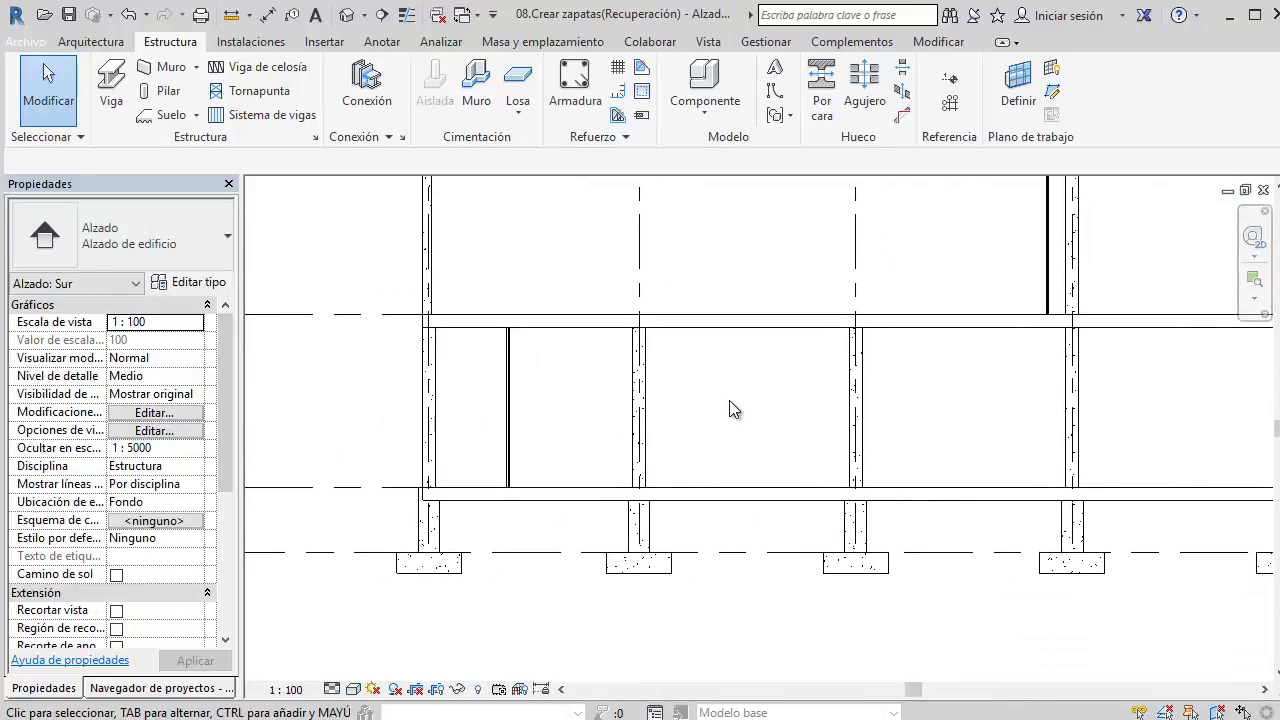
pyautogui.click(342, 17)
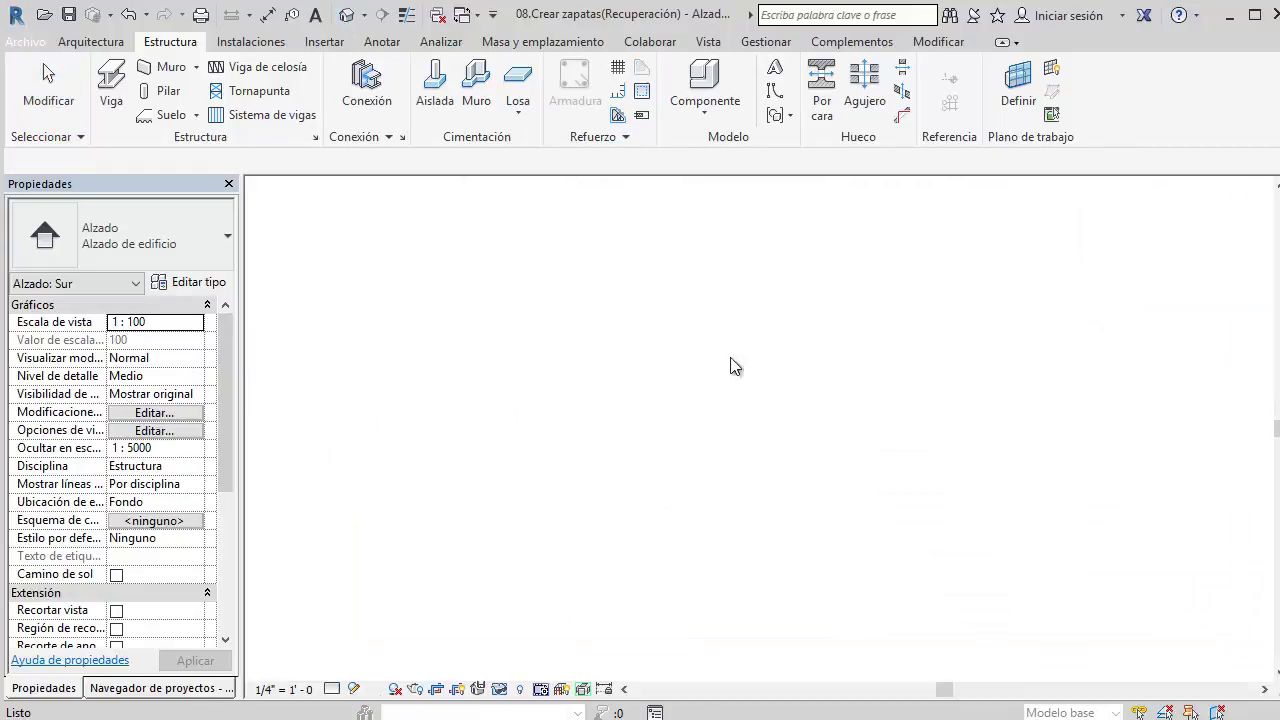
pyautogui.scroll(5, 704, 519)
pyautogui.moveTo(704, 512)
pyautogui.keyDown('shift'); pyautogui.mouseDown(button='middle')
pyautogui.moveTo(680, 500)
pyautogui.moveTo(648, 523)
pyautogui.mouseUp(button='middle'); pyautogui.keyUp('shift')
# Step: Select one rectangular footing together with the column above it and the upper-floor column
pyautogui.click(620, 527)
pyautogui.keyDown('ctrl'); pyautogui.click(614, 425); pyautogui.keyUp('ctrl')
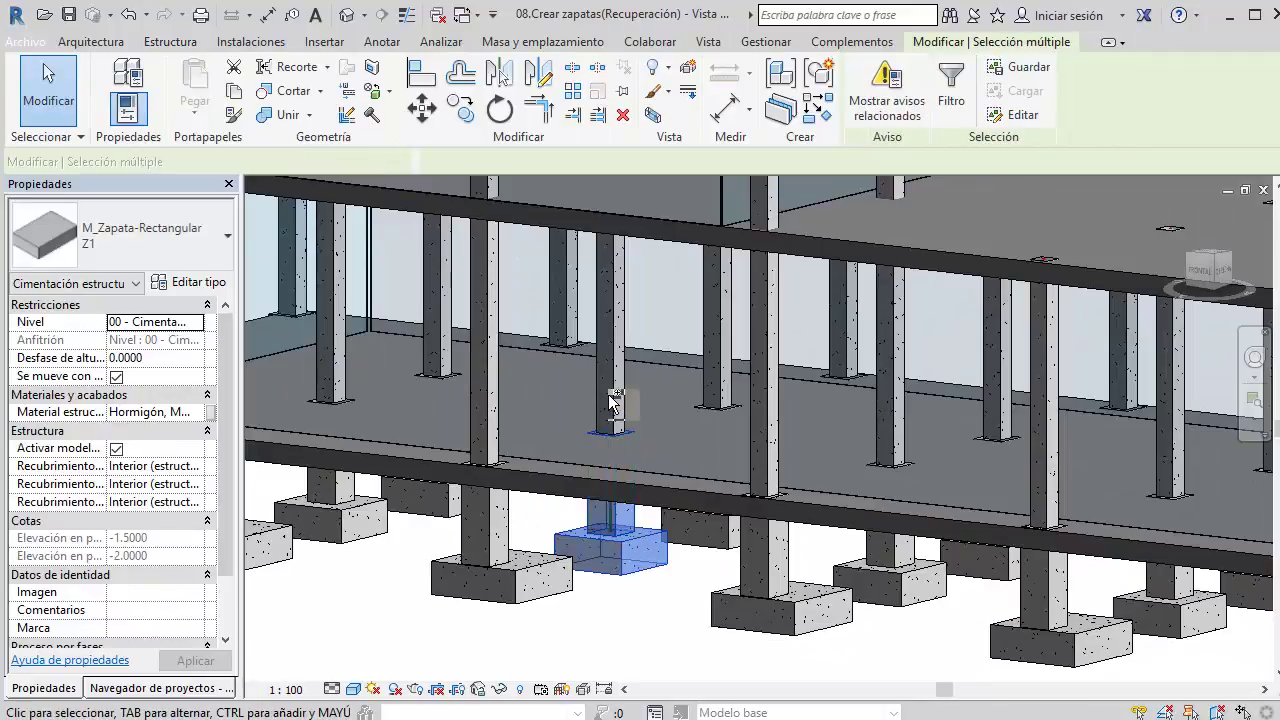
pyautogui.moveTo(623, 371); pyautogui.dragTo(634, 522, button='middle')
pyautogui.scroll(3, 632, 333)
pyautogui.moveTo(632, 333); pyautogui.dragTo(623, 394, button='middle')
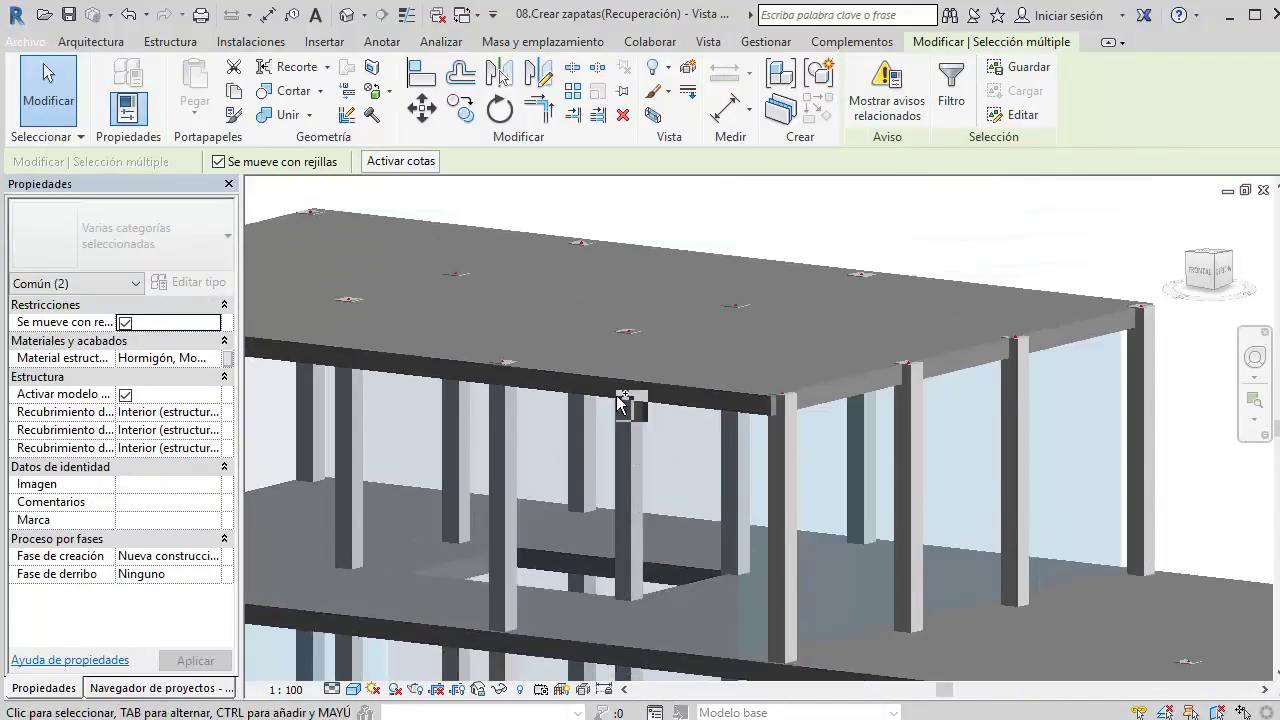
pyautogui.keyDown('ctrl'); pyautogui.click(626, 337); pyautogui.keyUp('ctrl')
pyautogui.moveTo(619, 507); pyautogui.dragTo(624, 419, button='middle')
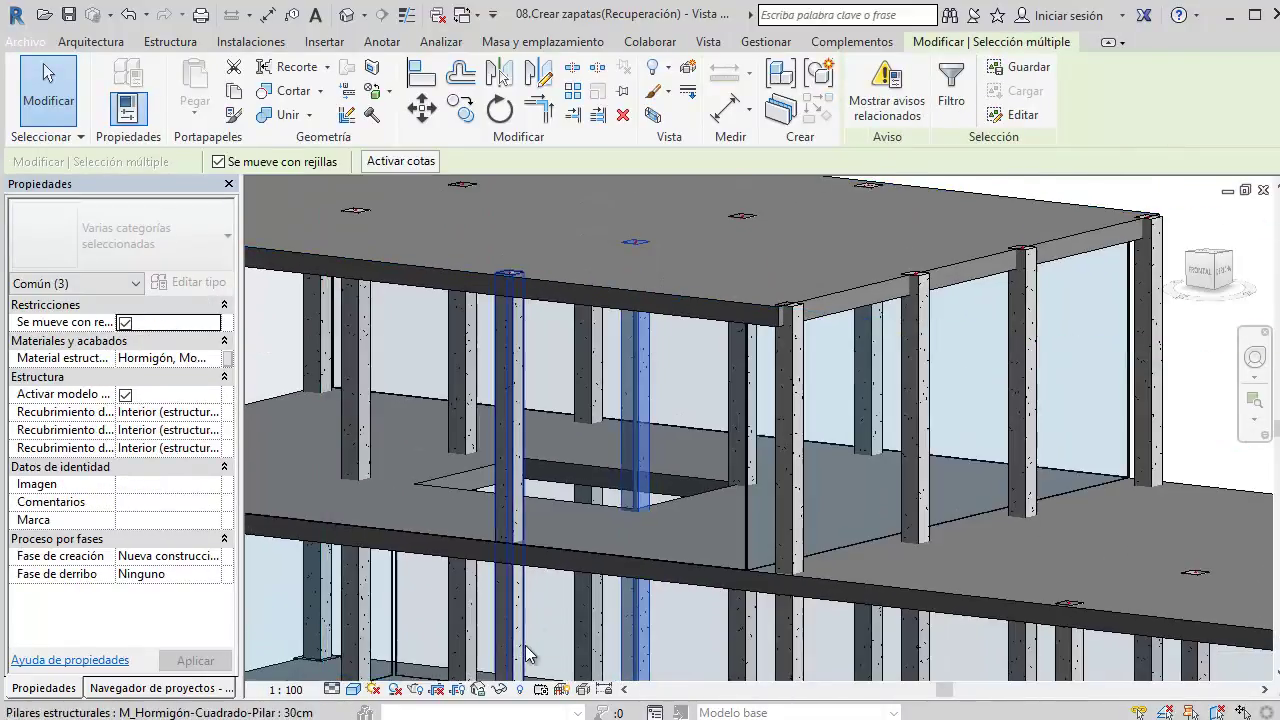
# Step: Temporarily isolate the selected footing and columns, then zoom in on the pedestal
pyautogui.click(507, 690)
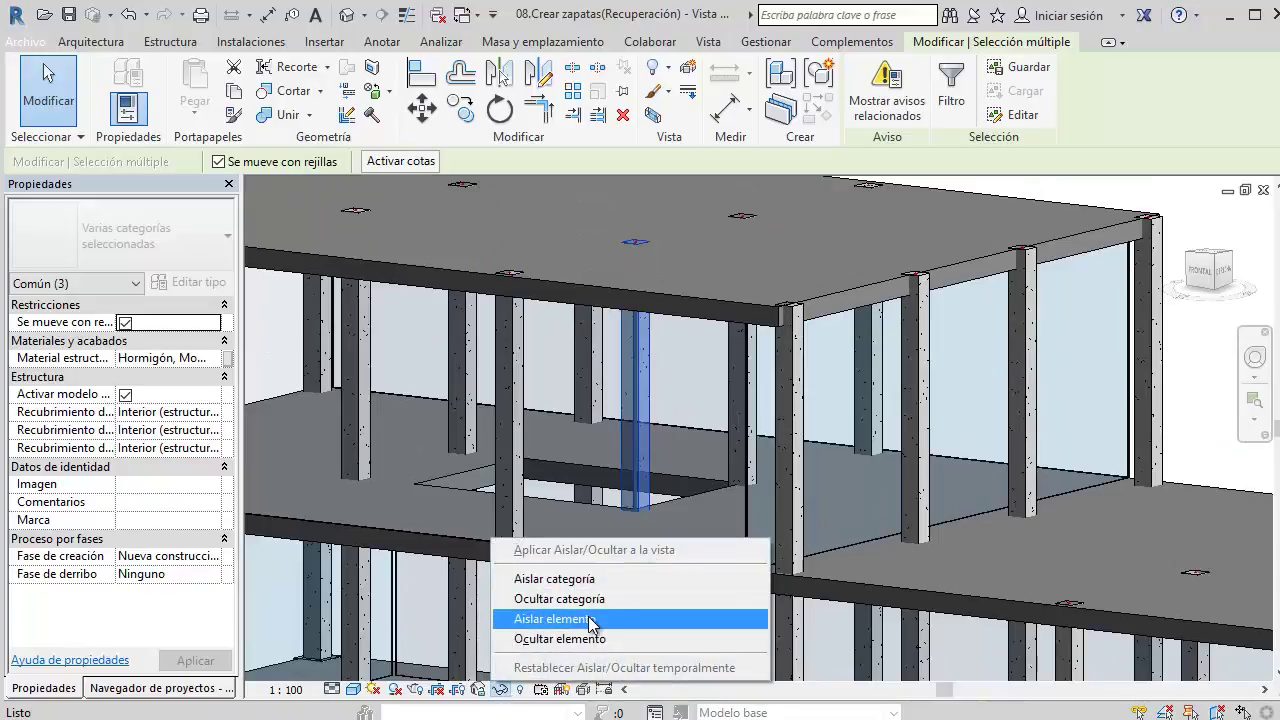
pyautogui.click(520, 612)
pyautogui.moveTo(648, 553)
pyautogui.keyDown('shift'); pyautogui.mouseDown(button='middle')
pyautogui.moveTo(669, 437)
pyautogui.moveTo(700, 563)
pyautogui.mouseUp(button='middle'); pyautogui.keyUp('shift')
pyautogui.press('Escape')
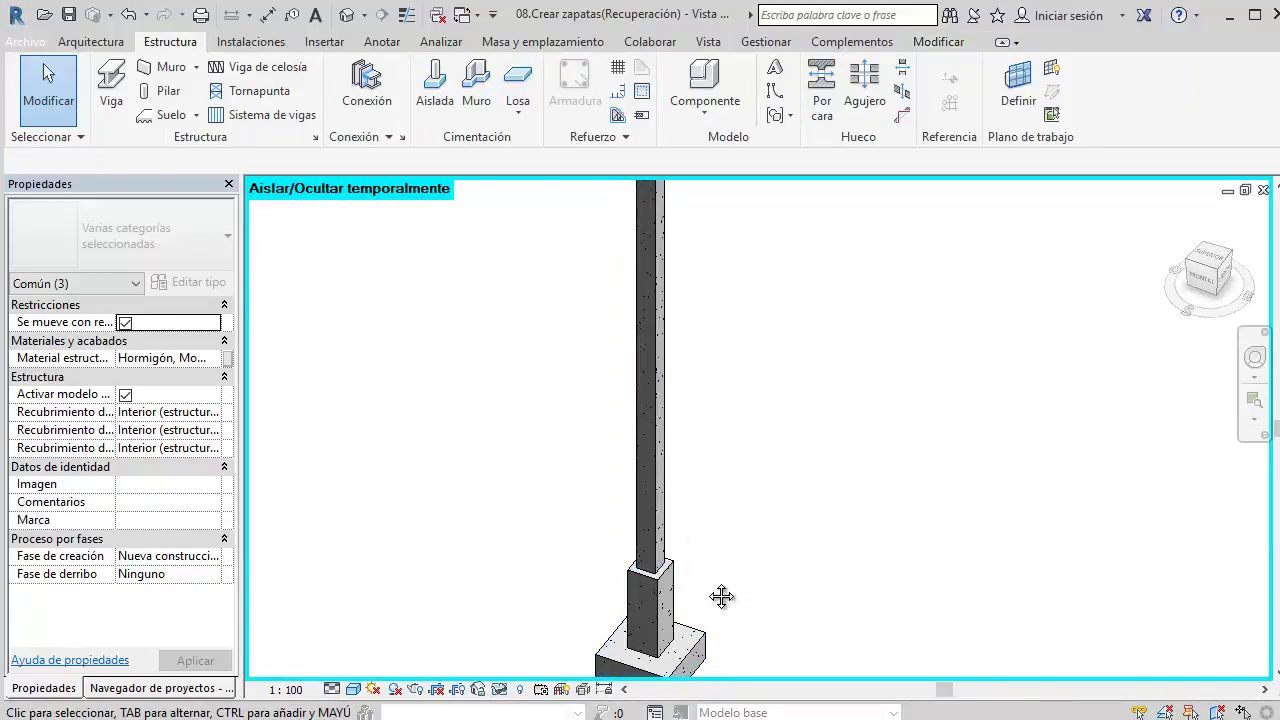
pyautogui.scroll(3, 683, 500)
pyautogui.moveTo(670, 422)
pyautogui.mouseDown(button='middle')
pyautogui.moveTo(714, 480)
pyautogui.moveTo(766, 477)
pyautogui.mouseUp(button='middle')
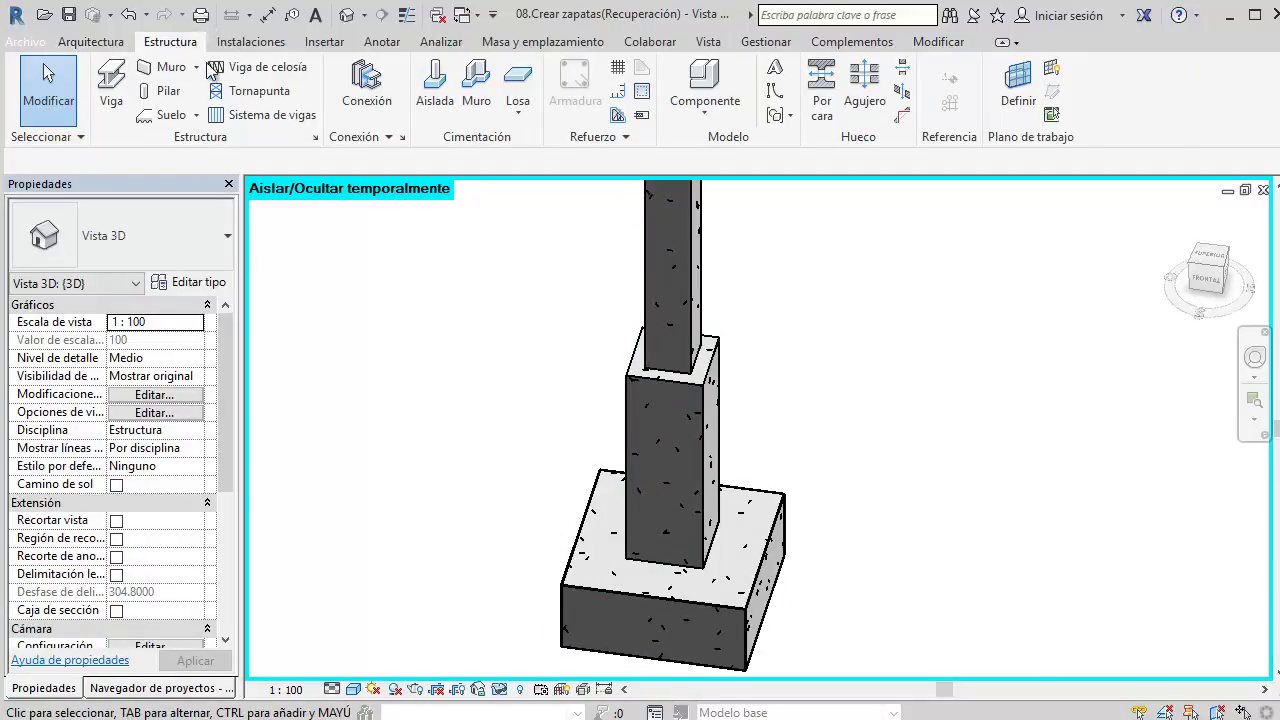
# Step: Begin an in-place component, cancel it, and check the footing's type instead
pyautogui.click(688, 120)
pyautogui.click(687, 194)
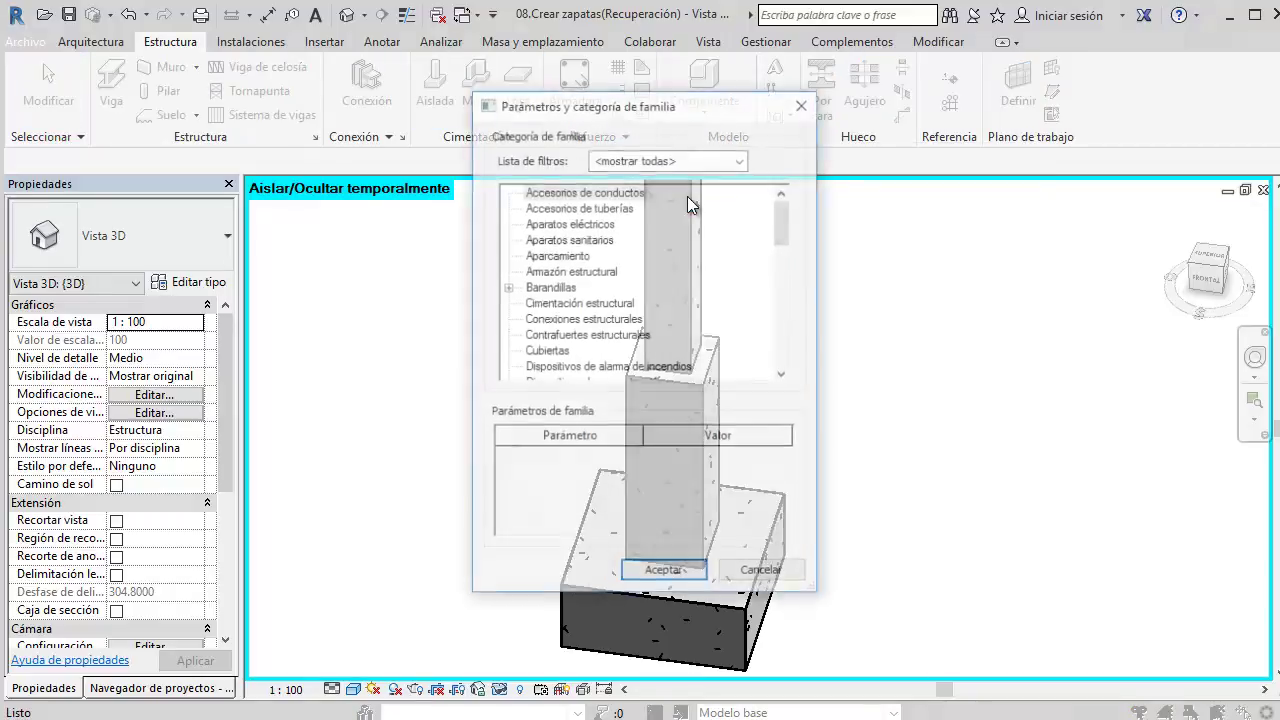
pyautogui.press('Escape')
pyautogui.click(740, 560)
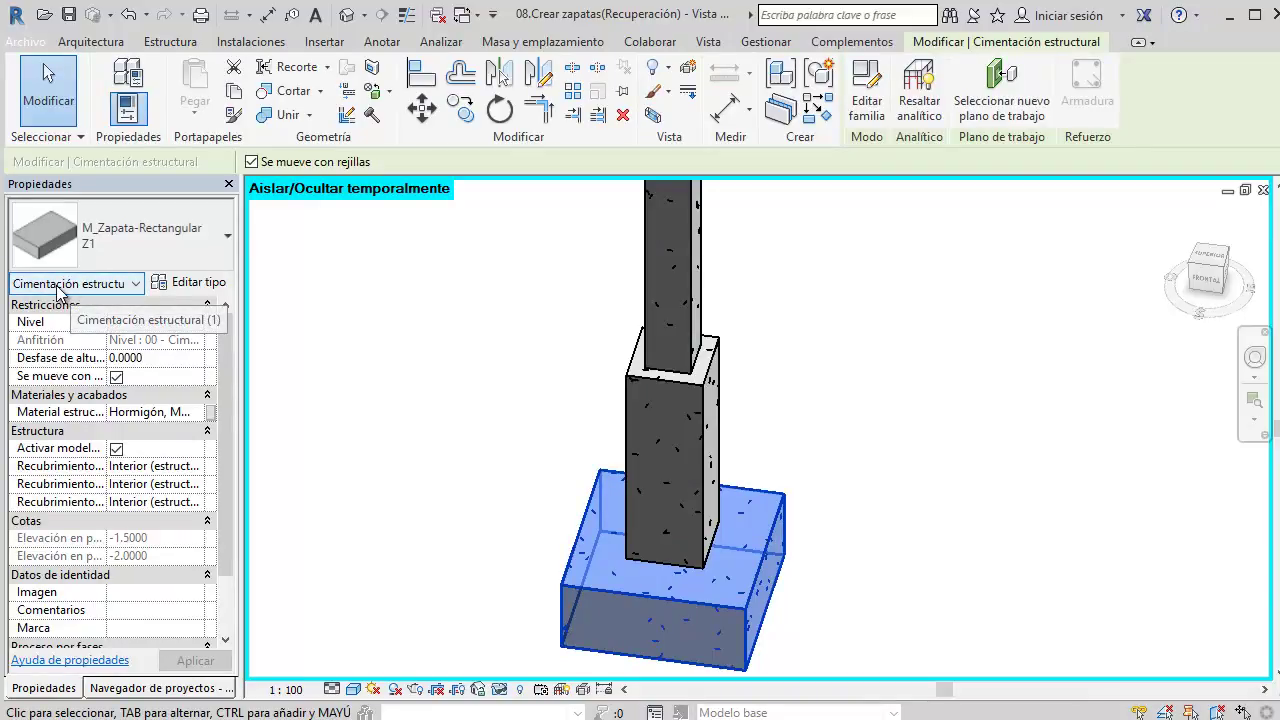
pyautogui.click(475, 242)
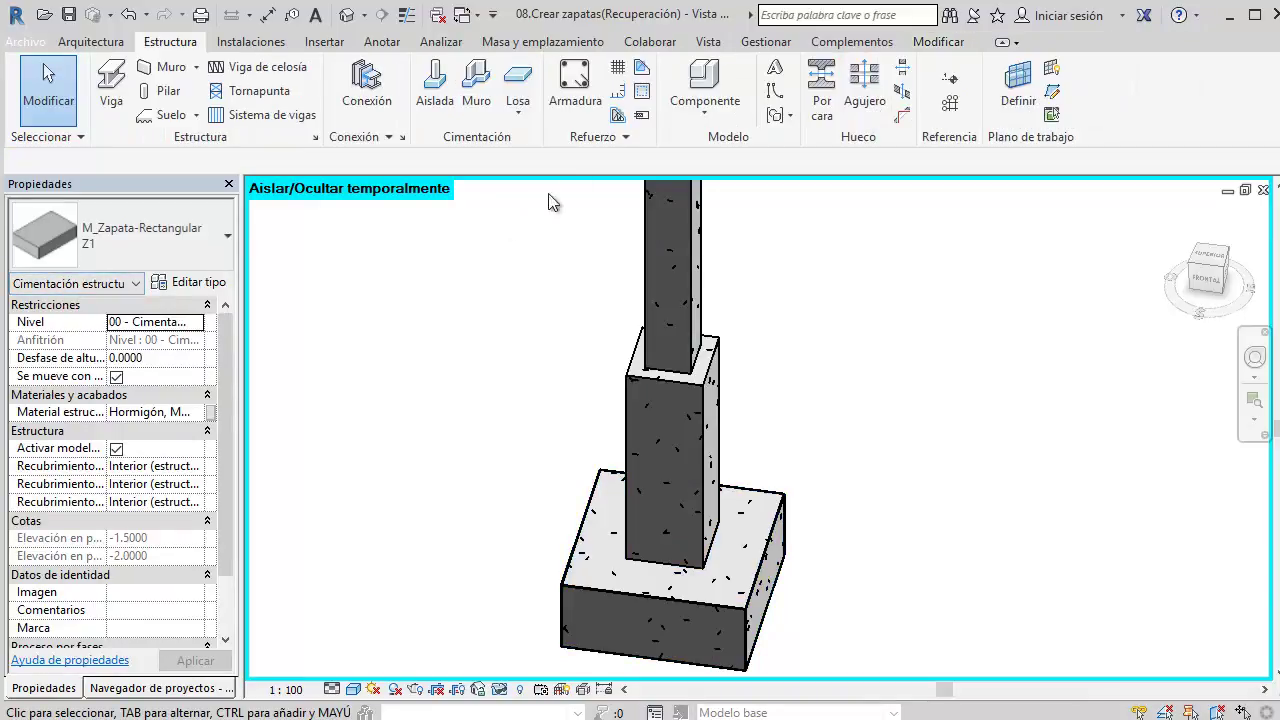
# Step: Create an in-place Cimentación estructural family named Zapata acarte beside the column base
pyautogui.click(697, 118)
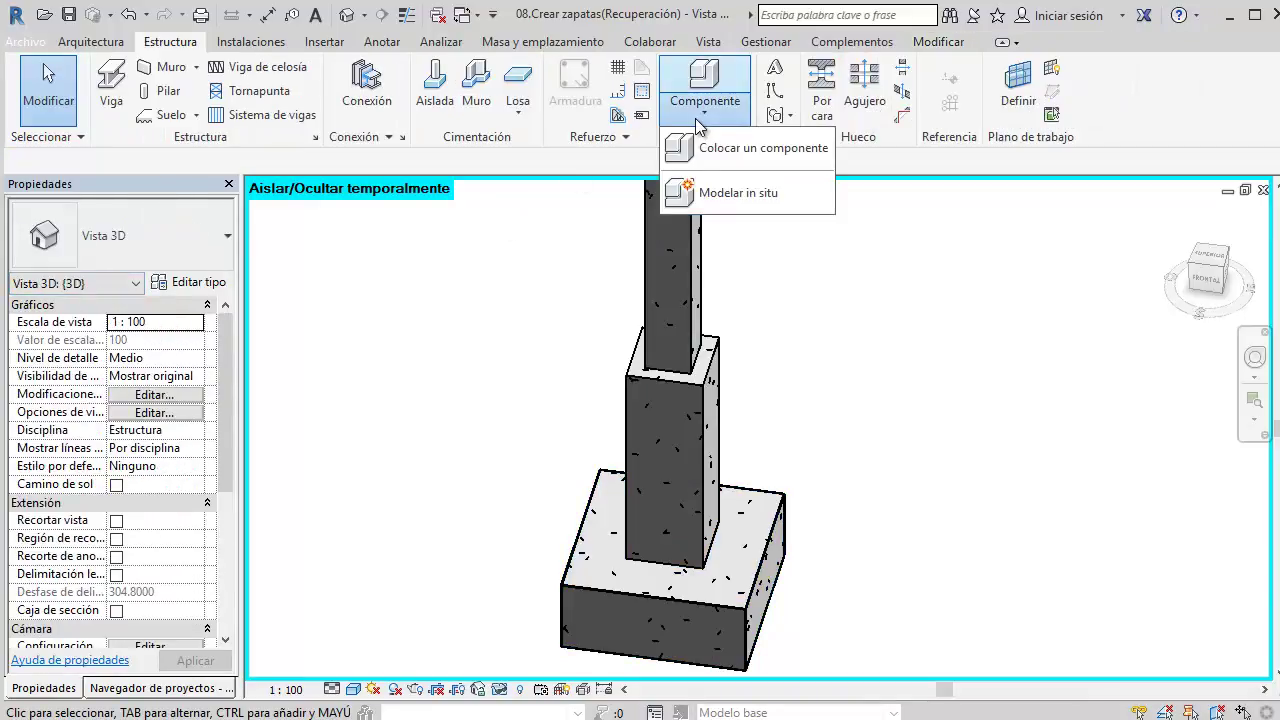
pyautogui.click(736, 199)
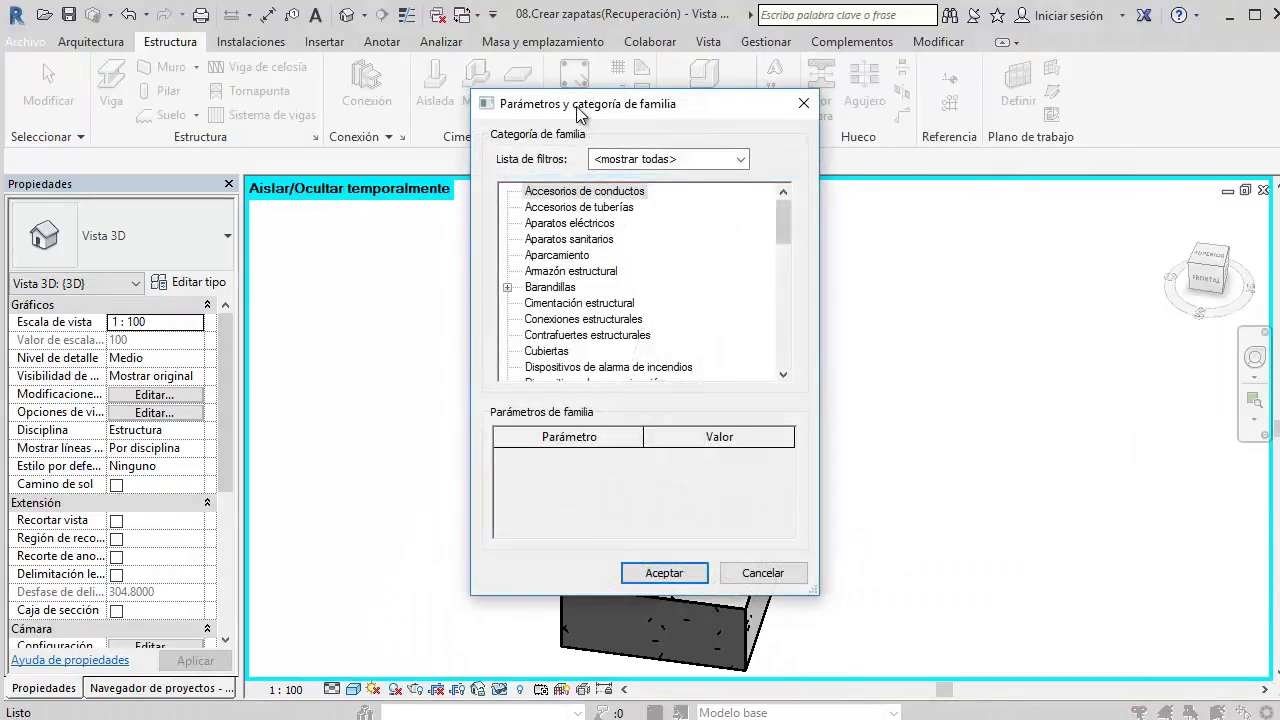
pyautogui.moveTo(578, 108); pyautogui.dragTo(542, 90)
pyautogui.scroll(-1, 514, 183)
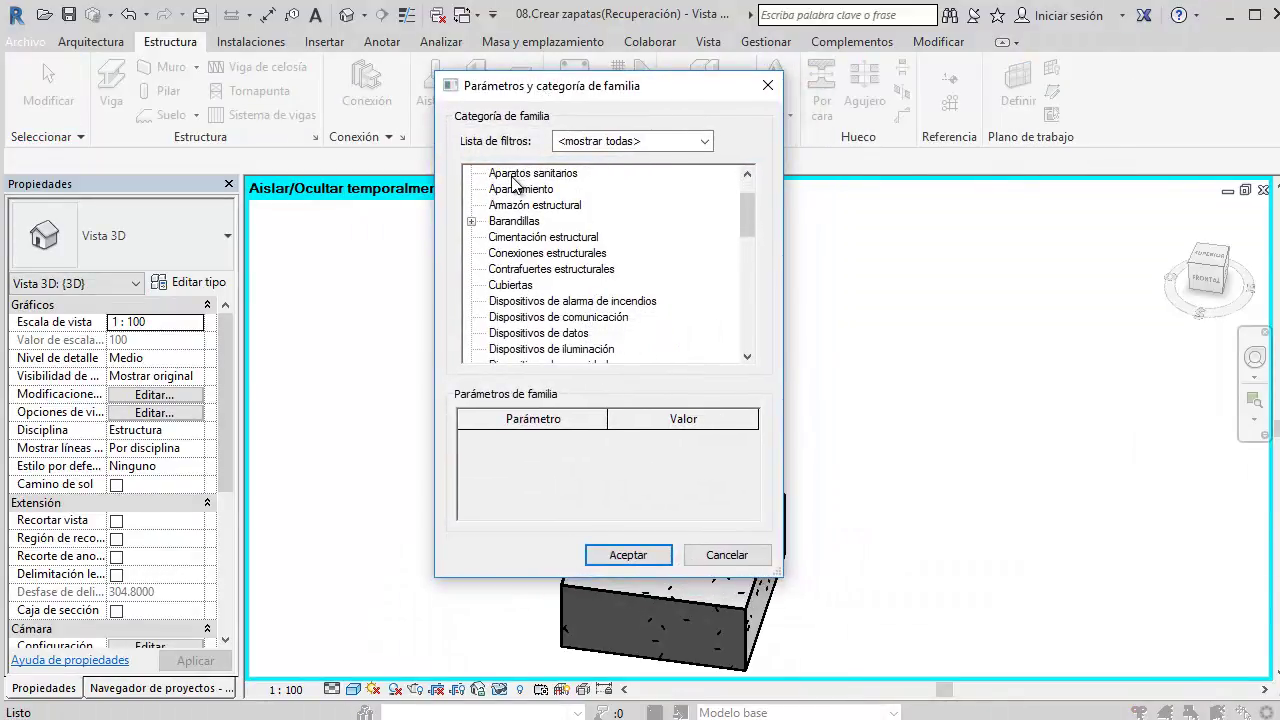
pyautogui.scroll(-1, 514, 183)
pyautogui.scroll(1, 514, 183)
pyautogui.click(628, 556)
pyautogui.write('Zapata acartelada')
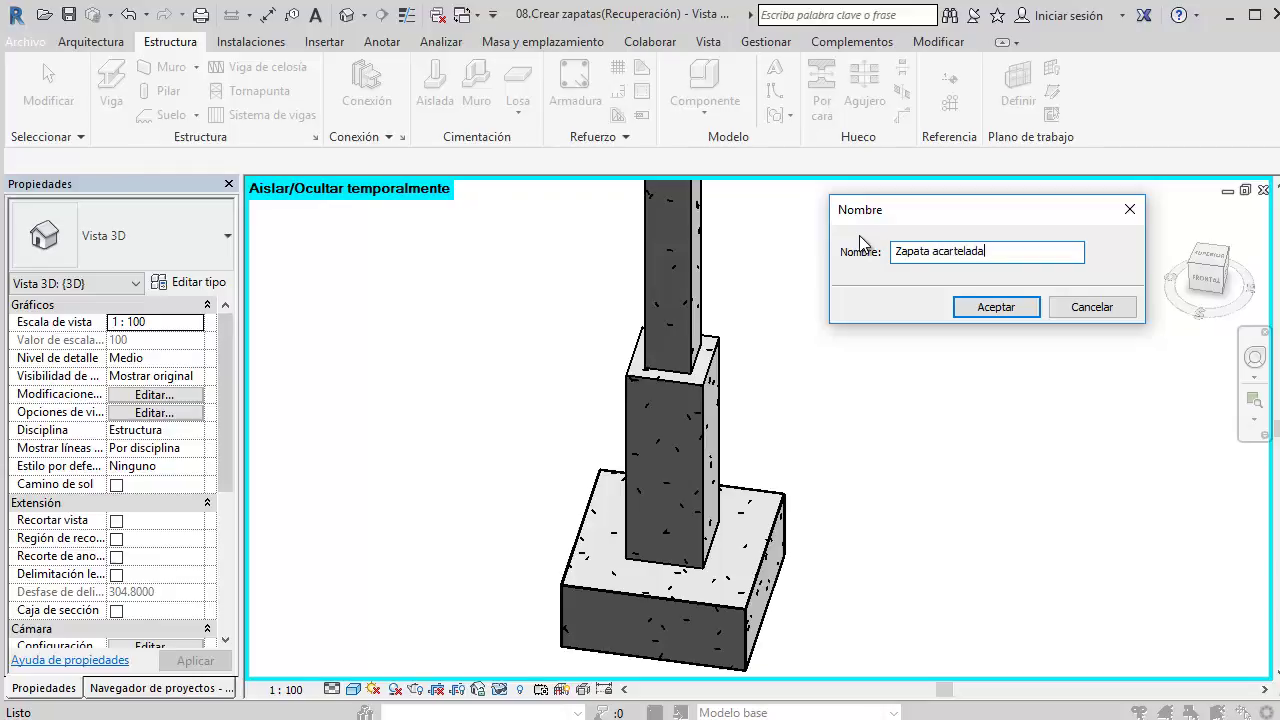
pyautogui.press('Return')
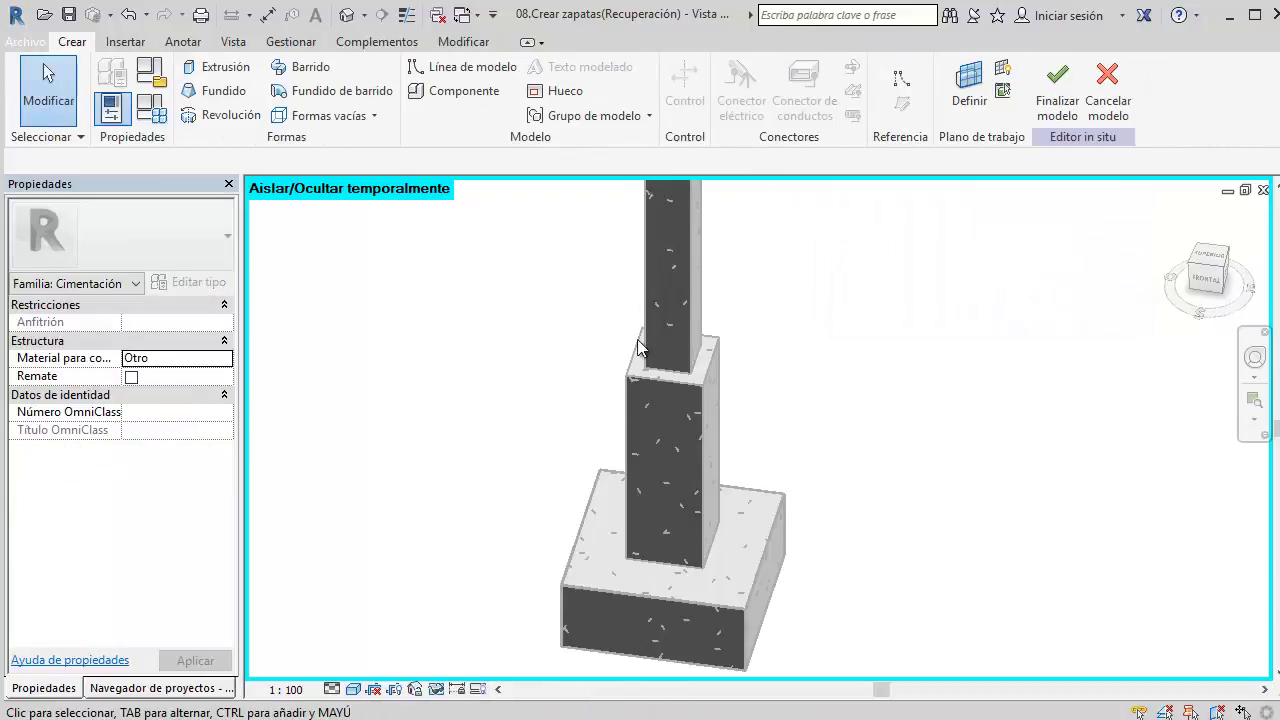
pyautogui.moveTo(637, 339)
pyautogui.keyDown('shift'); pyautogui.mouseDown(button='middle')
pyautogui.moveTo(677, 292)
pyautogui.moveTo(606, 274)
pyautogui.moveTo(677, 262)
pyautogui.mouseUp(button='middle'); pyautogui.keyUp('shift')
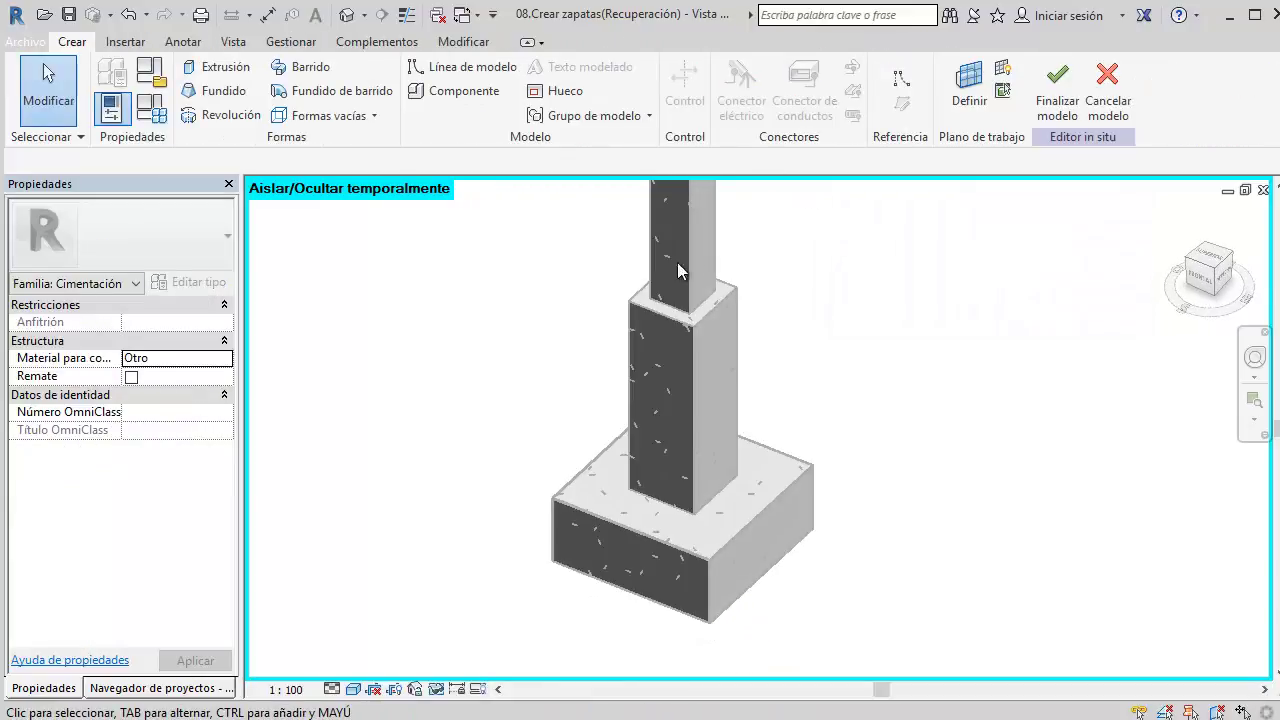
pyautogui.moveTo(697, 433); pyautogui.dragTo(600, 340, button='middle')
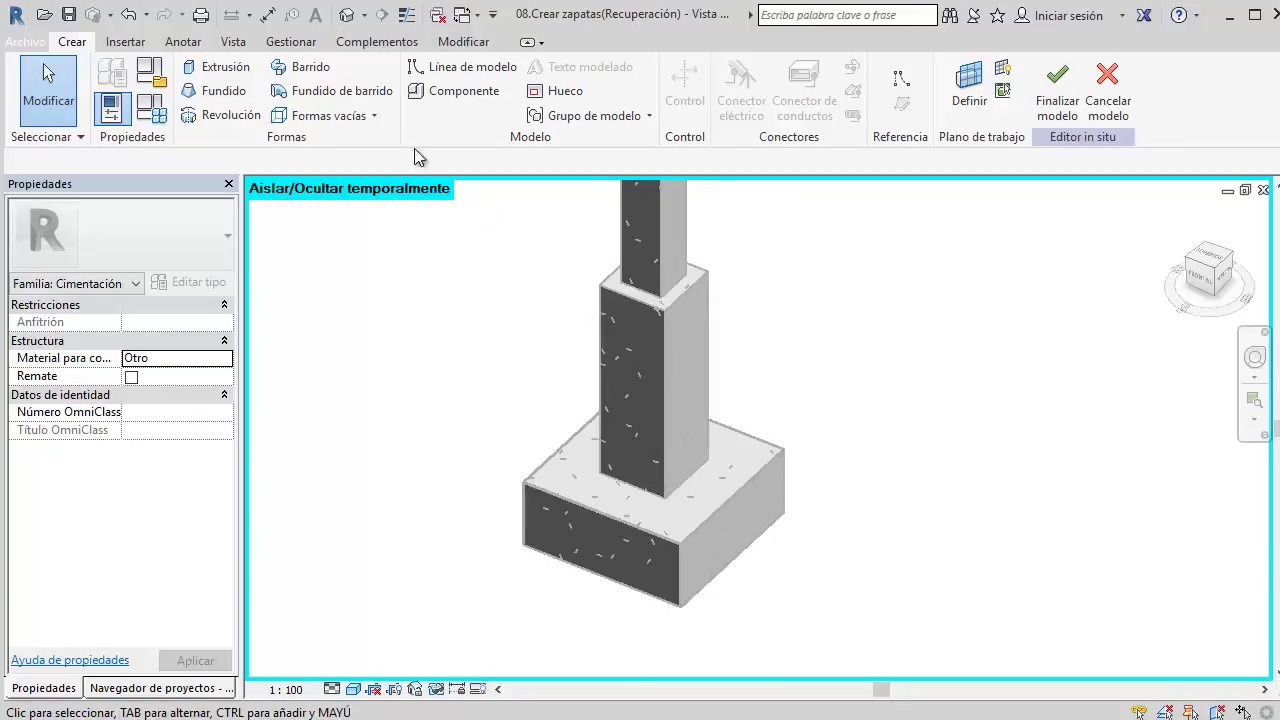
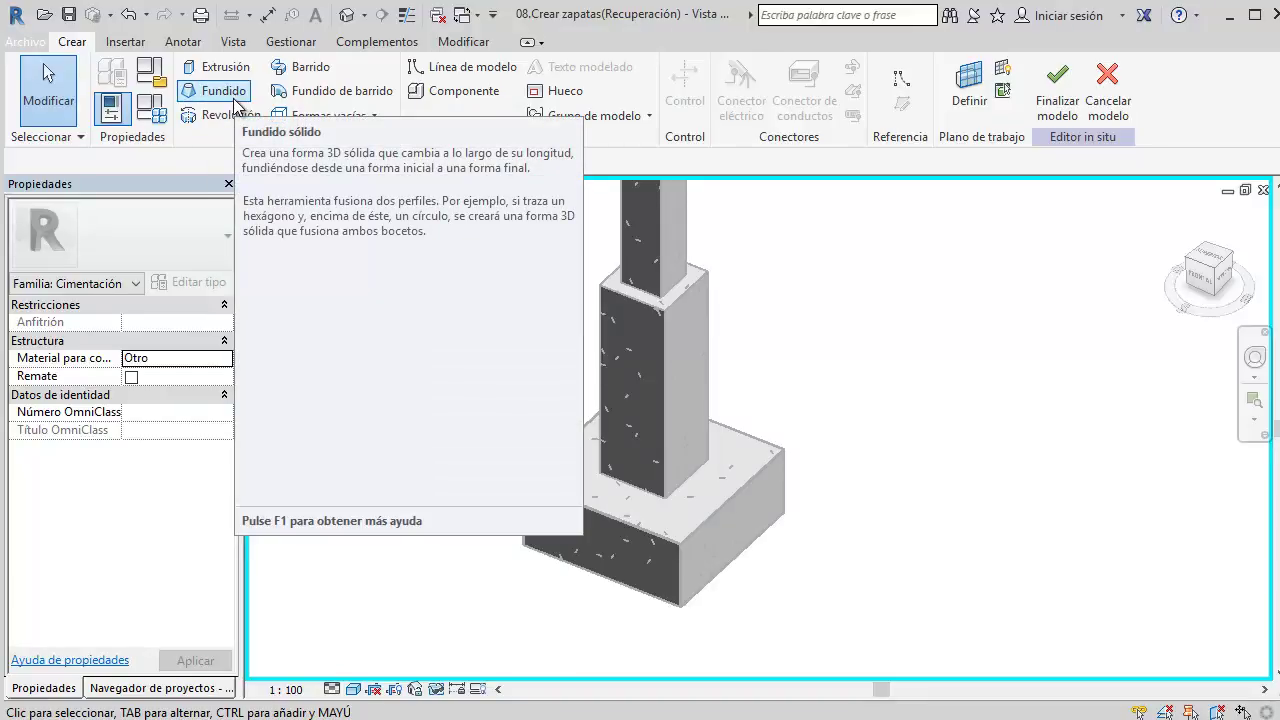
# Step: Start a blend on the footing's top face and sketch a 1.2 × 1.2 rectangular base over it
pyautogui.click(234, 100)
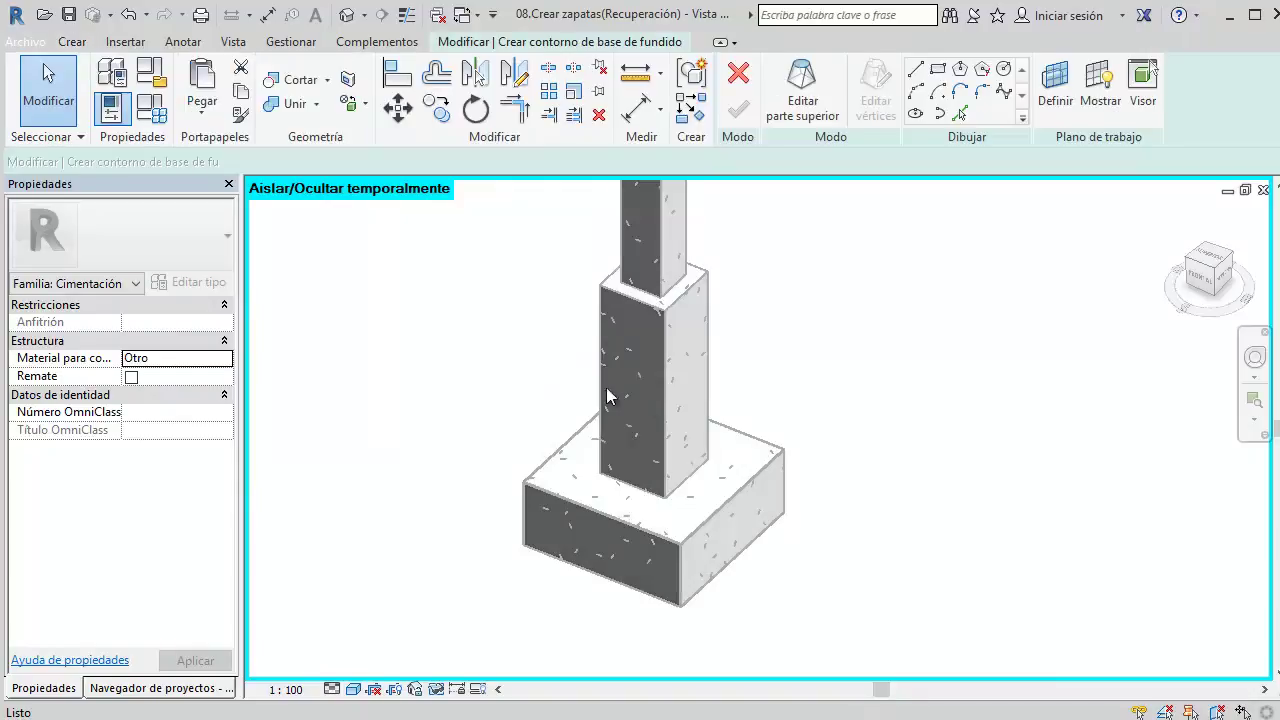
pyautogui.scroll(1, 574, 363)
pyautogui.scroll(1, 578, 363)
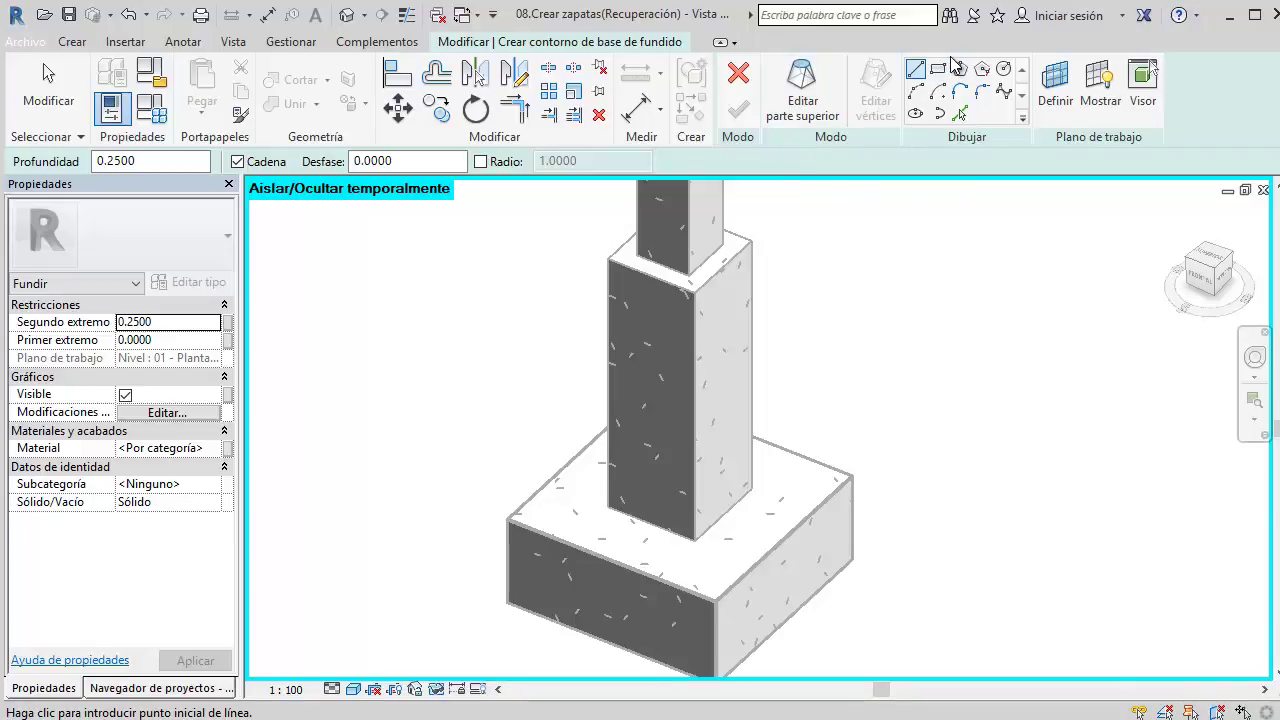
pyautogui.click(1066, 104)
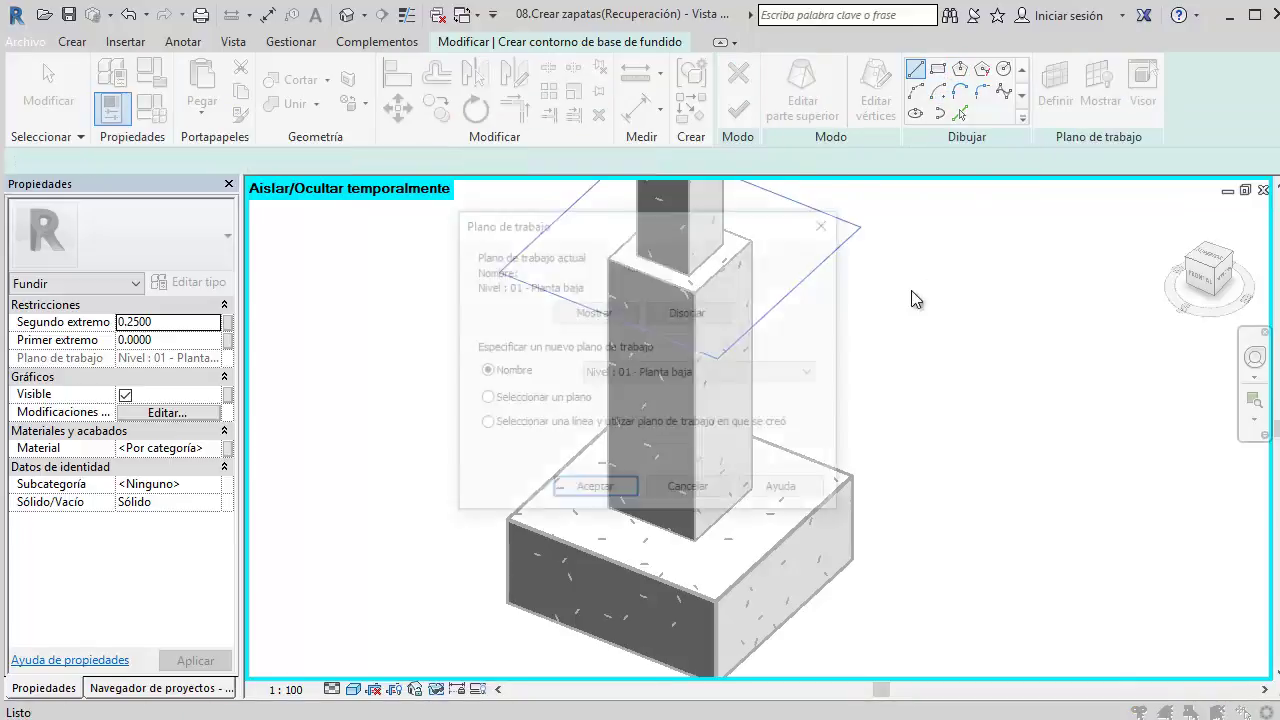
pyautogui.moveTo(625, 222); pyautogui.dragTo(448, 208)
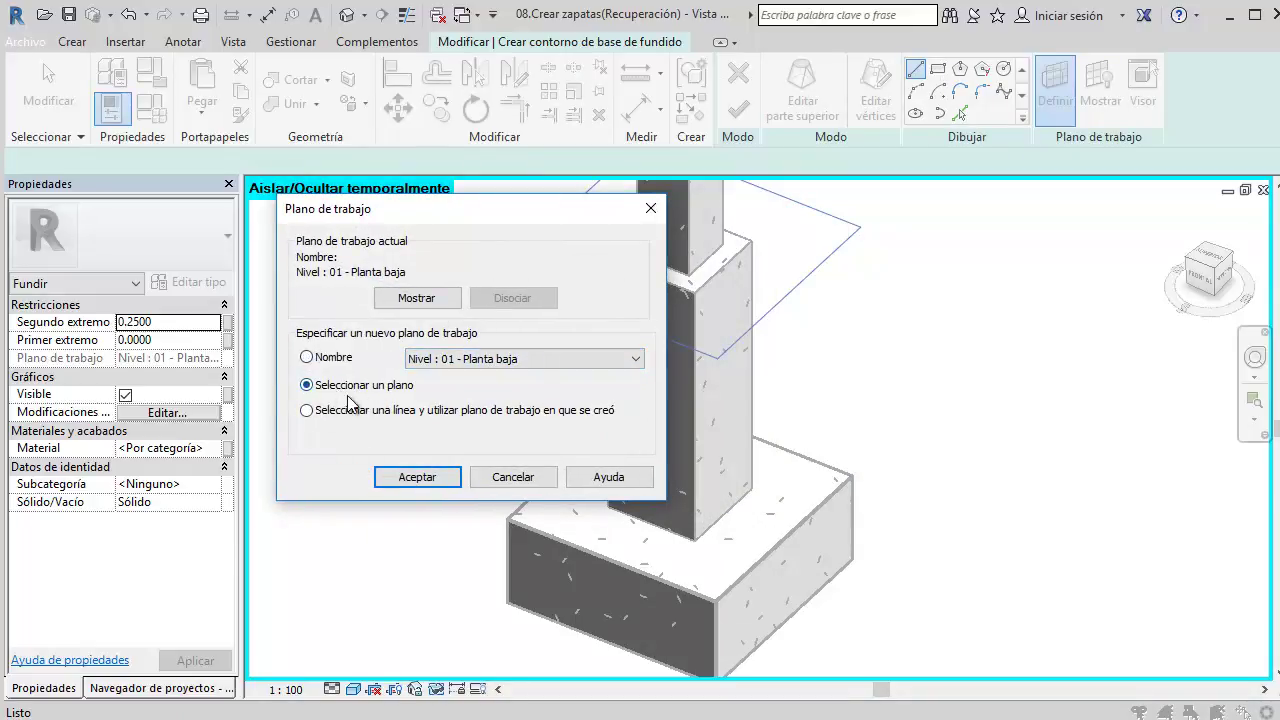
pyautogui.click(417, 479)
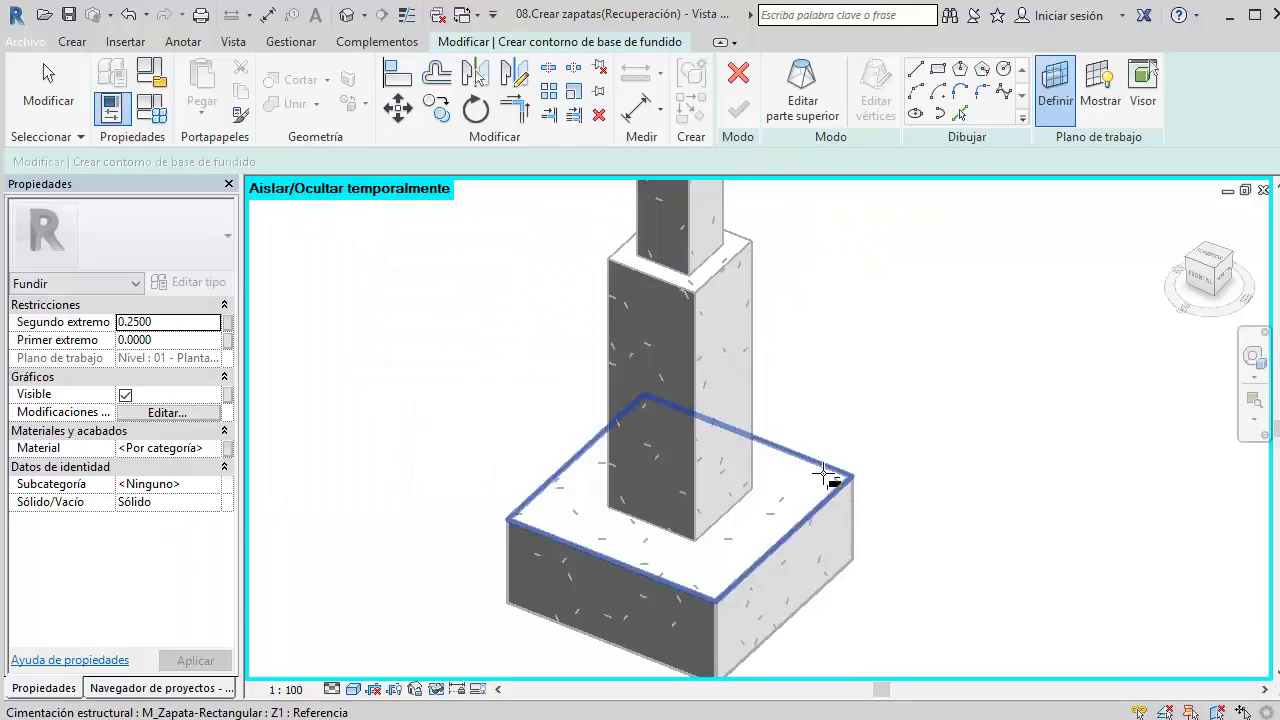
pyautogui.click(756, 484)
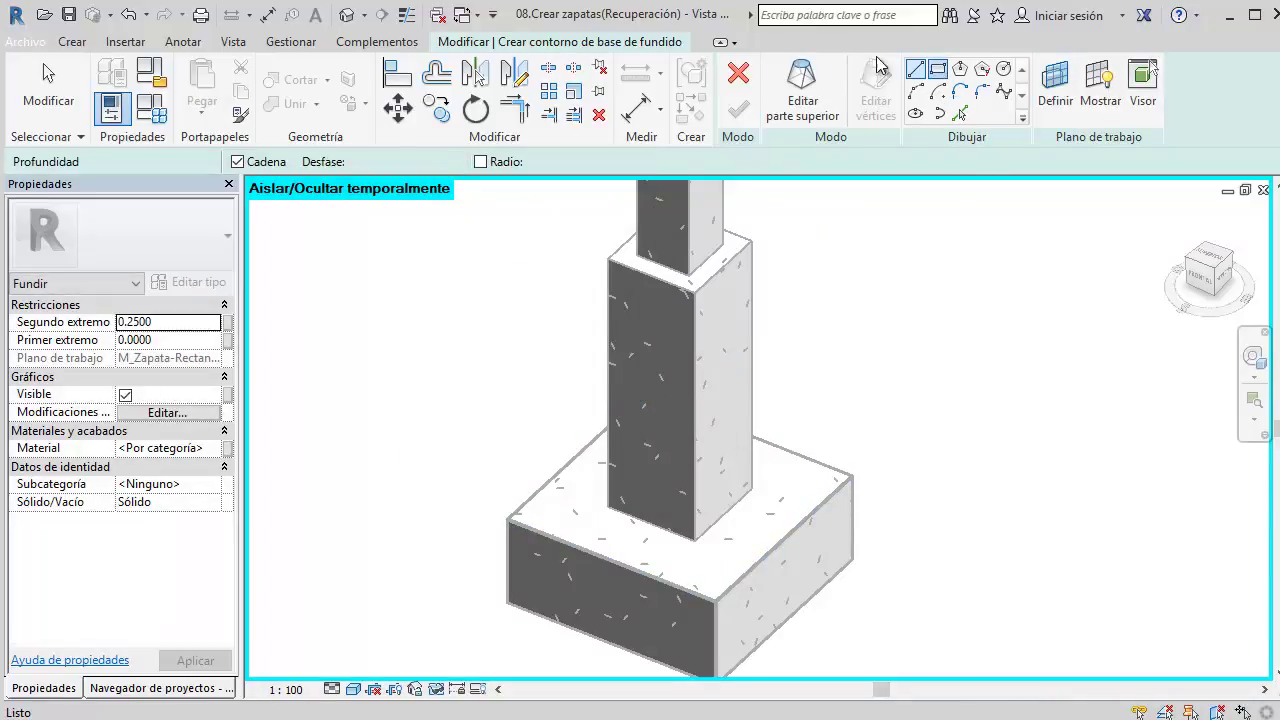
pyautogui.click(851, 478)
pyautogui.click(510, 520)
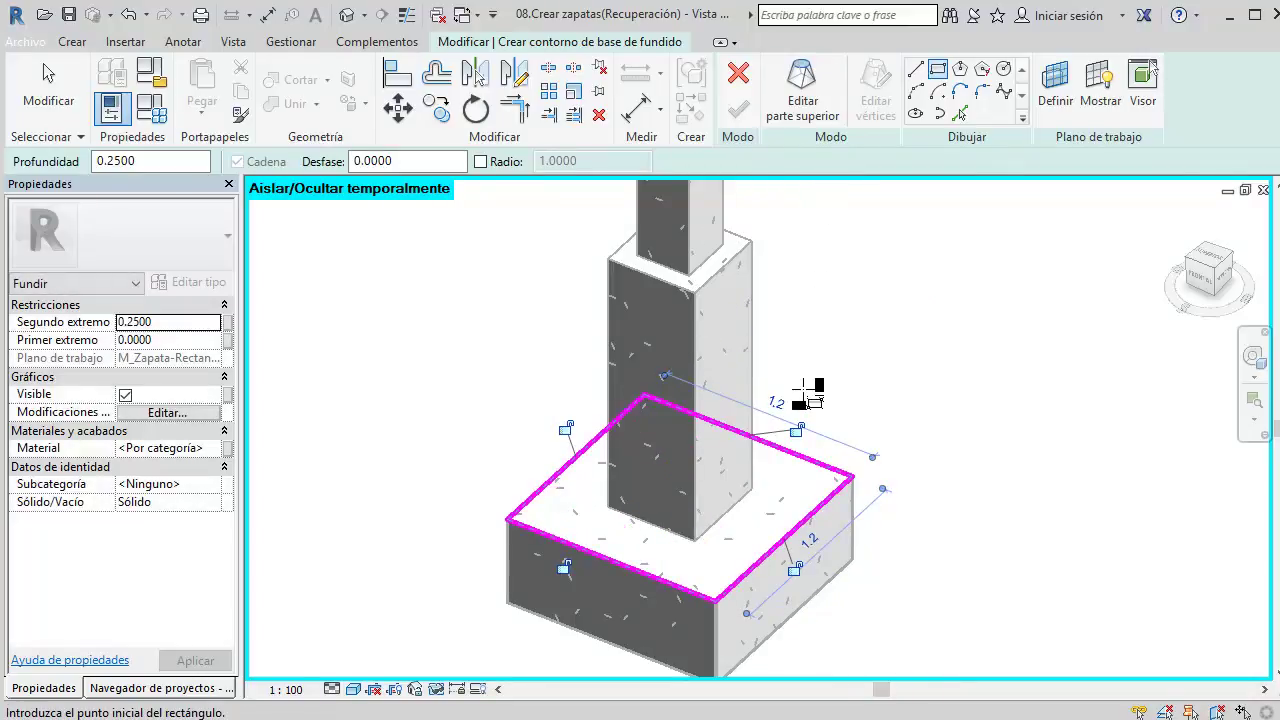
# Step: Sketch a 0.5 × 0.5 top rectangle around the column base and set Segundo extremo to 0.3000
pyautogui.click(815, 95)
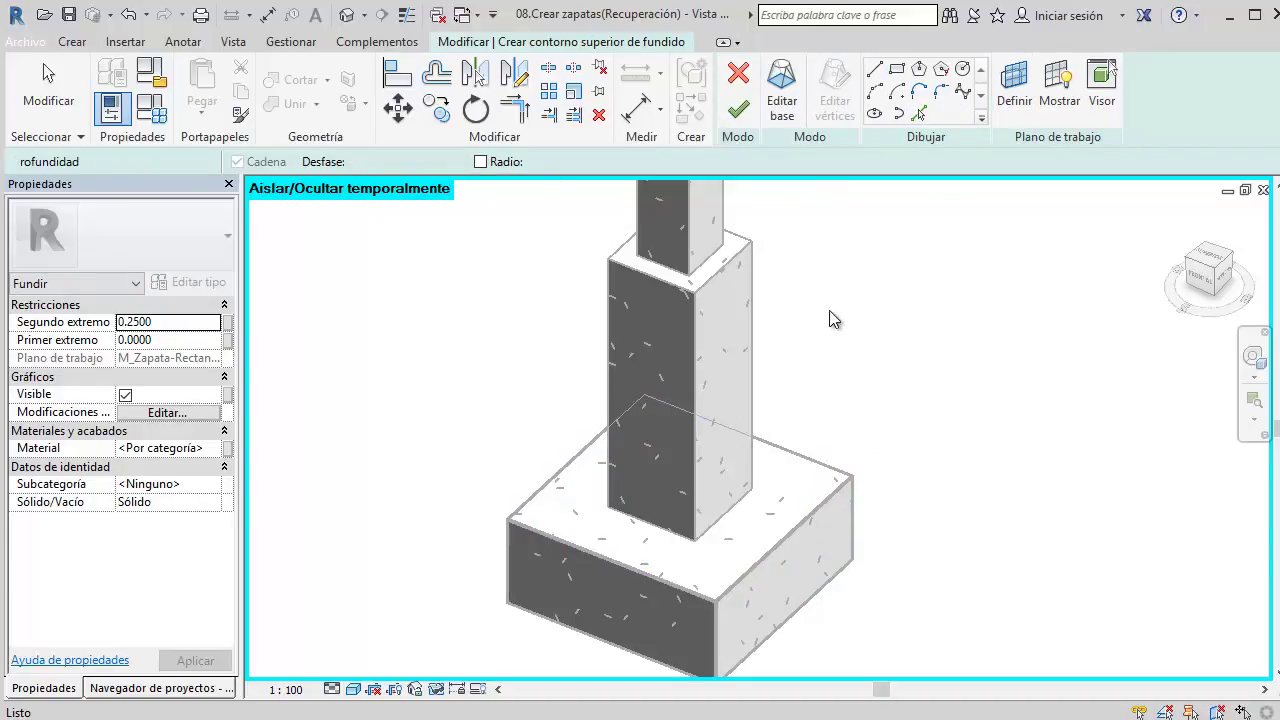
pyautogui.moveTo(847, 308)
pyautogui.keyDown('shift'); pyautogui.mouseDown(button='middle')
pyautogui.moveTo(834, 280)
pyautogui.moveTo(831, 343)
pyautogui.moveTo(808, 228)
pyautogui.mouseUp(button='middle'); pyautogui.keyUp('shift')
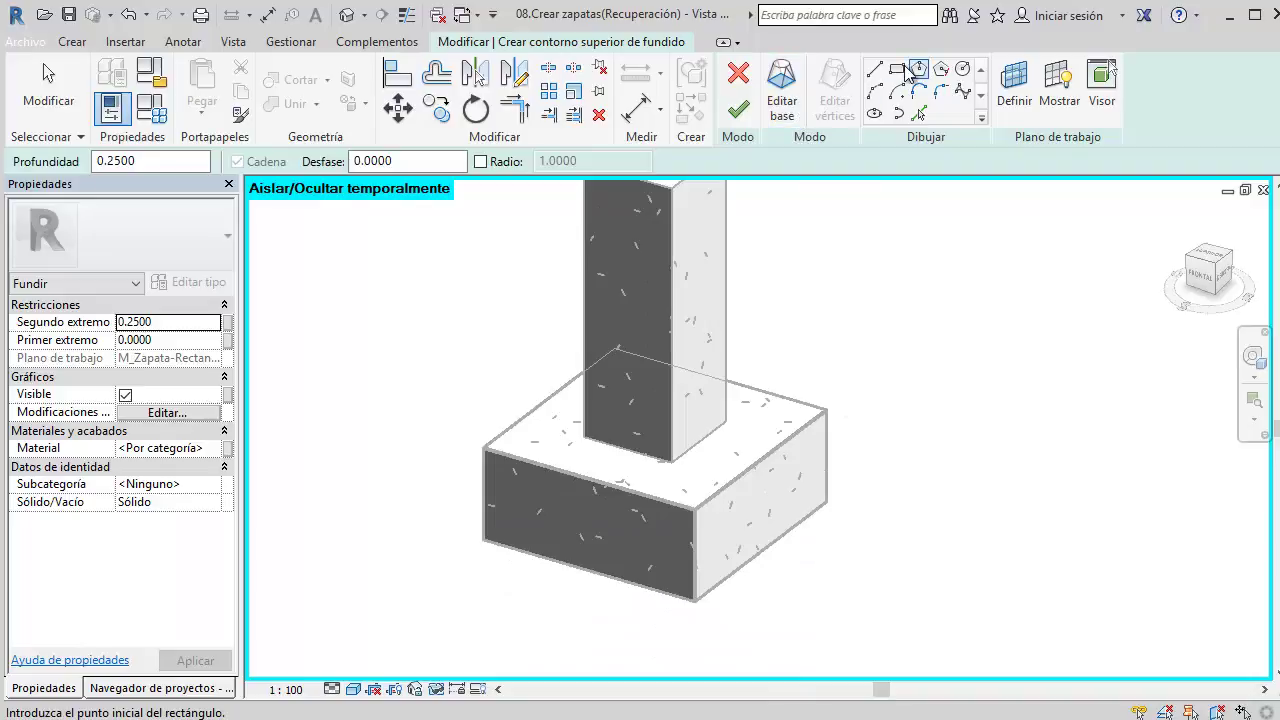
pyautogui.click(720, 421)
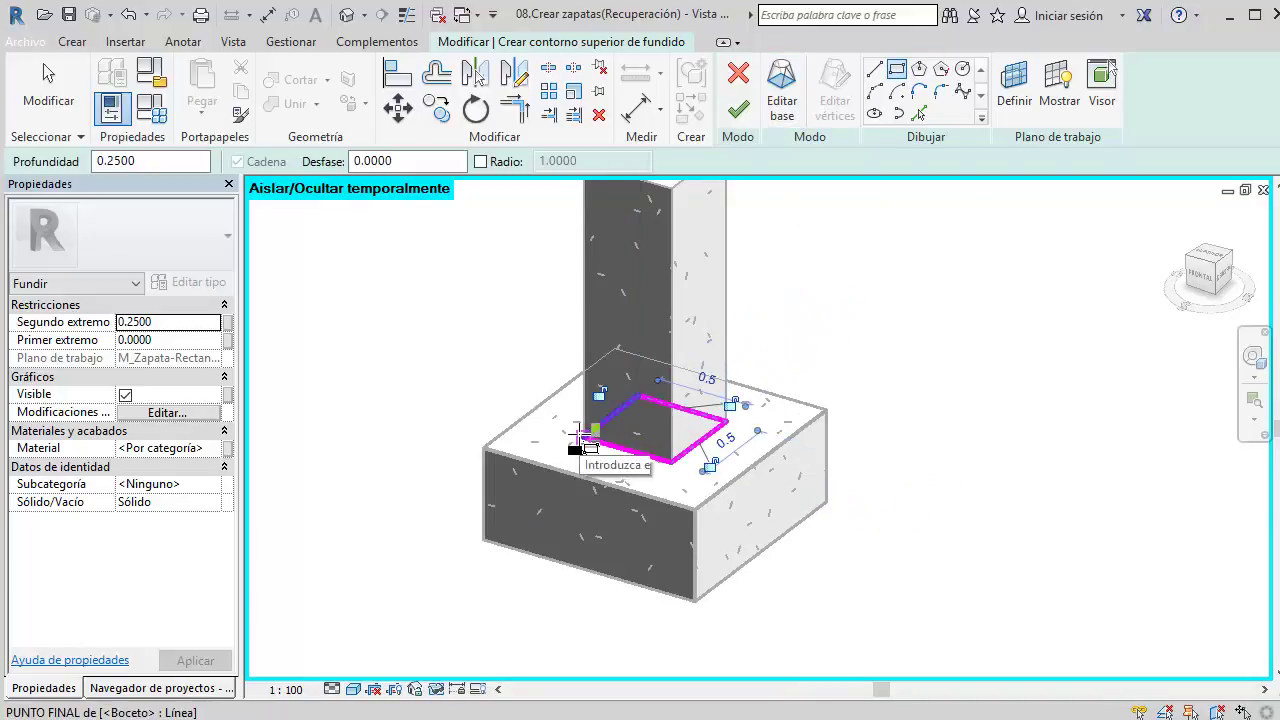
pyautogui.click(583, 437)
pyautogui.press('Escape')
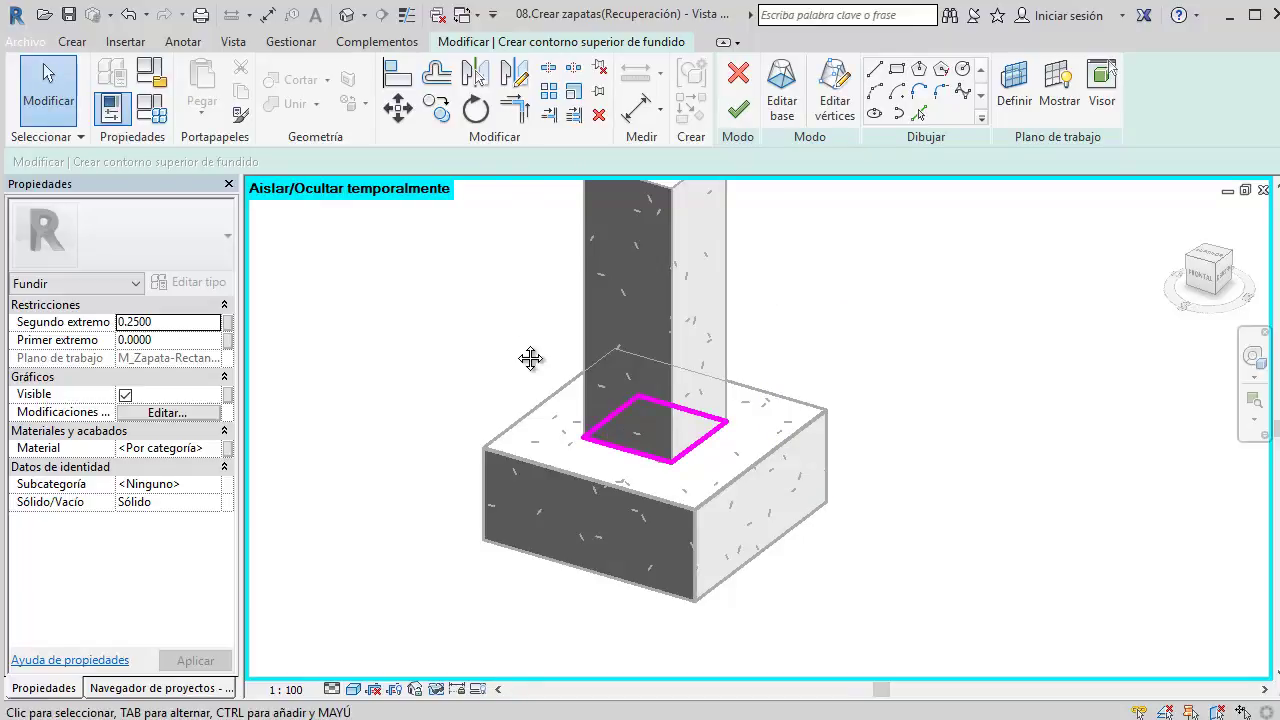
pyautogui.moveTo(530, 358); pyautogui.dragTo(539, 403, button='middle')
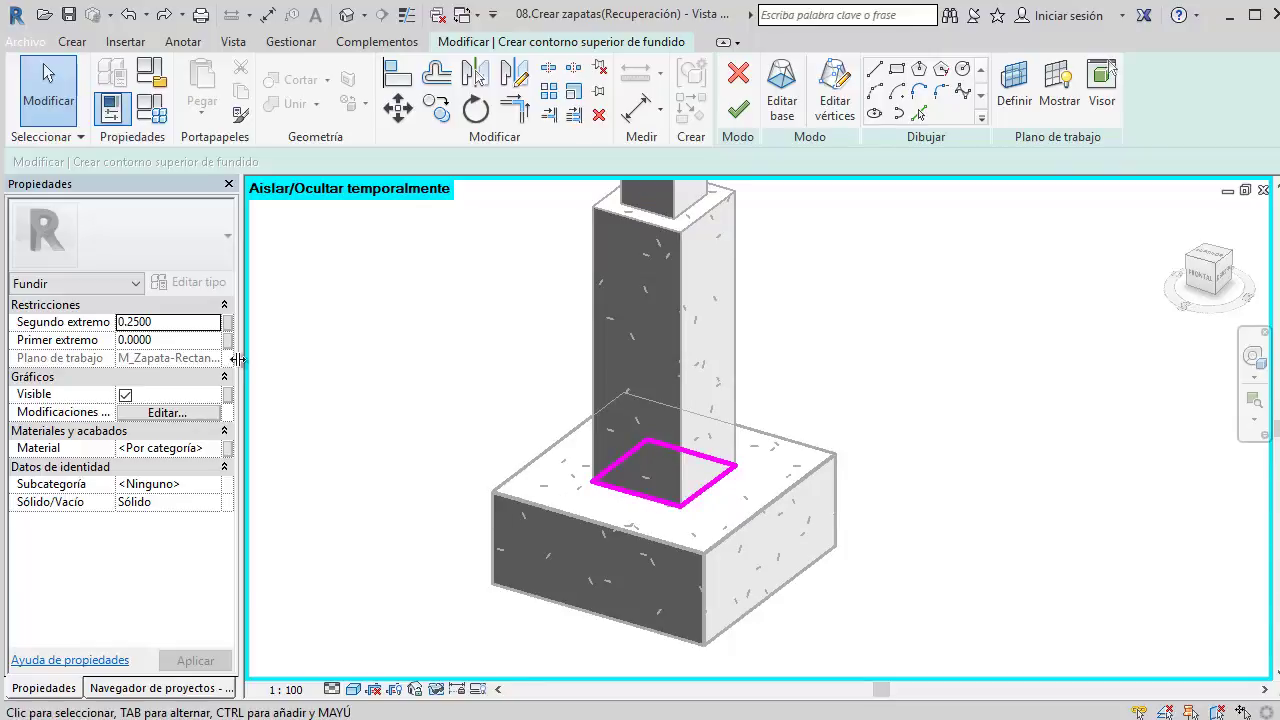
pyautogui.click(169, 323)
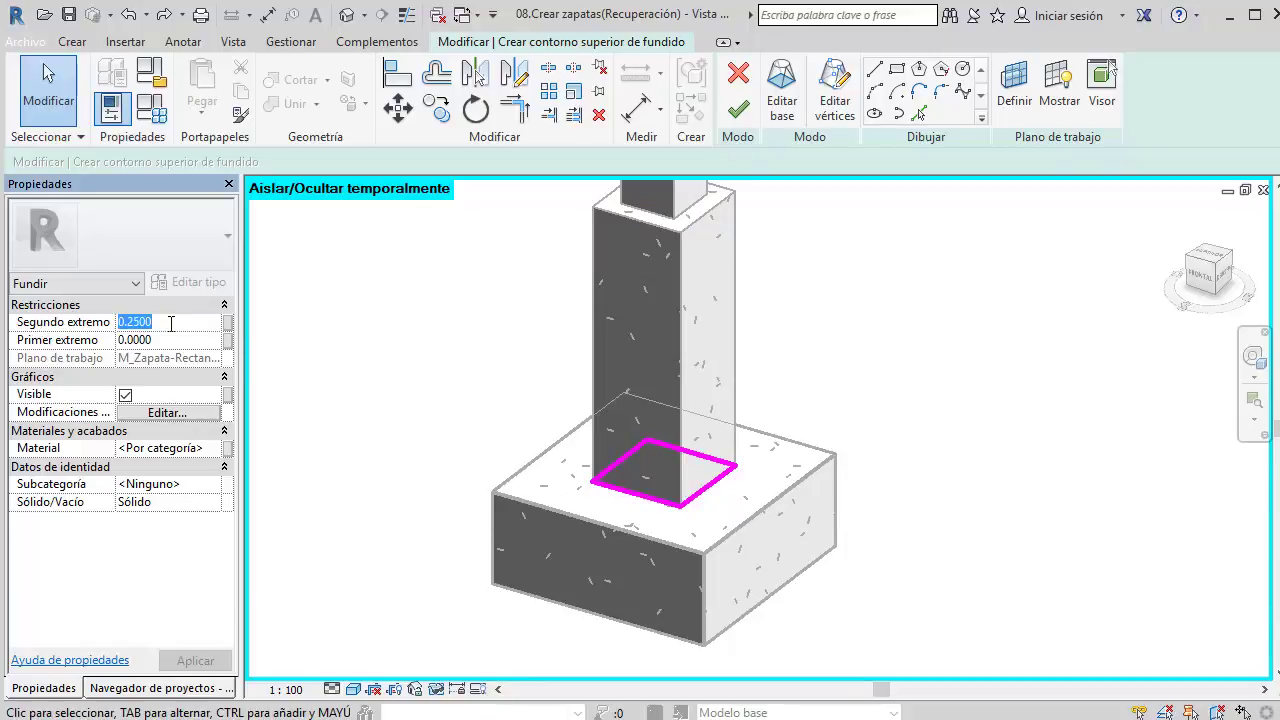
pyautogui.write('0.3000')
pyautogui.click(195, 660)
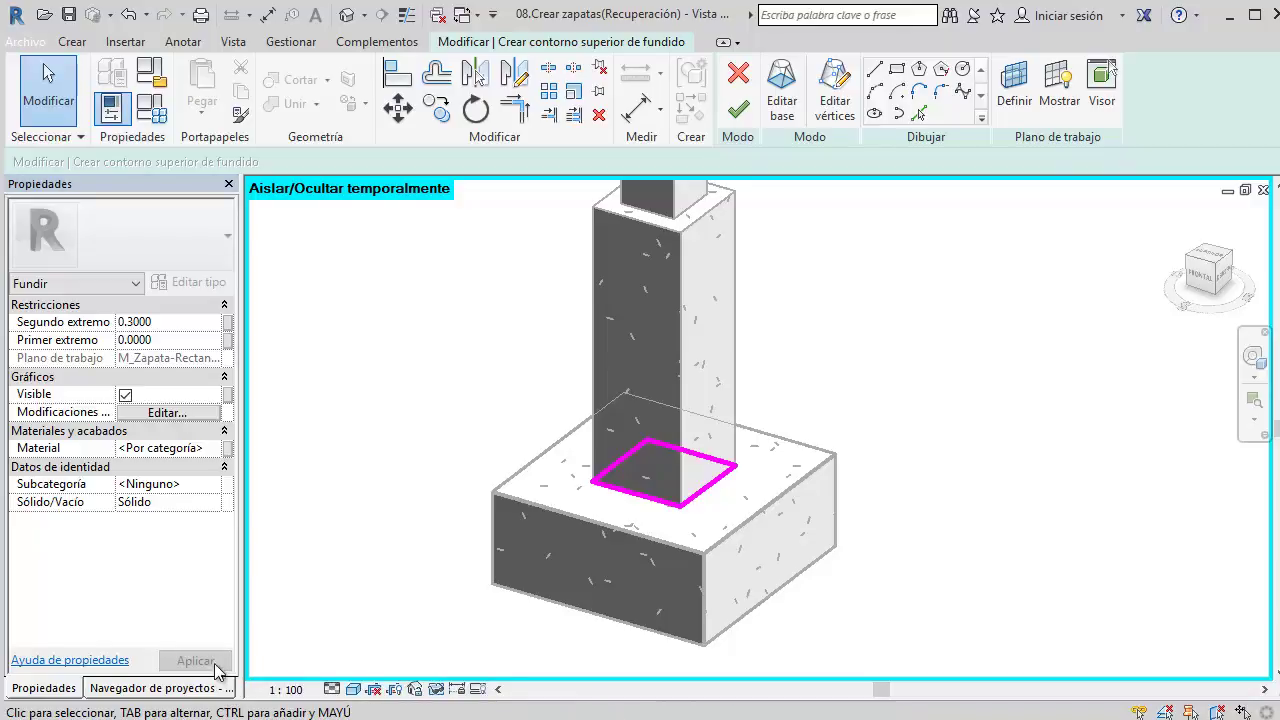
# Step: Finish the blend sketch, check the sloped blend, and finalize the in-place footing model
pyautogui.click(742, 116)
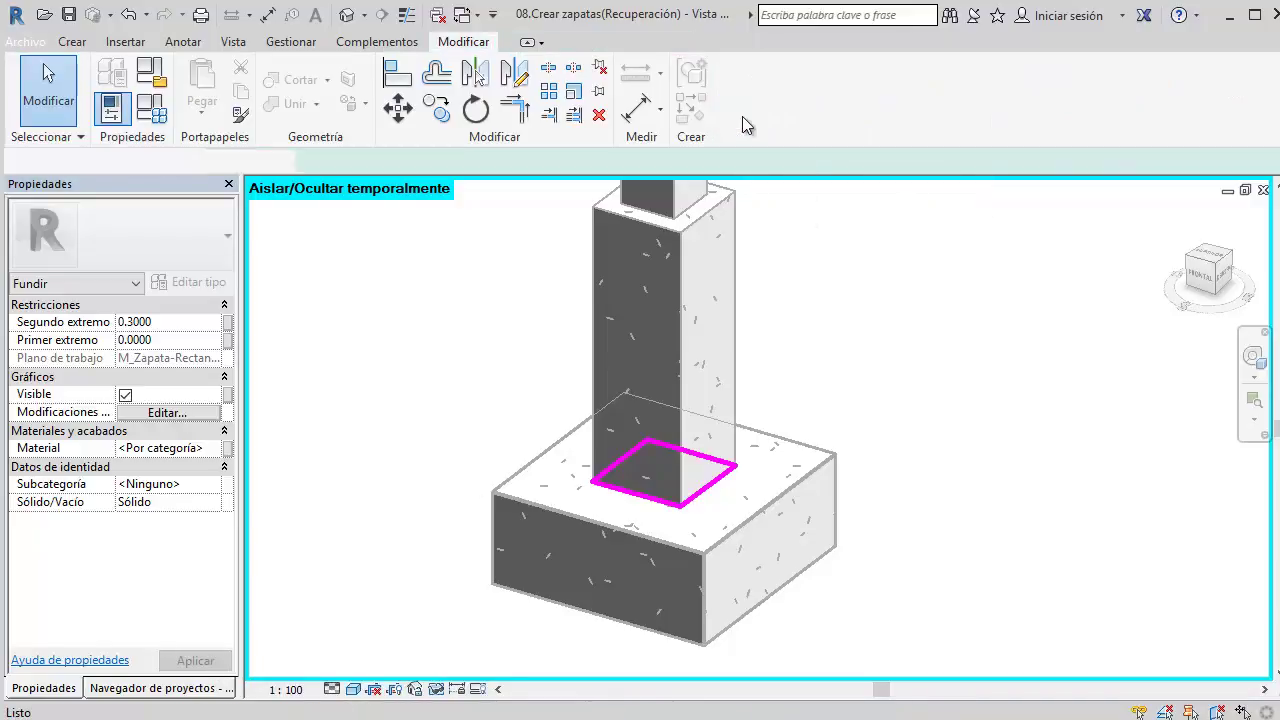
pyautogui.click(778, 381)
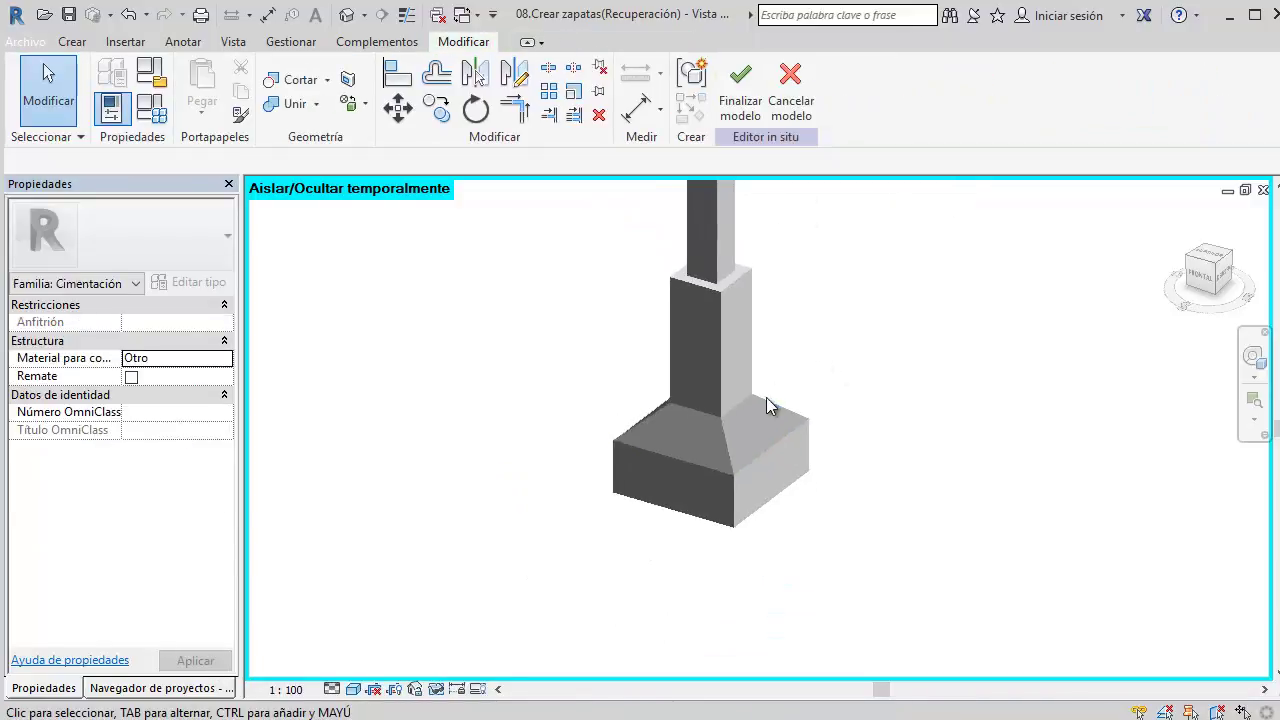
pyautogui.click(746, 386)
pyautogui.click(721, 416)
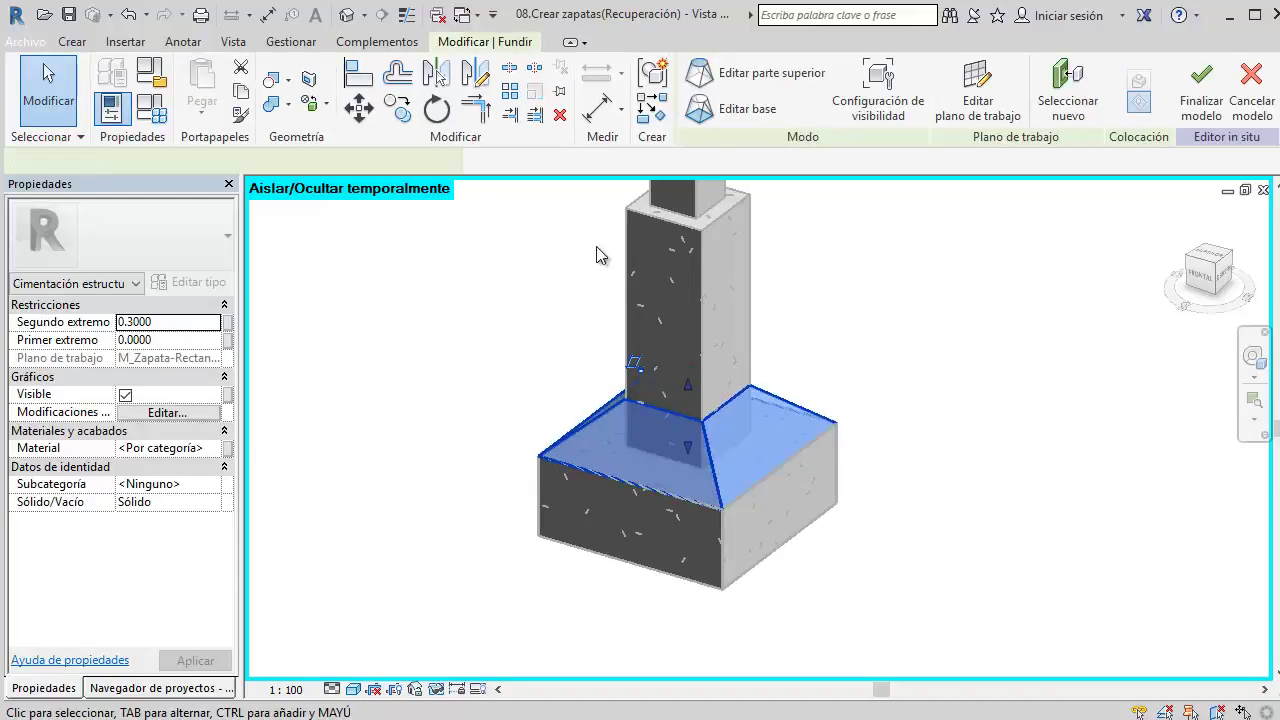
pyautogui.click(1178, 118)
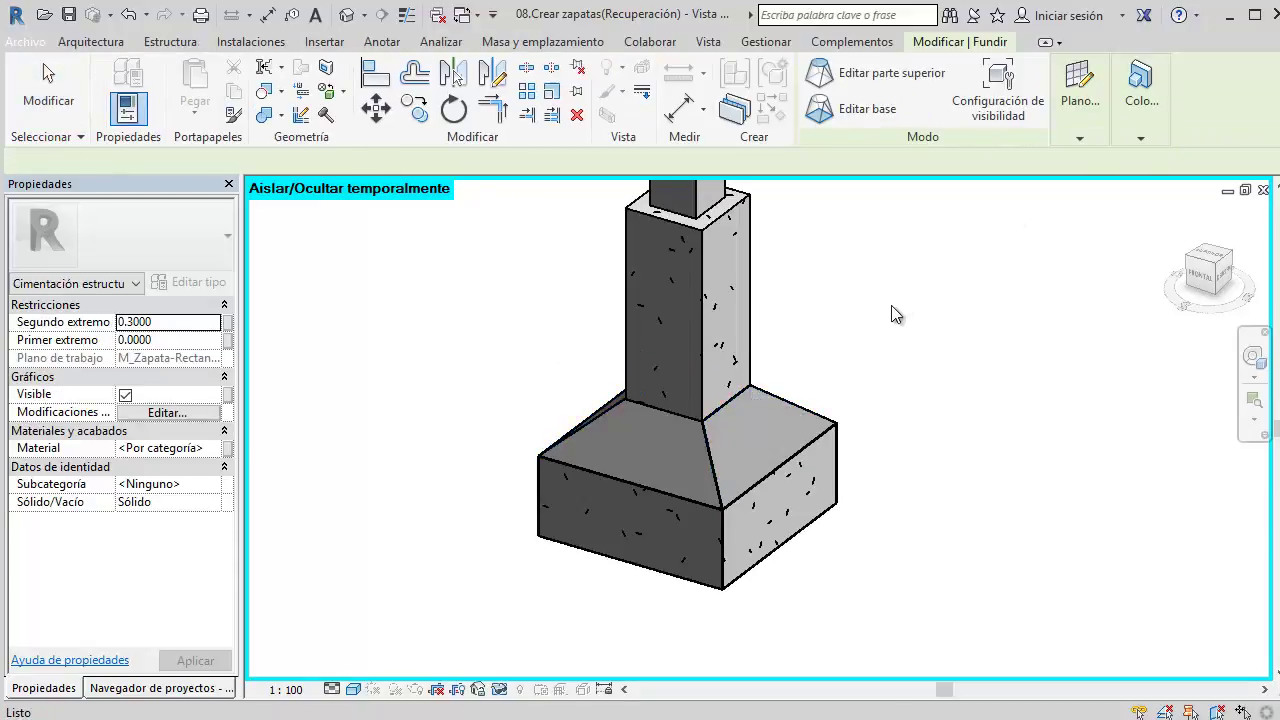
pyautogui.scroll(2, 711, 410)
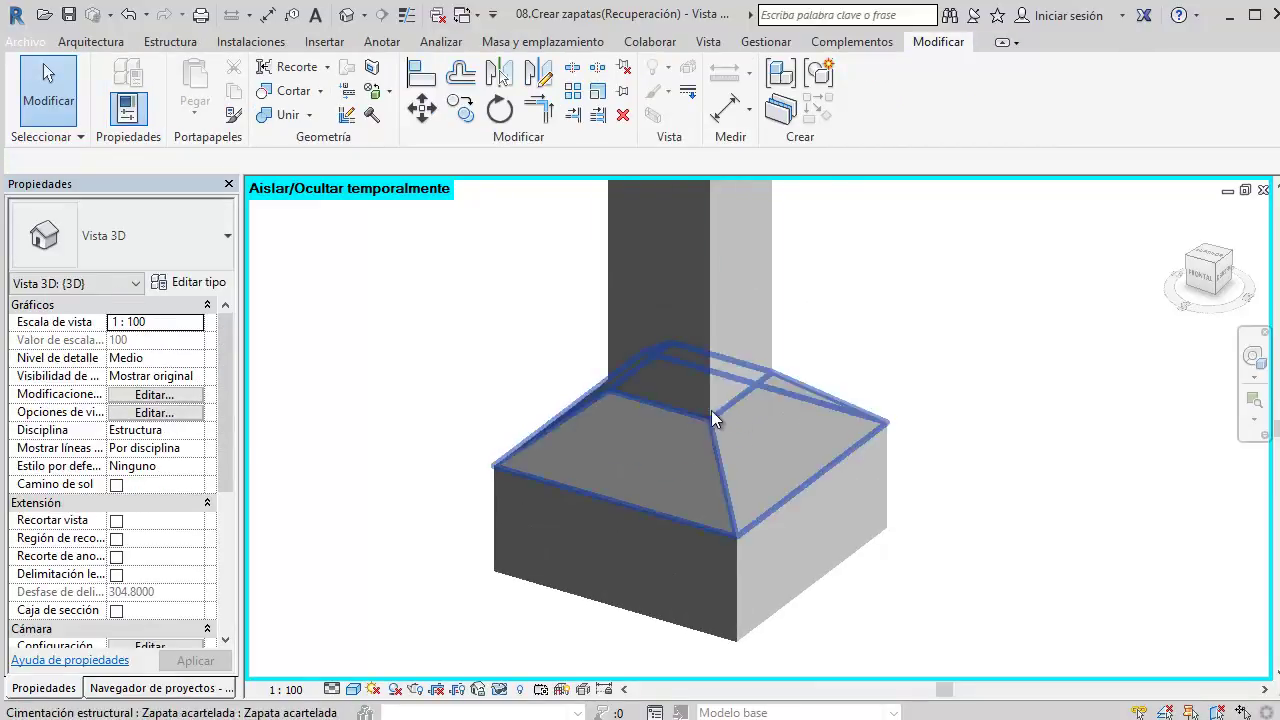
pyautogui.scroll(-2, 667, 430)
pyautogui.scroll(-1, 673, 442)
pyautogui.scroll(1, 689, 450)
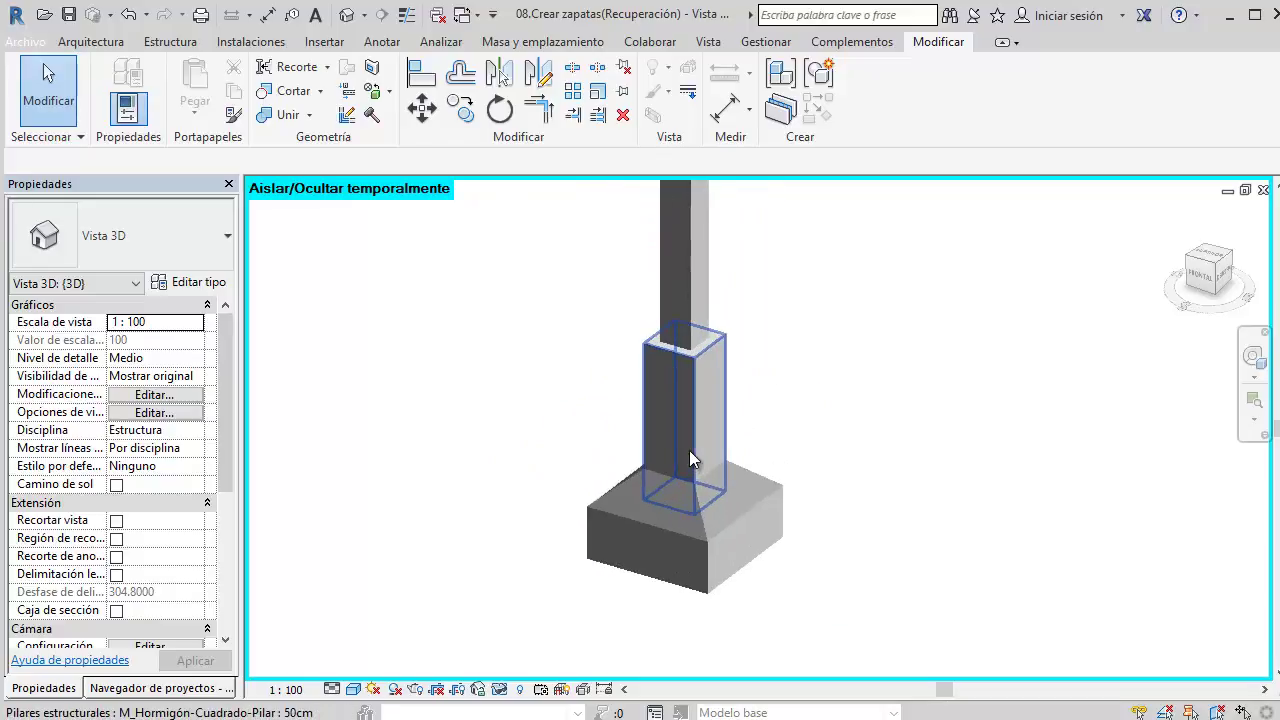
pyautogui.scroll(1, 689, 450)
pyautogui.scroll(1, 691, 448)
pyautogui.rightClick(790, 512)
pyautogui.press('Escape')
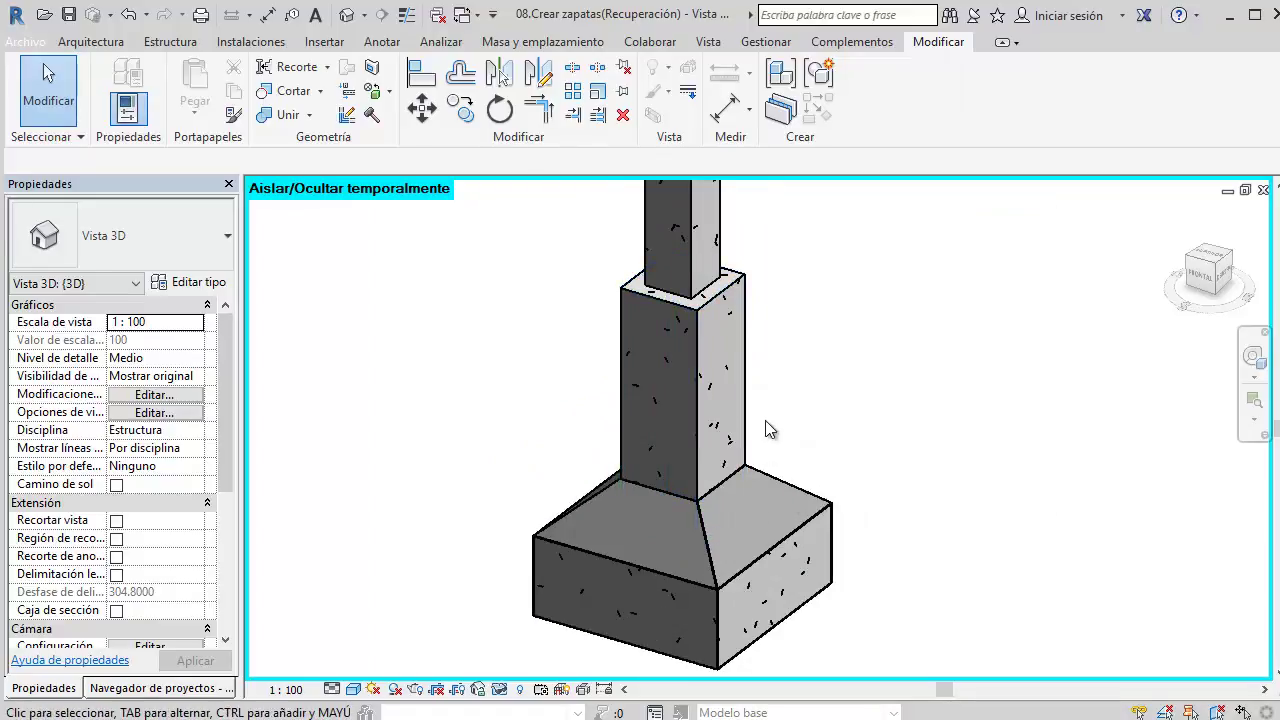
# Step: Check the column pedestal's structural material, then select the new haunched footing
pyautogui.click(750, 421)
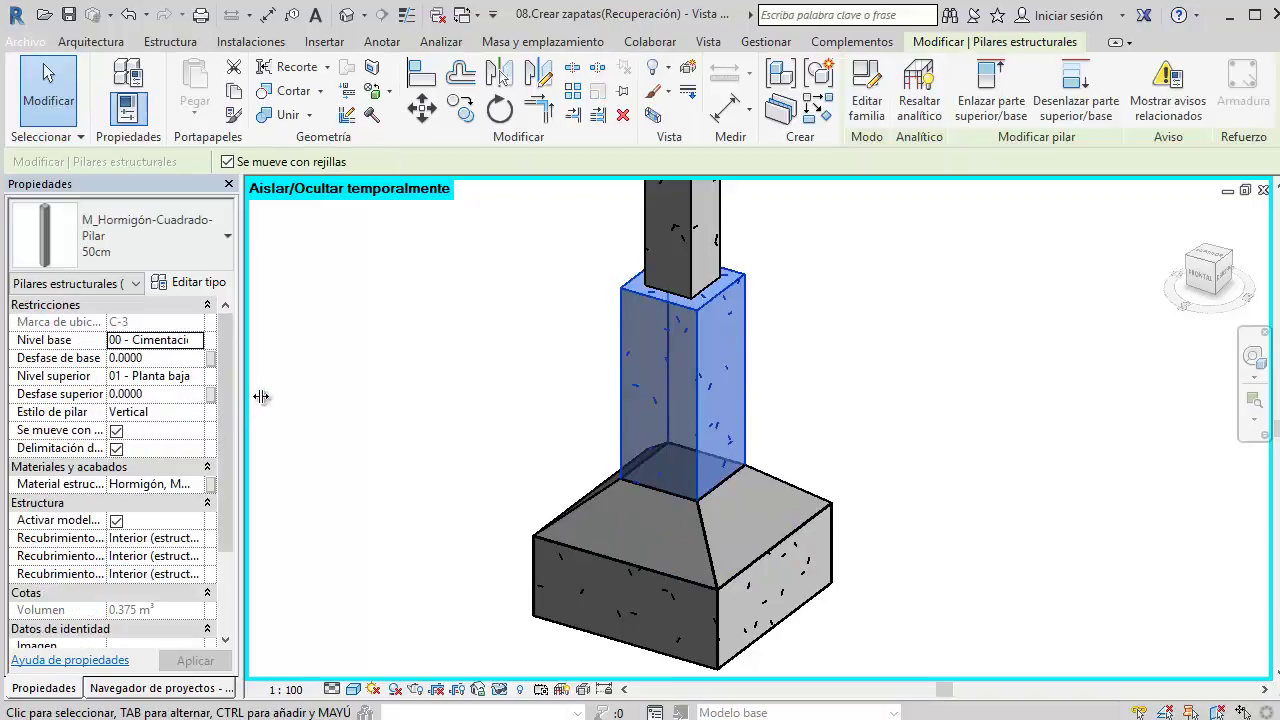
pyautogui.scroll(-2, 230, 388)
pyautogui.scroll(-3, 230, 388)
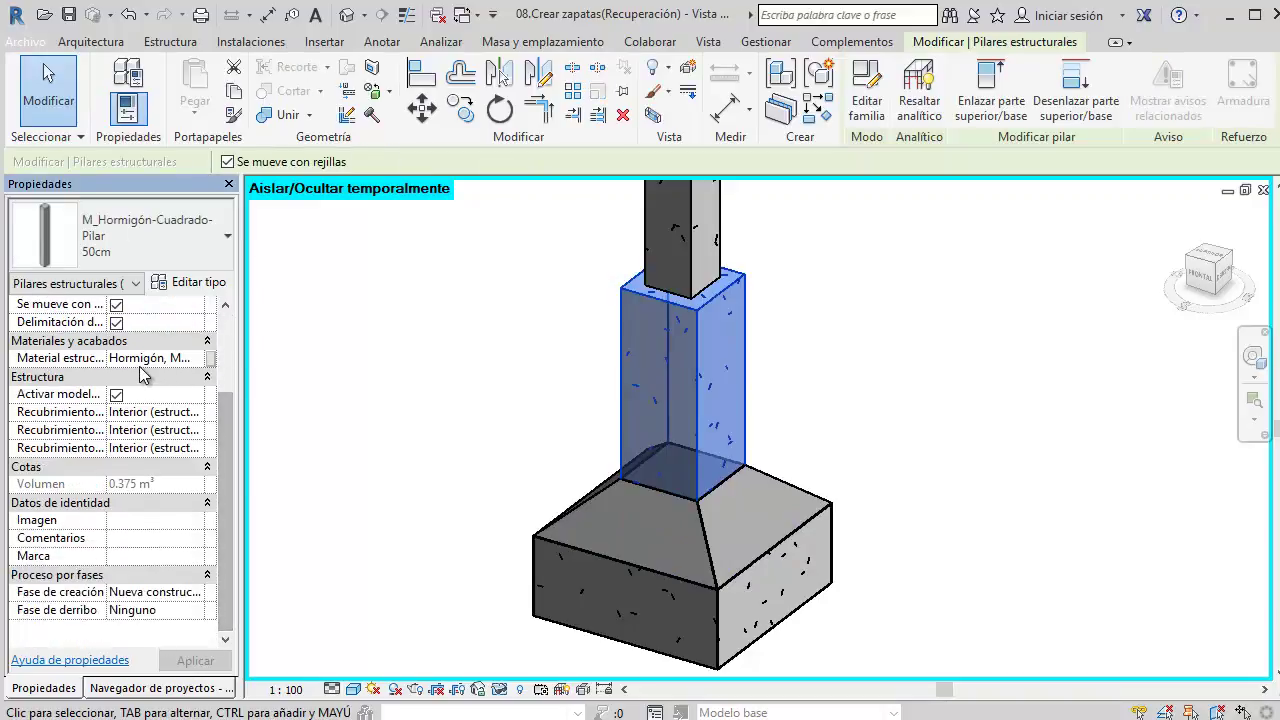
pyautogui.click(128, 360)
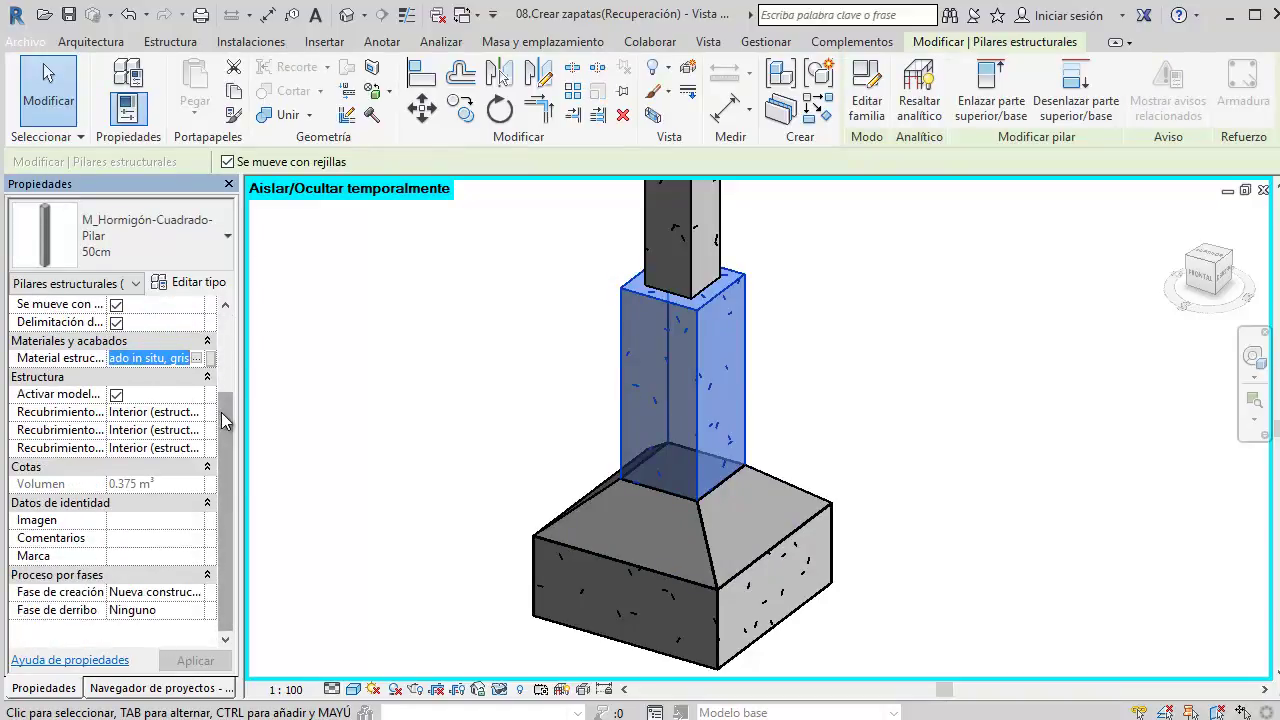
pyautogui.scroll(1, 224, 420)
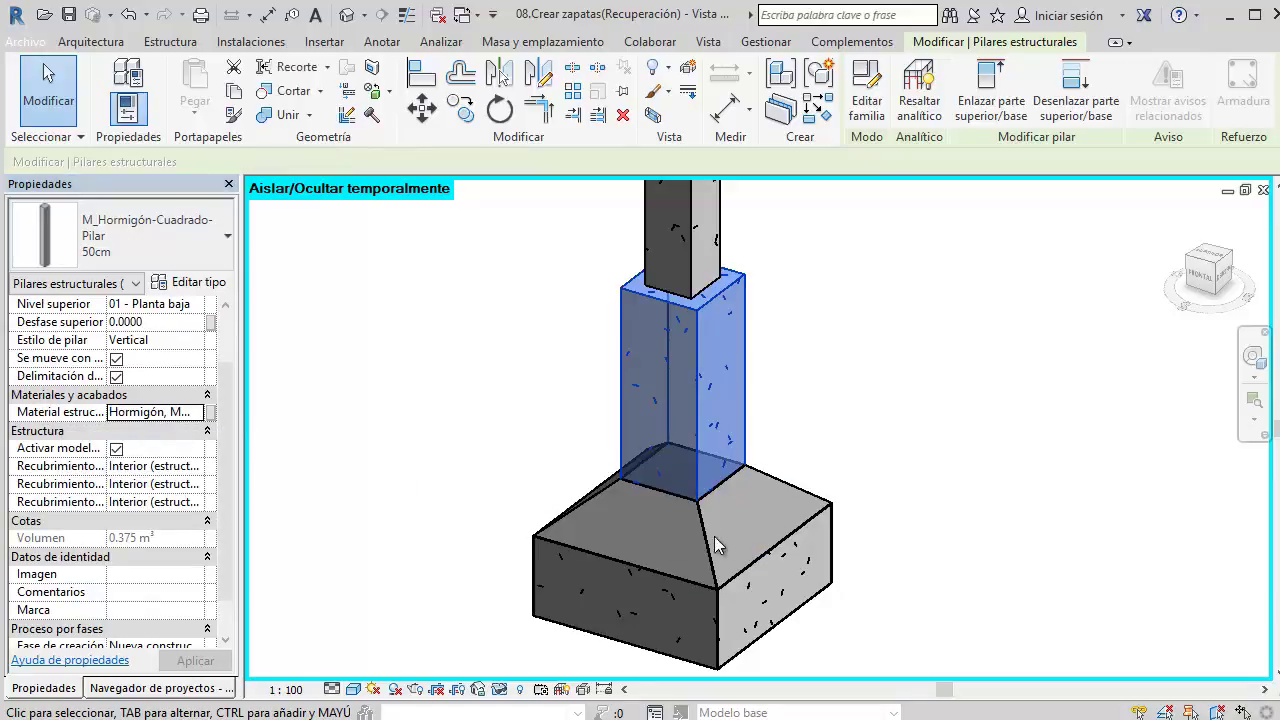
pyautogui.click(802, 488)
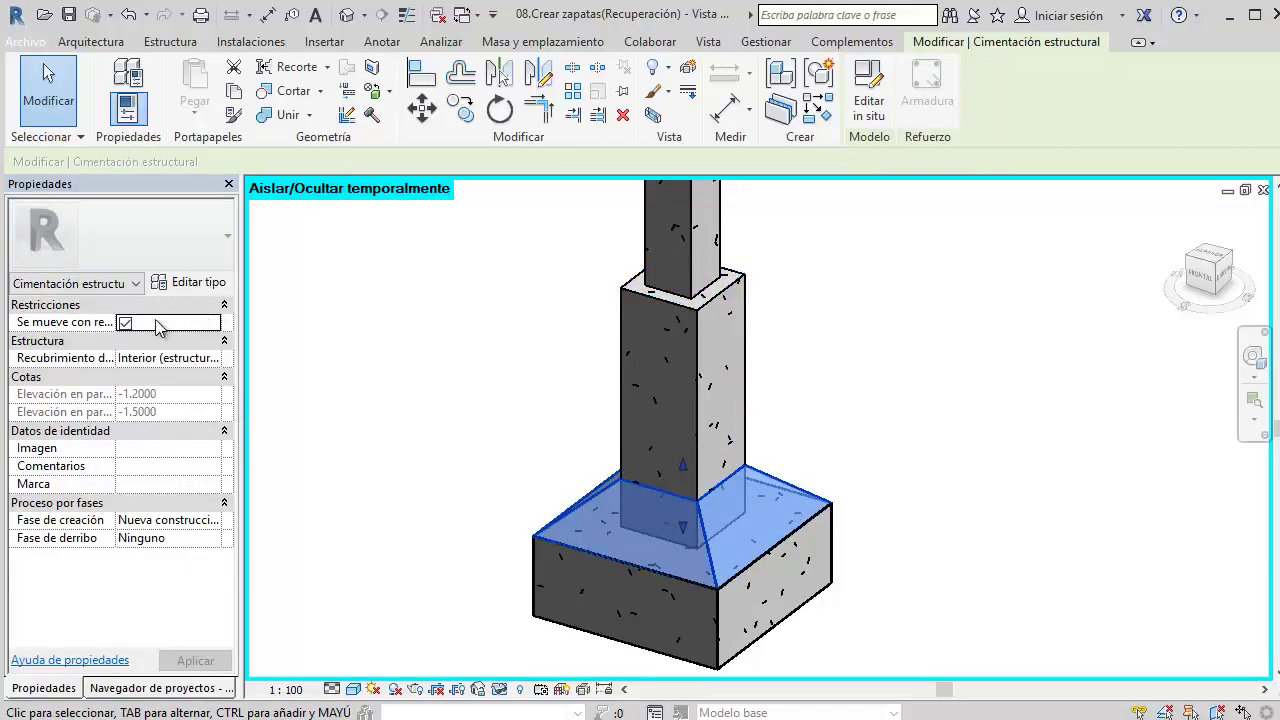
# Step: Reopen the in-place footing and assign a Hormigón concrete material to the haunch blend
pyautogui.click(866, 112)
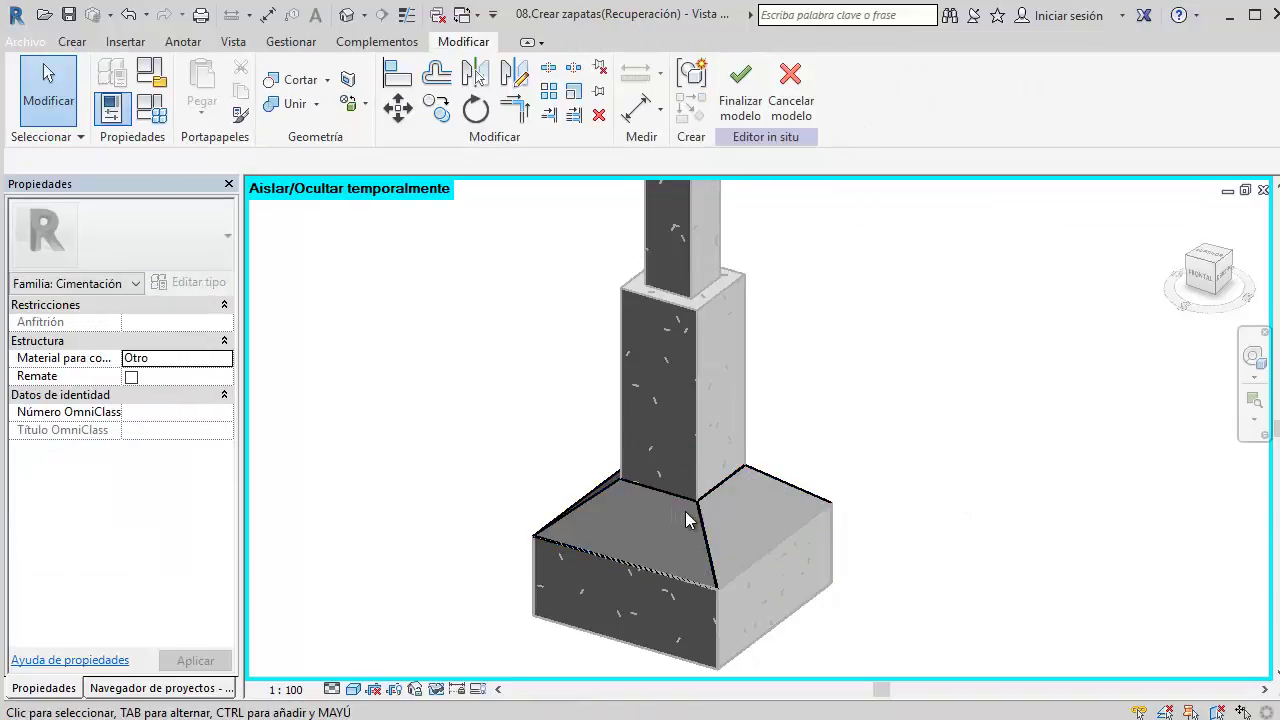
pyautogui.click(692, 519)
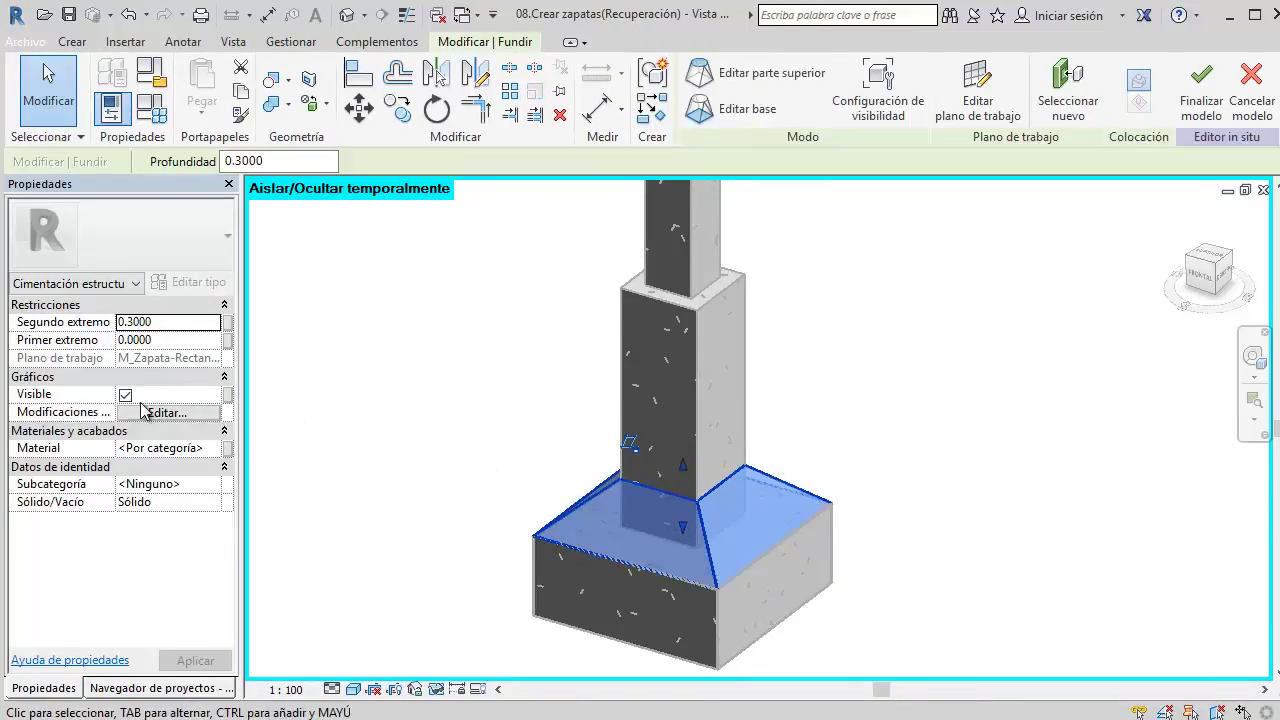
pyautogui.click(201, 448)
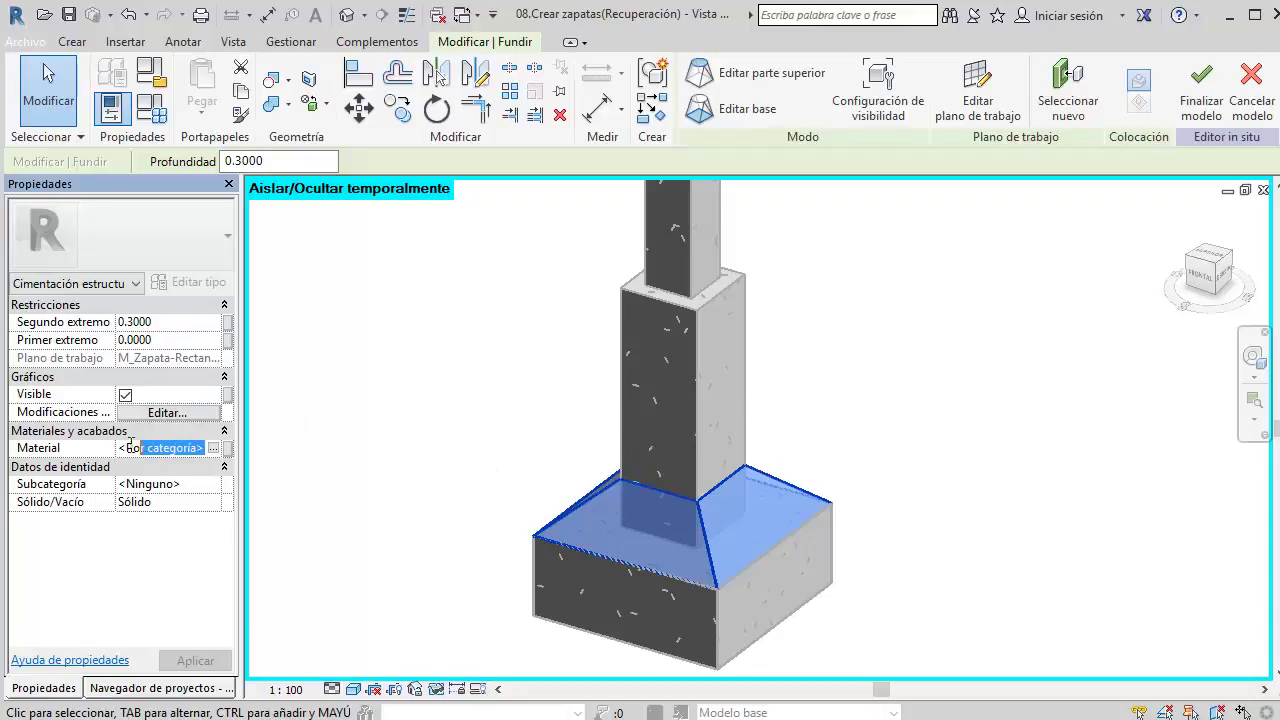
pyautogui.click(100, 449)
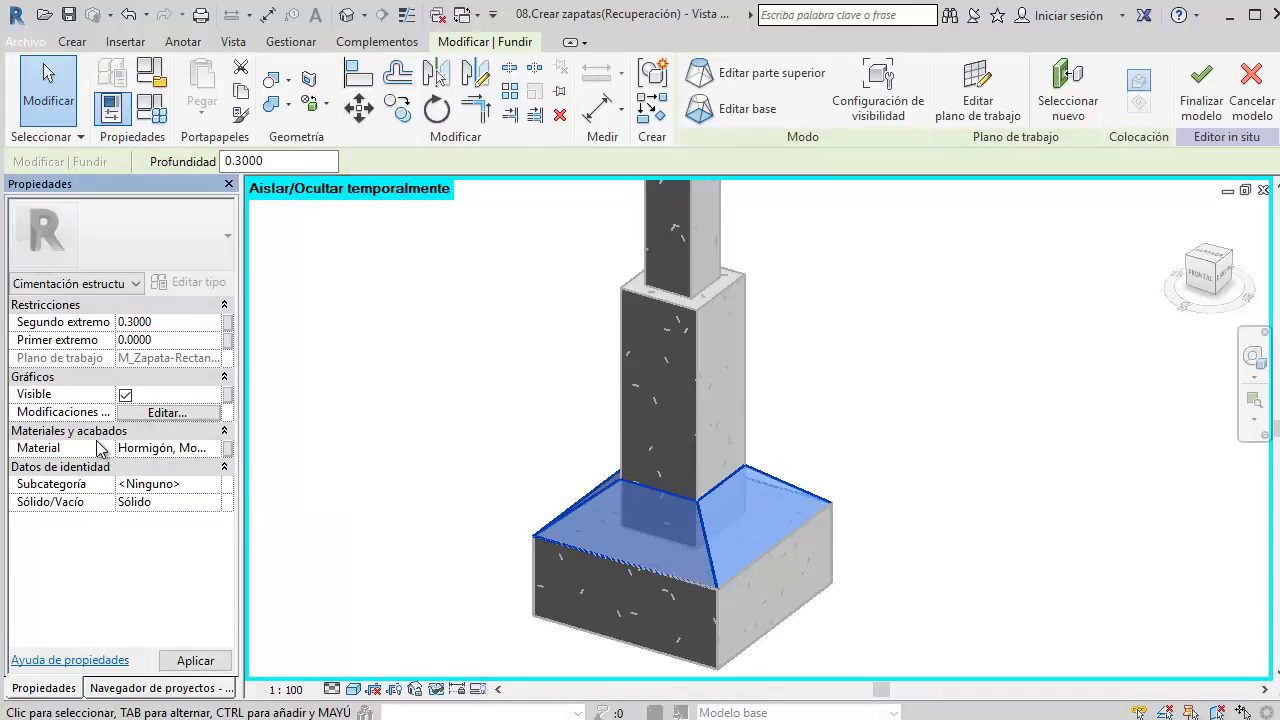
pyautogui.click(428, 297)
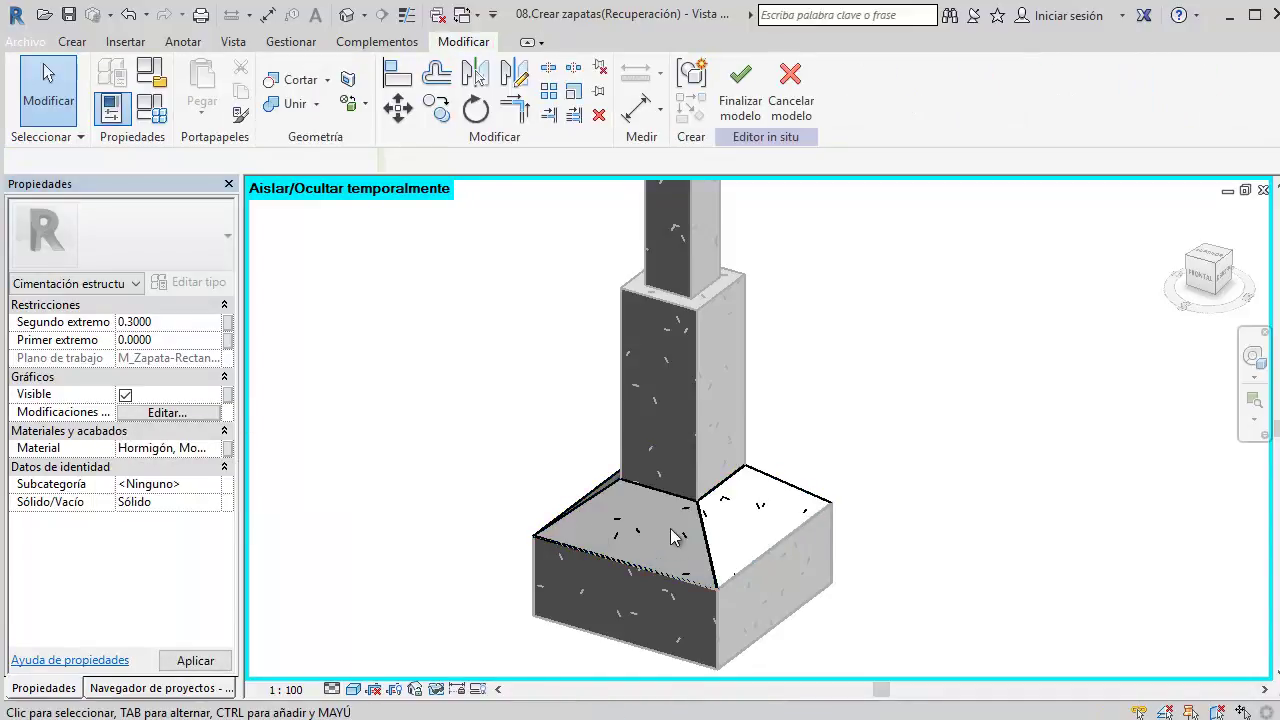
# Step: Finish the in-place model and view the whole column and footing in 3D
pyautogui.click(740, 95)
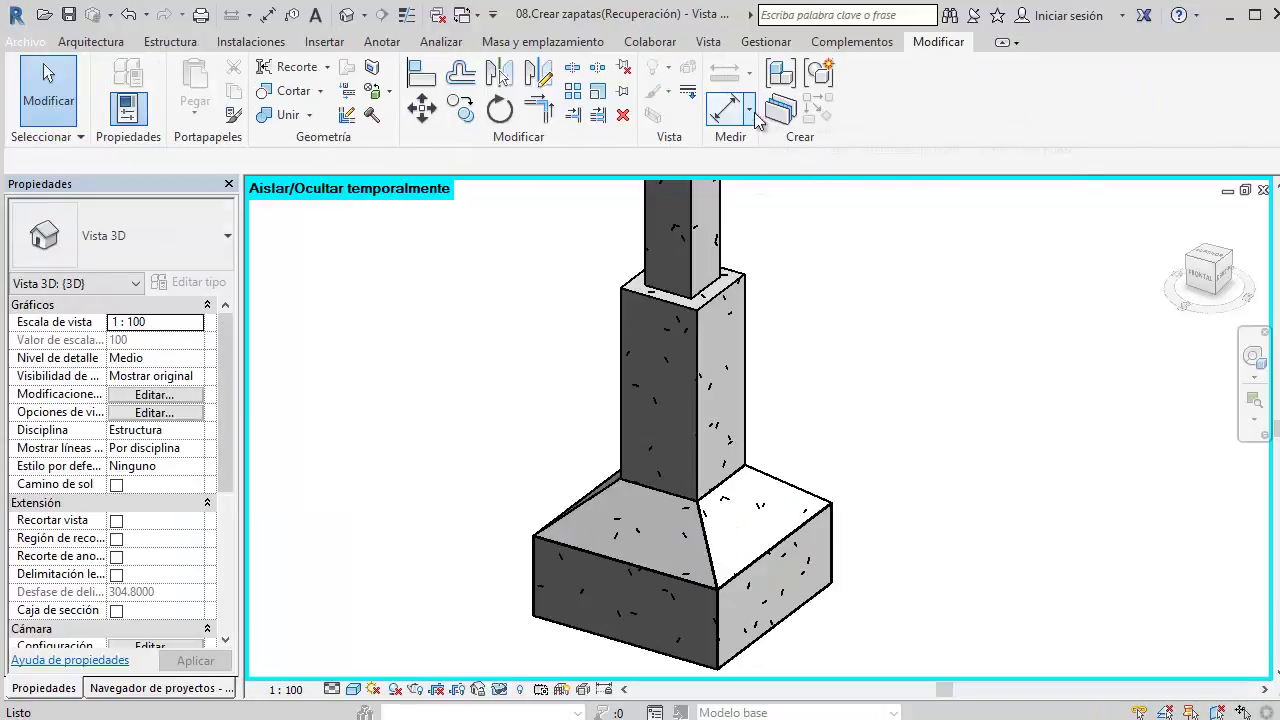
pyautogui.scroll(-3, 903, 381)
pyautogui.moveTo(871, 403)
pyautogui.mouseDown(button='middle')
pyautogui.moveTo(806, 383)
pyautogui.moveTo(806, 423)
pyautogui.moveTo(654, 514)
pyautogui.mouseUp(button='middle')
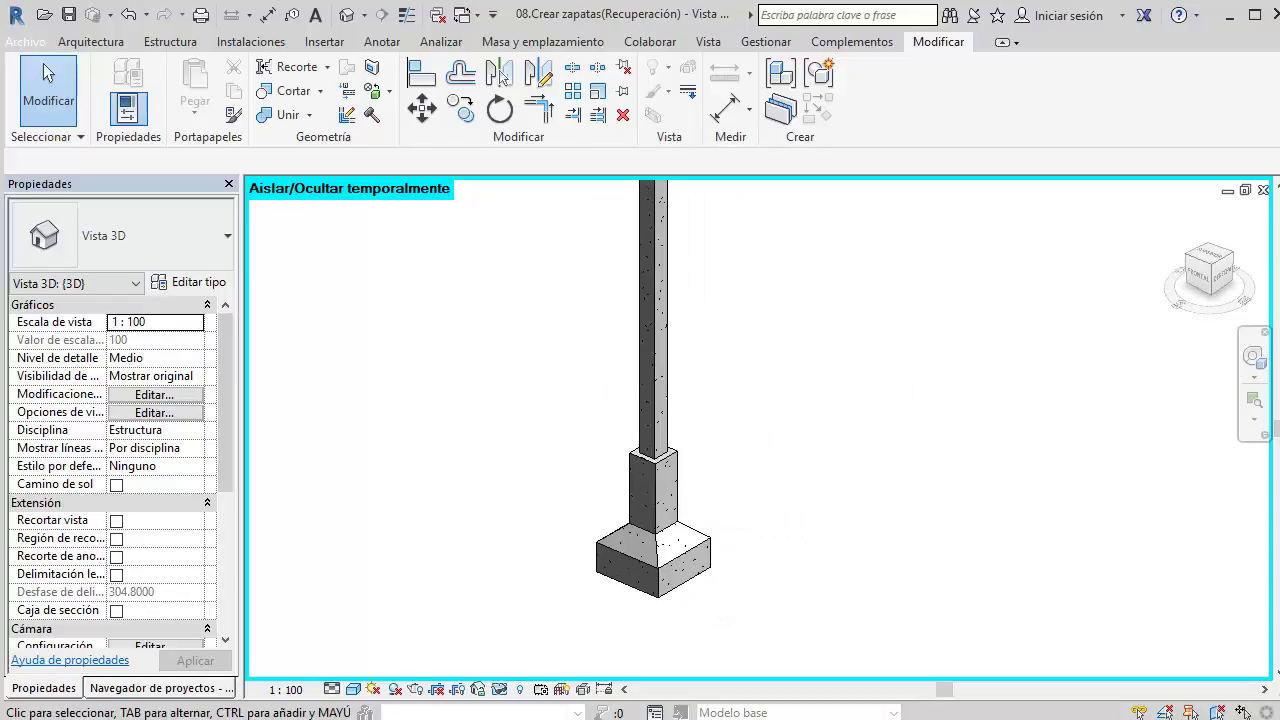
# Step: Close the 3D view and the Alzado Sur view
pyautogui.click(1263, 191)
pyautogui.moveTo(734, 424)
pyautogui.mouseDown(button='middle')
pyautogui.moveTo(727, 458)
pyautogui.moveTo(664, 455)
pyautogui.mouseUp(button='middle')
pyautogui.scroll(1, 670, 455)
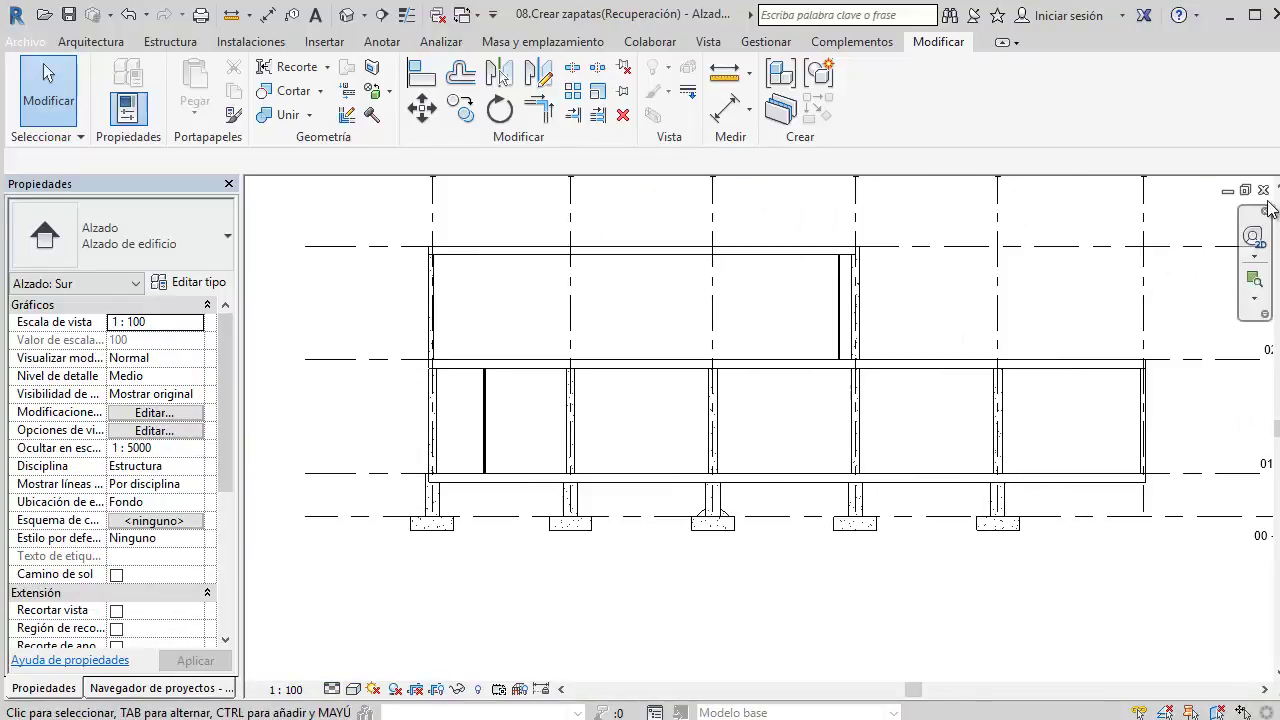
pyautogui.scroll(1, 735, 528)
pyautogui.scroll(4, 735, 528)
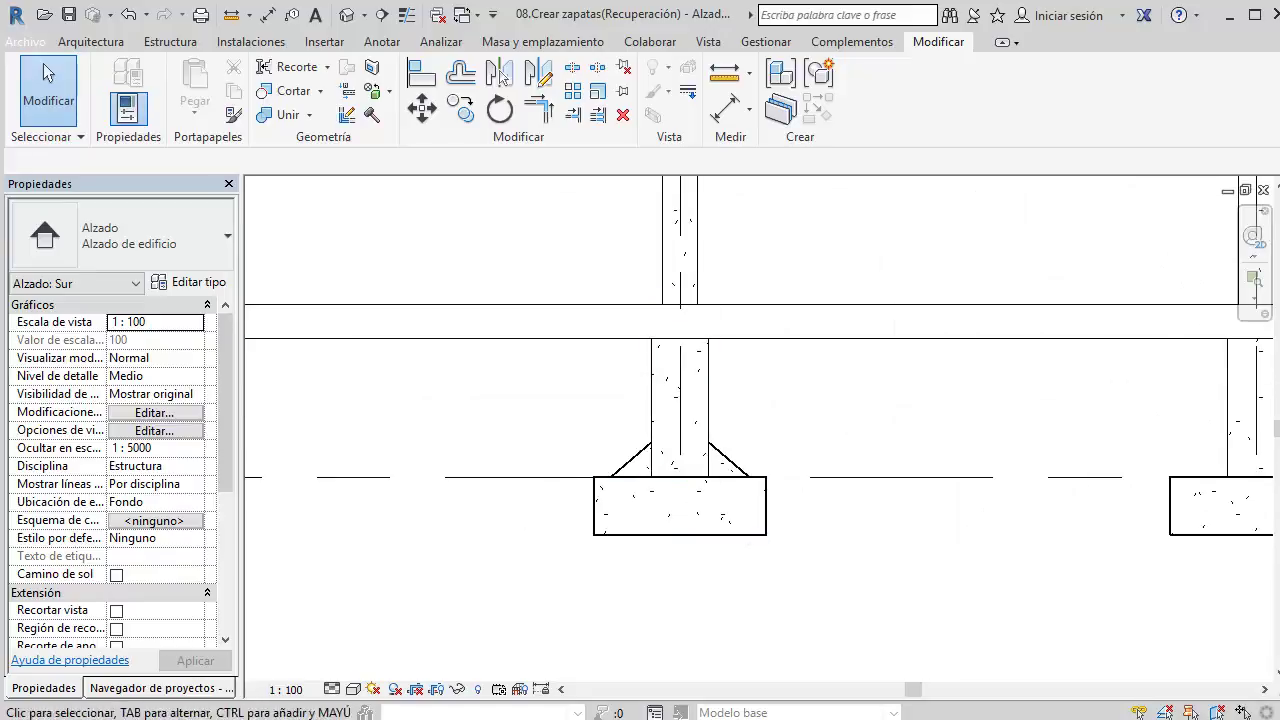
pyautogui.click(1263, 191)
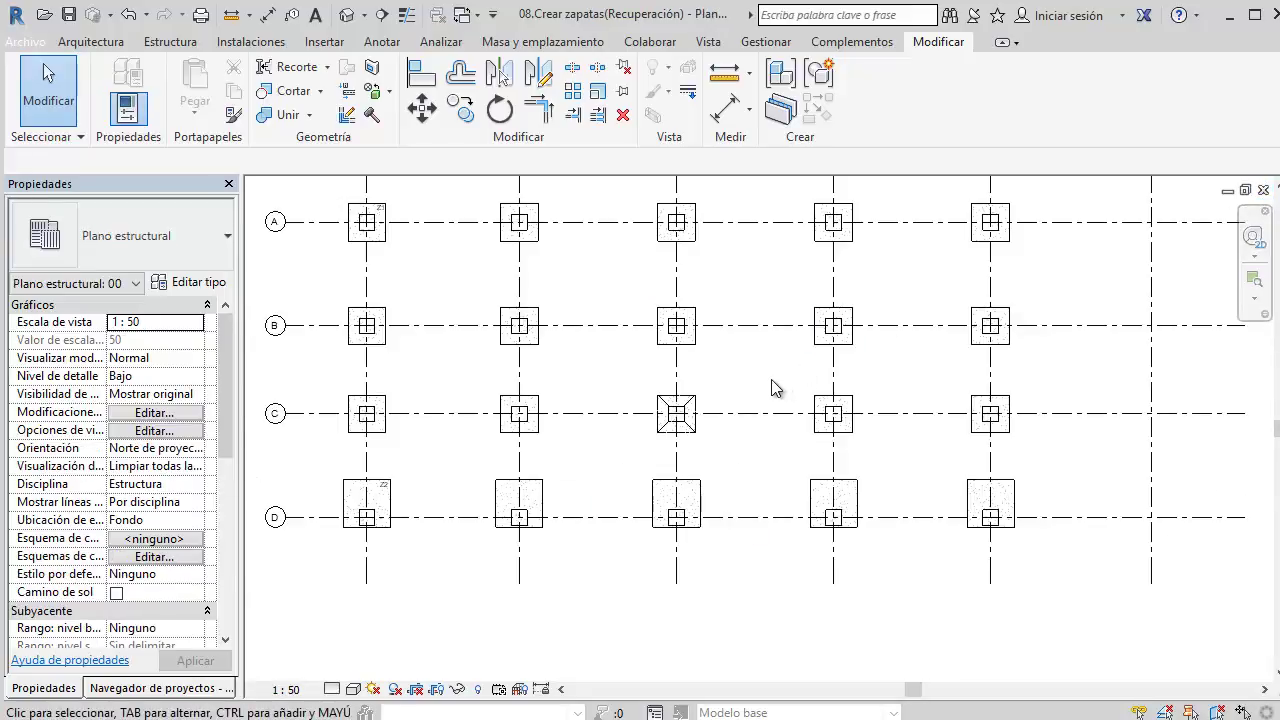
# Step: Start a new section in the 00 - Cimentación plan
pyautogui.scroll(2, 632, 413)
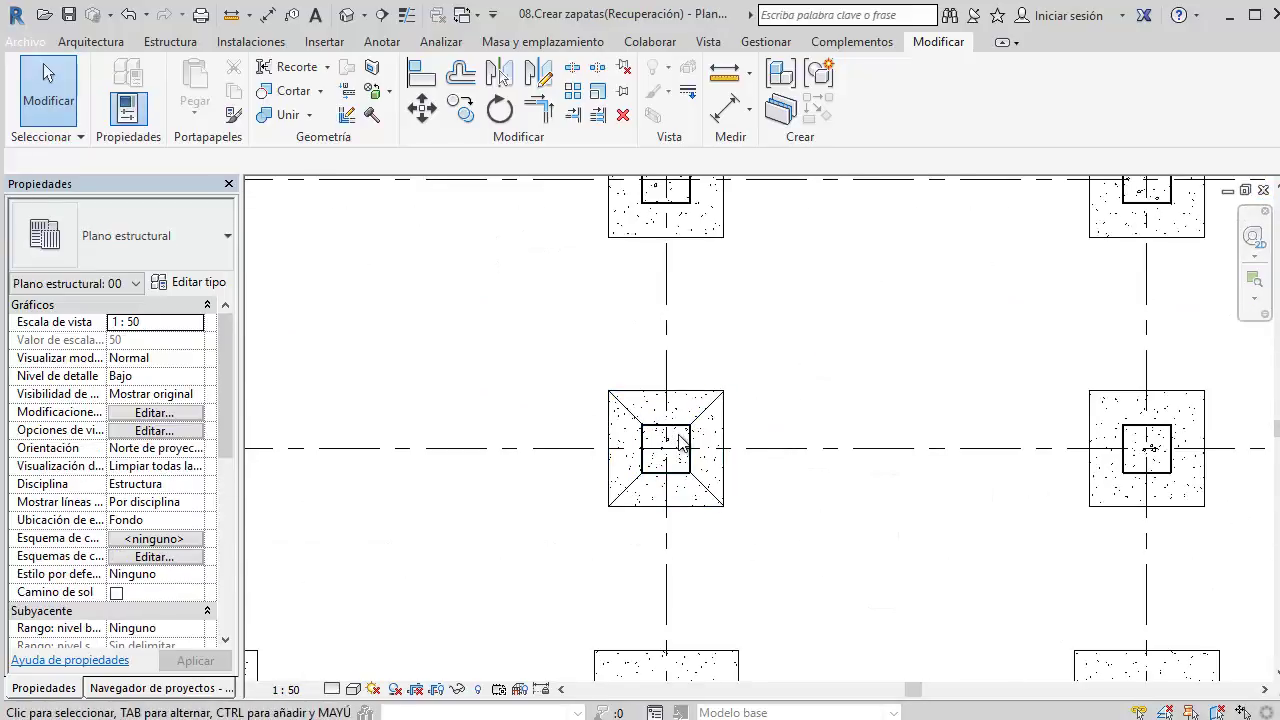
pyautogui.scroll(1, 670, 445)
pyautogui.scroll(-2, 679, 443)
pyautogui.scroll(1, 679, 443)
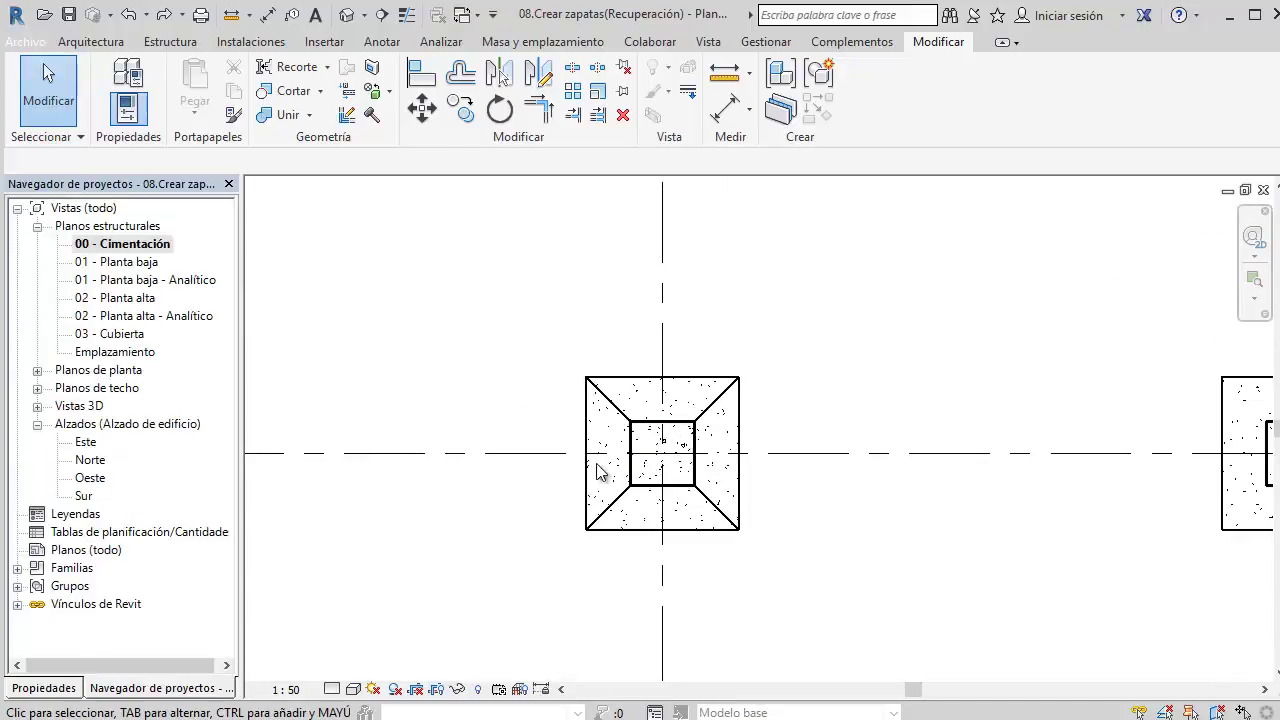
pyautogui.scroll(-3, 620, 380)
pyautogui.scroll(-1, 640, 405)
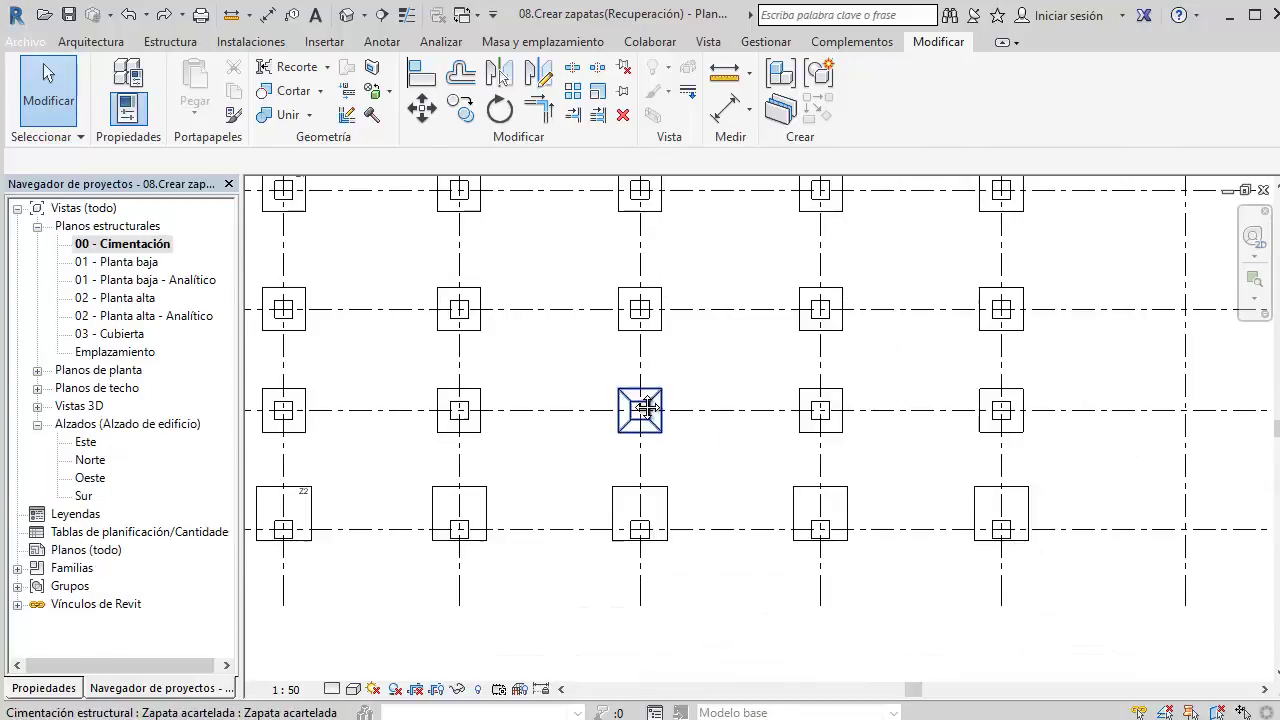
pyautogui.scroll(1, 655, 440)
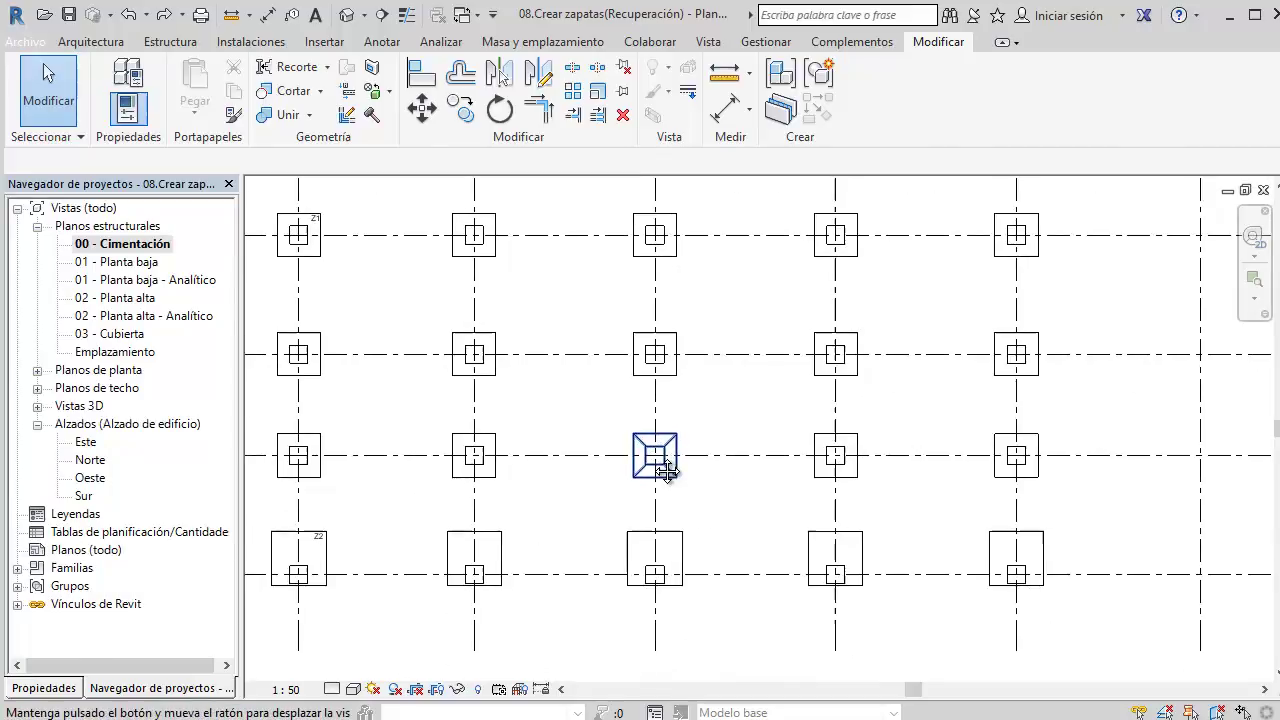
pyautogui.click(384, 15)
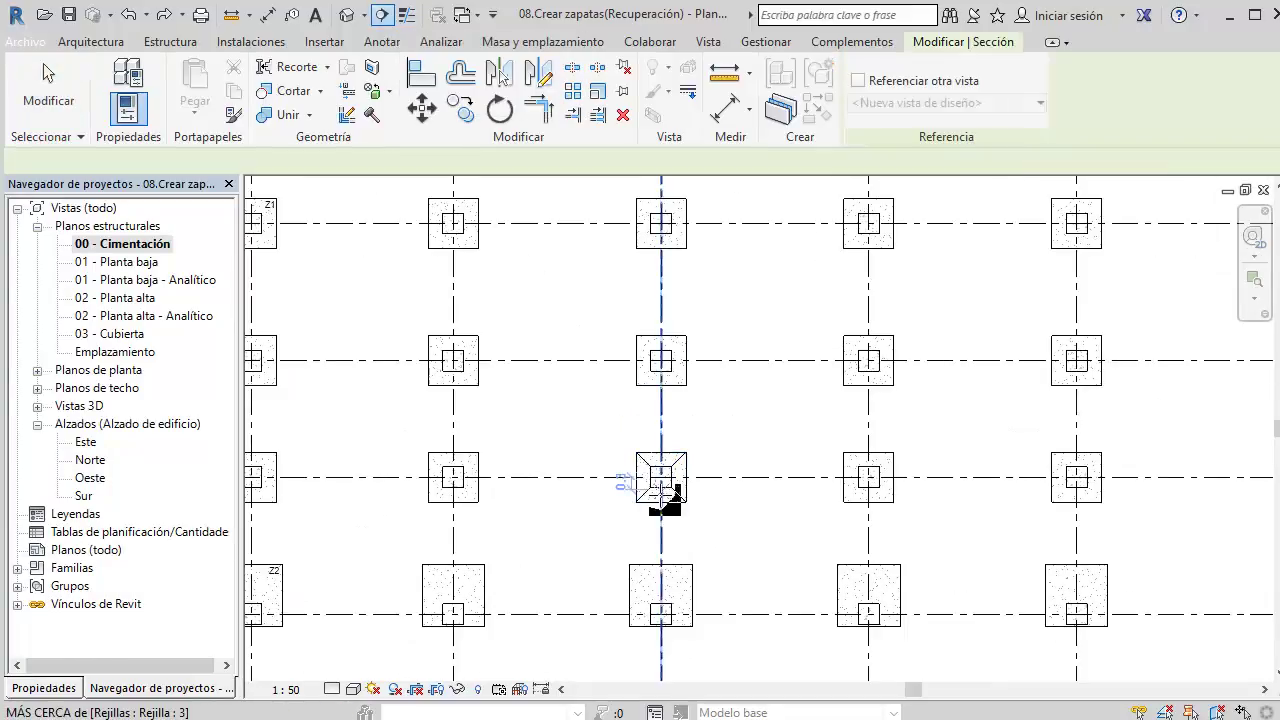
# Step: Place a section line along grid C from left to right across the haunched footing
pyautogui.scroll(1, 660, 490)
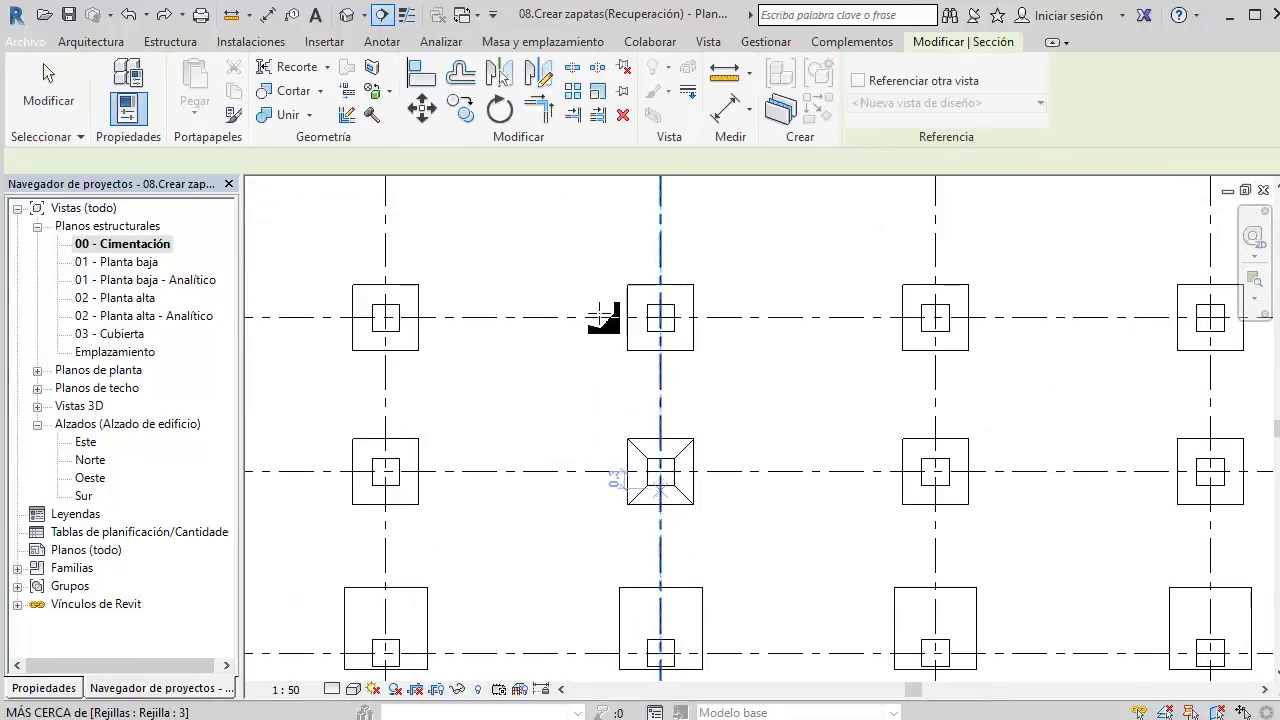
pyautogui.click(382, 42)
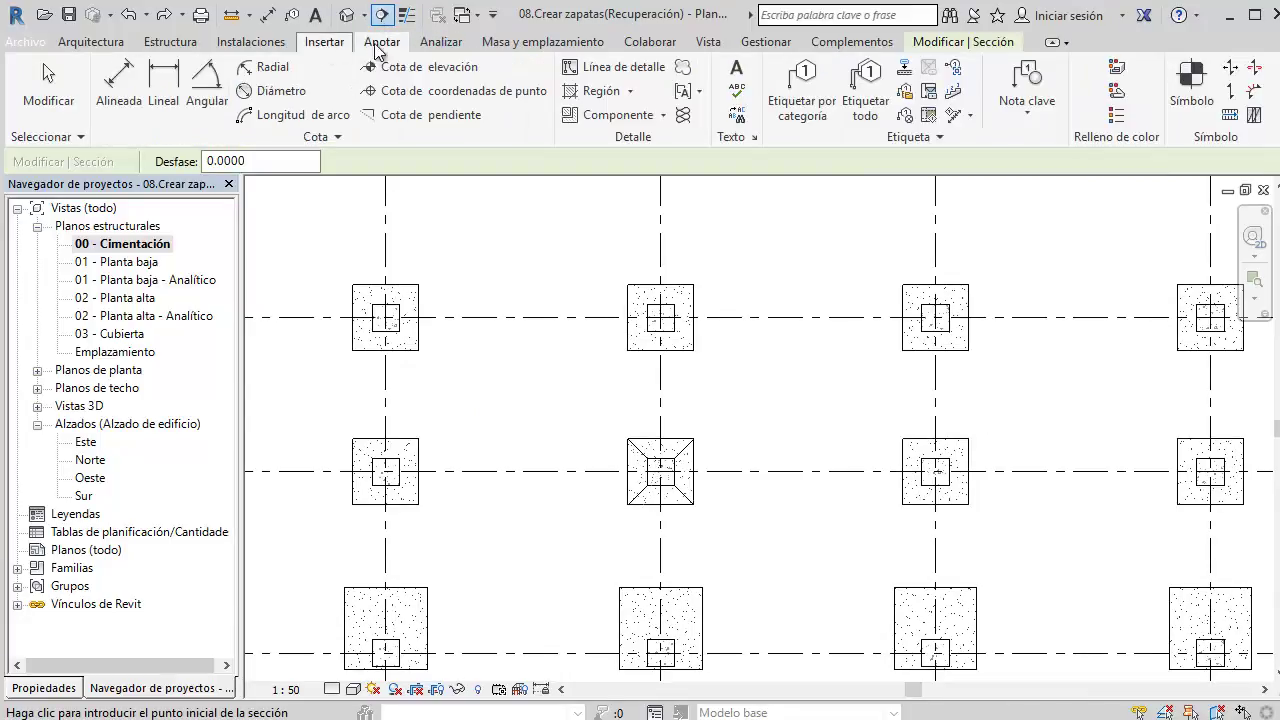
pyautogui.click(716, 42)
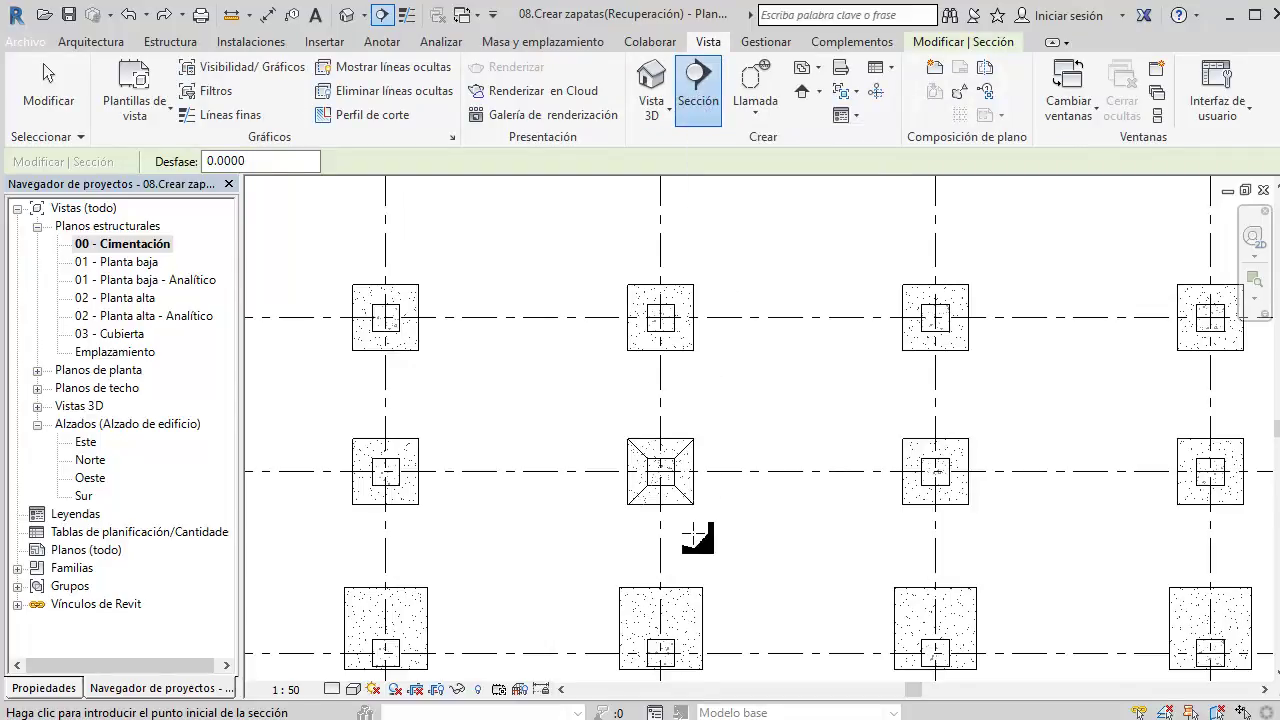
pyautogui.scroll(3, 665, 495)
pyautogui.scroll(1, 630, 445)
pyautogui.scroll(1, 612, 440)
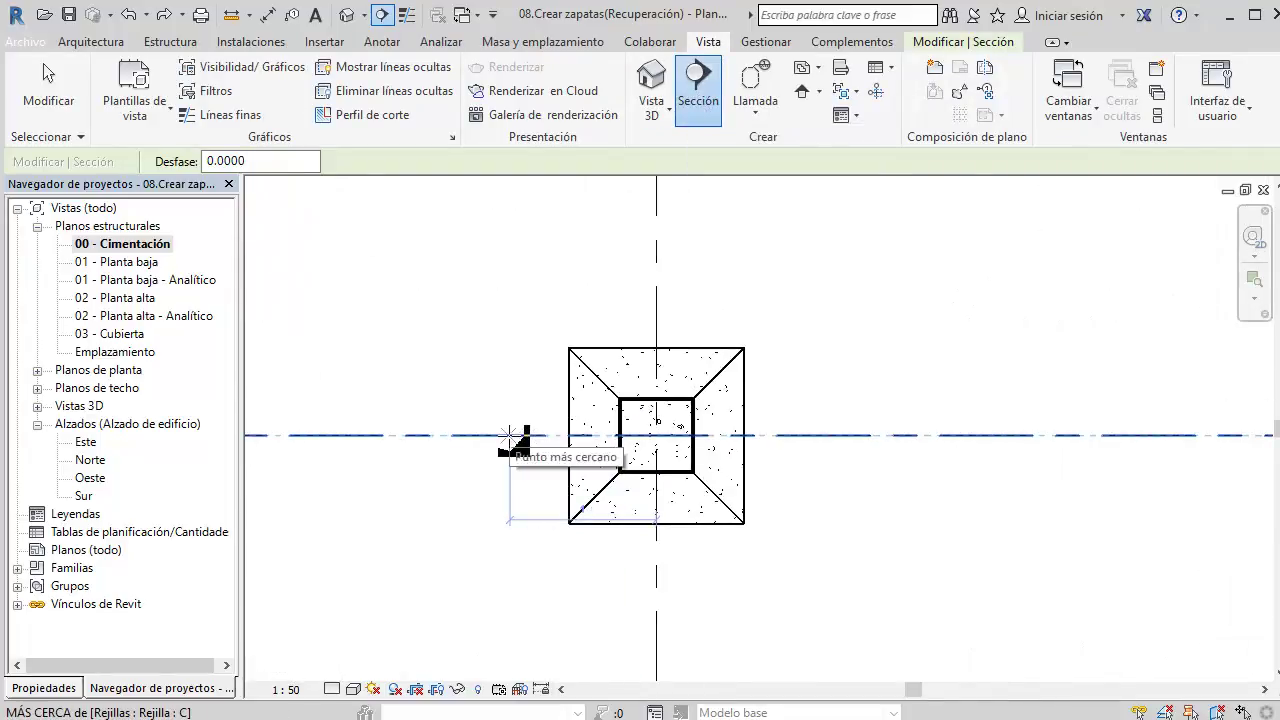
pyautogui.click(510, 436)
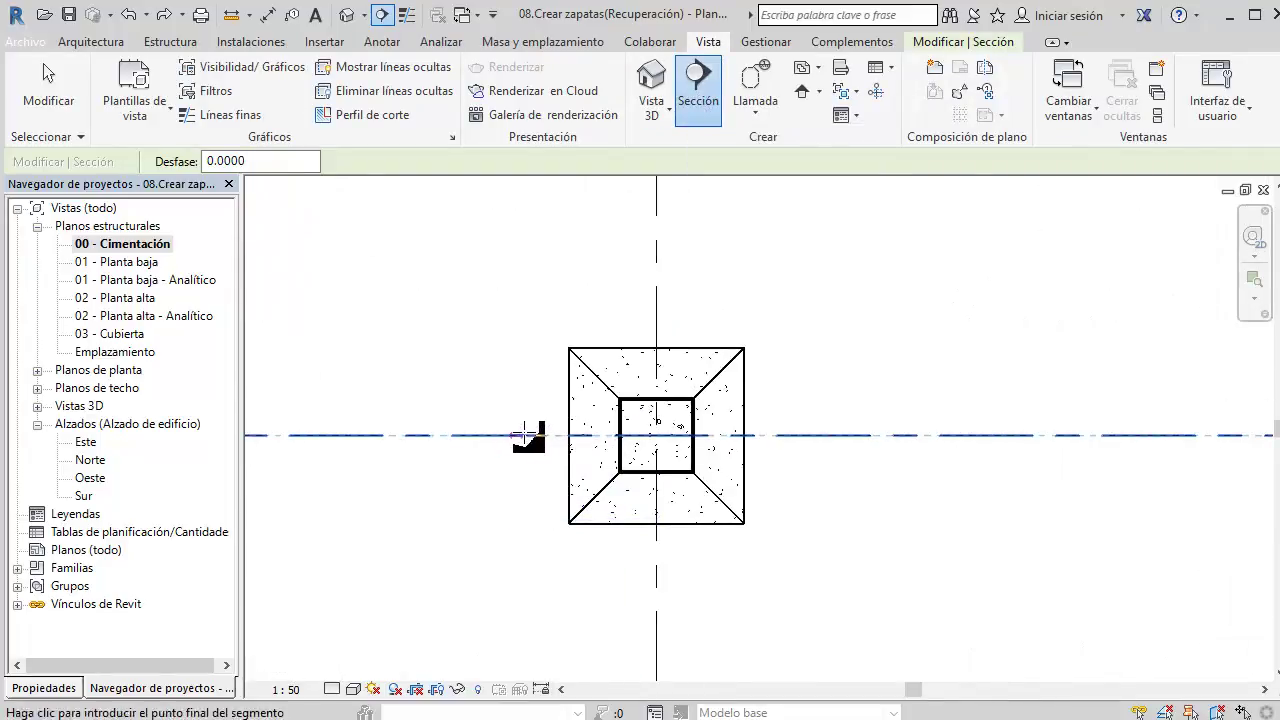
pyautogui.click(830, 436)
pyautogui.press('Escape')
pyautogui.press('Escape')
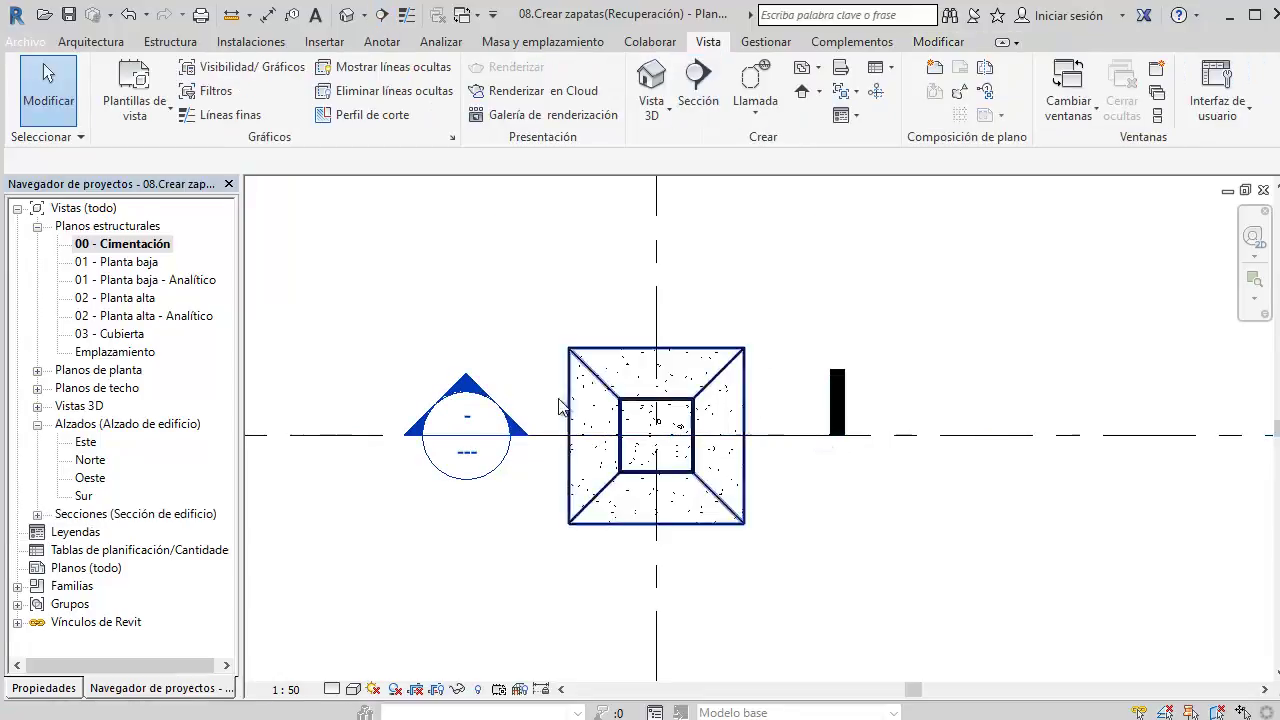
# Step: Pull the section's far view limit back to just past the haunched footing
pyautogui.moveTo(477, 374); pyautogui.dragTo(487, 438, button='middle')
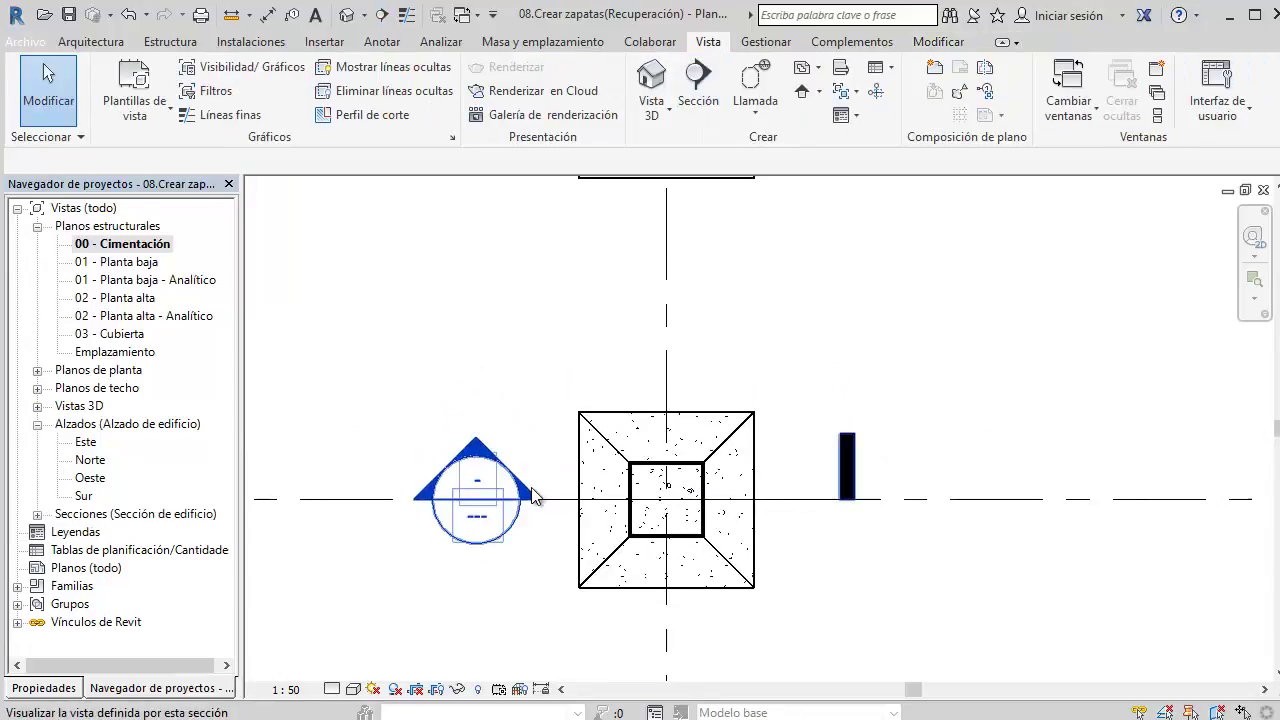
pyautogui.click(806, 501)
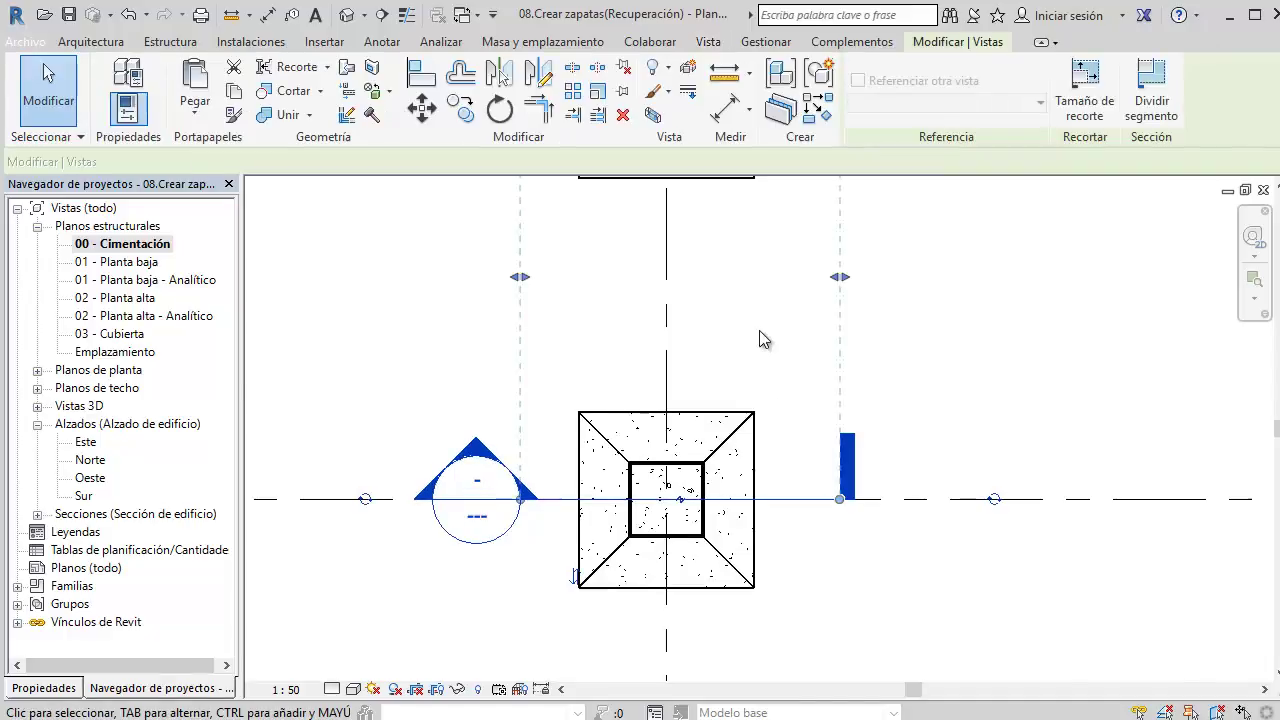
pyautogui.scroll(-3, 760, 505)
pyautogui.moveTo(684, 560); pyautogui.dragTo(676, 627, button='middle')
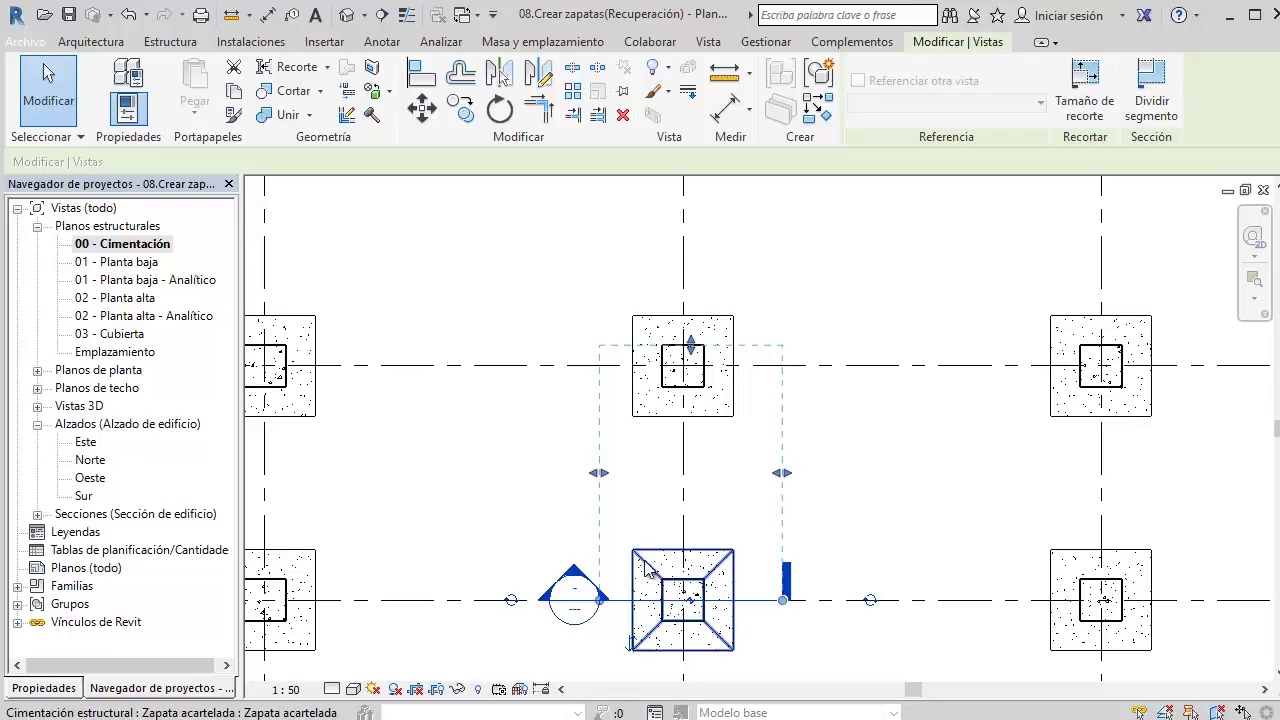
pyautogui.moveTo(670, 400); pyautogui.dragTo(671, 392, button='middle')
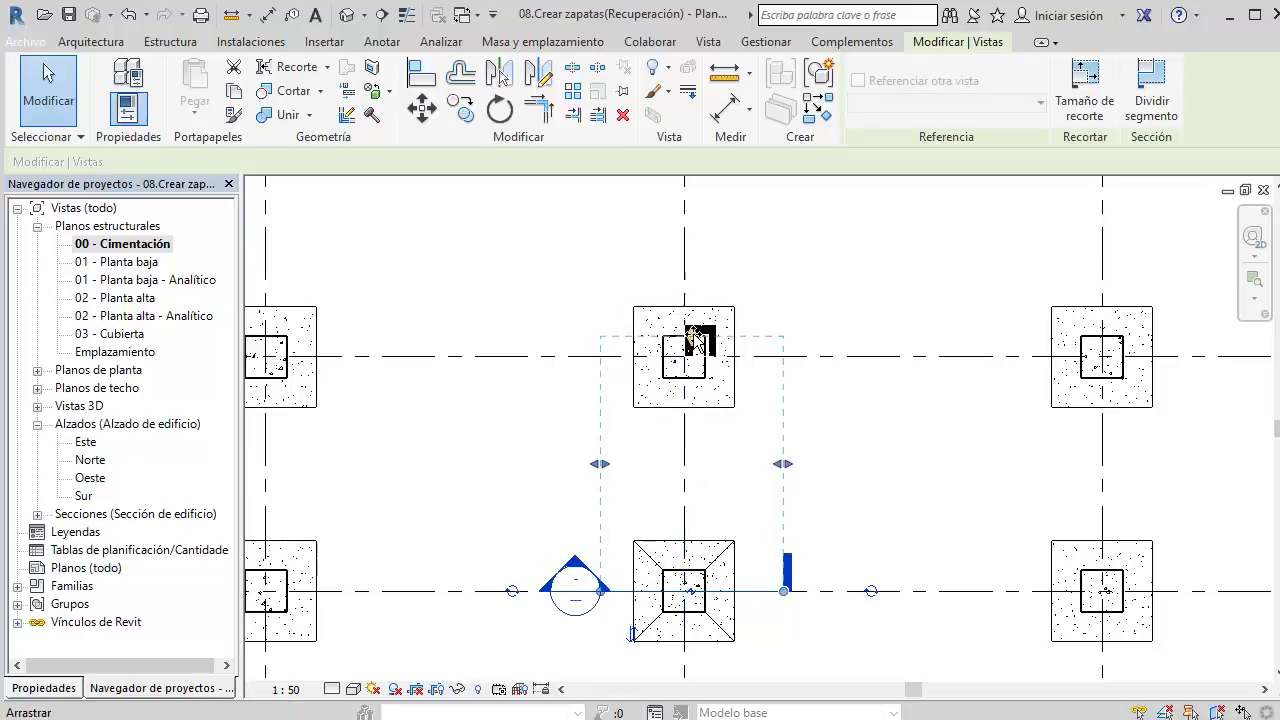
pyautogui.moveTo(694, 338); pyautogui.dragTo(688, 240)
pyautogui.scroll(-1, 660, 300)
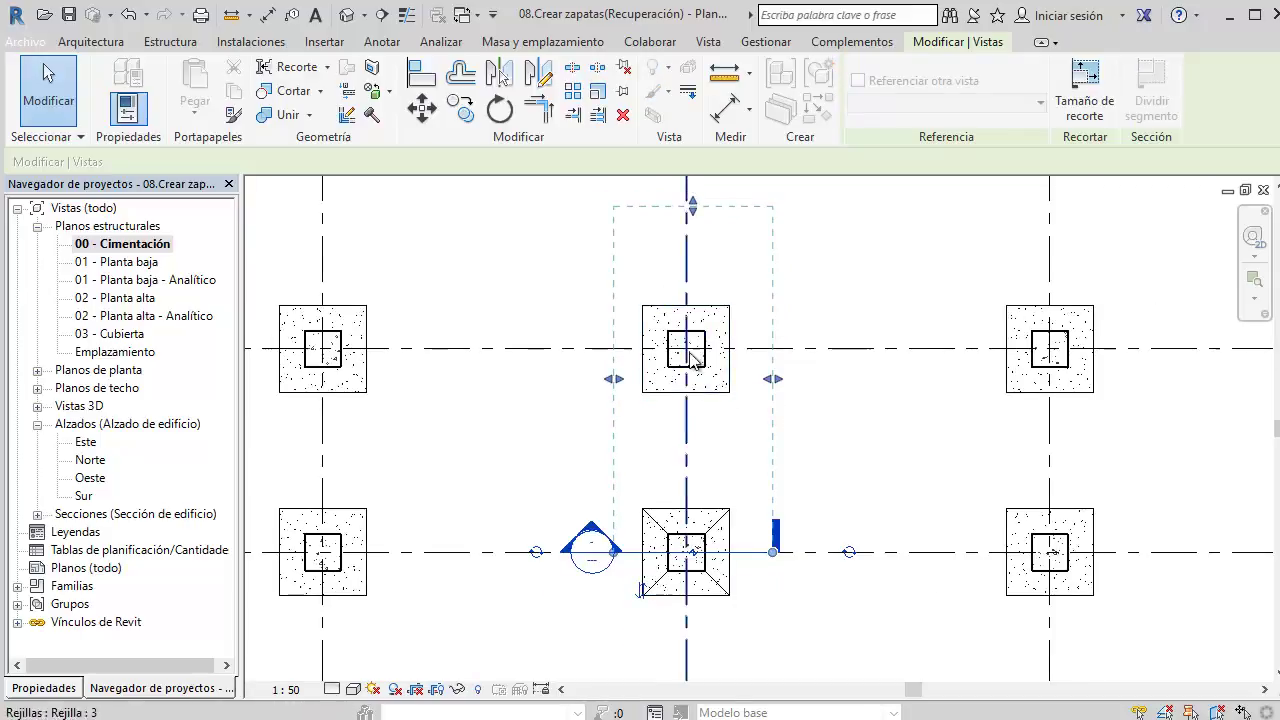
pyautogui.moveTo(692, 208); pyautogui.dragTo(695, 345)
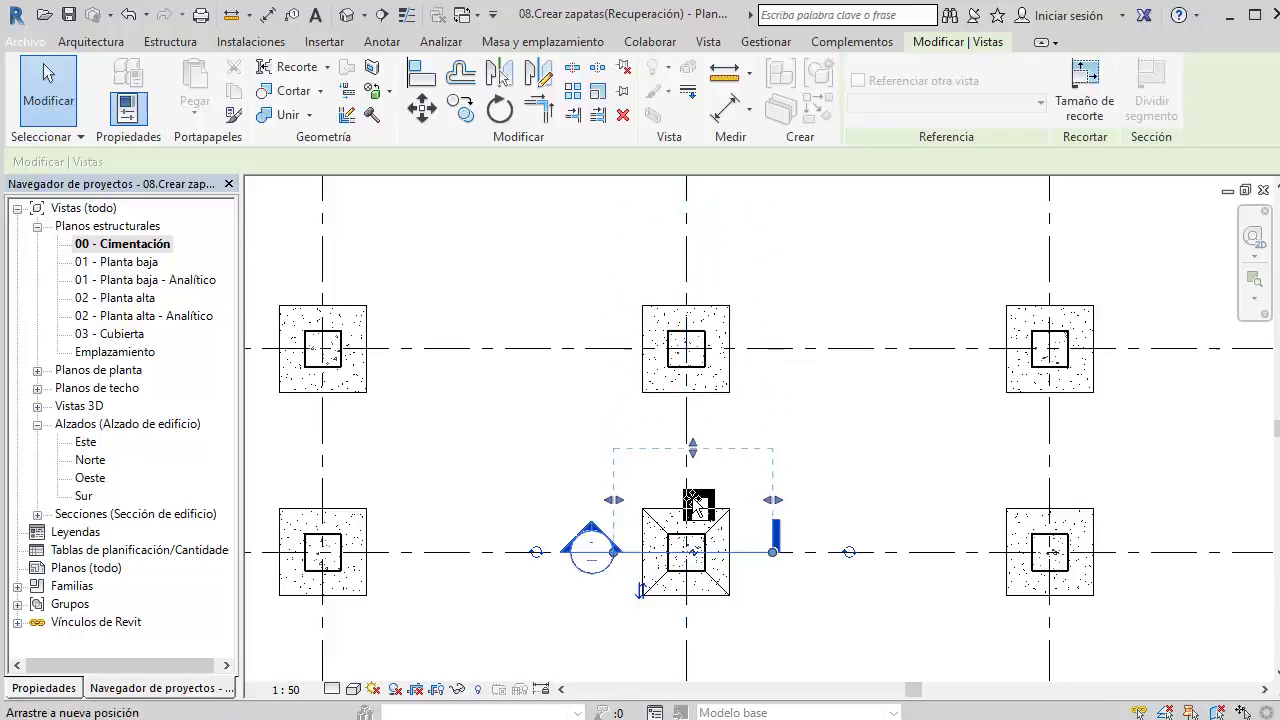
pyautogui.scroll(2, 700, 543)
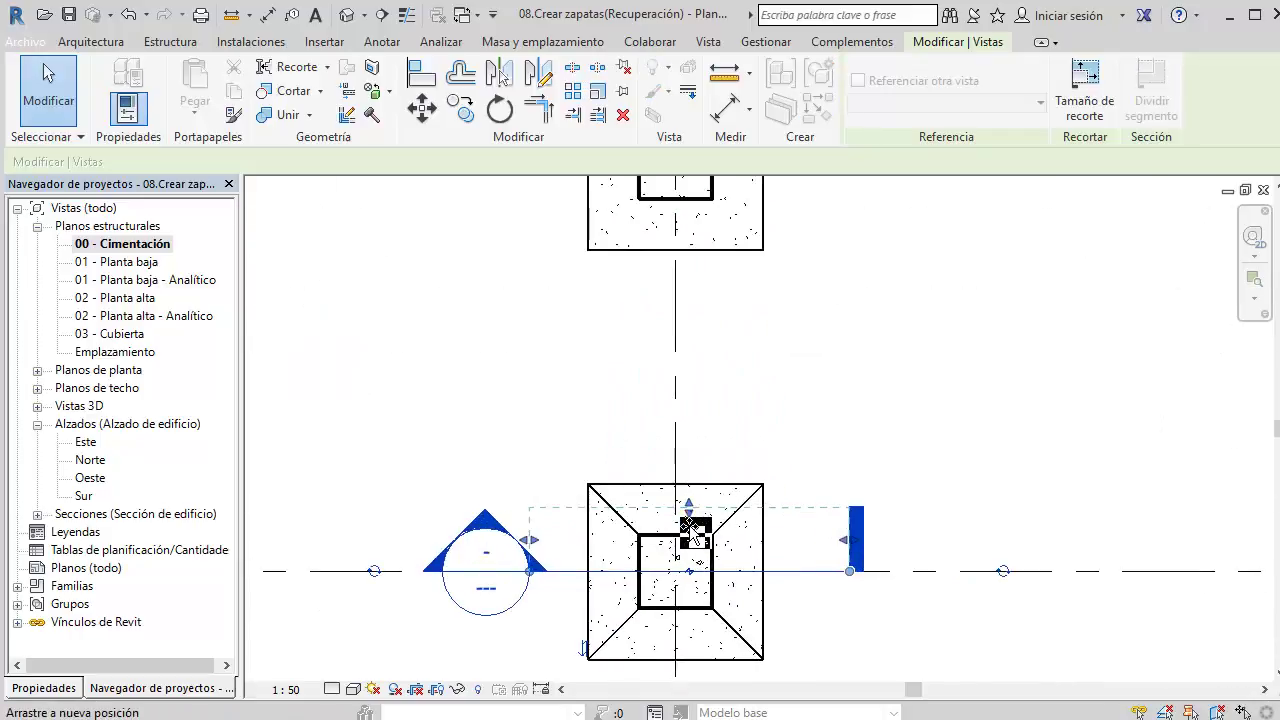
pyautogui.moveTo(690, 510); pyautogui.dragTo(648, 492)
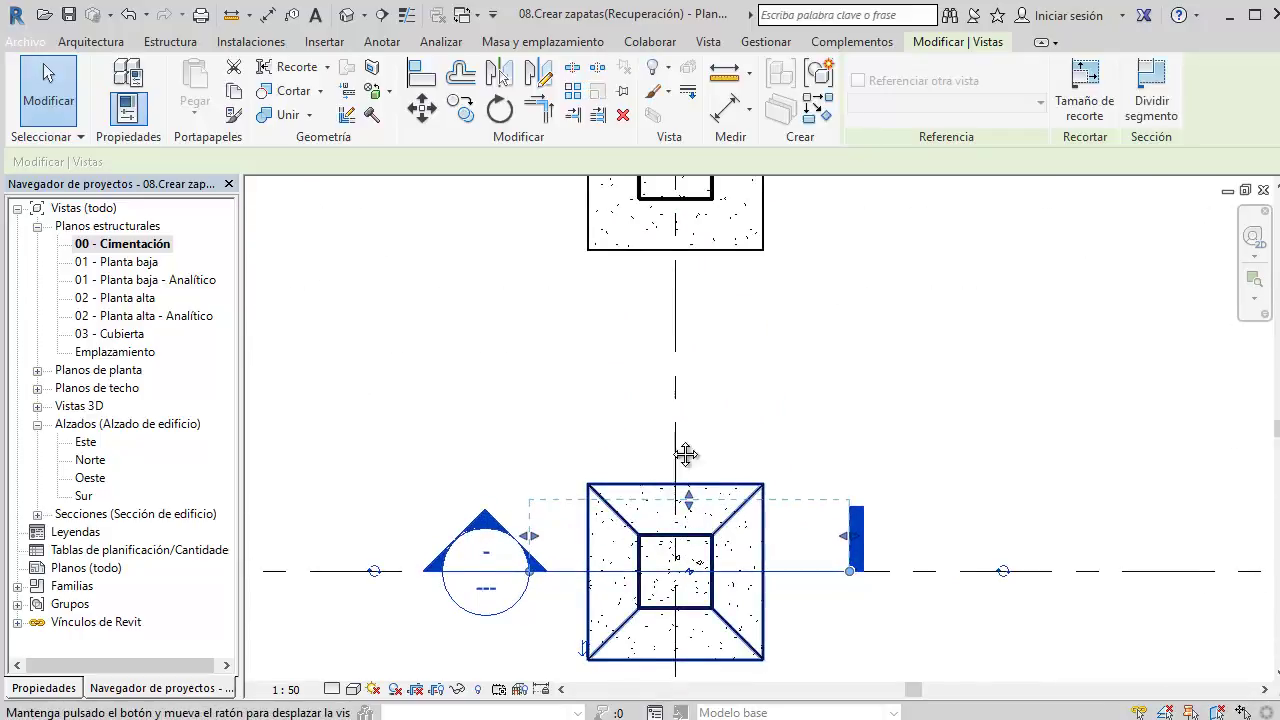
pyautogui.moveTo(686, 451); pyautogui.dragTo(706, 363, button='middle')
pyautogui.click(529, 380)
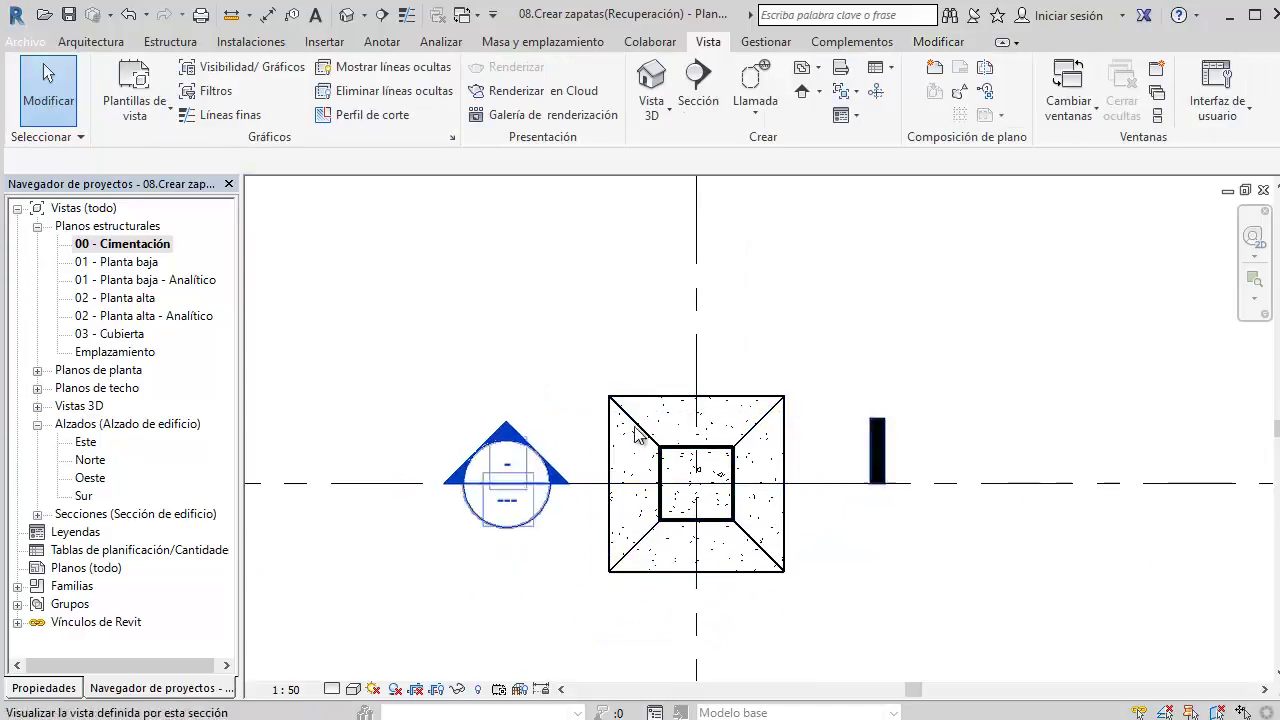
# Step: Flip the section's view direction and flip it back toward the footing
pyautogui.click(877, 447)
pyautogui.moveTo(797, 358); pyautogui.dragTo(813, 311, button='middle')
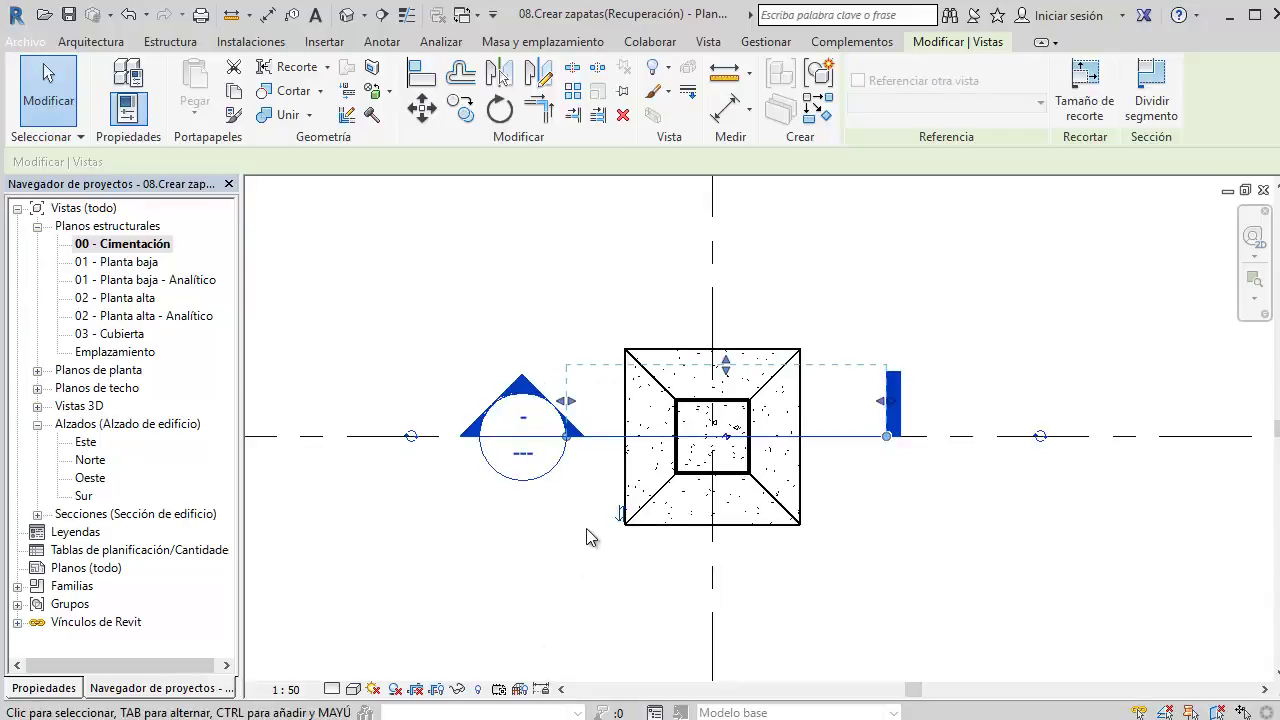
pyautogui.moveTo(590, 537); pyautogui.dragTo(589, 502, button='middle')
pyautogui.scroll(3, 615, 500)
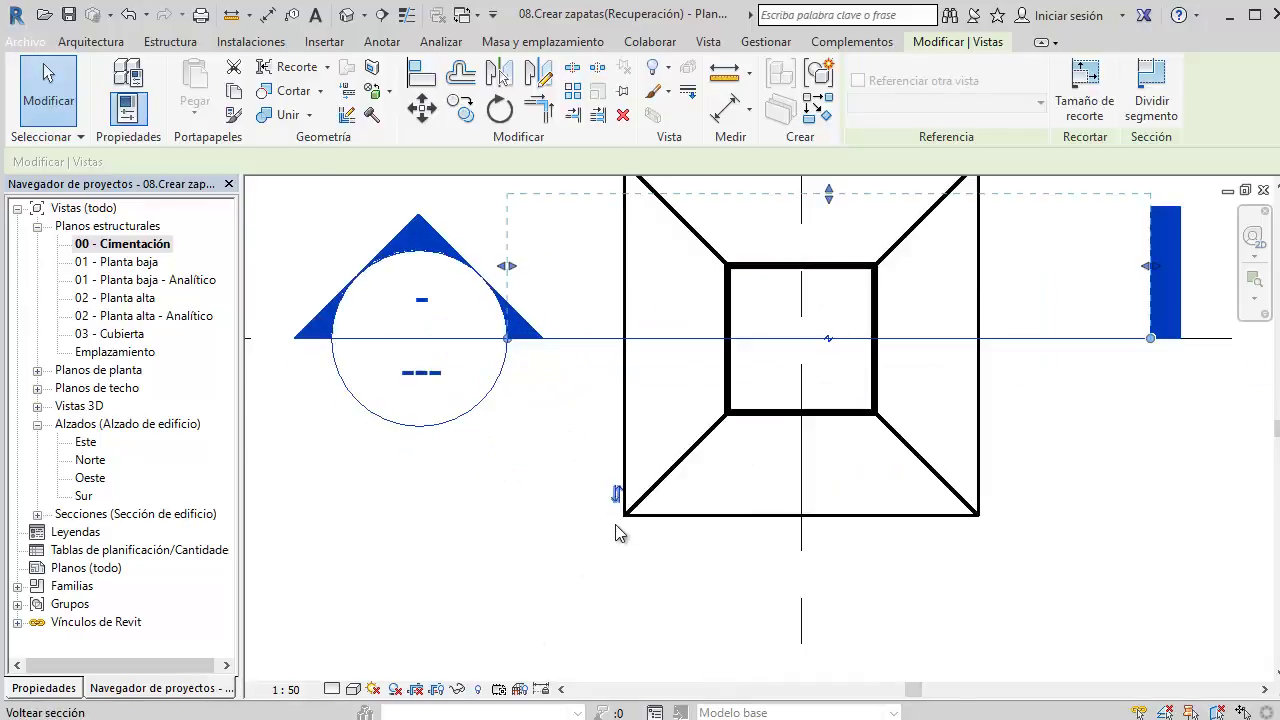
pyautogui.click(614, 495)
pyautogui.scroll(1, 630, 405)
pyautogui.scroll(-1, 632, 411)
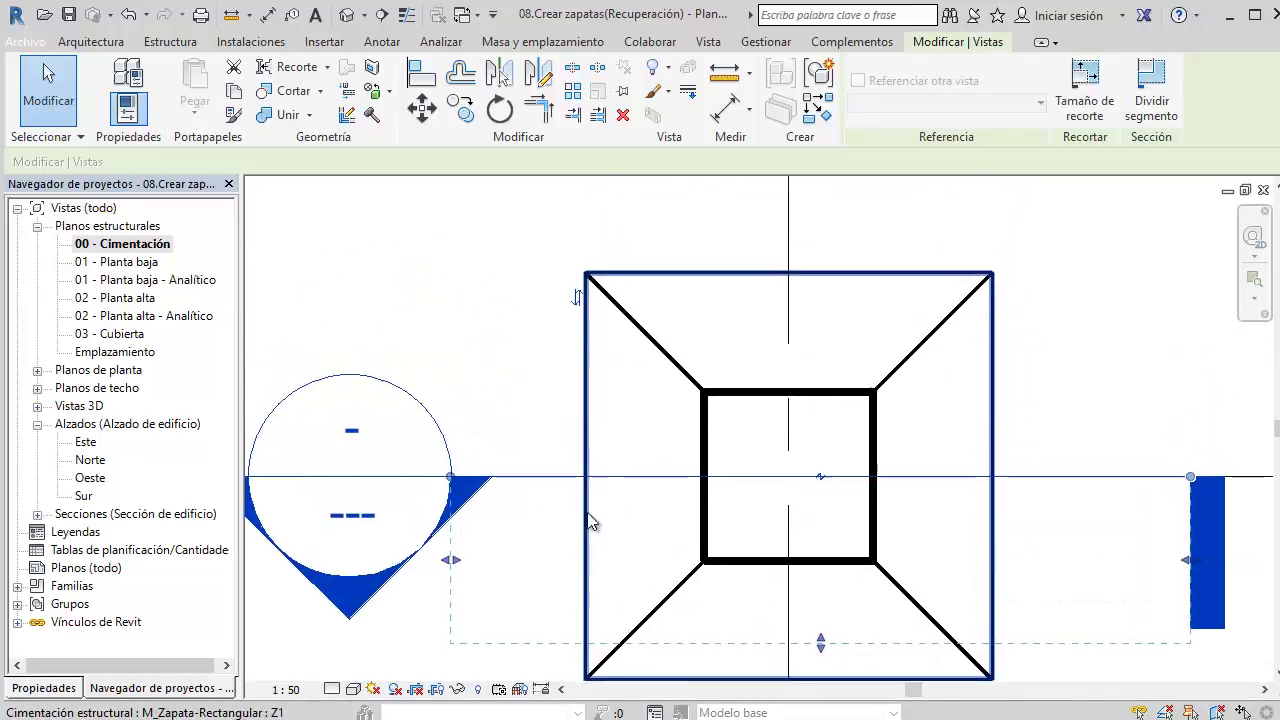
pyautogui.press('space')
pyautogui.scroll(-2, 470, 318)
pyautogui.scroll(-1, 463, 320)
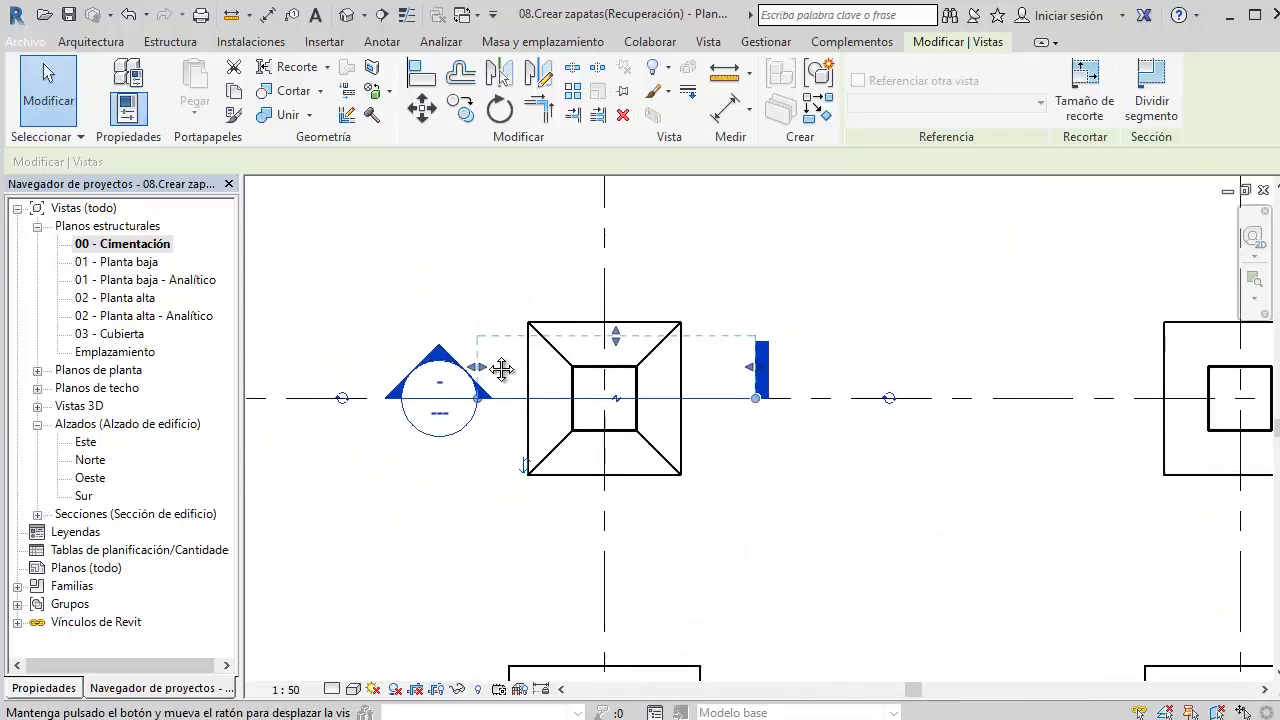
pyautogui.click(478, 336)
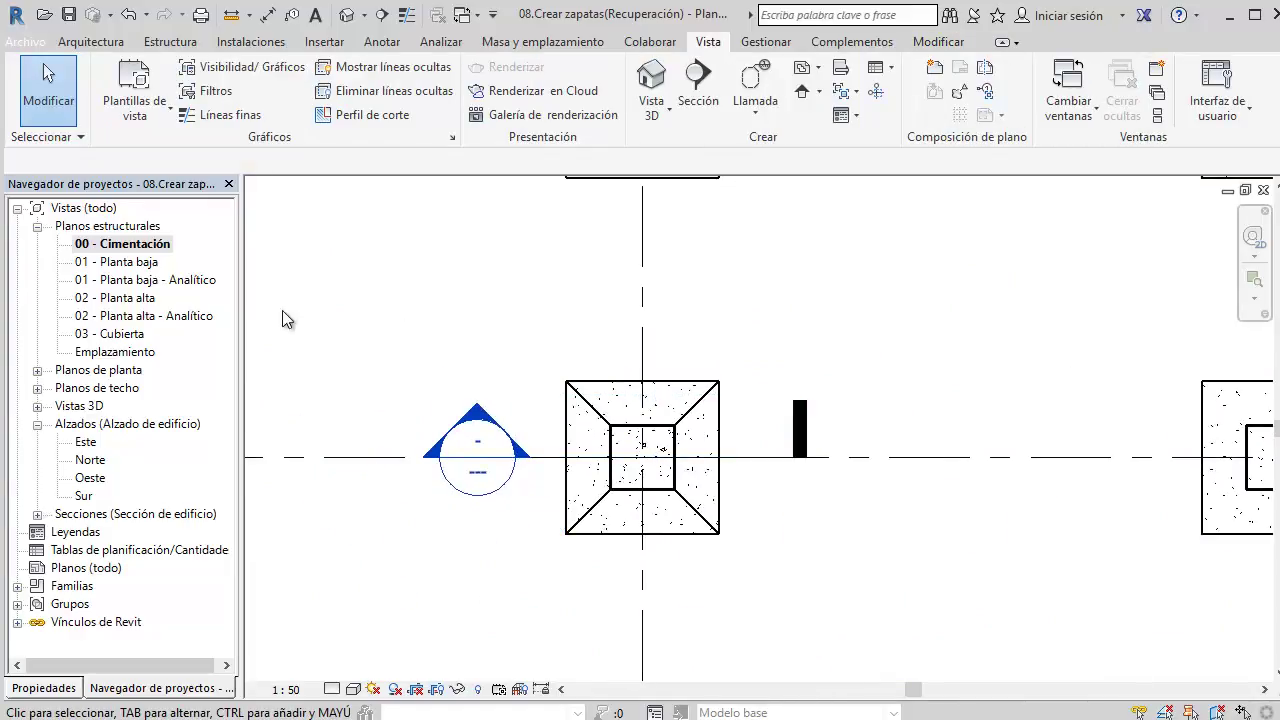
# Step: Open Sección 1 from the Project Browser and drag its crop region's right edge outward
pyautogui.click(37, 514)
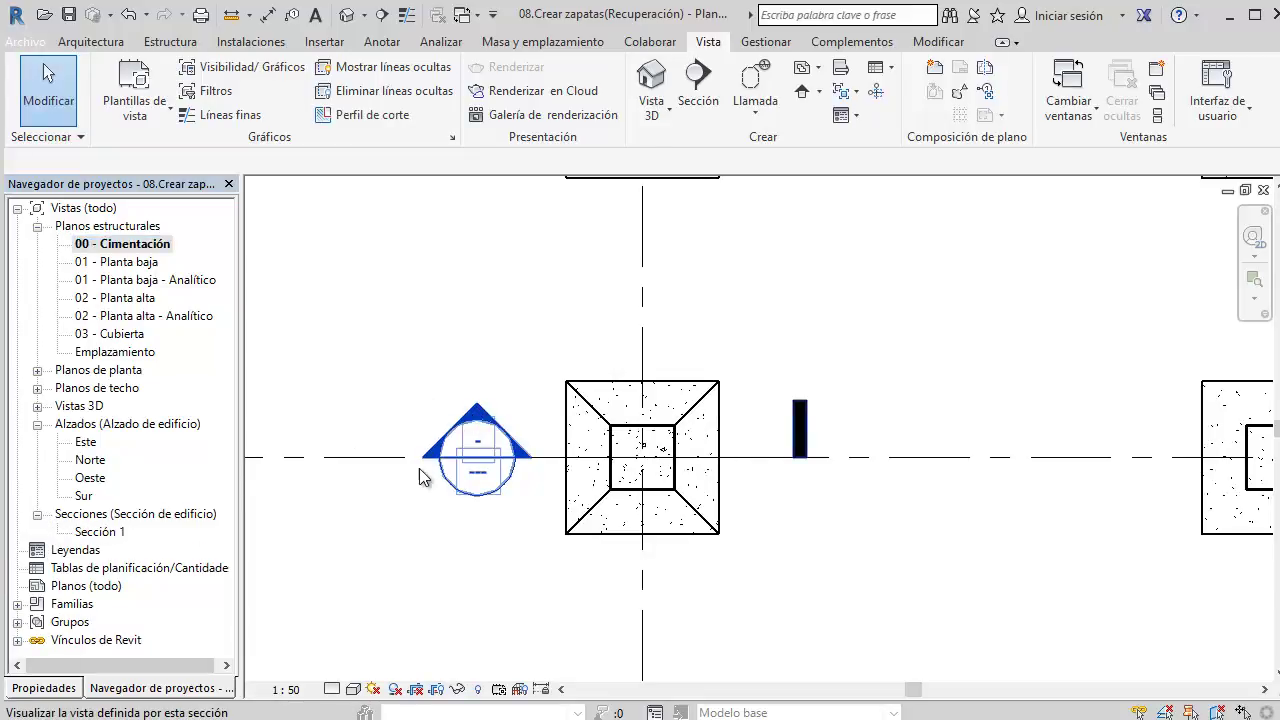
pyautogui.doubleClick(478, 424)
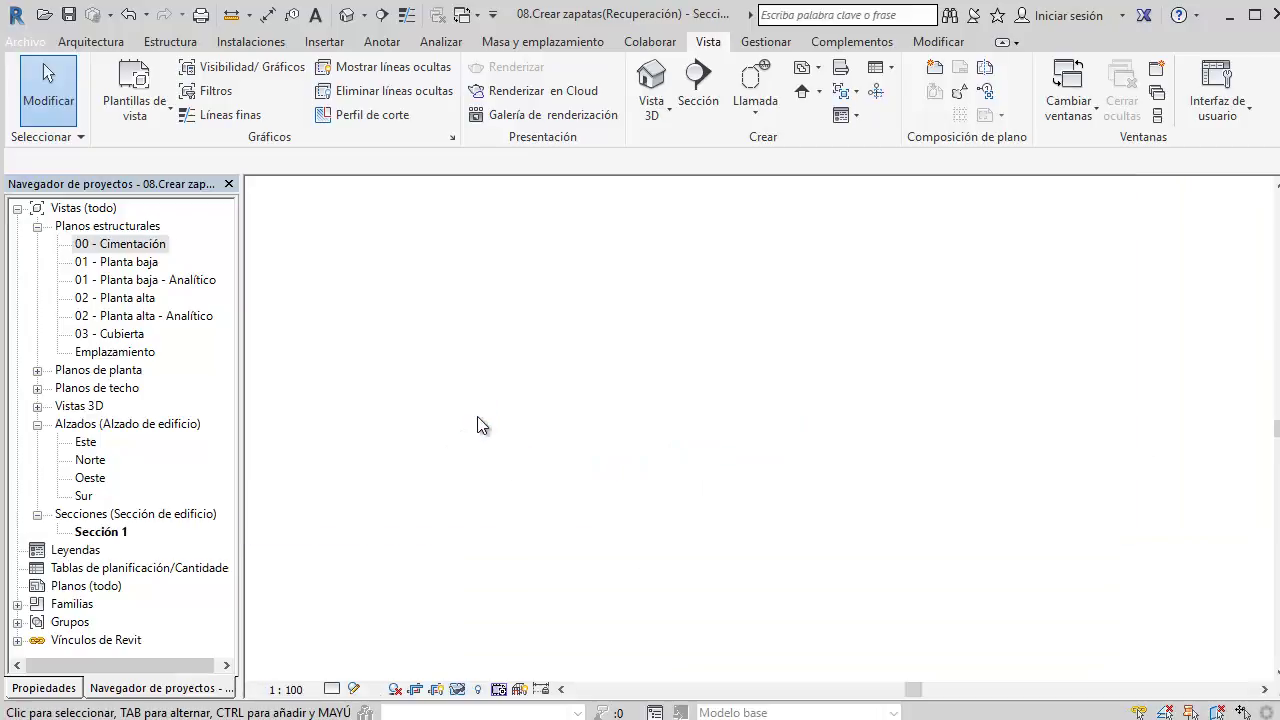
pyautogui.moveTo(745, 420); pyautogui.dragTo(677, 397, button='middle')
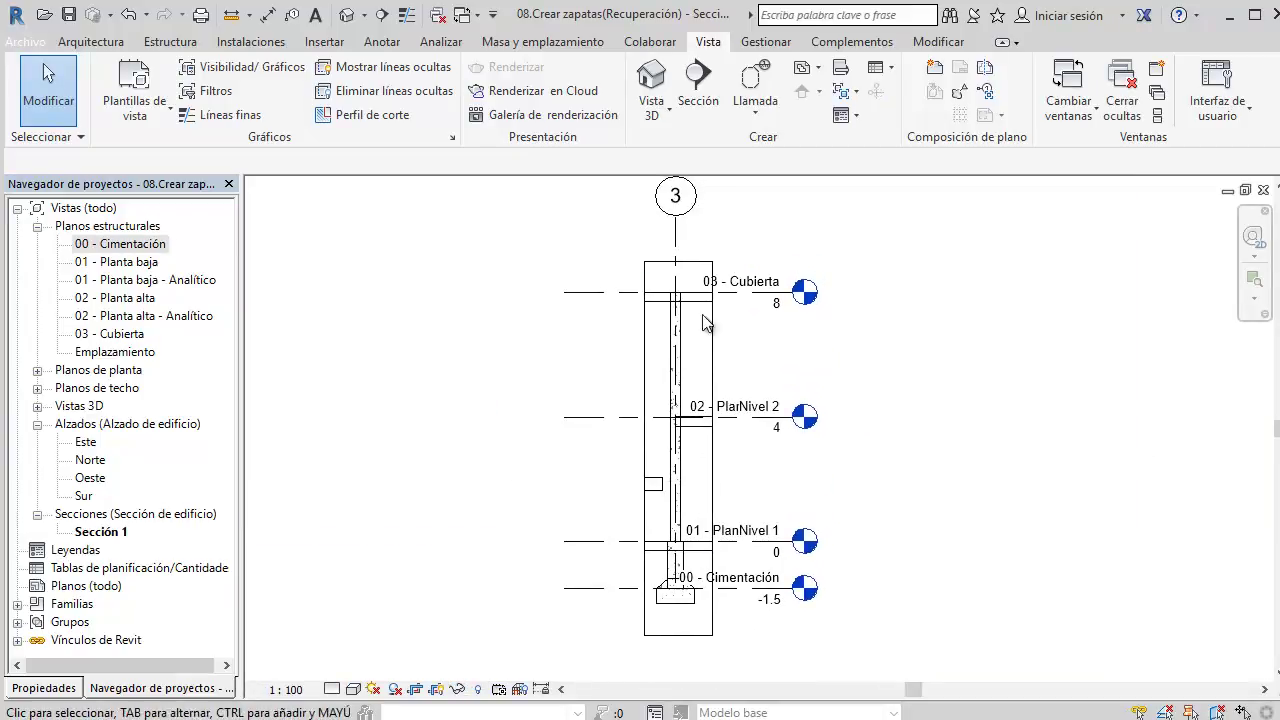
pyautogui.click(729, 432)
pyautogui.scroll(1, 722, 442)
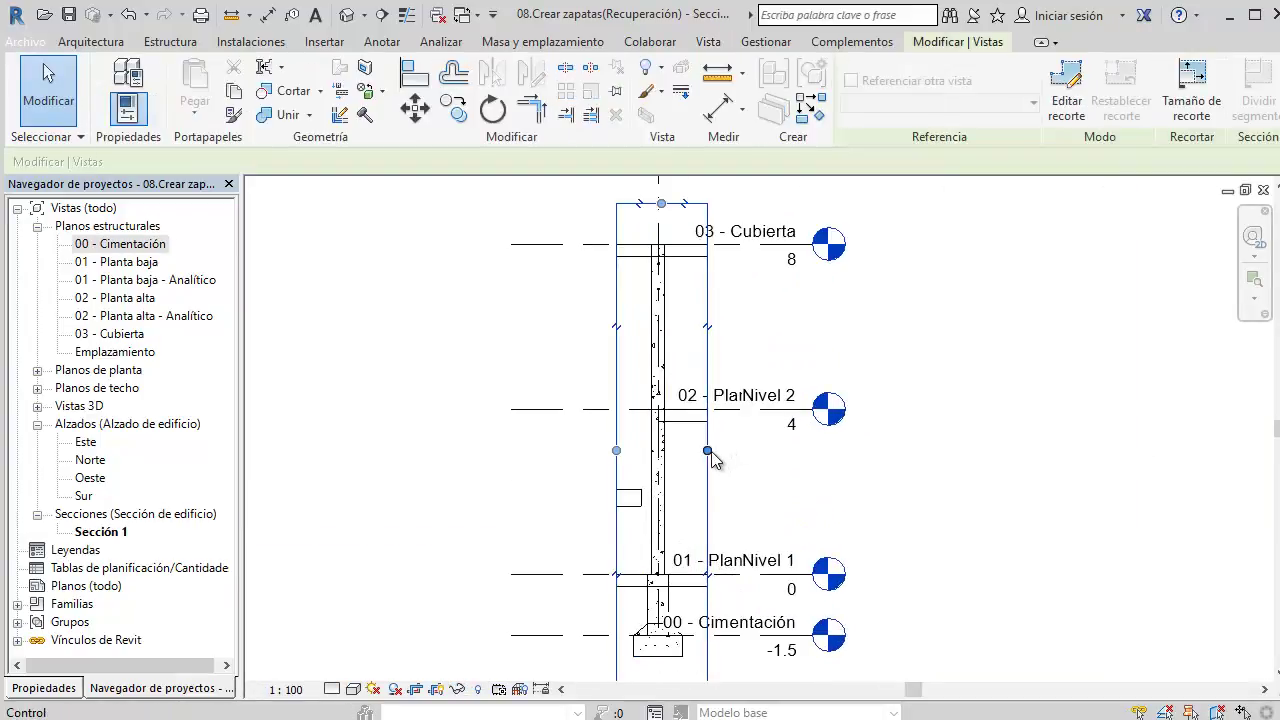
pyautogui.moveTo(710, 451); pyautogui.dragTo(758, 451)
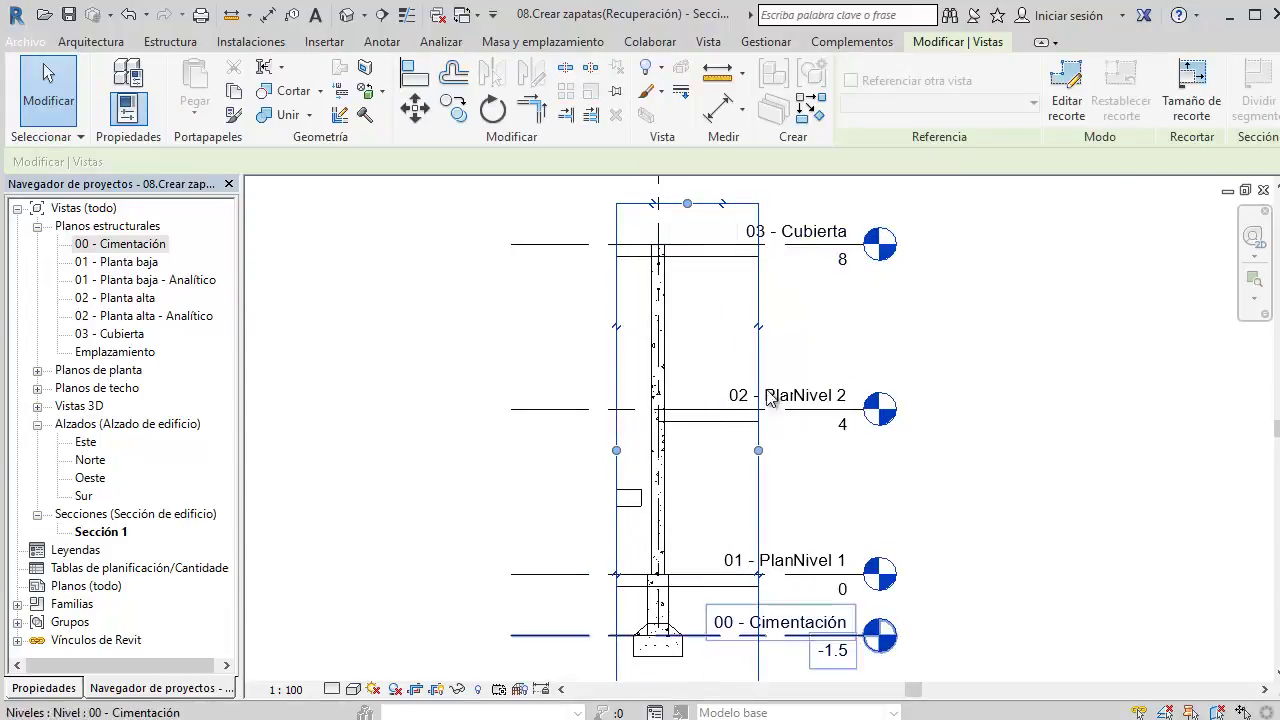
# Step: Set Sección 1's view scale to 1:50
pyautogui.click(290, 690)
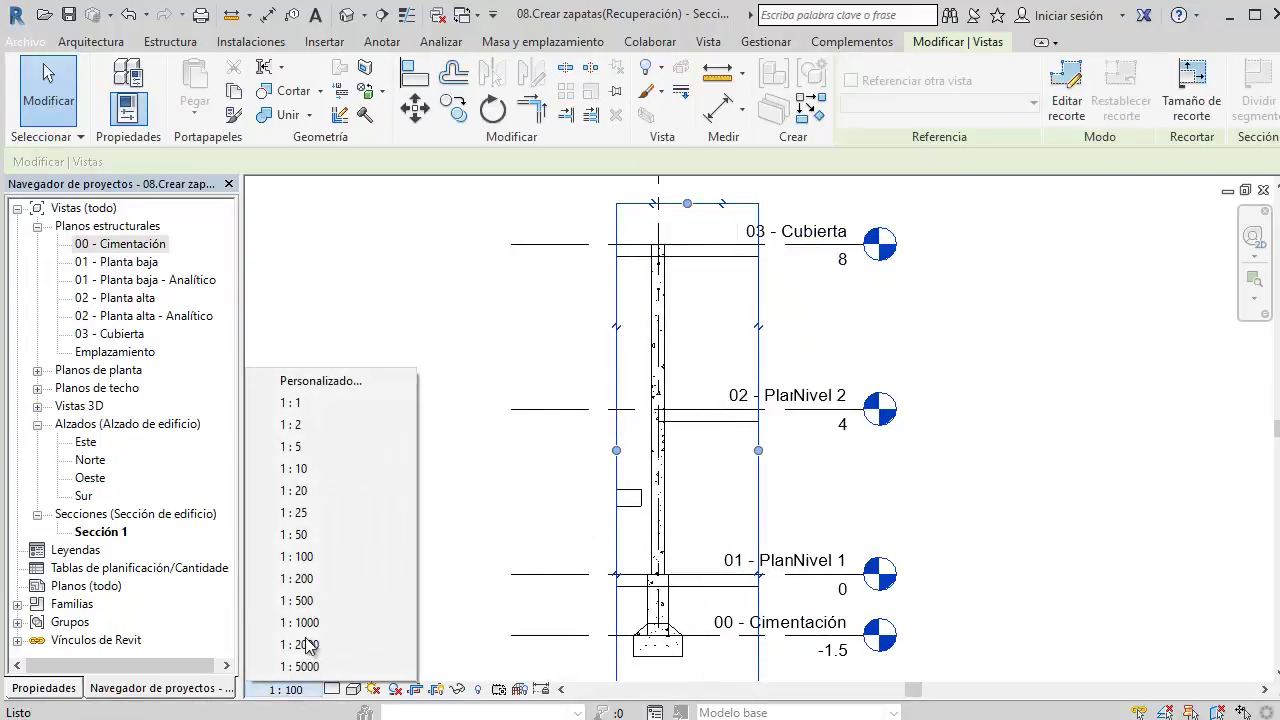
pyautogui.click(340, 533)
pyautogui.click(353, 531)
pyautogui.moveTo(757, 545); pyautogui.dragTo(757, 351, button='middle')
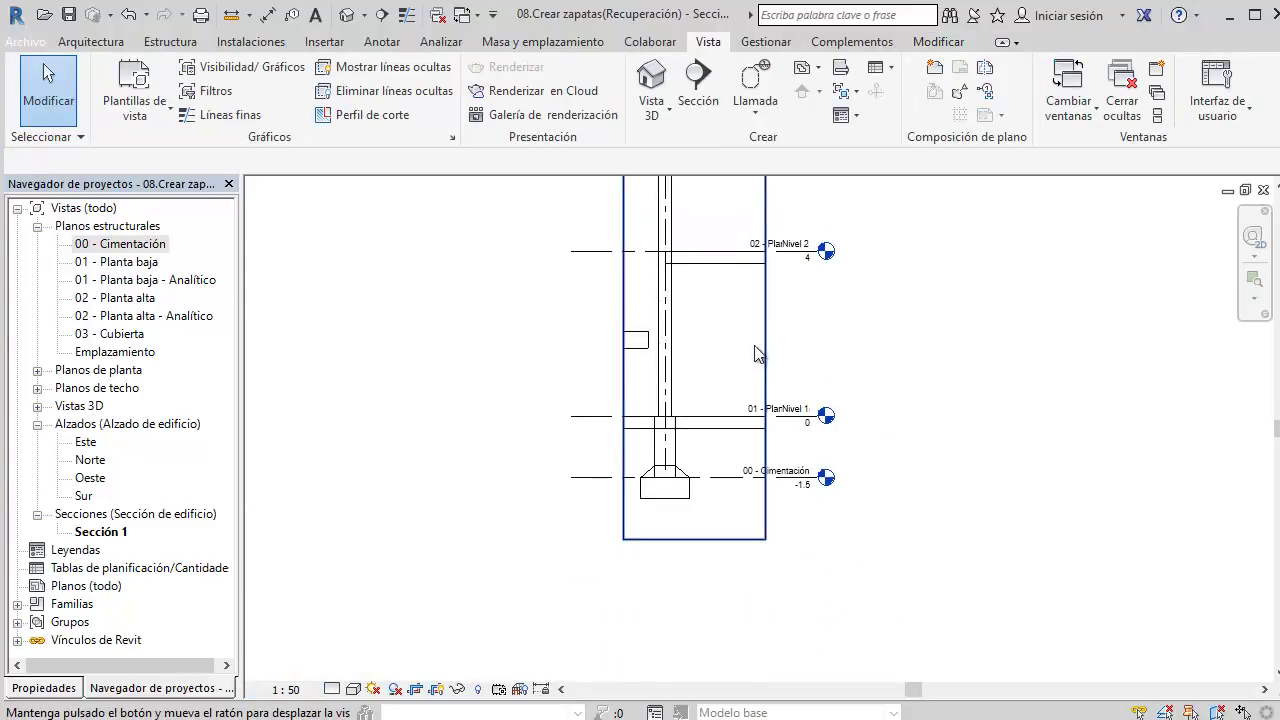
pyautogui.scroll(2, 774, 333)
# Step: Trim the crop region to the column and footing, cutting out the upper floors
pyautogui.click(773, 330)
pyautogui.moveTo(772, 181); pyautogui.dragTo(770, 368, button='middle')
pyautogui.moveTo(757, 370); pyautogui.dragTo(693, 383)
pyautogui.scroll(-2, 655, 500)
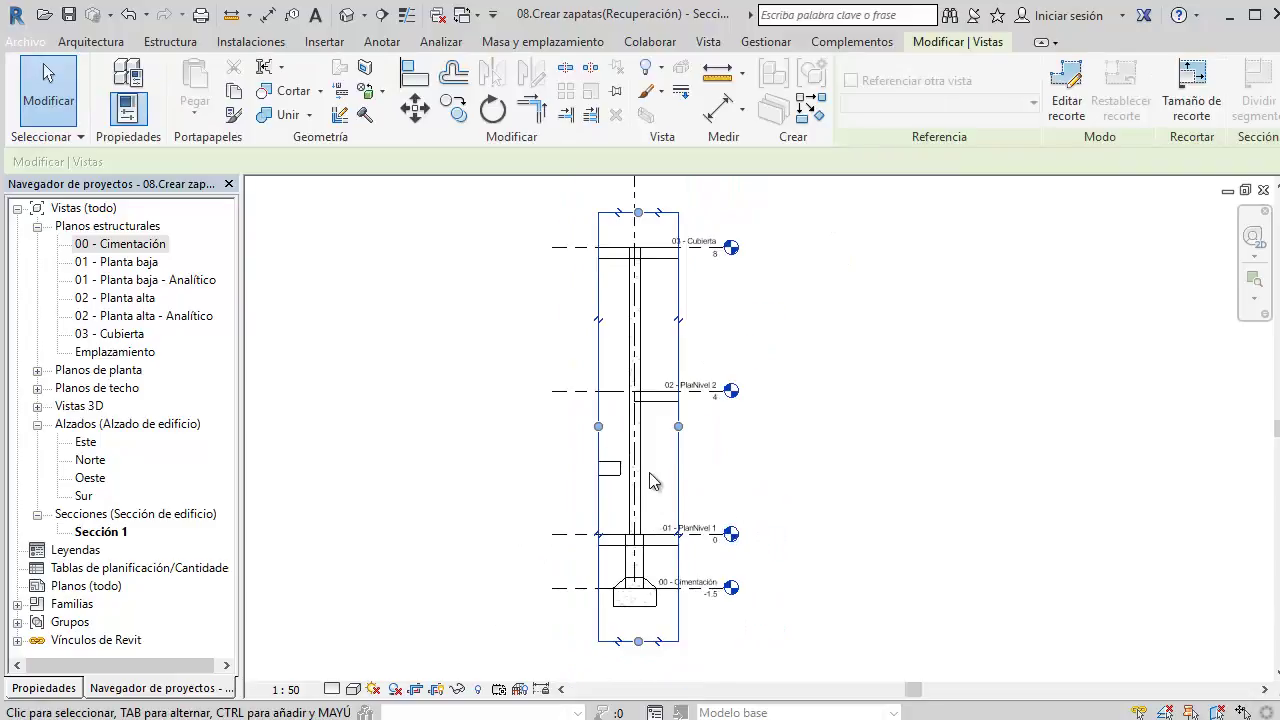
pyautogui.moveTo(633, 265); pyautogui.dragTo(637, 444)
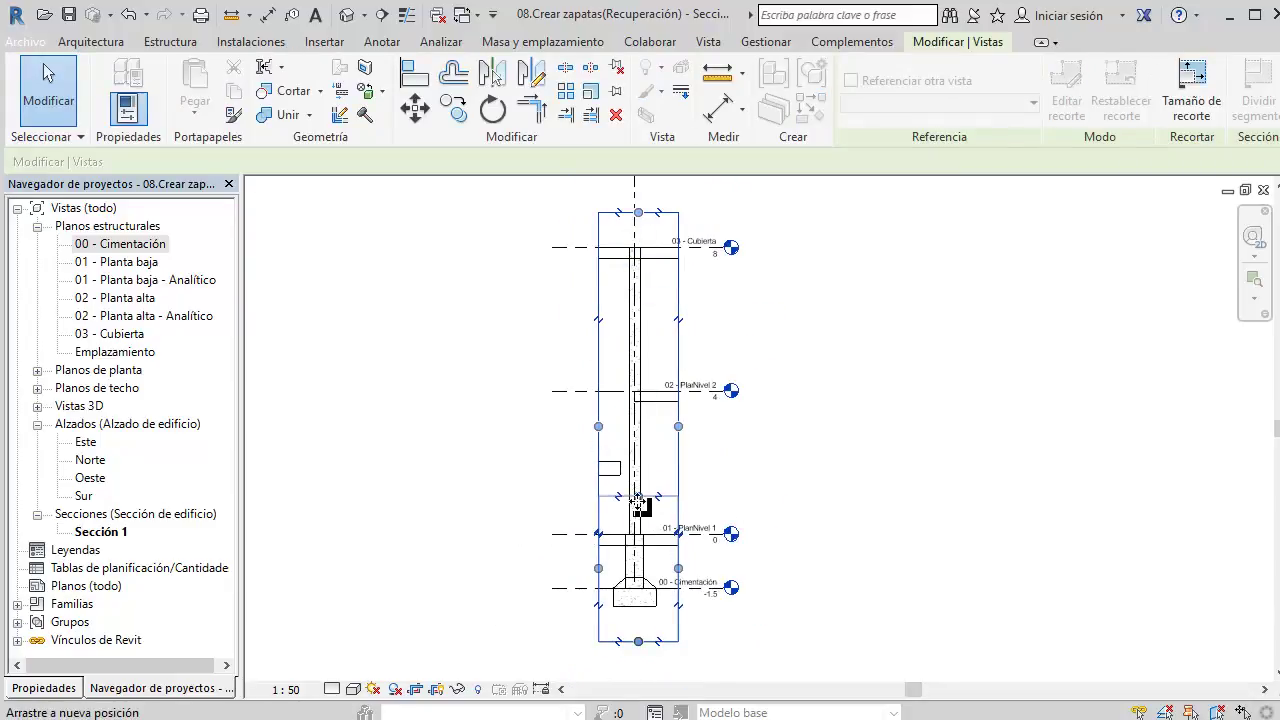
pyautogui.moveTo(637, 500); pyautogui.dragTo(637, 497)
pyautogui.scroll(2, 632, 412)
pyautogui.scroll(1, 632, 412)
pyautogui.scroll(1, 632, 412)
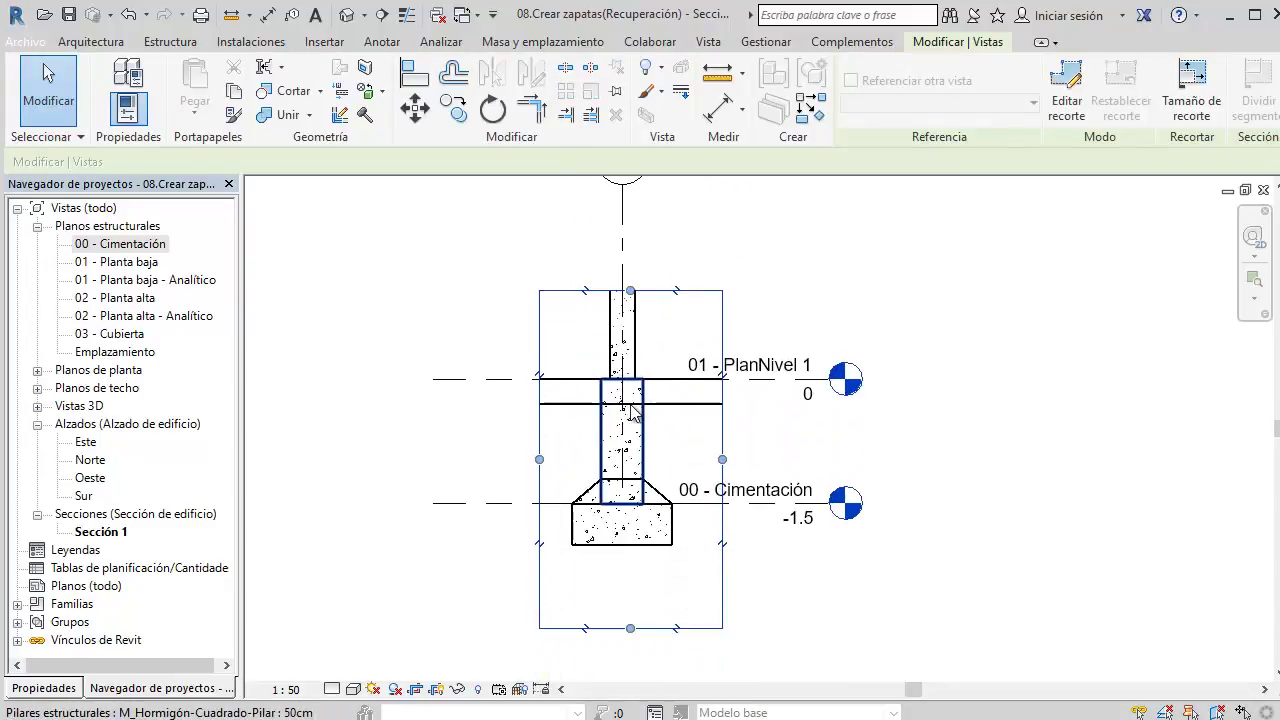
pyautogui.scroll(3, 632, 412)
# Step: Select the linked architectural model in the section
pyautogui.click(797, 311)
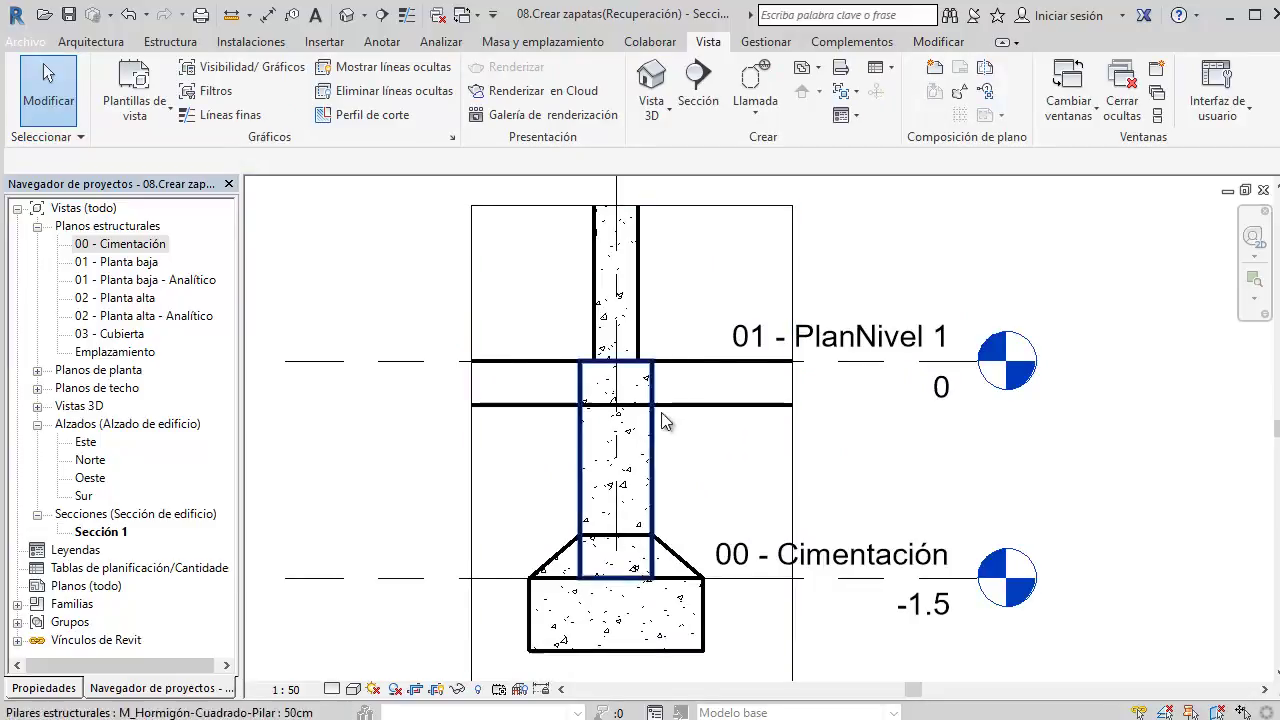
pyautogui.scroll(1, 663, 423)
pyautogui.moveTo(706, 366); pyautogui.dragTo(641, 303, button='middle')
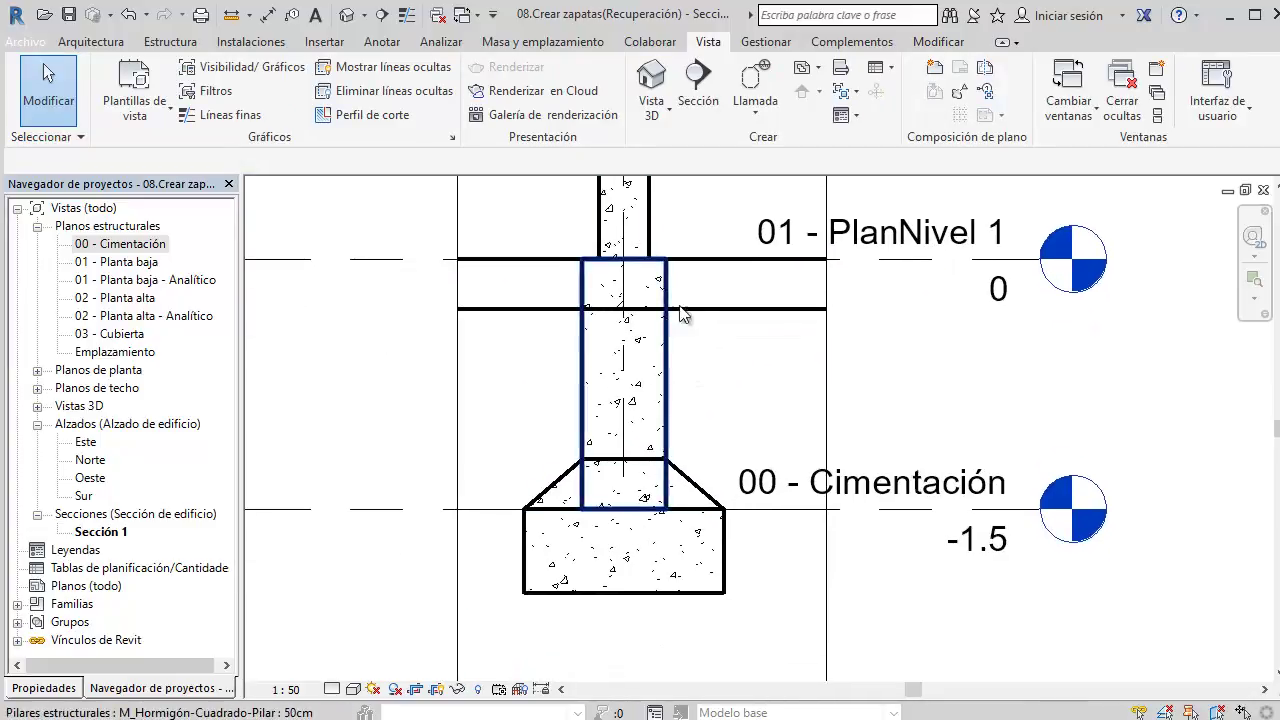
pyautogui.click(717, 285)
# Step: Hide the linked architectural model in Sección 1 with Ocultar en vista > Elementos
pyautogui.moveTo(716, 258); pyautogui.dragTo(700, 348, button='middle')
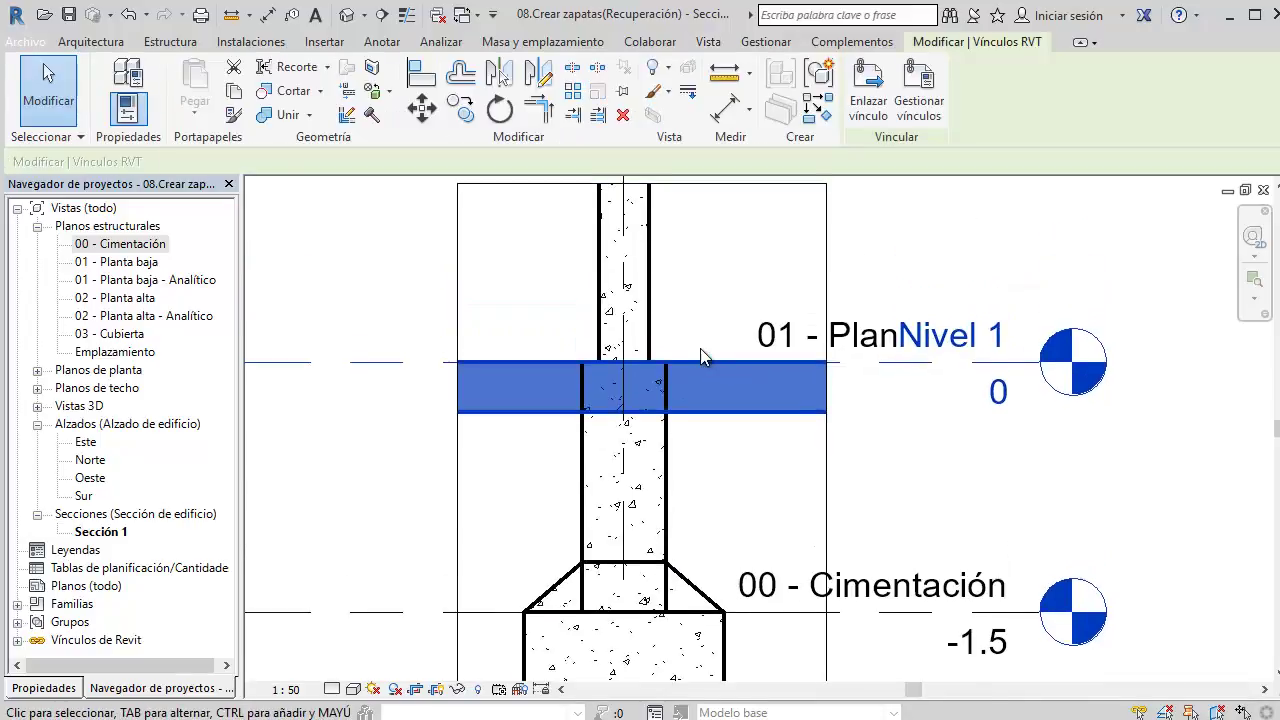
pyautogui.scroll(-3, 700, 348)
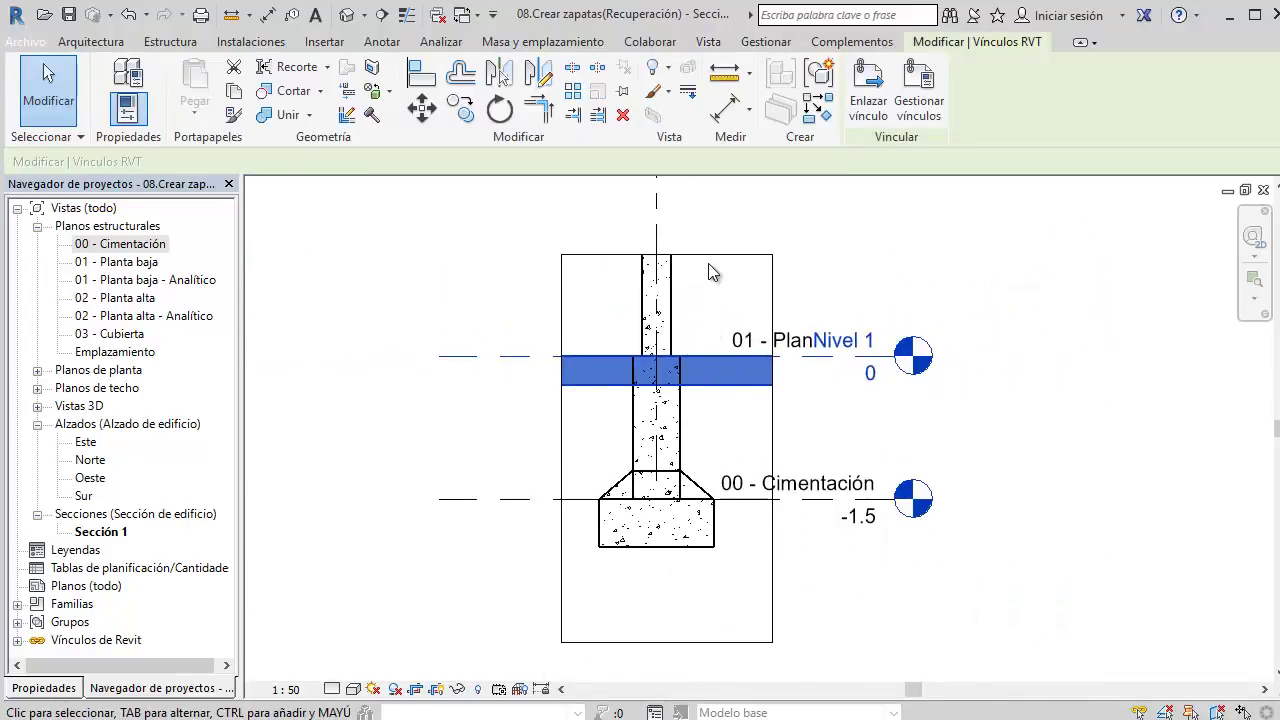
pyautogui.click(75, 680)
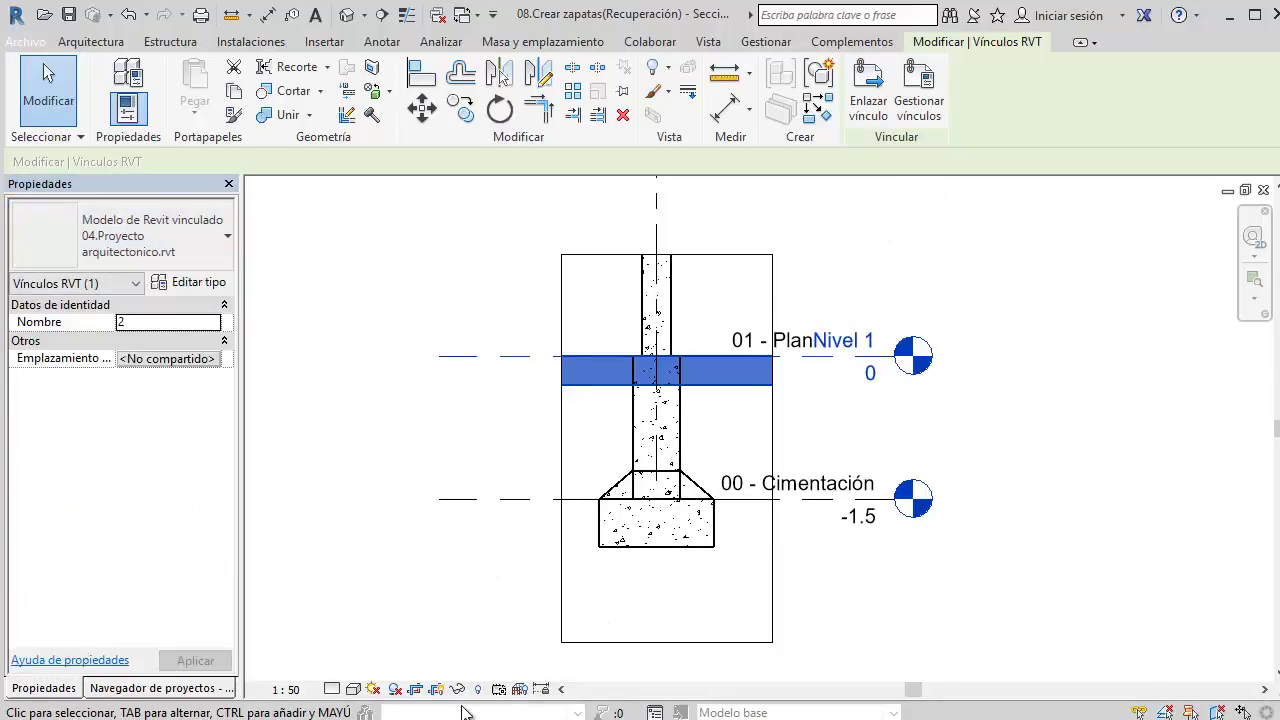
pyautogui.rightClick(482, 459)
pyautogui.moveTo(558, 377)
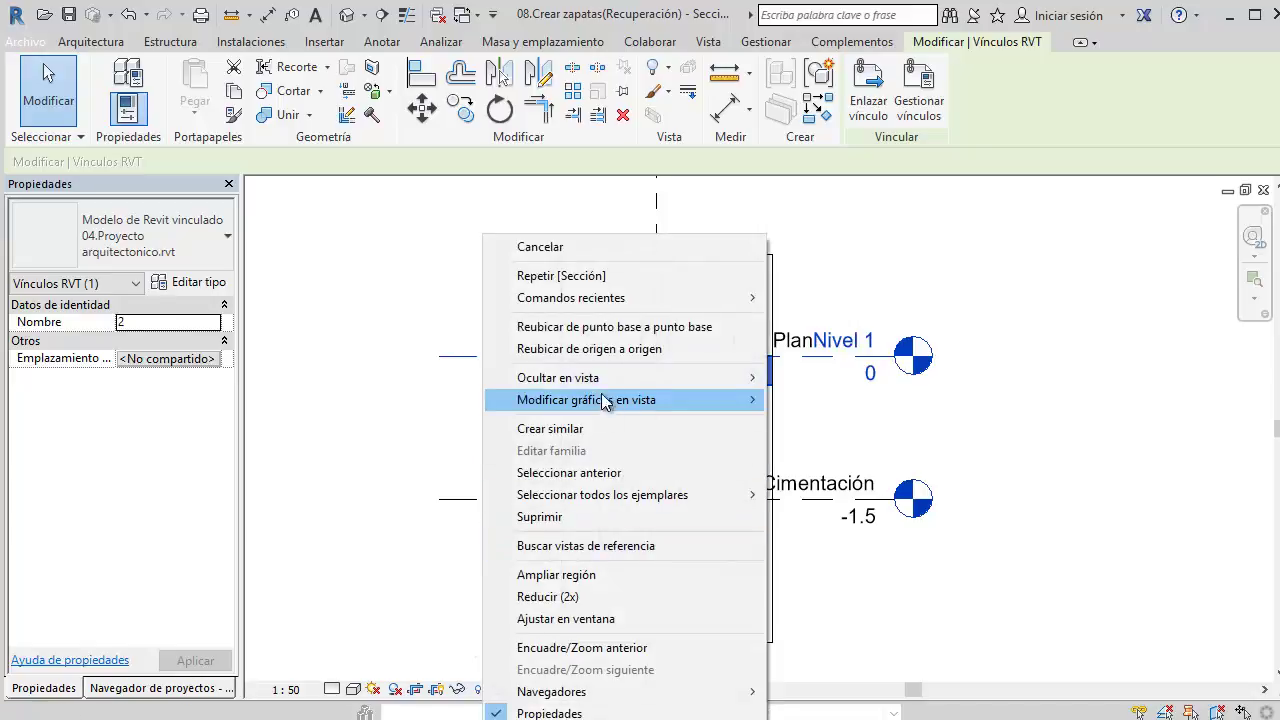
pyautogui.click(801, 380)
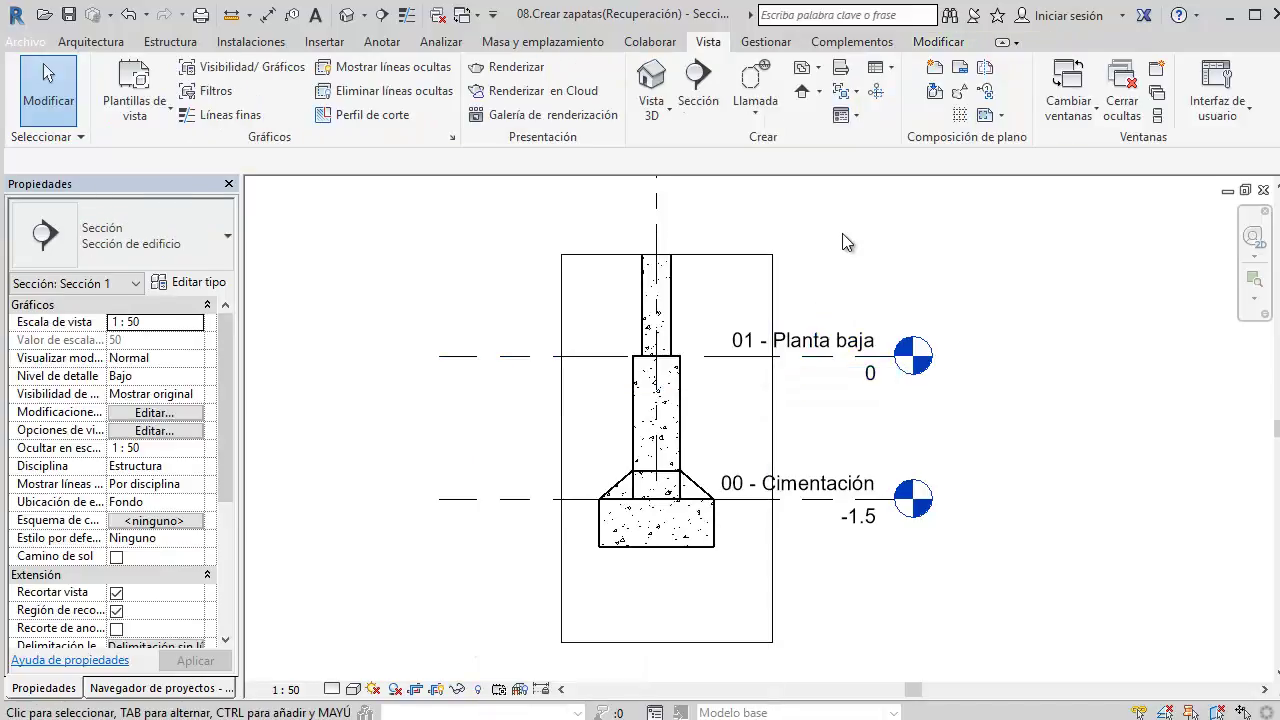
pyautogui.scroll(2, 700, 525)
pyautogui.moveTo(737, 434); pyautogui.dragTo(754, 500, button='middle')
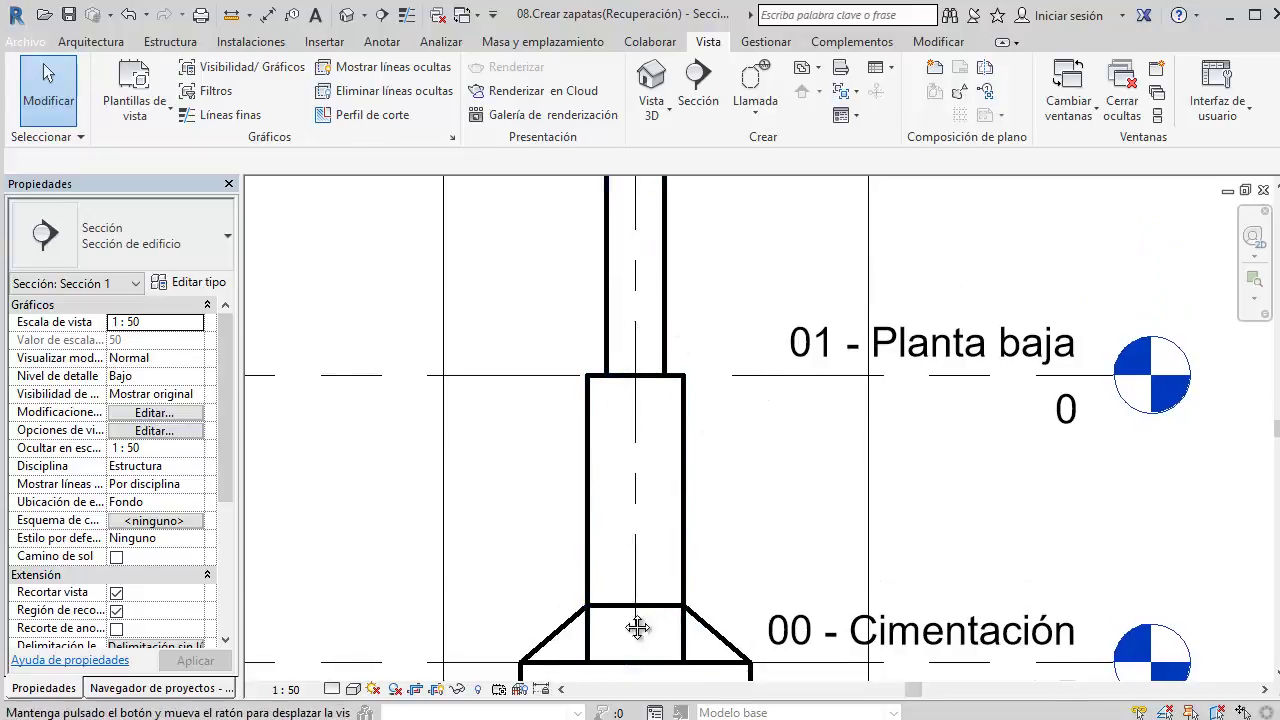
pyautogui.moveTo(645, 623); pyautogui.dragTo(660, 488, button='middle')
pyautogui.scroll(1, 684, 491)
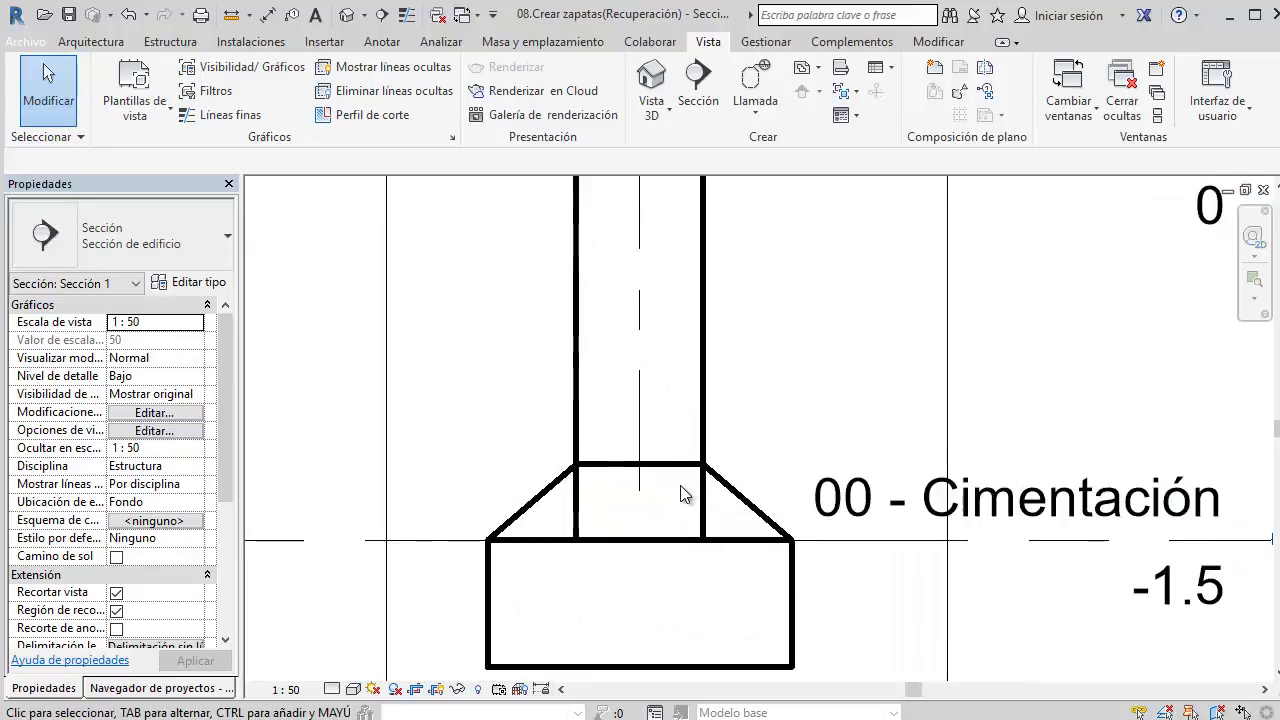
pyautogui.moveTo(692, 441); pyautogui.dragTo(720, 443, button='middle')
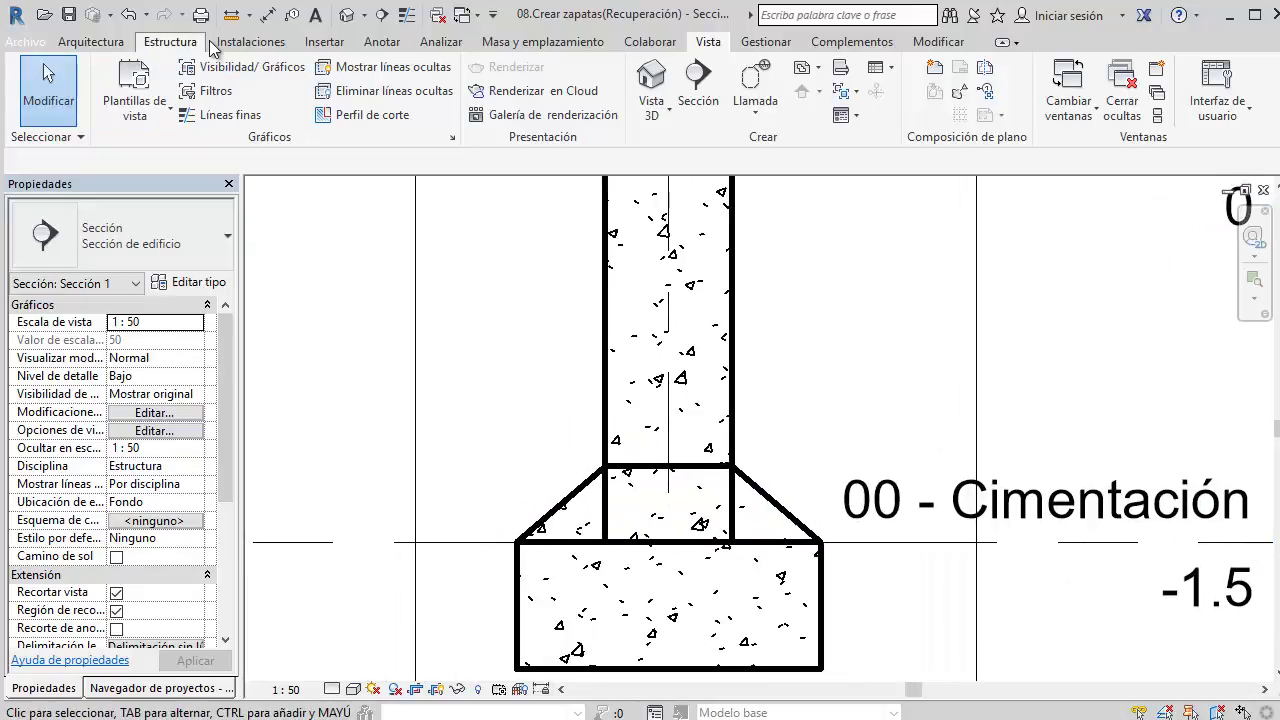
pyautogui.click(936, 42)
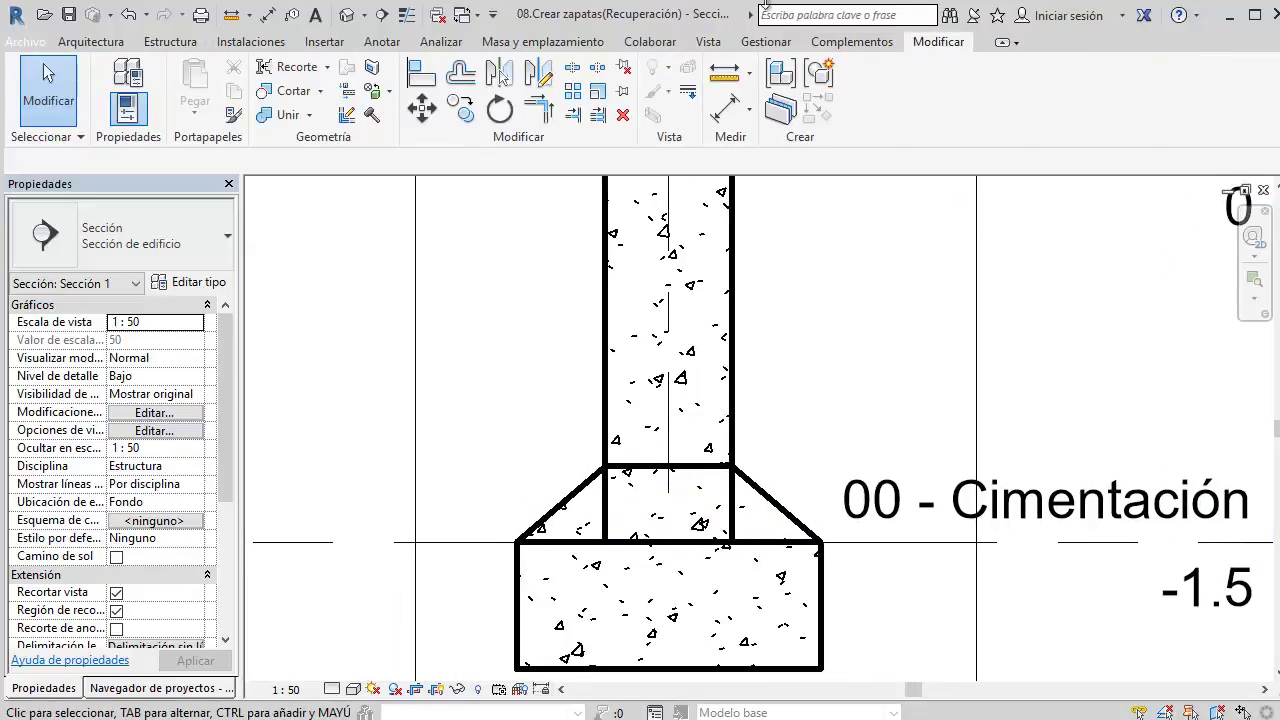
# Step: Join the footing's base slab and sloped haunch with Join Geometry
pyautogui.click(286, 116)
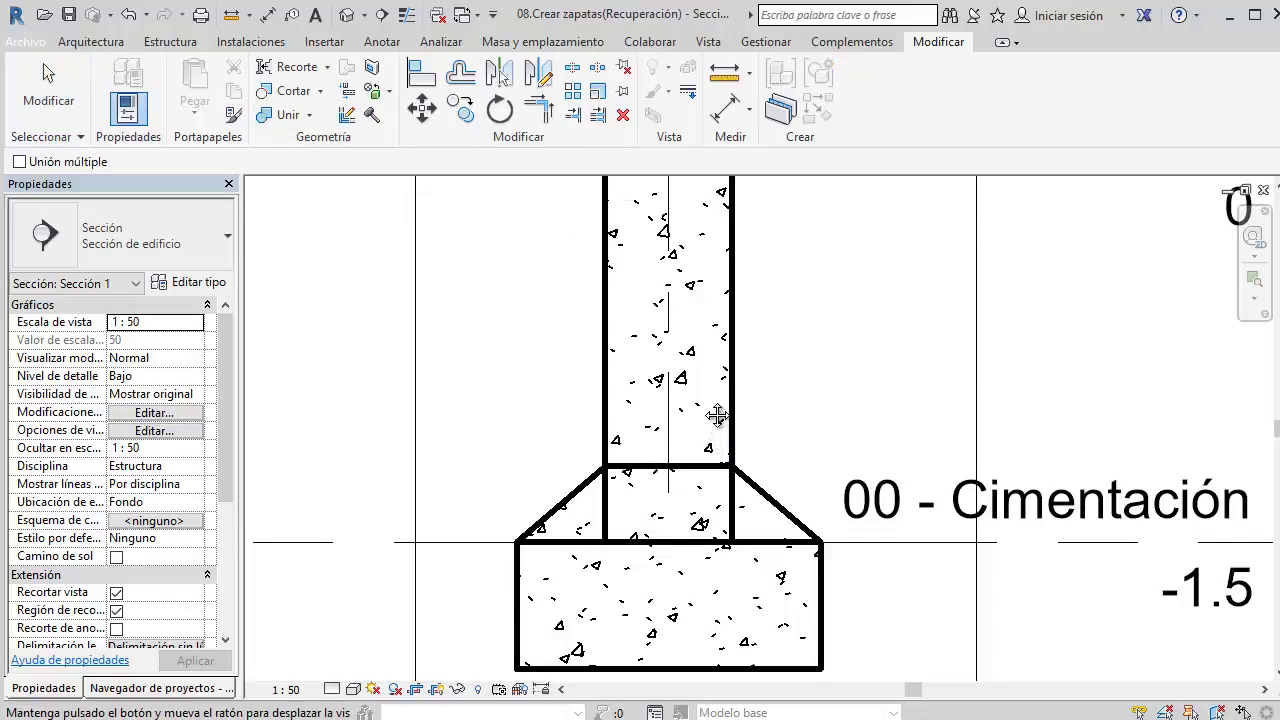
pyautogui.moveTo(722, 460); pyautogui.dragTo(723, 398, button='middle')
pyautogui.click(823, 520)
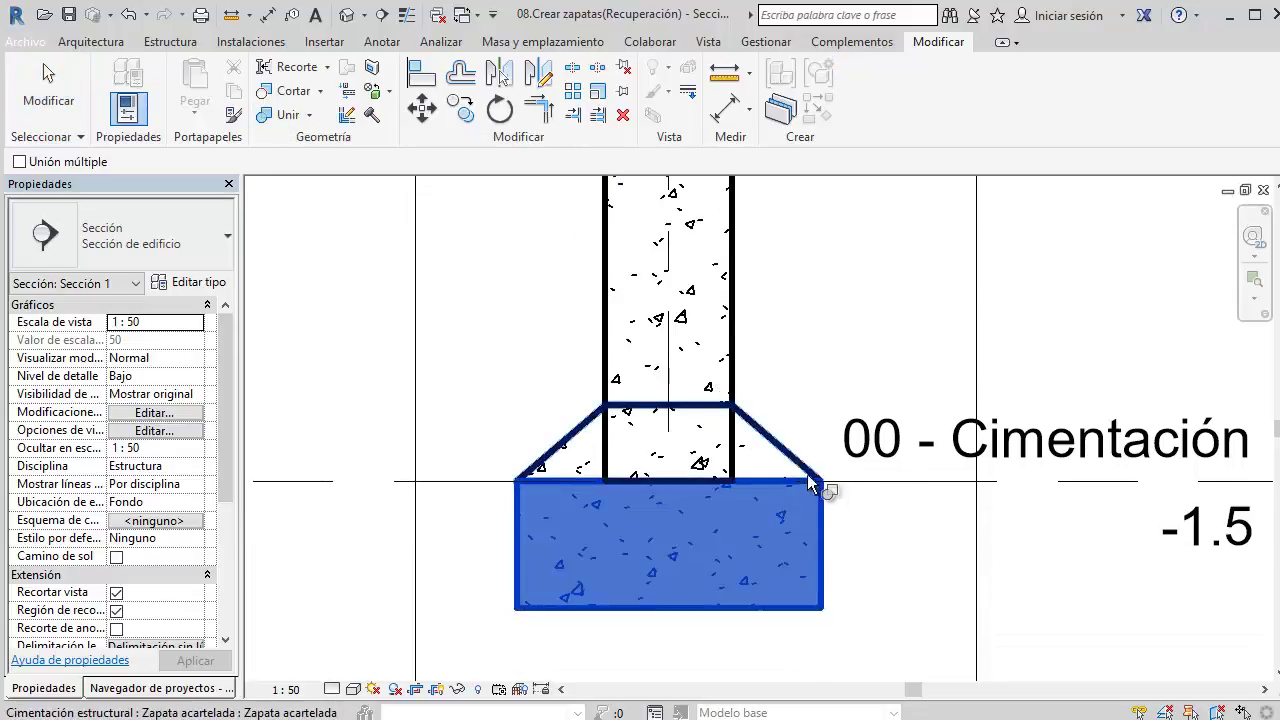
pyautogui.click(786, 449)
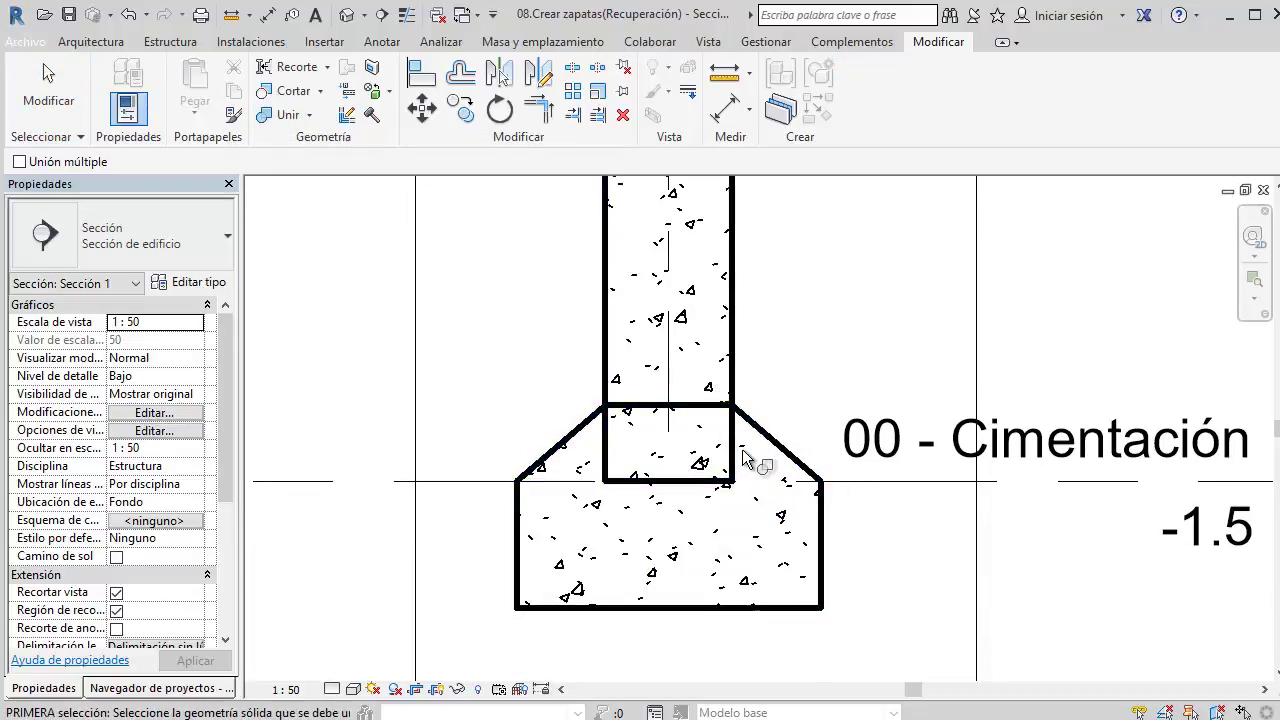
pyautogui.press('Escape')
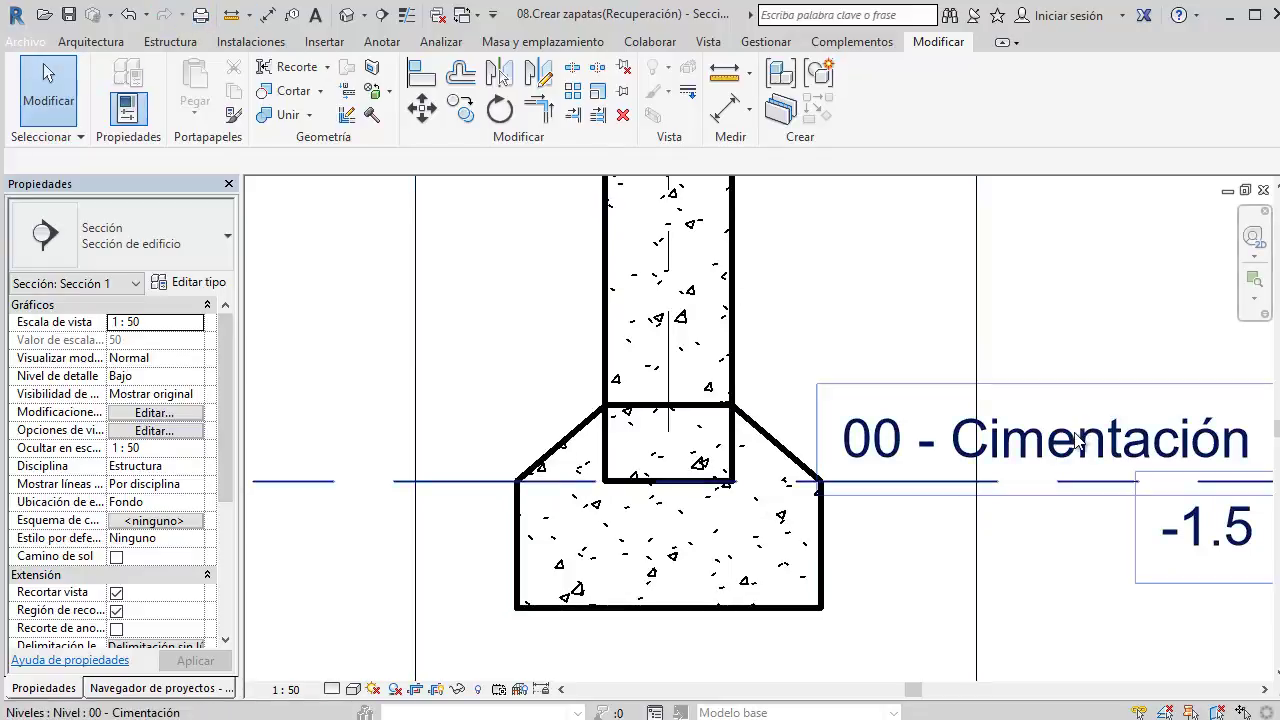
# Step: Temporarily hide the 00 - Cimentación level in Sección 1
pyautogui.click(1107, 410)
pyautogui.press('Escape')
pyautogui.click(459, 689)
pyautogui.click(512, 639)
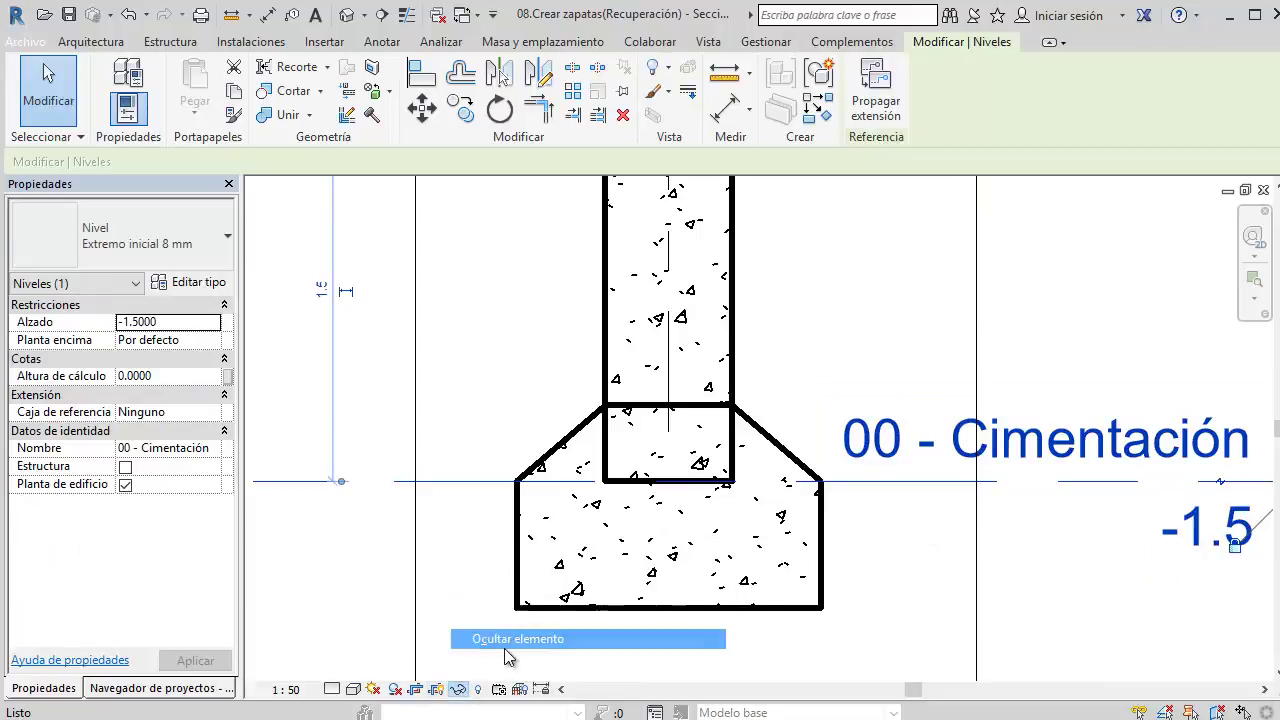
# Step: Join the column to the haunched footing and zoom in to check the continuous section
pyautogui.click(289, 117)
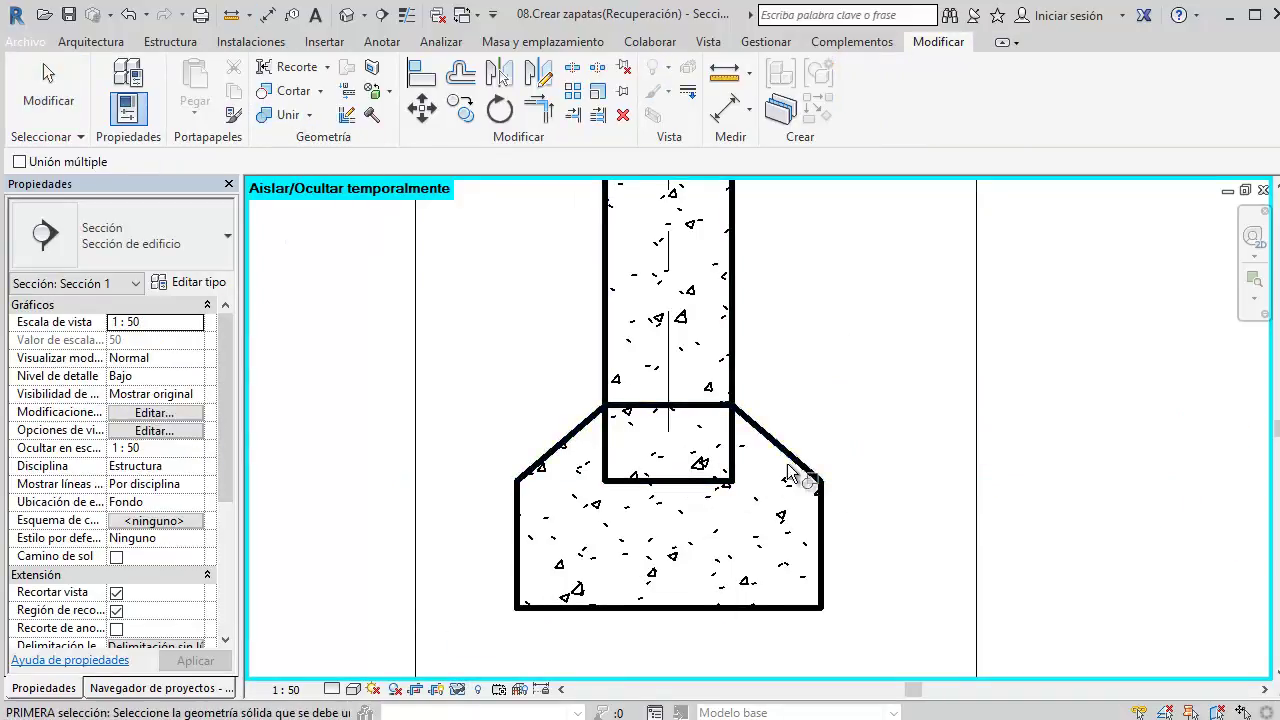
pyautogui.click(768, 440)
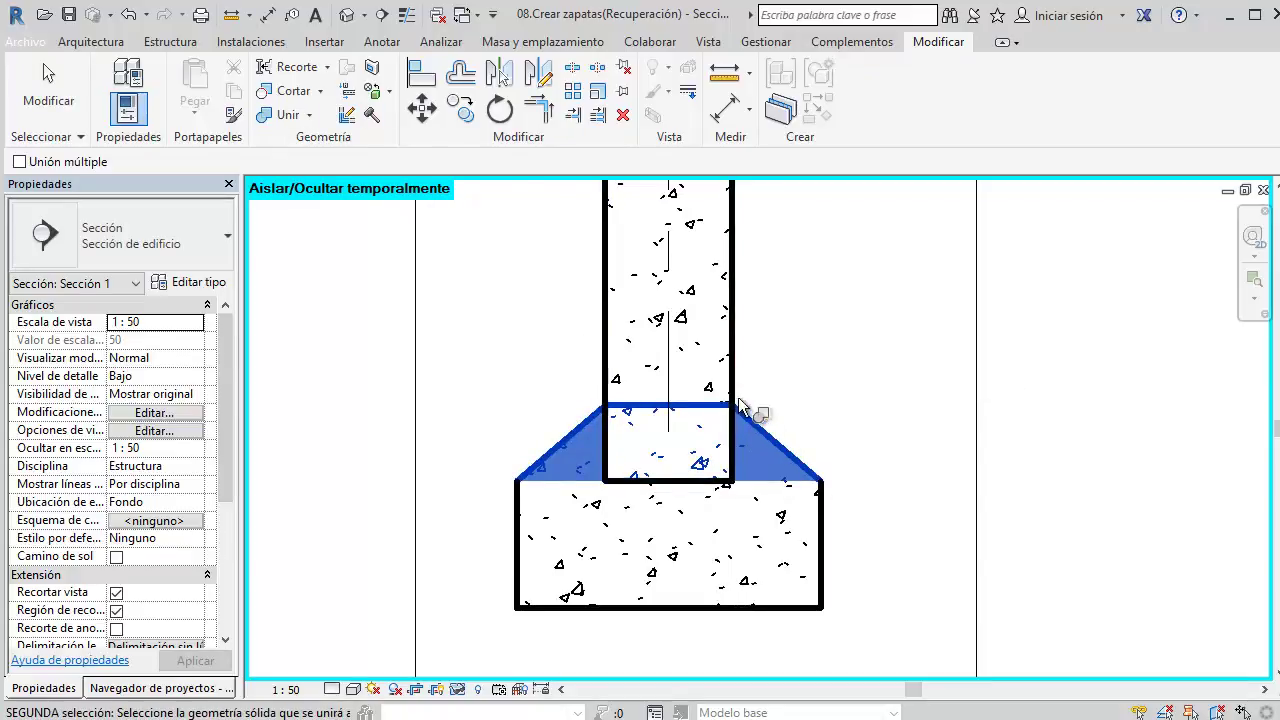
pyautogui.click(745, 365)
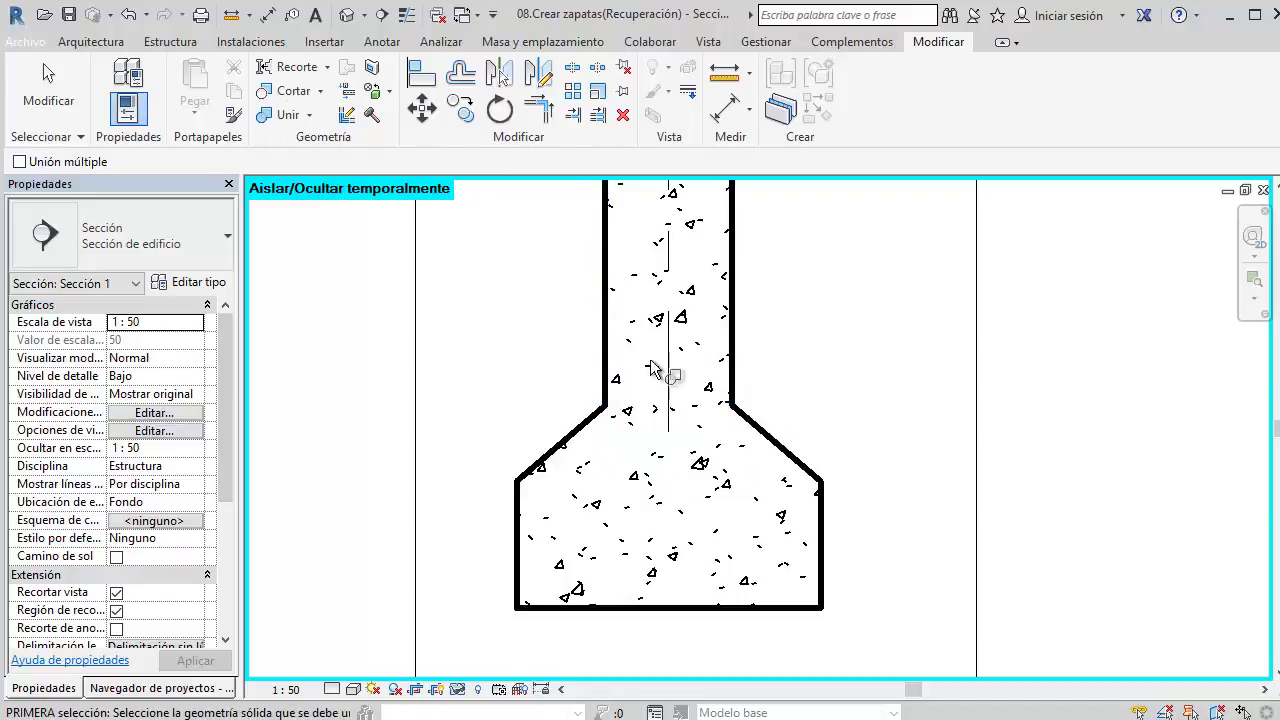
pyautogui.press('Escape')
pyautogui.press('Escape')
pyautogui.scroll(-2, 651, 410)
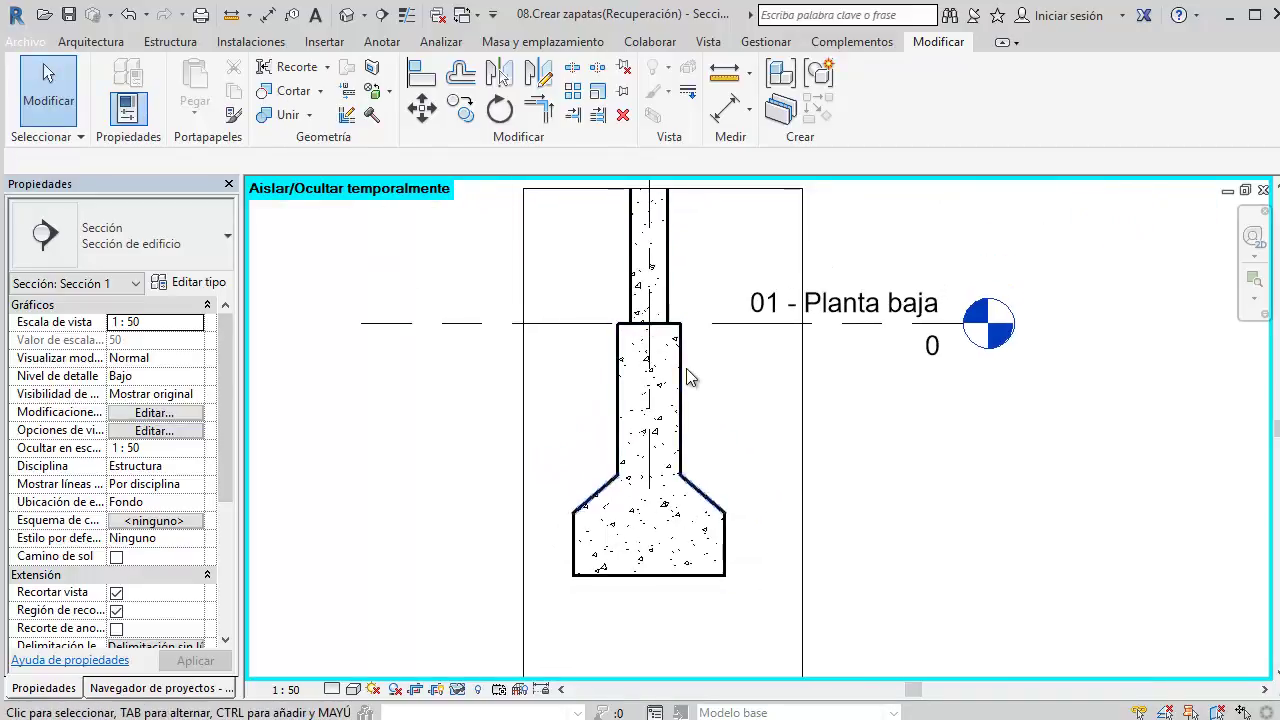
pyautogui.scroll(2, 688, 450)
pyautogui.scroll(2, 675, 480)
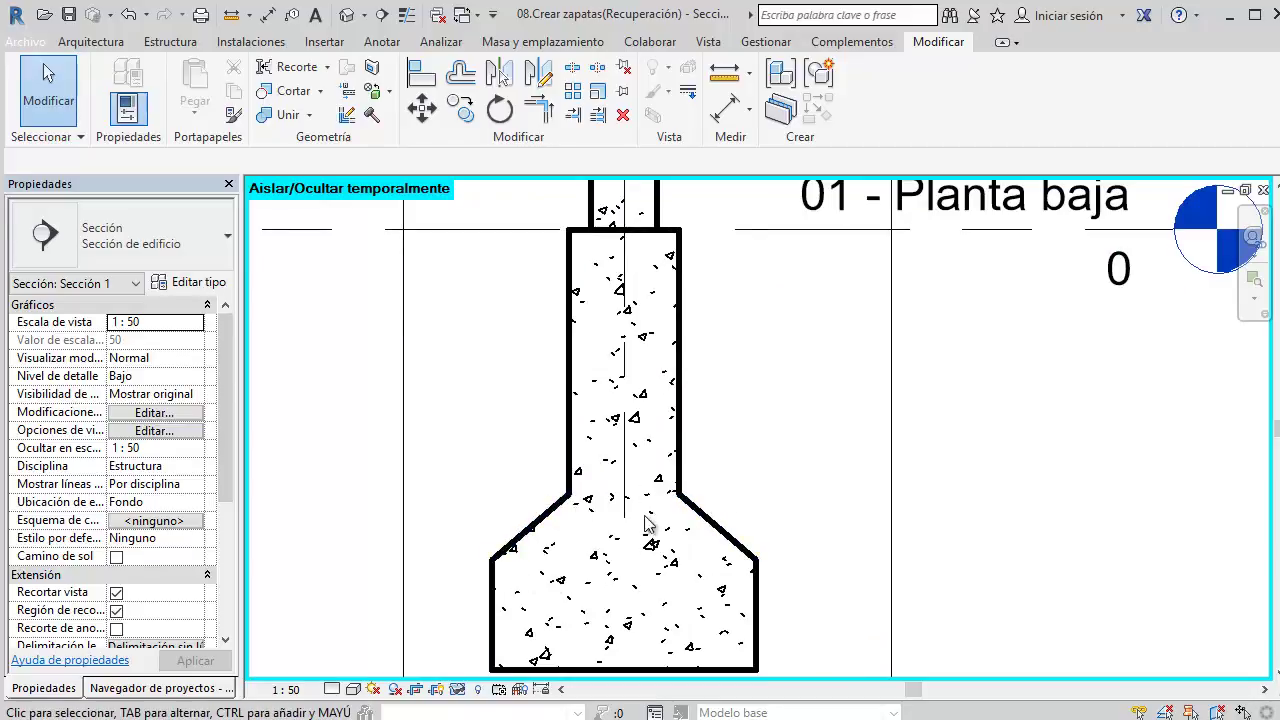
# Step: From structural plan 00, select the footing's section line and reopen Sección 1
pyautogui.click(1263, 190)
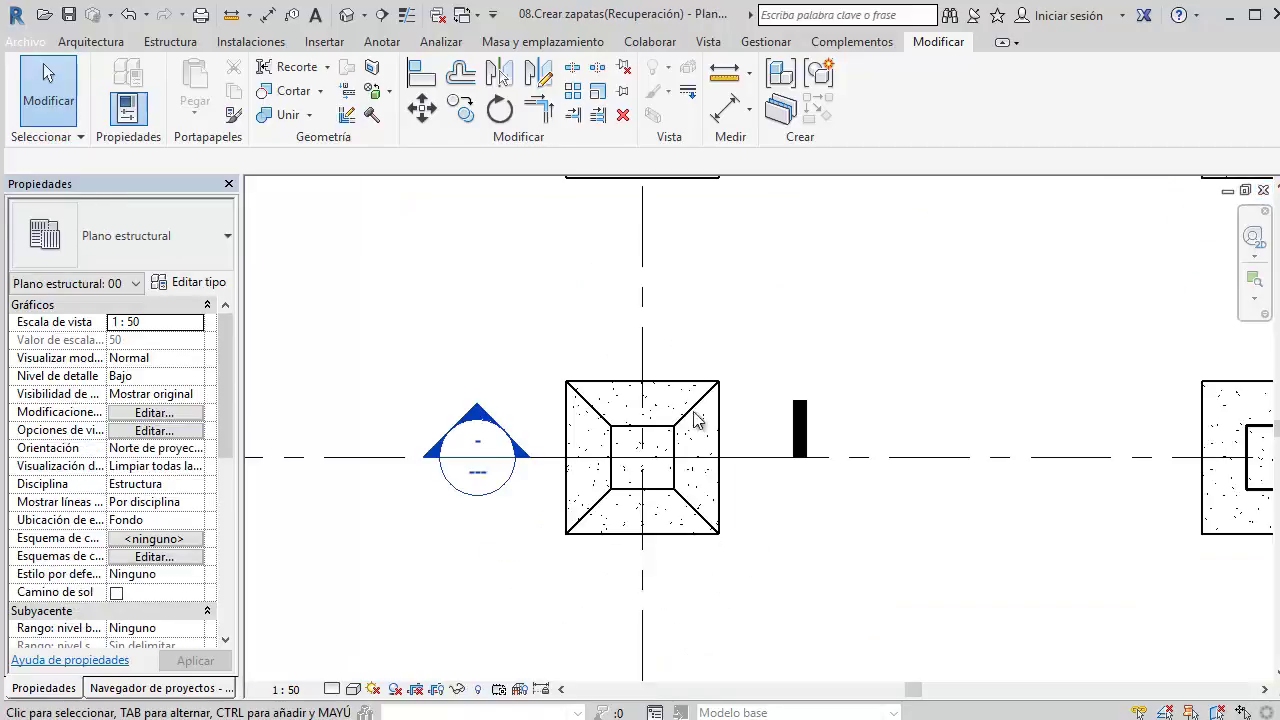
pyautogui.click(517, 456)
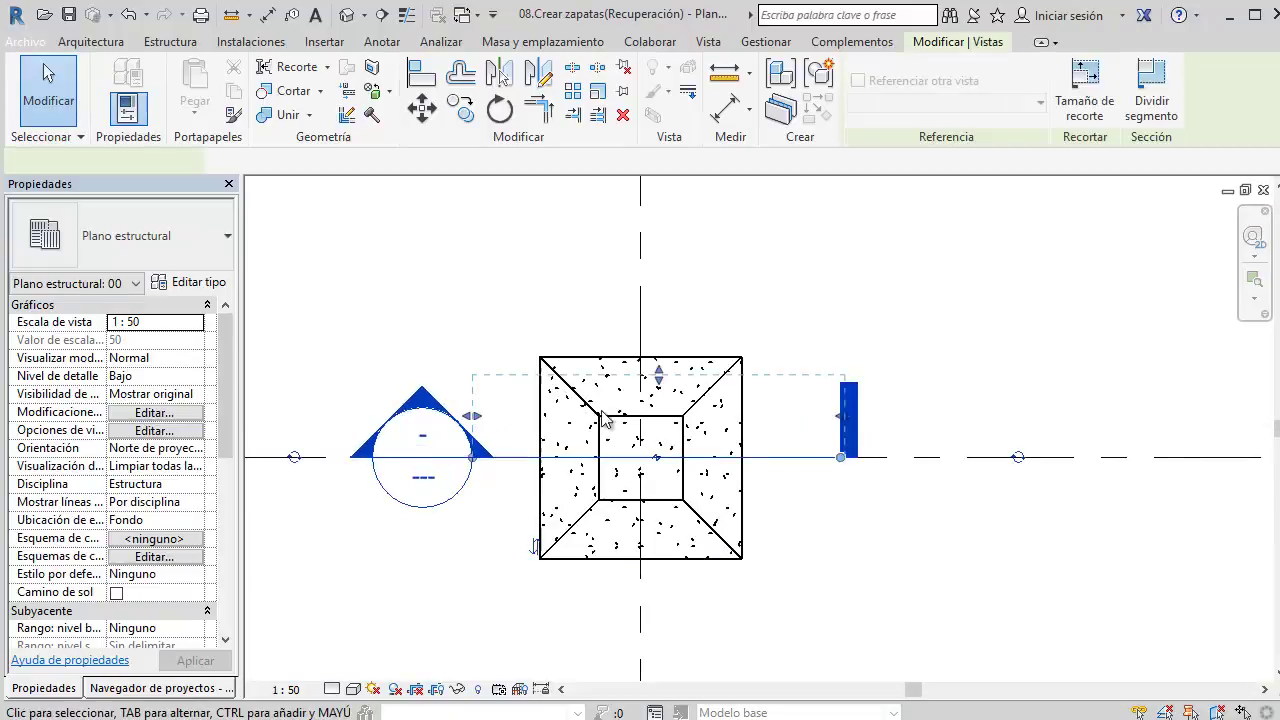
pyautogui.scroll(2, 647, 395)
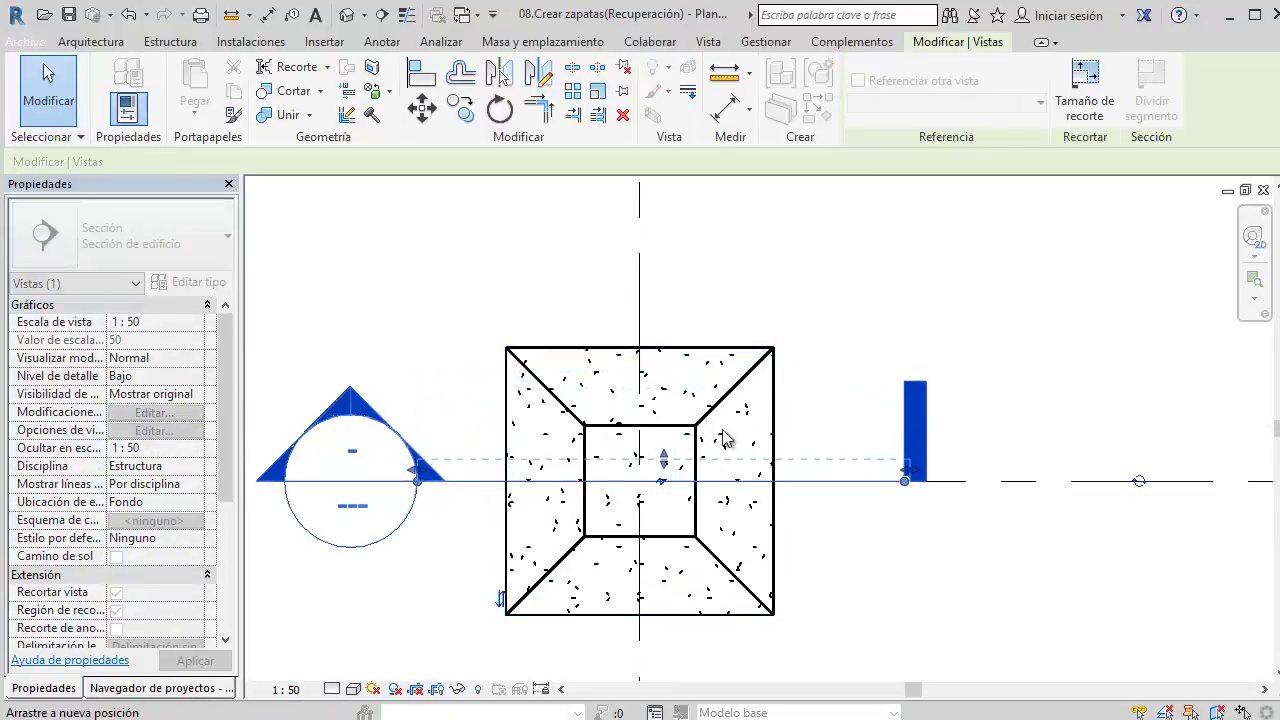
pyautogui.doubleClick(371, 409)
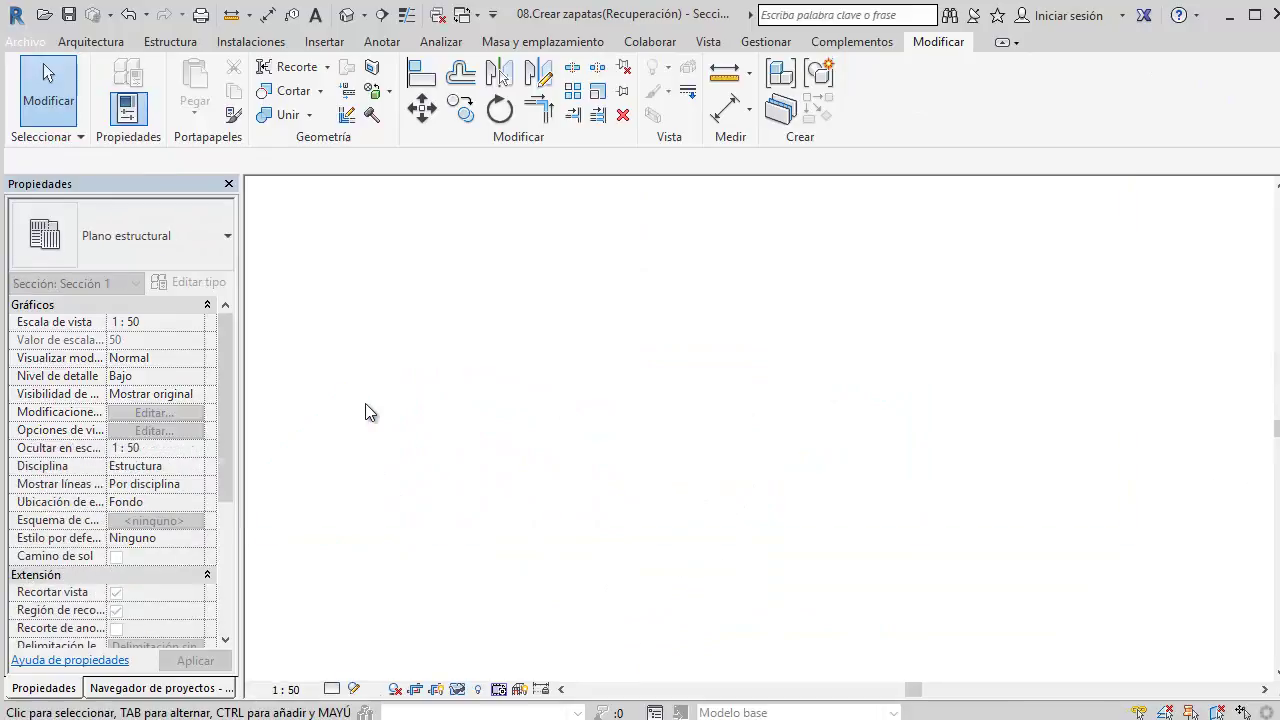
pyautogui.scroll(2, 751, 554)
pyautogui.scroll(2, 767, 524)
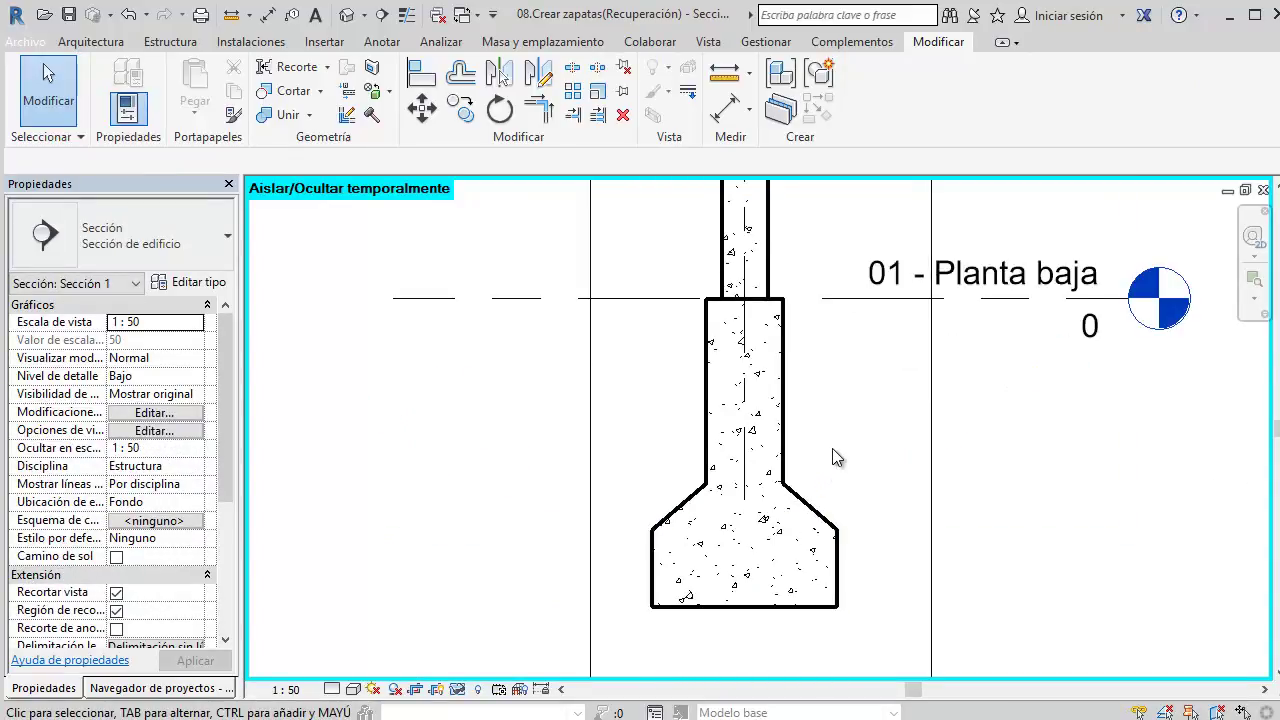
# Step: Join the column and the footing using the JG Join Geometry command
pyautogui.scroll(1, 759, 406)
pyautogui.scroll(2, 759, 406)
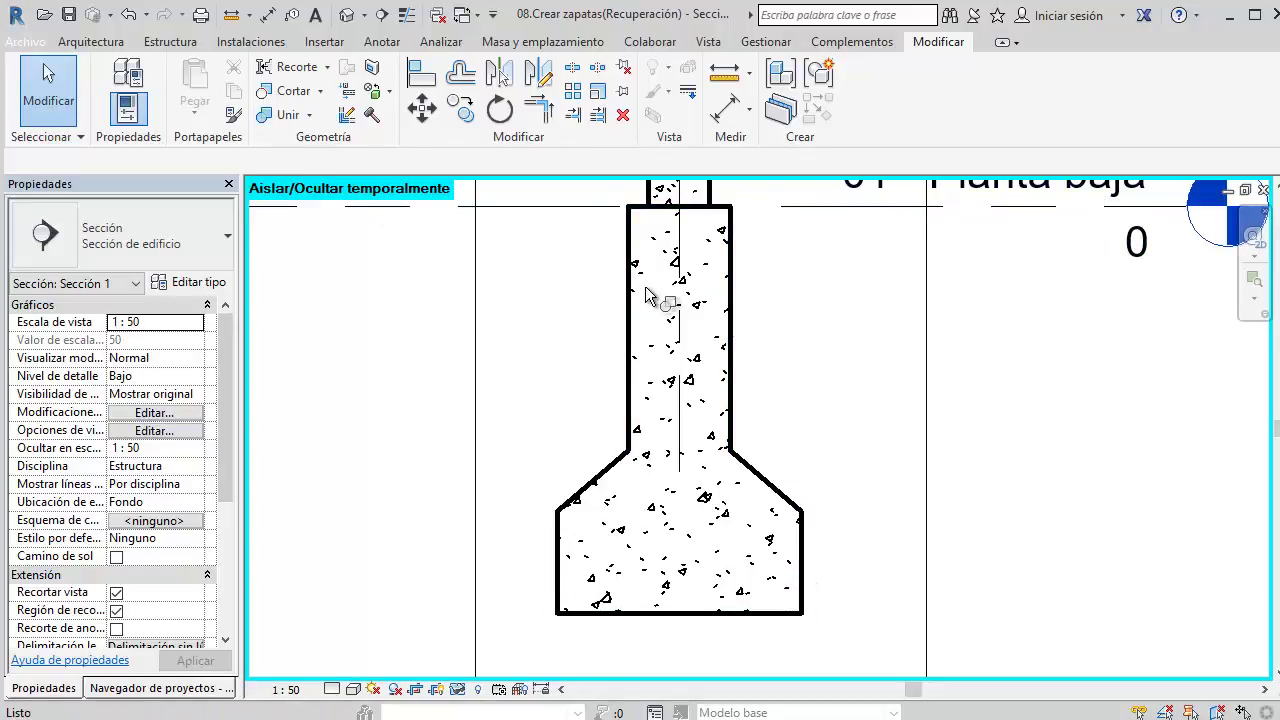
pyautogui.press('j')
pyautogui.press('g')
pyautogui.click(745, 360)
pyautogui.click(800, 578)
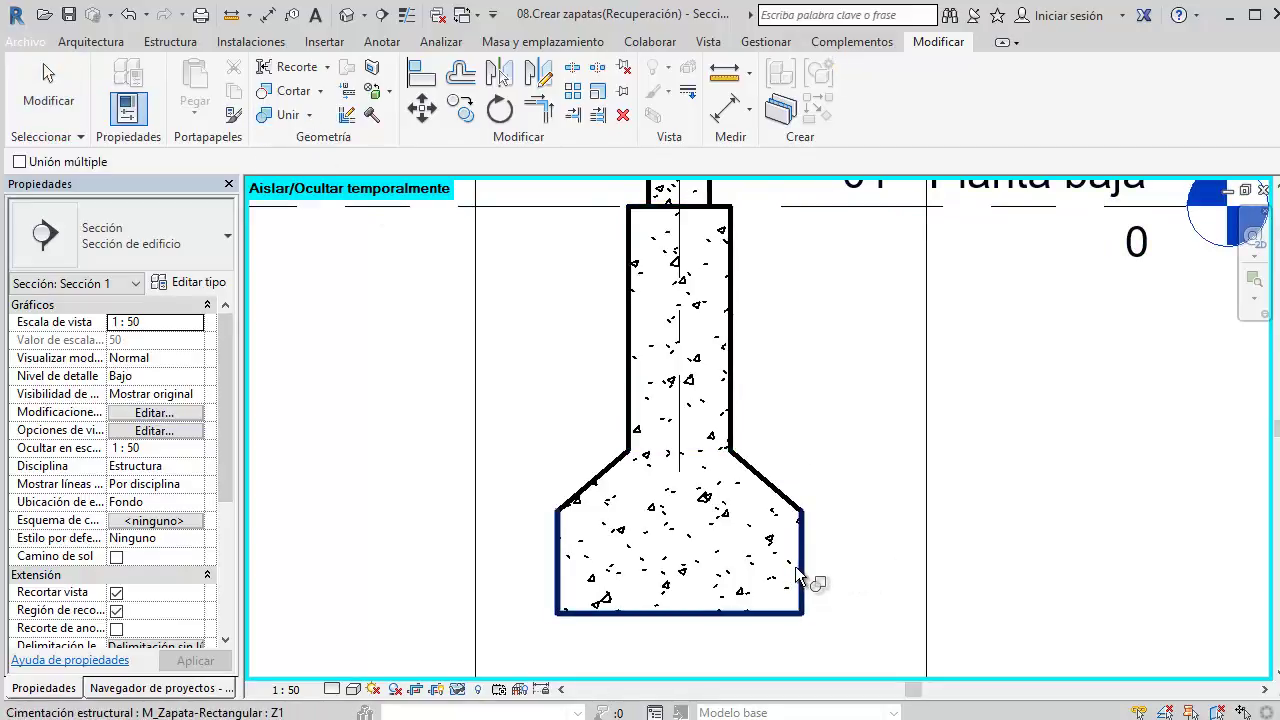
# Step: Join the footing pedestal to the column
pyautogui.scroll(-2, 731, 470)
pyautogui.moveTo(744, 414); pyautogui.dragTo(720, 543, button='middle')
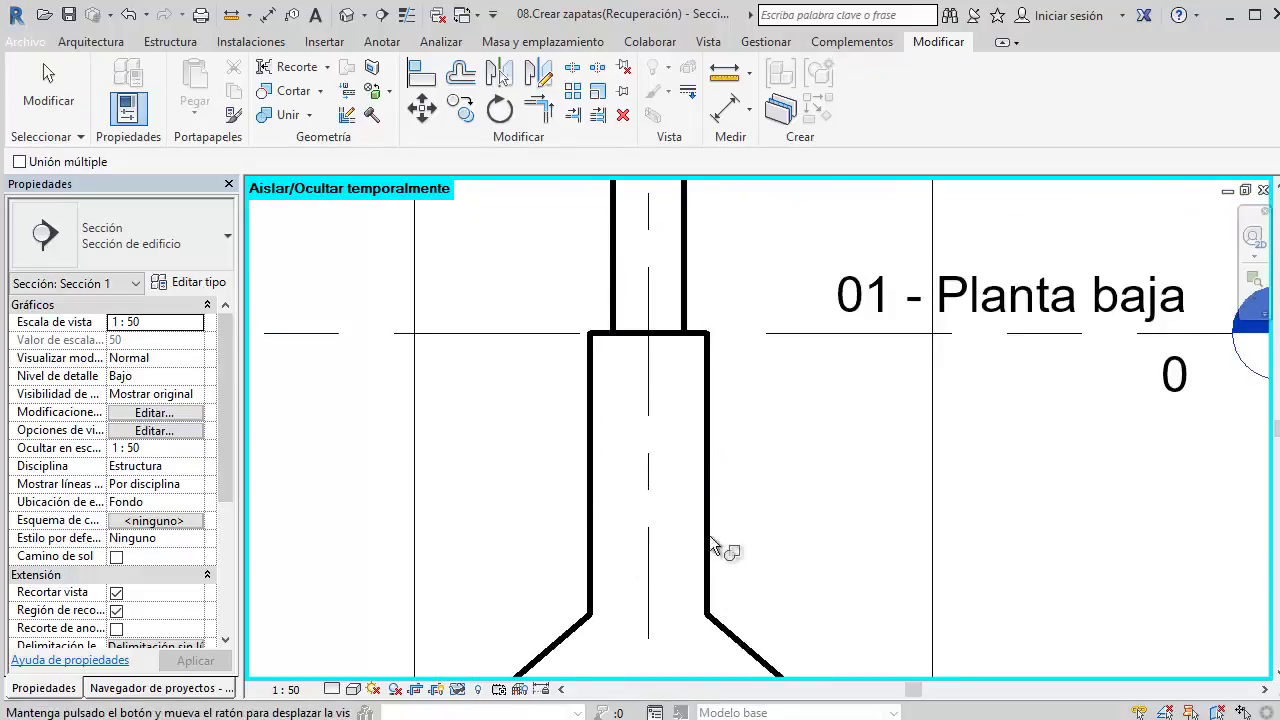
pyautogui.scroll(-1, 718, 406)
pyautogui.scroll(1, 690, 268)
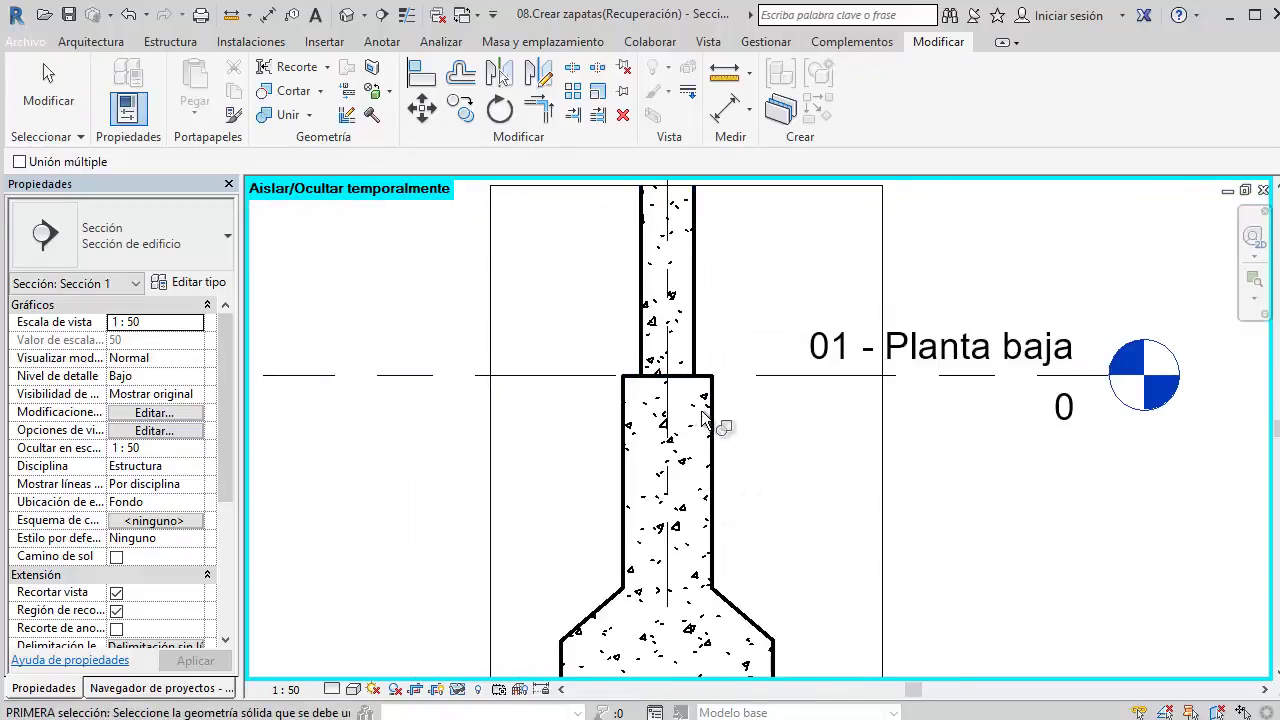
pyautogui.click(707, 402)
pyautogui.click(689, 309)
pyautogui.press('Escape')
# Step: Temporarily hide the 01 - Planta baja level line and center the footing and column
pyautogui.click(672, 320)
pyautogui.click(775, 380)
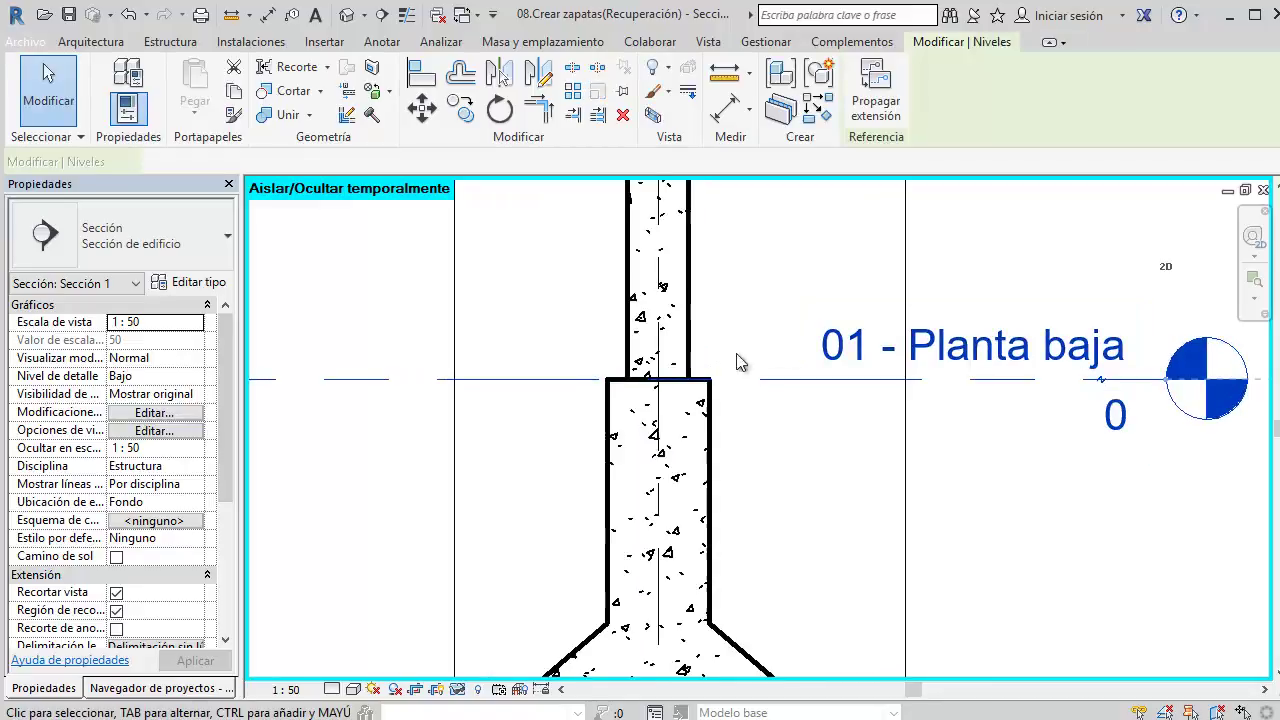
pyautogui.click(458, 686)
pyautogui.click(495, 637)
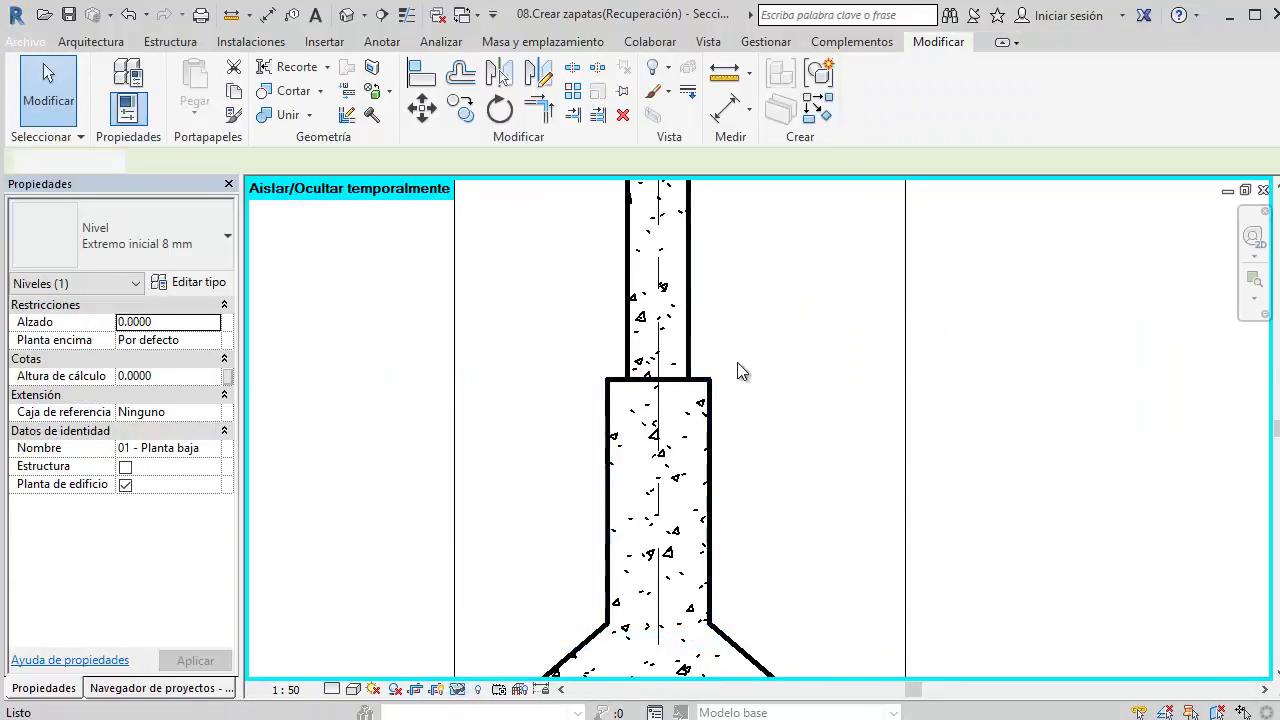
pyautogui.scroll(2, 755, 420)
pyautogui.moveTo(755, 420); pyautogui.dragTo(764, 360, button='middle')
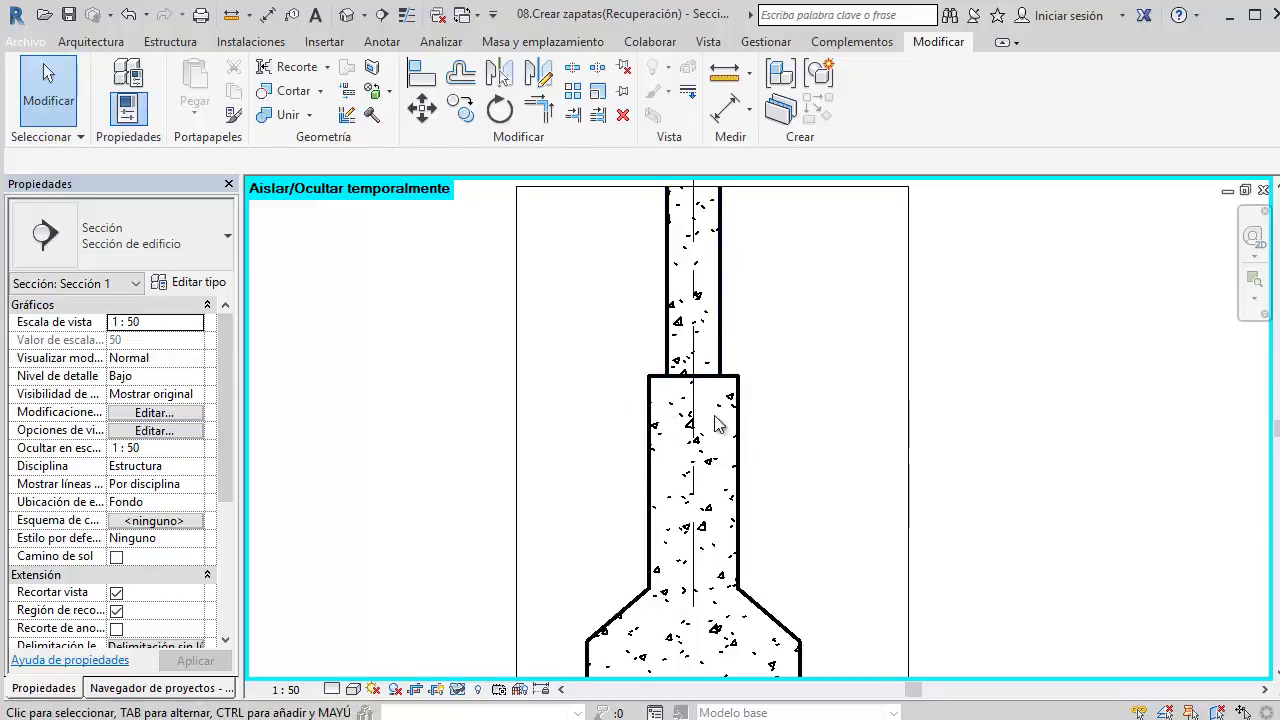
pyautogui.scroll(-2, 716, 424)
pyautogui.scroll(1, 755, 422)
pyautogui.scroll(1, 765, 380)
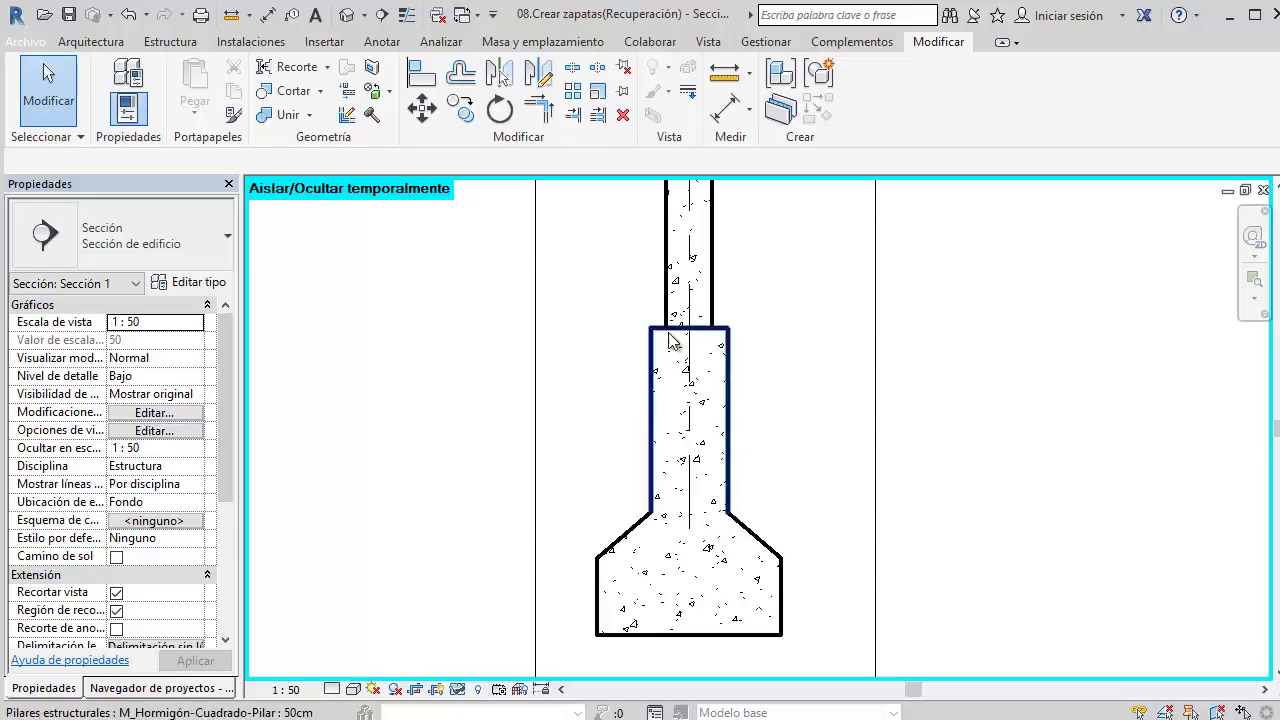
pyautogui.scroll(1, 790, 370)
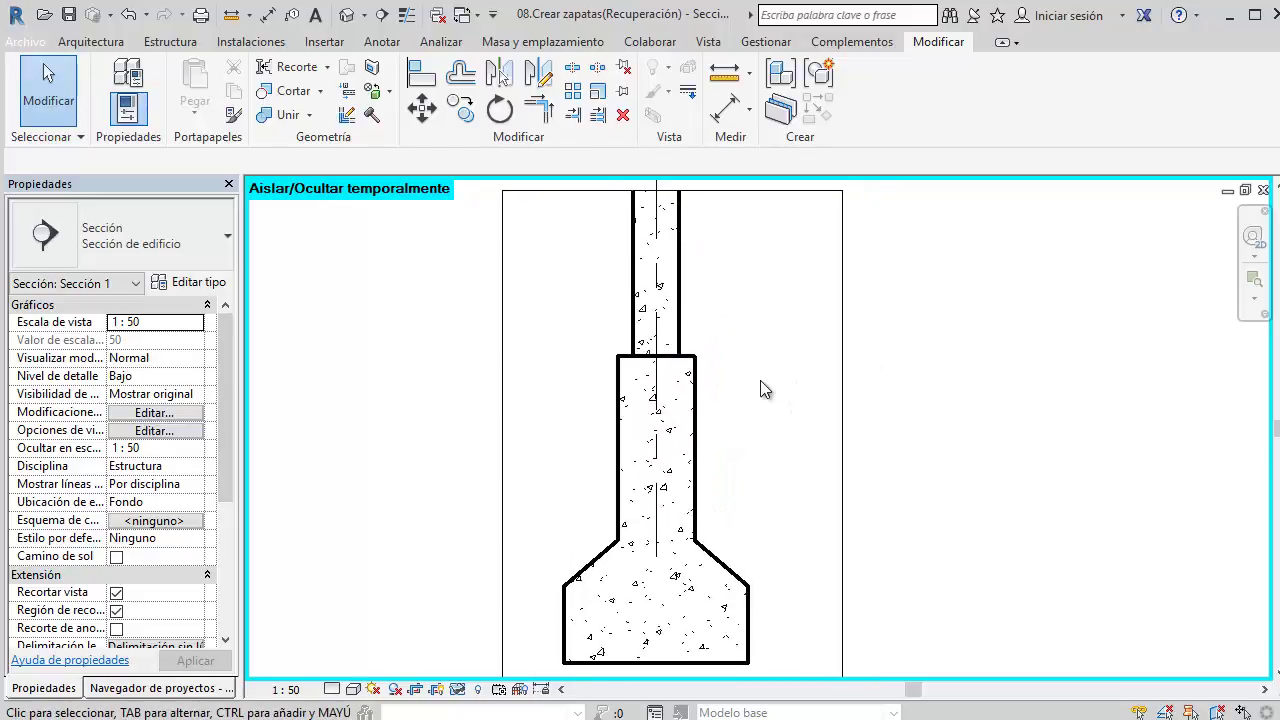
pyautogui.scroll(-2, 770, 392)
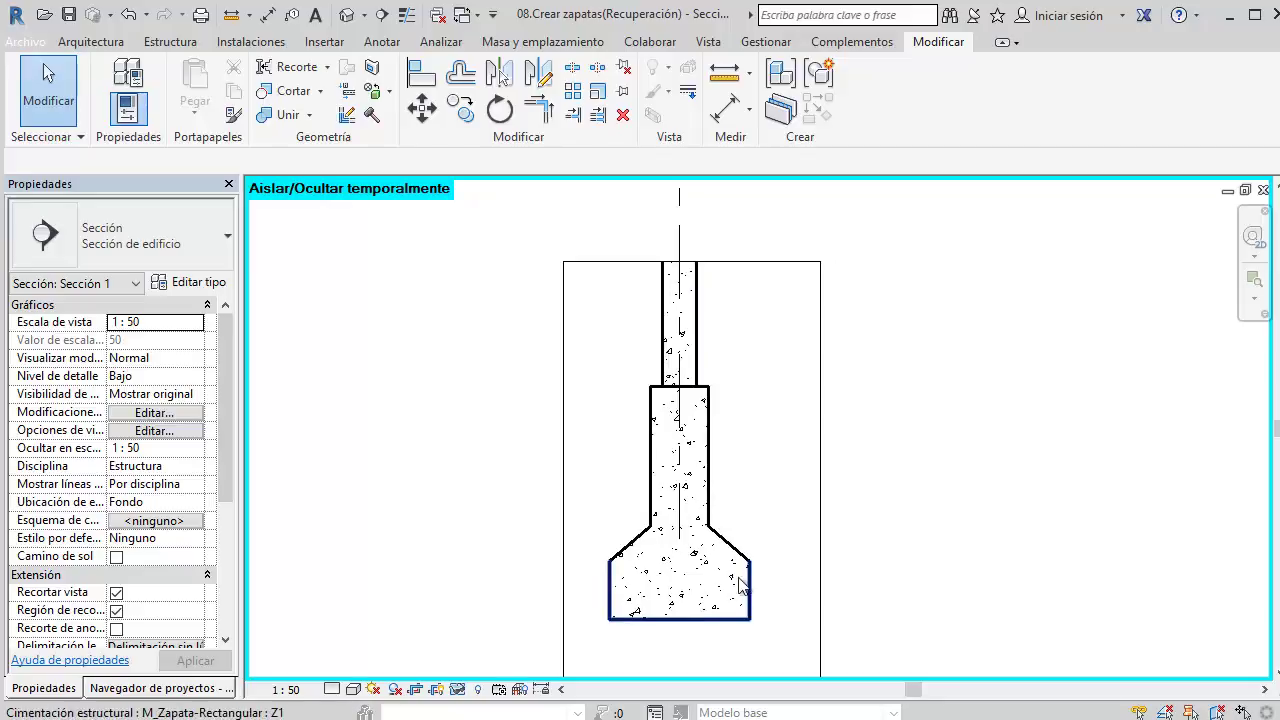
# Step: Switch to the 3D view and reset Temporary Hide/Isolate to restore hidden elements
pyautogui.click(346, 15)
pyautogui.scroll(1, 755, 622)
pyautogui.scroll(2, 755, 622)
pyautogui.scroll(1, 760, 612)
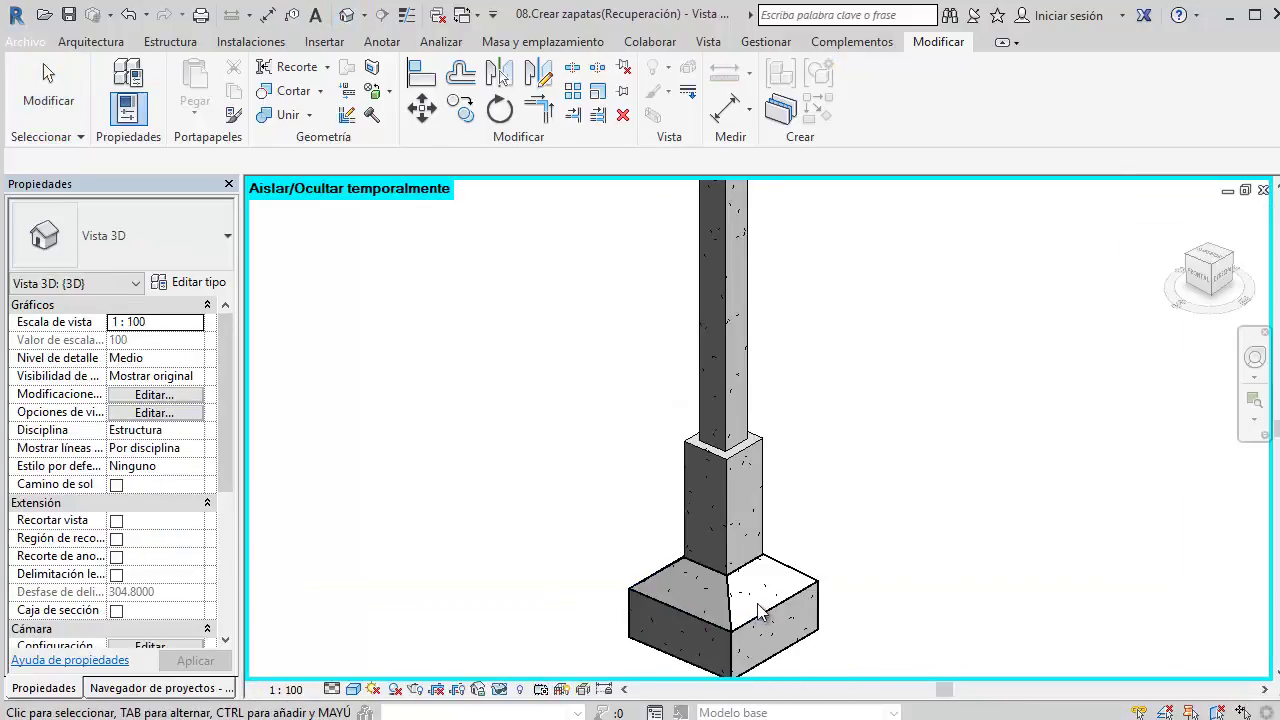
pyautogui.click(499, 689)
pyautogui.click(600, 666)
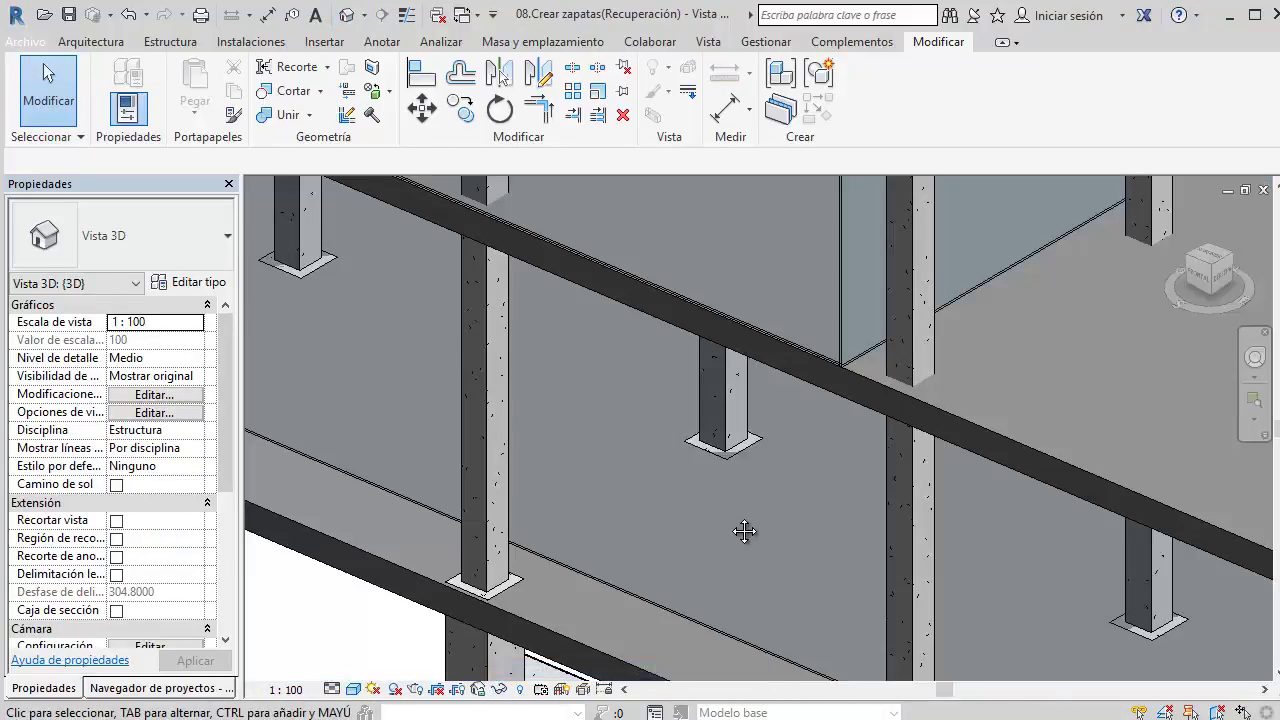
# Step: Orbit and zoom the 3D model to inspect the haunched footing among the other footings
pyautogui.moveTo(744, 531)
pyautogui.keyDown('shift'); pyautogui.mouseDown(button='middle')
pyautogui.moveTo(725, 499)
pyautogui.moveTo(757, 486)
pyautogui.moveTo(749, 434)
pyautogui.moveTo(740, 503)
pyautogui.mouseUp(button='middle'); pyautogui.keyUp('shift')
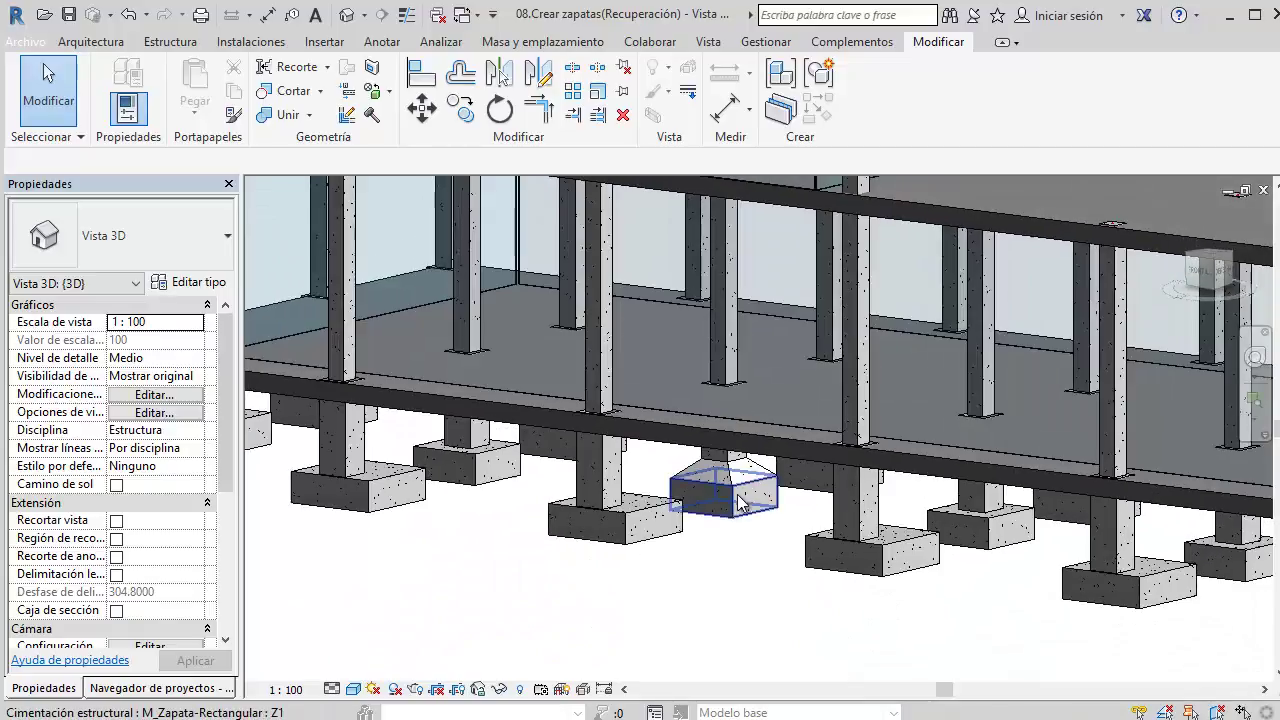
pyautogui.scroll(2, 740, 503)
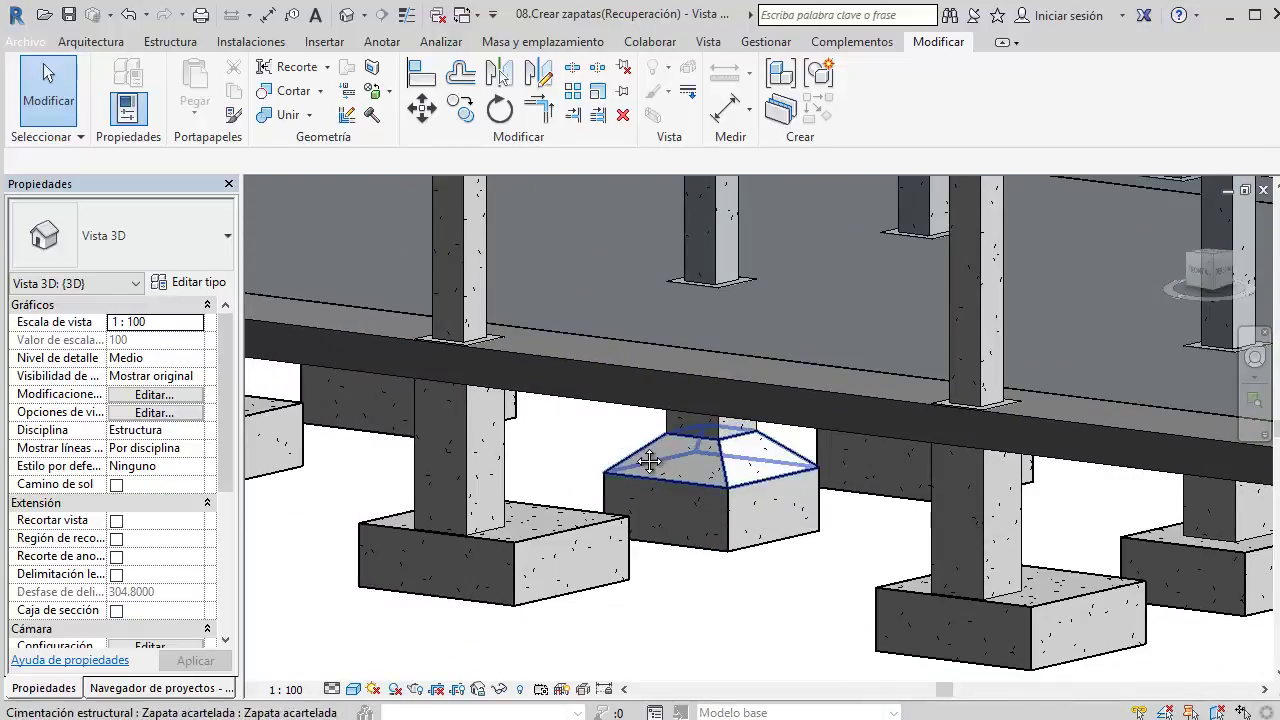
pyautogui.scroll(2, 642, 403)
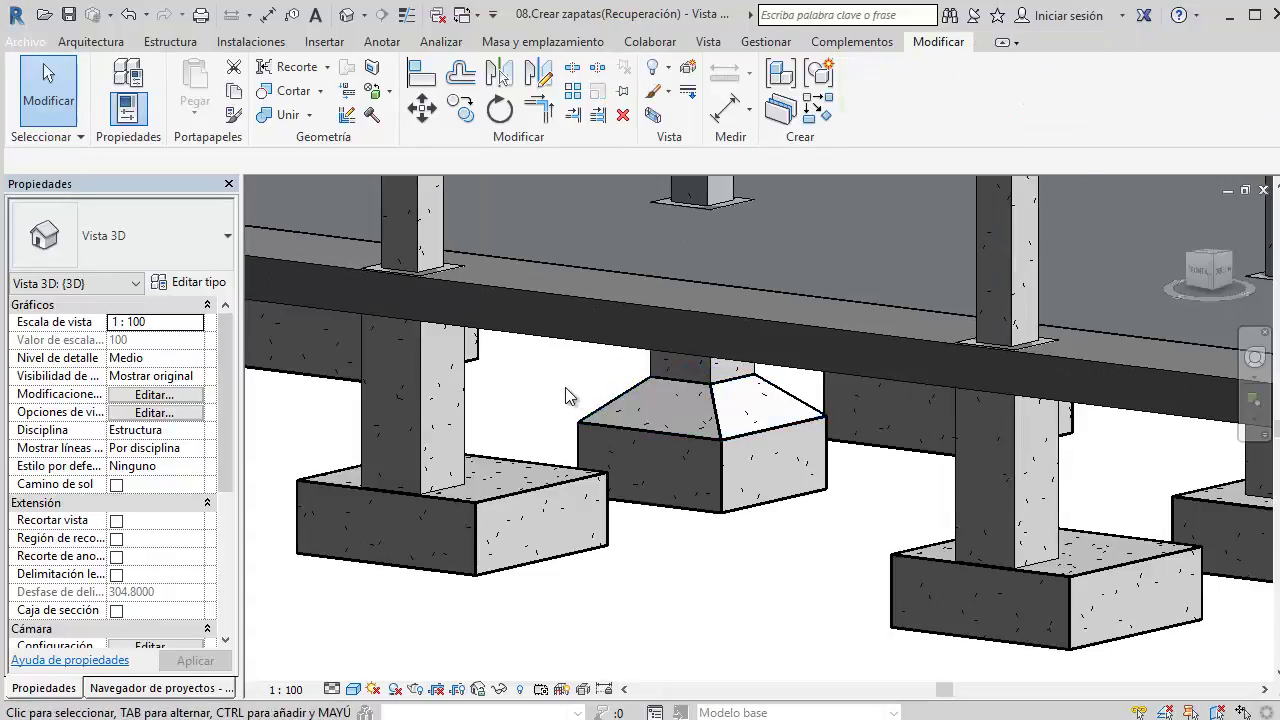
pyautogui.scroll(-4, 716, 452)
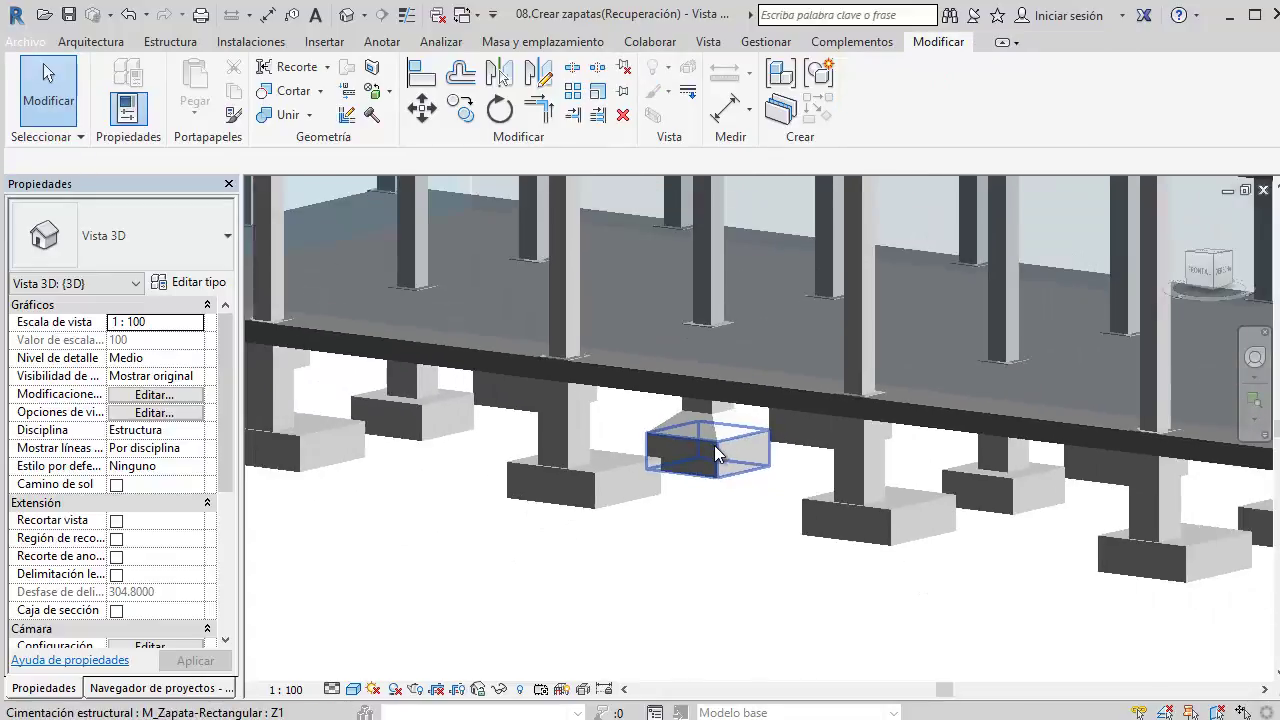
pyautogui.keyDown('shift'); pyautogui.moveTo(716, 452); pyautogui.dragTo(678, 514, button='middle'); pyautogui.keyUp('shift')
pyautogui.scroll(-2, 678, 514)
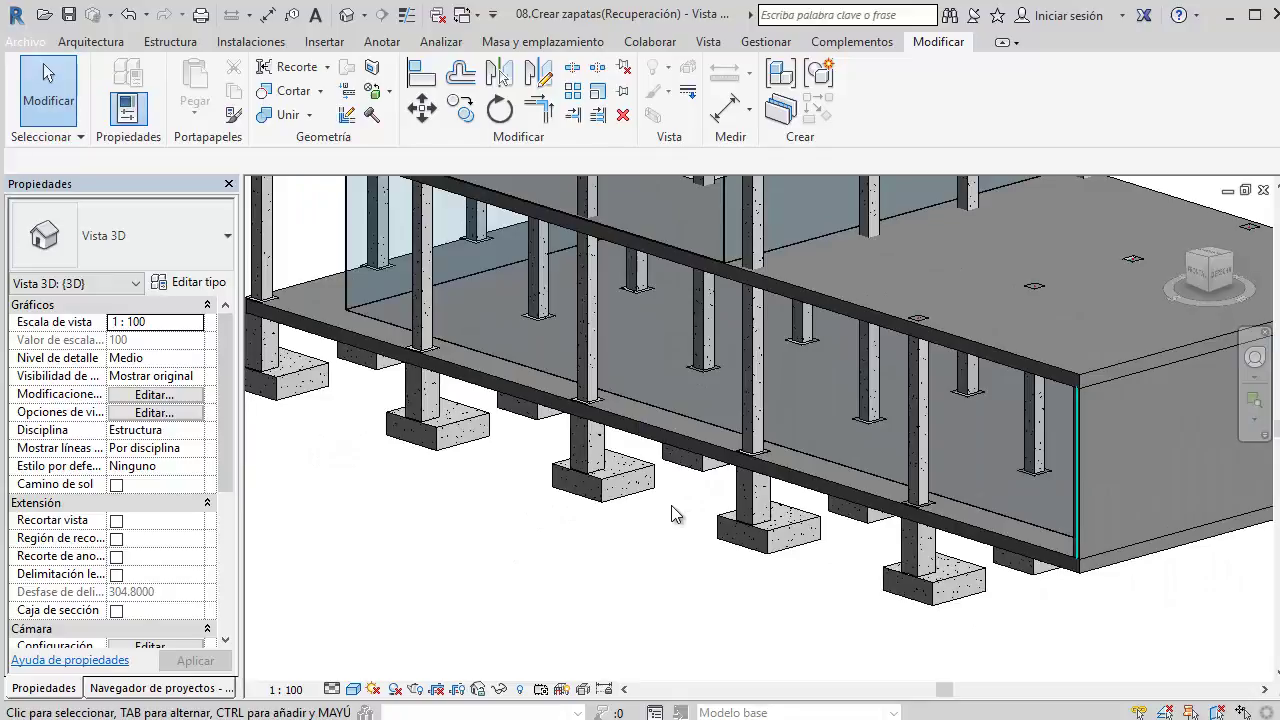
pyautogui.moveTo(712, 573)
pyautogui.keyDown('shift'); pyautogui.mouseDown(button='middle')
pyautogui.moveTo(729, 500)
pyautogui.moveTo(746, 529)
pyautogui.moveTo(700, 472)
pyautogui.mouseUp(button='middle'); pyautogui.keyUp('shift')
pyautogui.scroll(3, 700, 472)
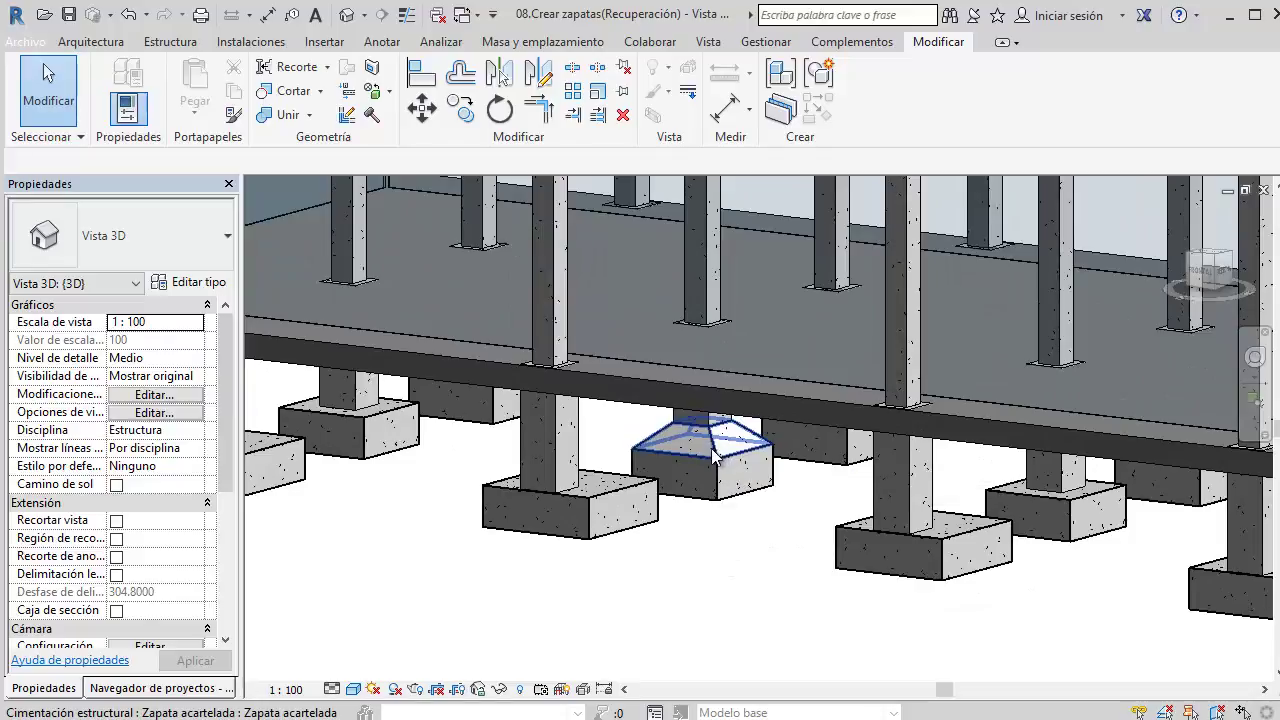
pyautogui.scroll(1, 664, 438)
pyautogui.scroll(1, 689, 433)
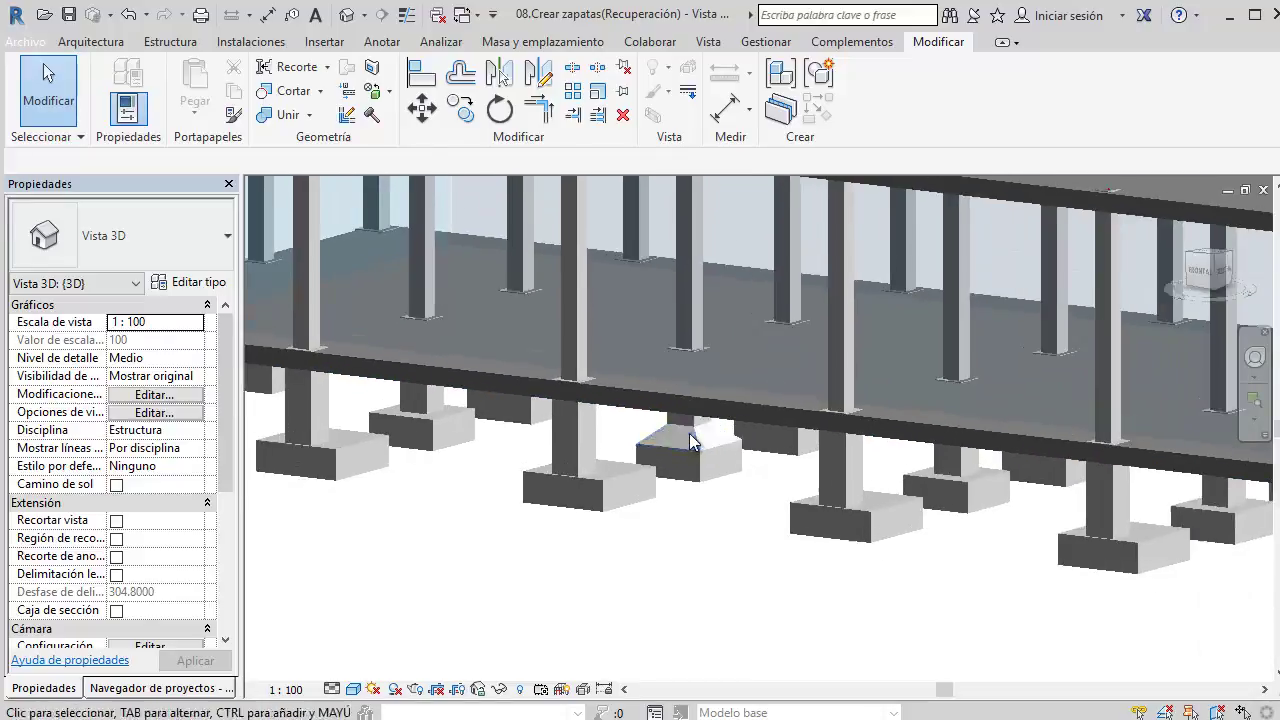
pyautogui.click(699, 440)
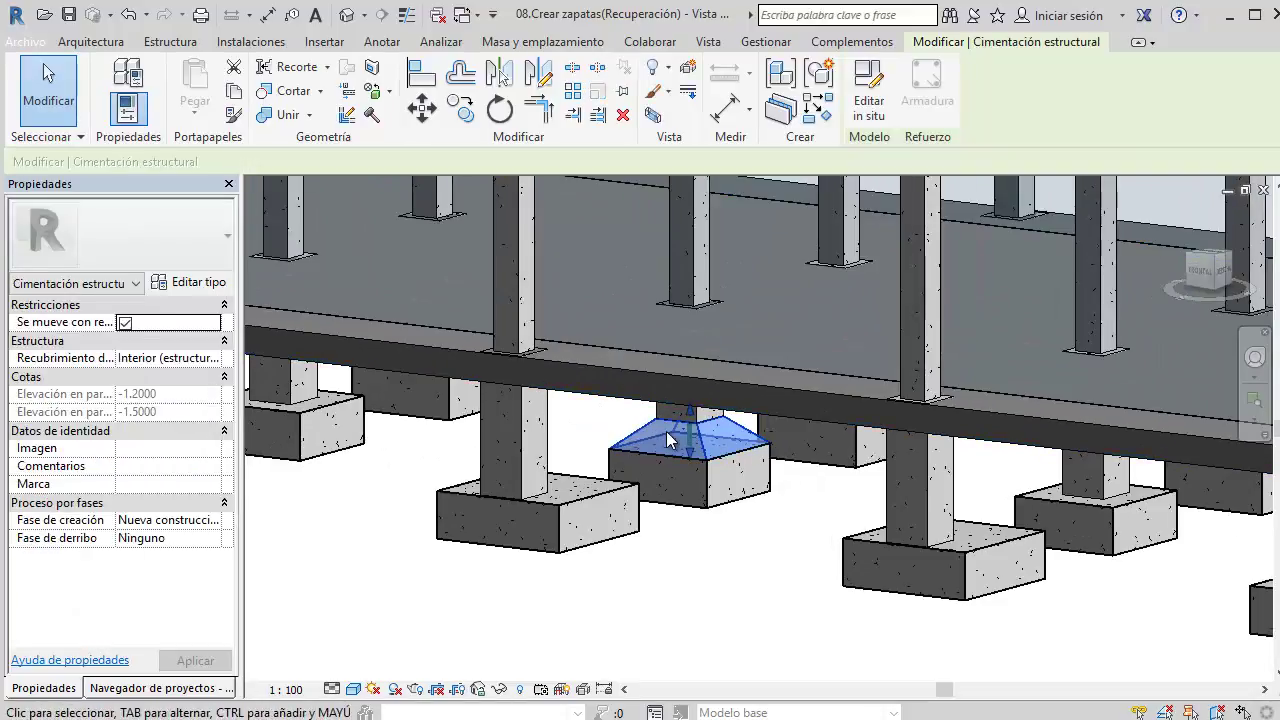
pyautogui.press('Escape')
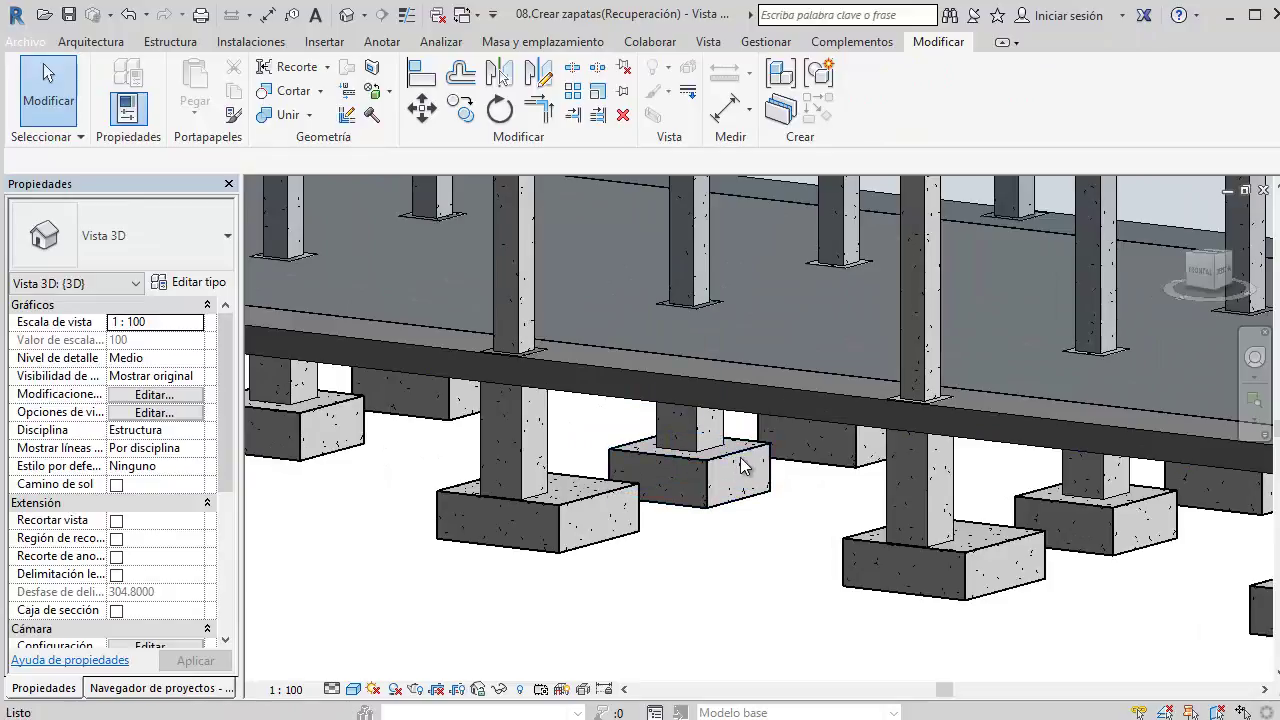
pyautogui.scroll(-3, 709, 350)
pyautogui.moveTo(709, 350)
pyautogui.keyDown('shift'); pyautogui.mouseDown(button='middle')
pyautogui.moveTo(645, 500)
pyautogui.moveTo(686, 497)
pyautogui.mouseUp(button='middle'); pyautogui.keyUp('shift')
pyautogui.scroll(-2, 645, 500)
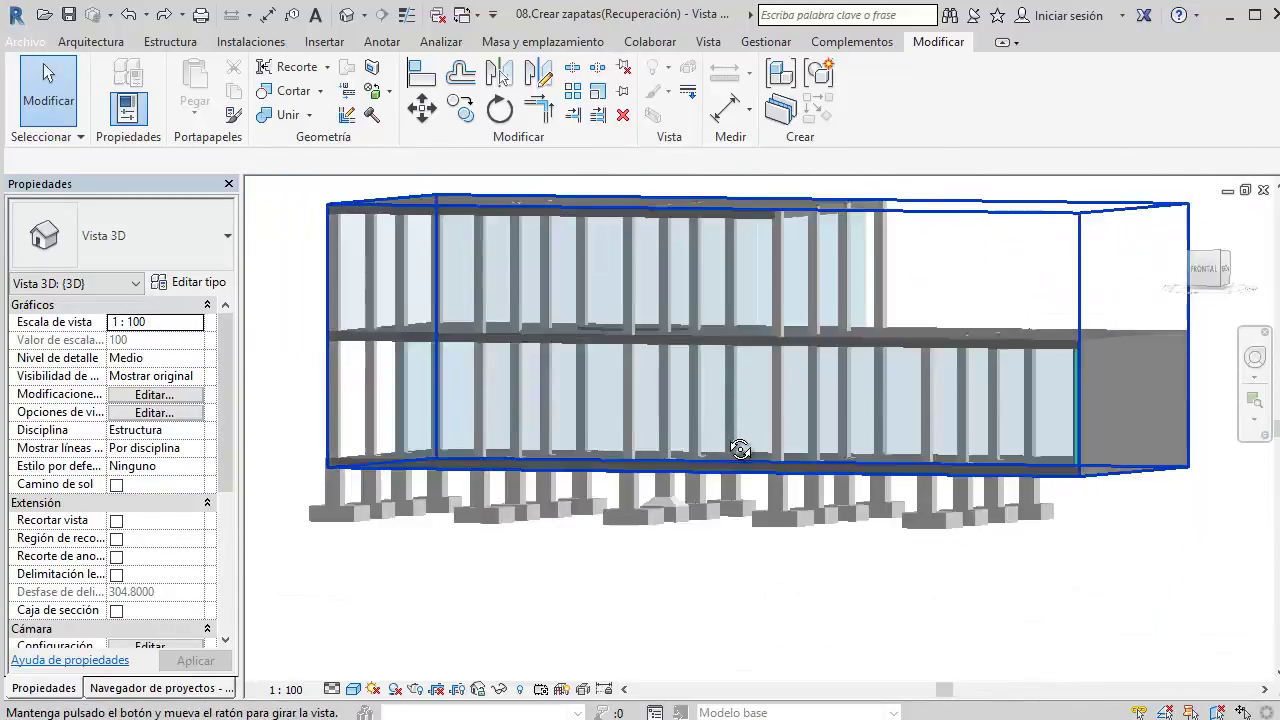
pyautogui.scroll(2, 686, 497)
pyautogui.scroll(3, 657, 512)
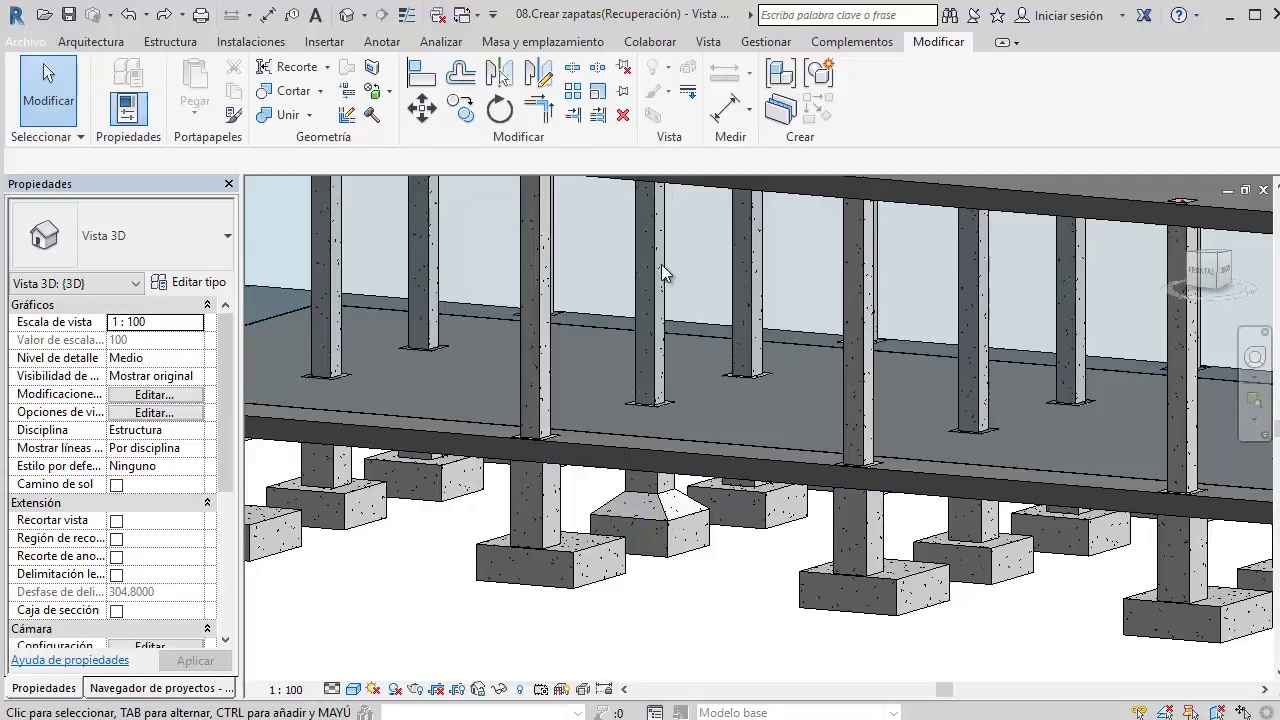
pyautogui.scroll(-5, 663, 400)
pyautogui.scroll(5, 658, 525)
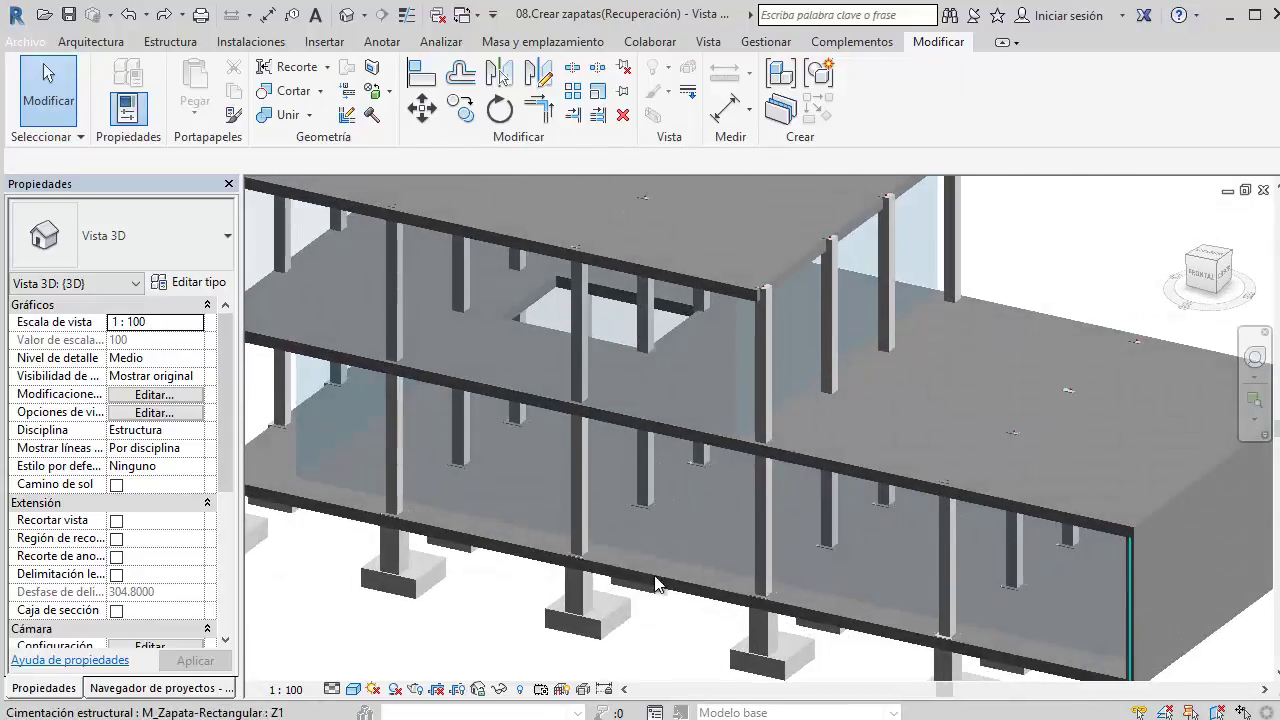
pyautogui.scroll(-3, 658, 525)
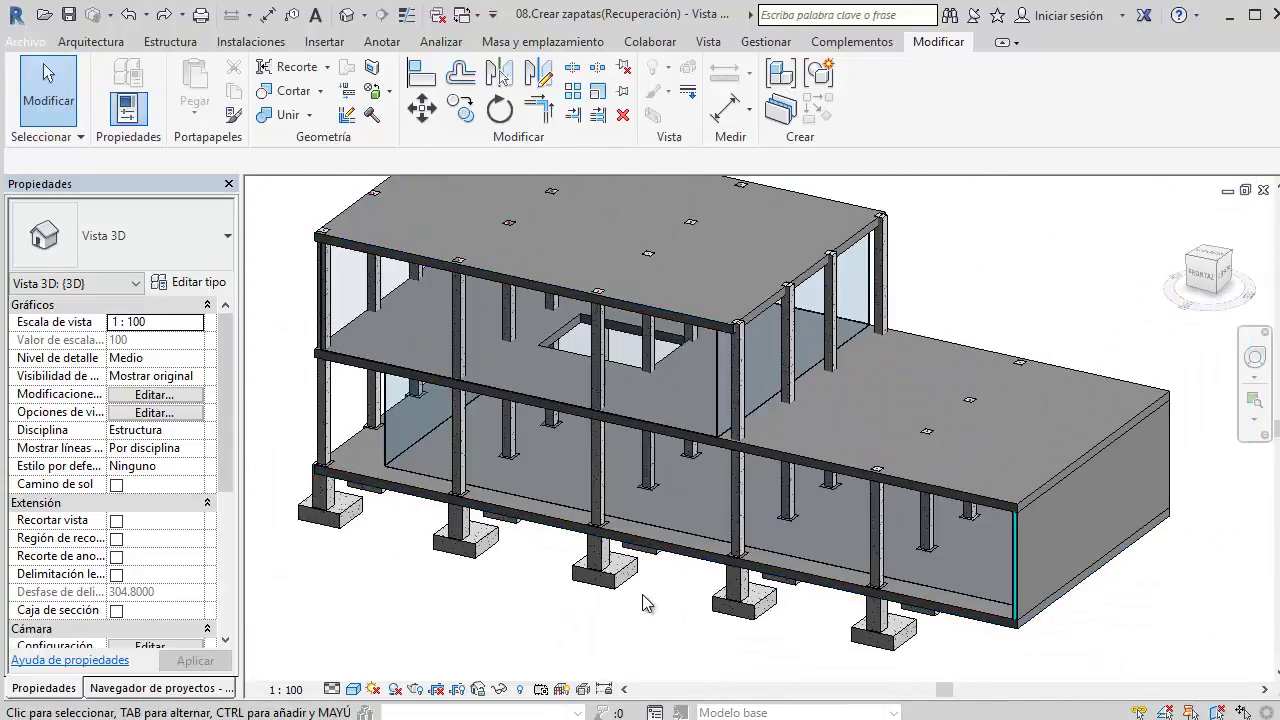